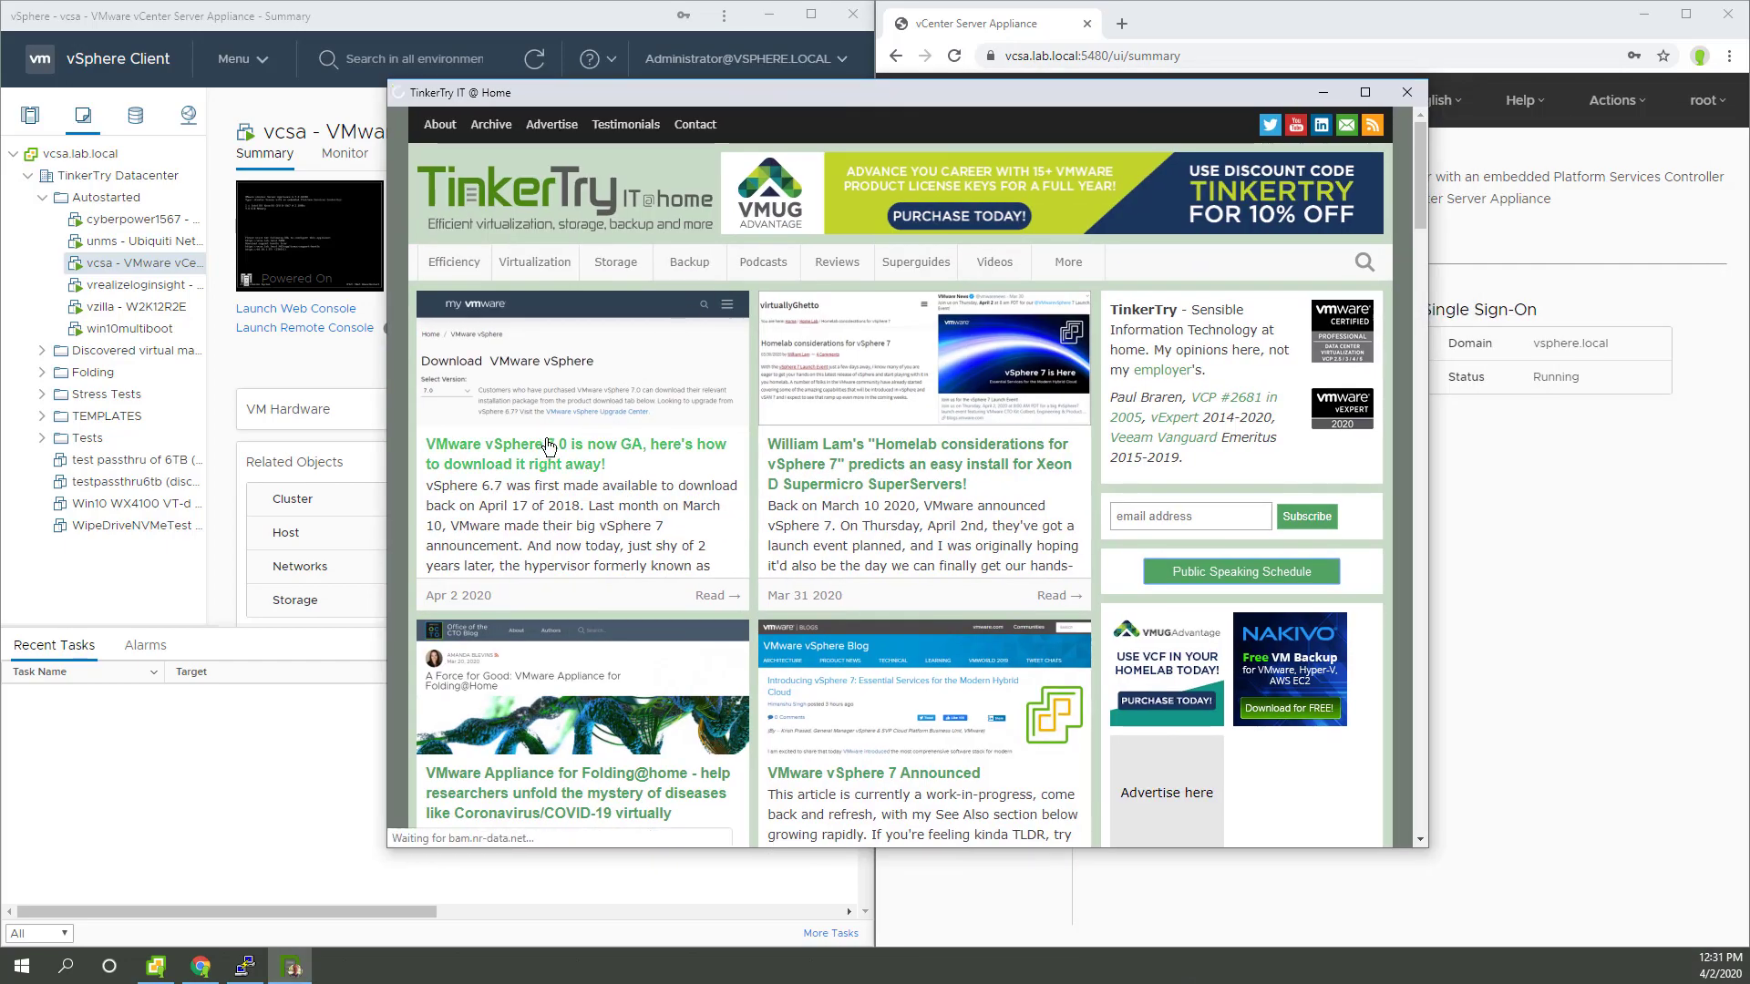
Step: Read TinkerTry's vSphere 7.0 GA article down to its Download section and open the vSphere 7.0 Release Notes
click(548, 446)
scroll(576, 466, down, 5)
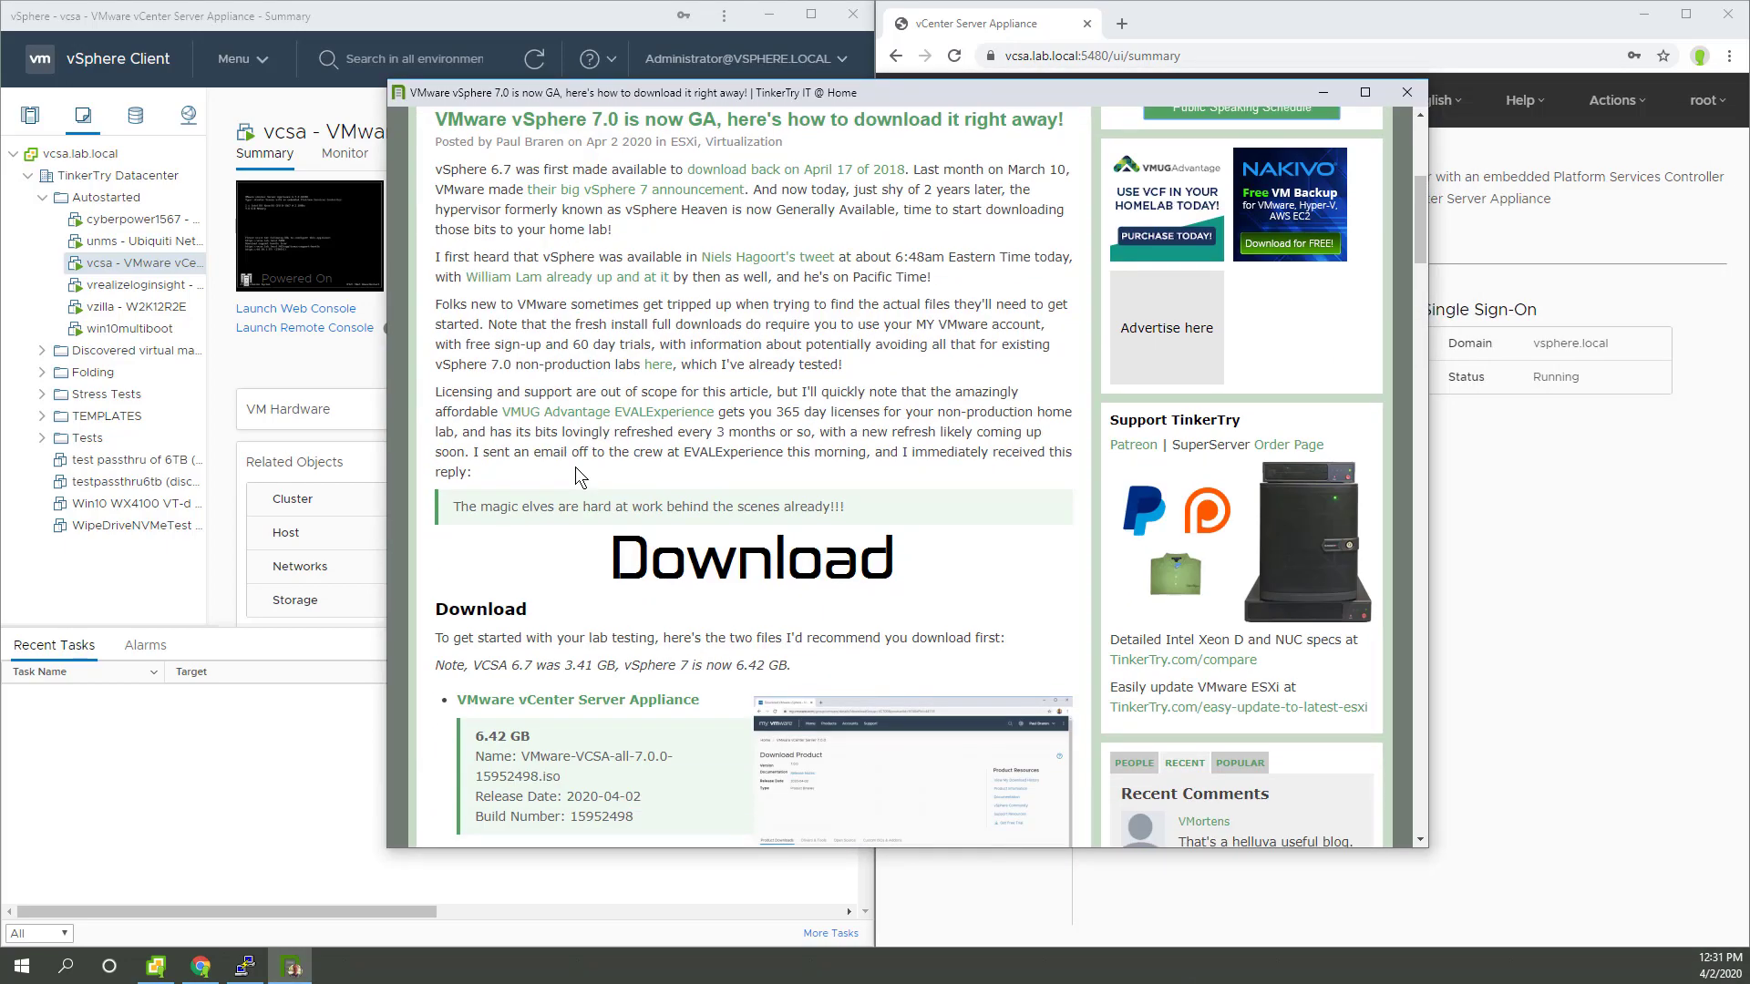
scroll(576, 467, down, 1)
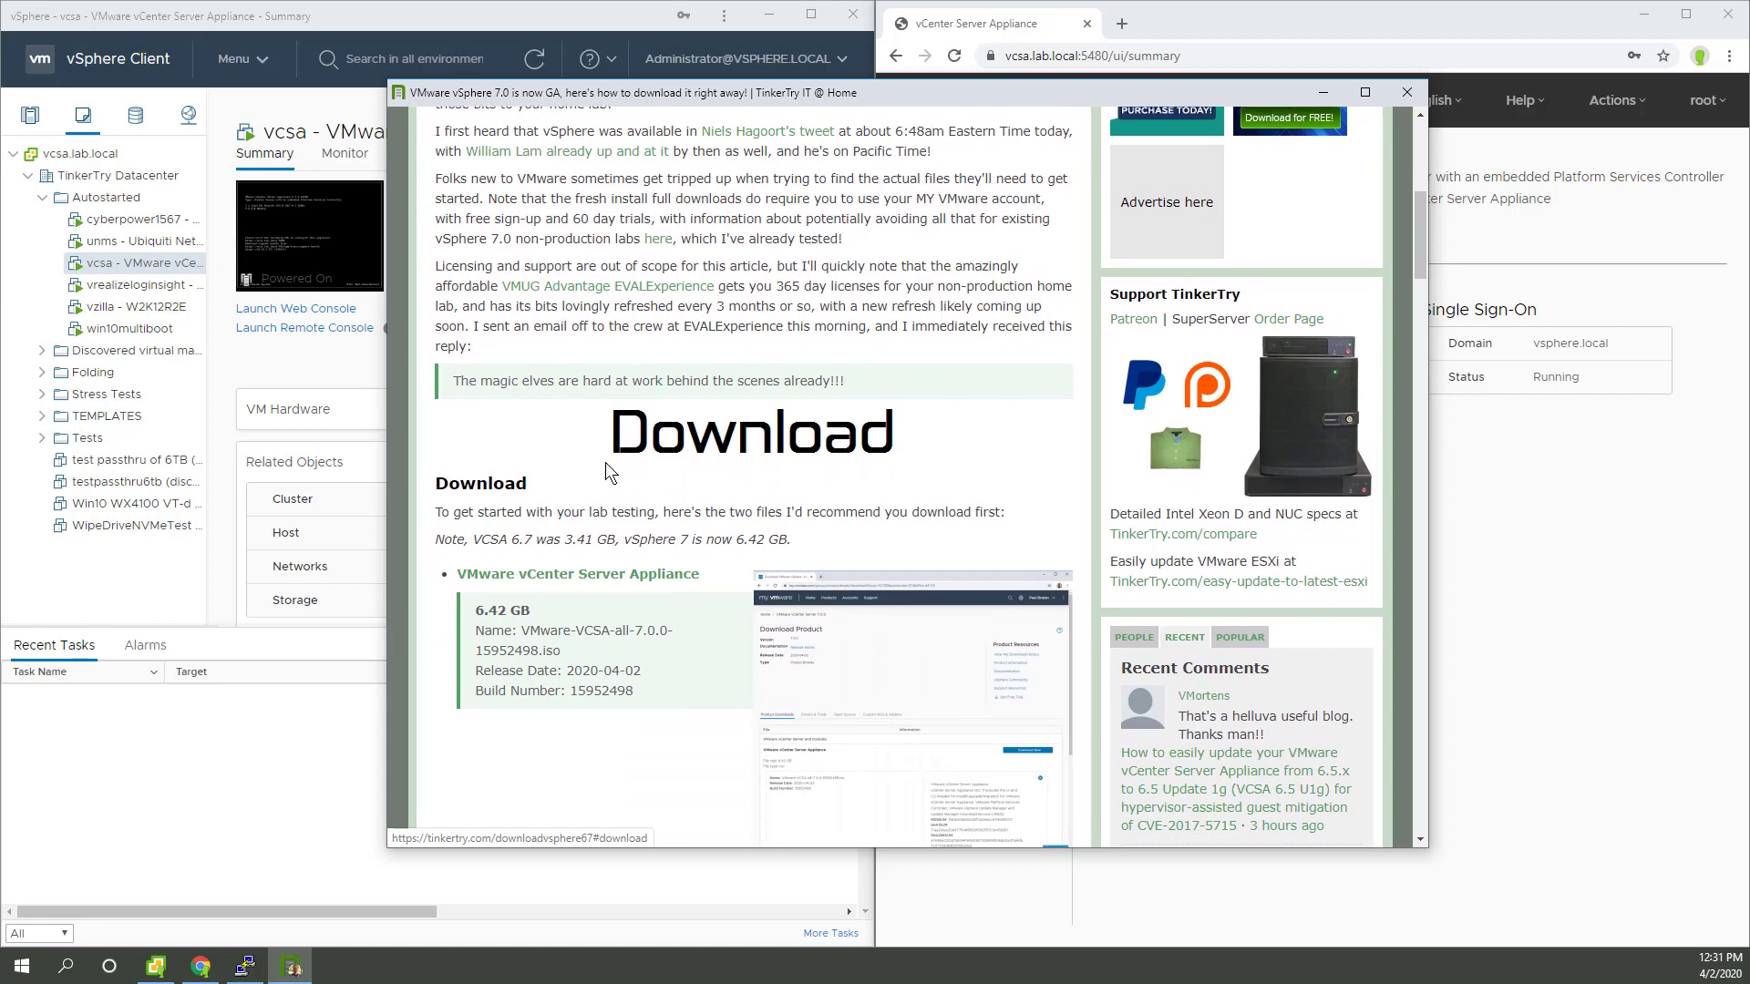
scroll(631, 472, down, 4)
scroll(659, 472, down, 1)
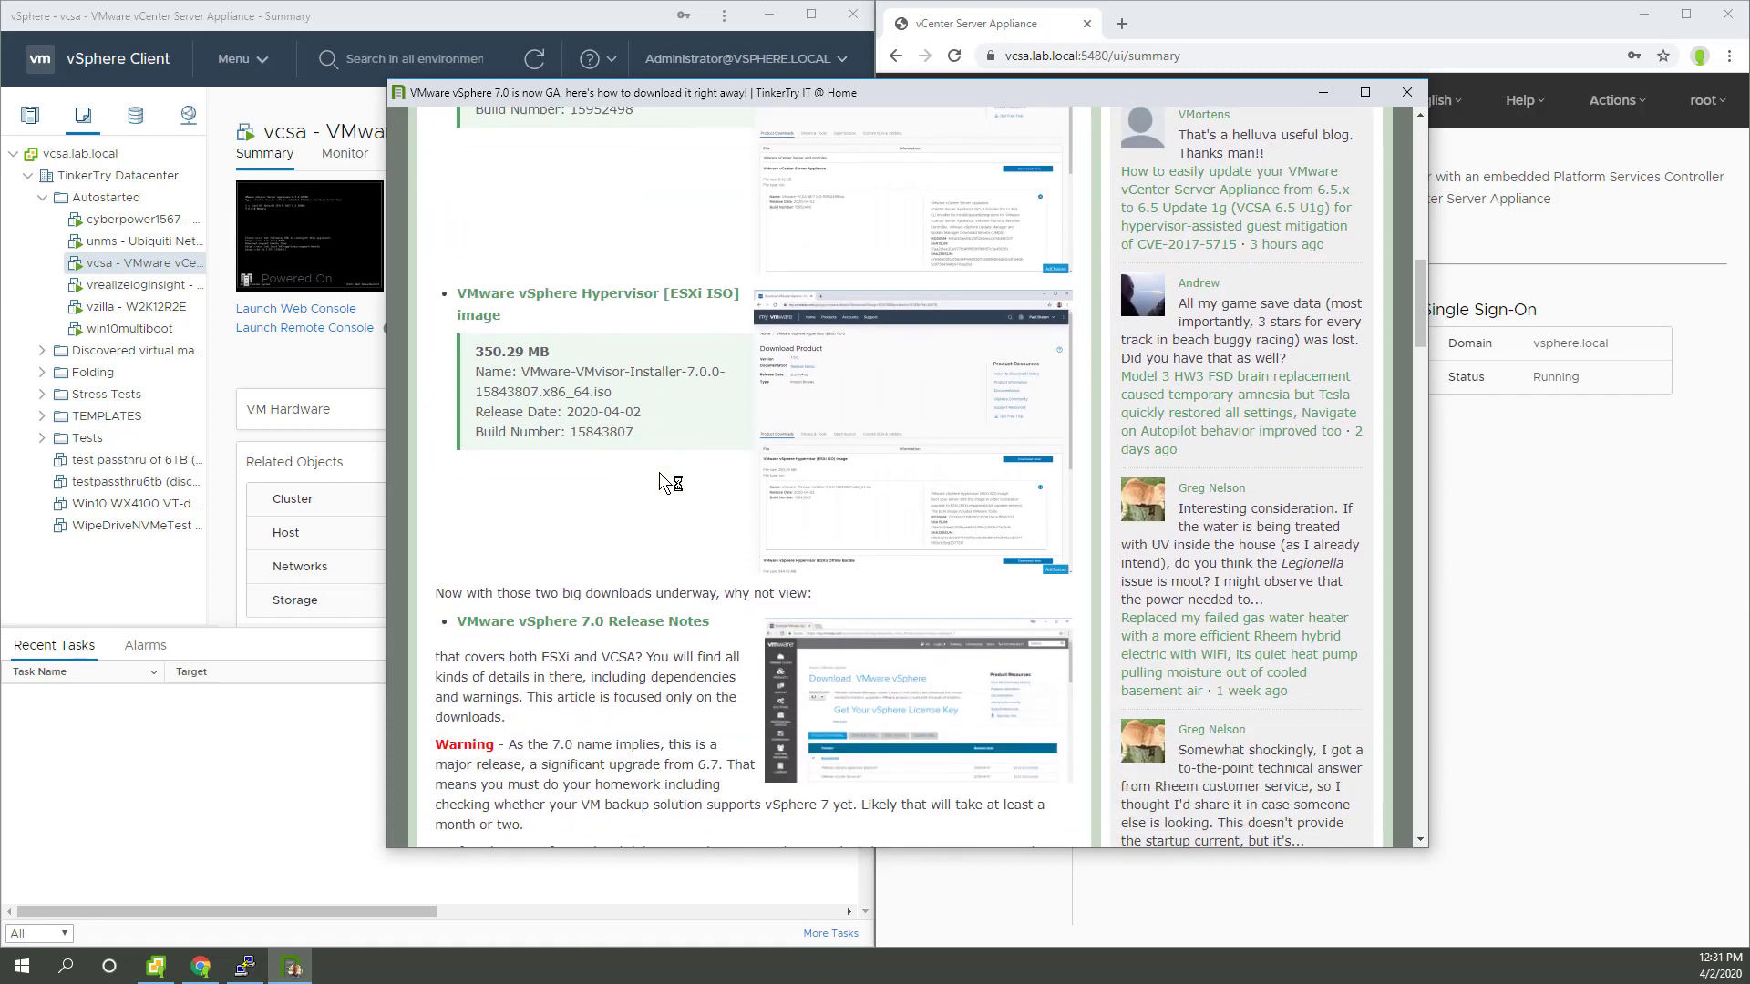
click(652, 621)
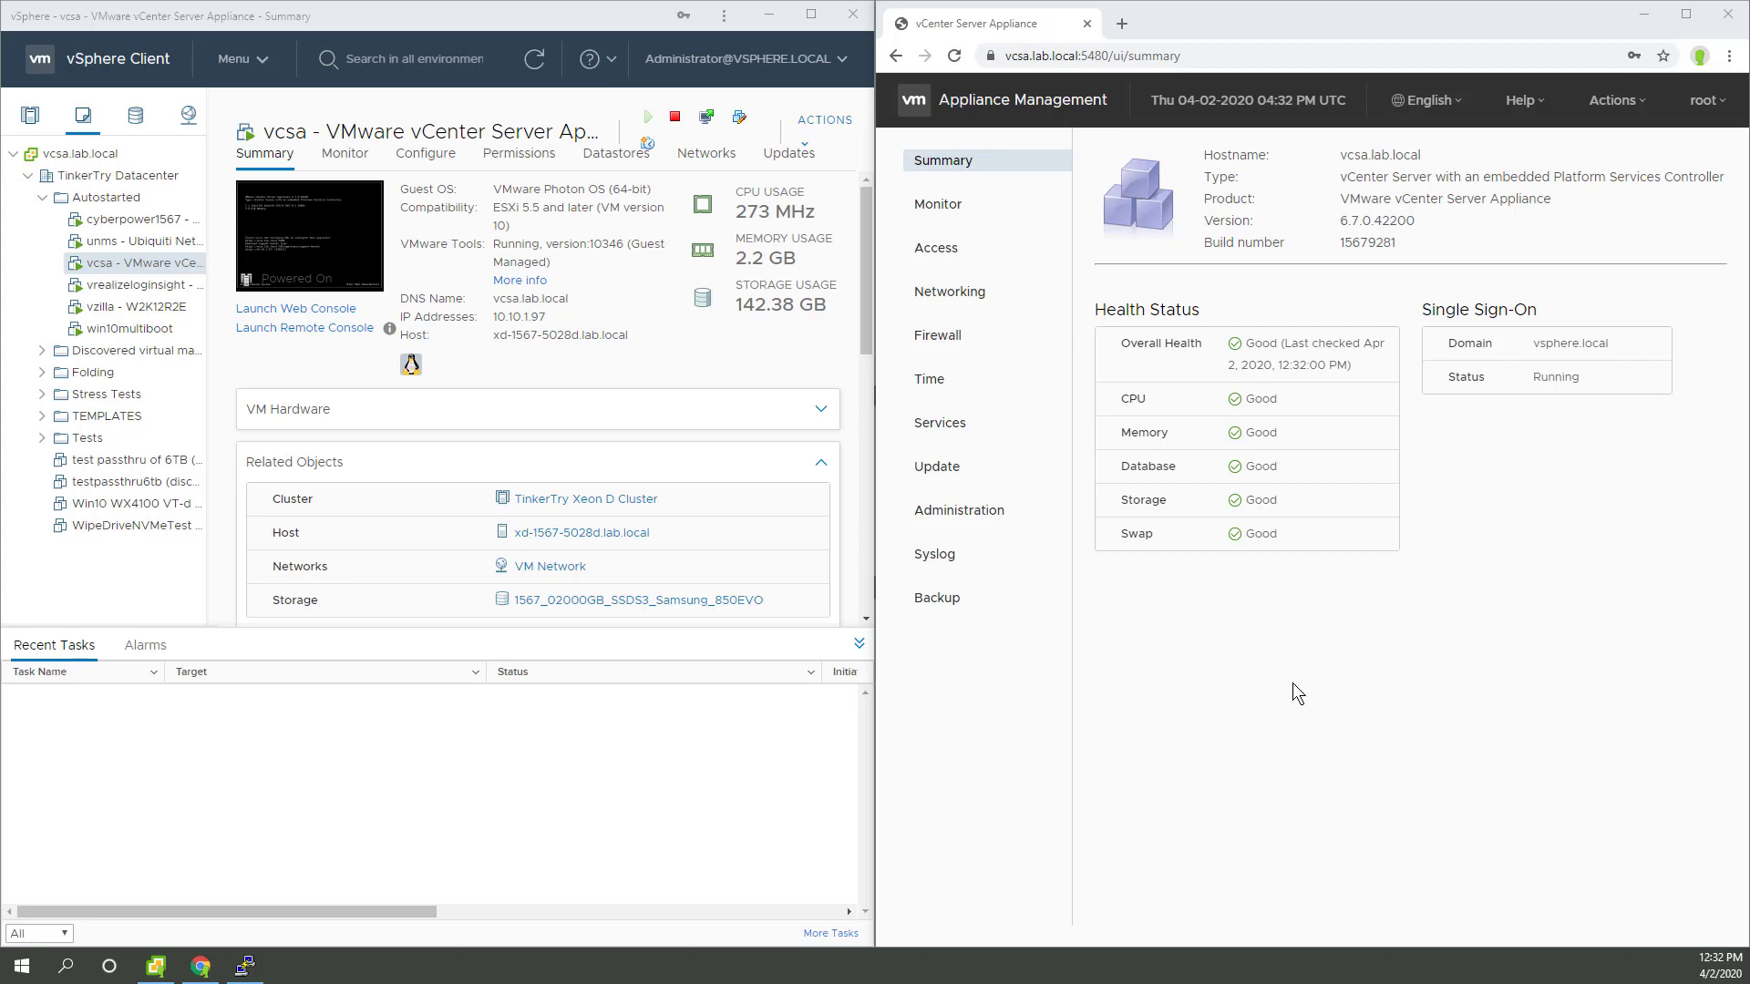
Step: Take a memory snapshot of the vcsa VM with description 'prior to 7.0 upgrade'
right_click(109, 267)
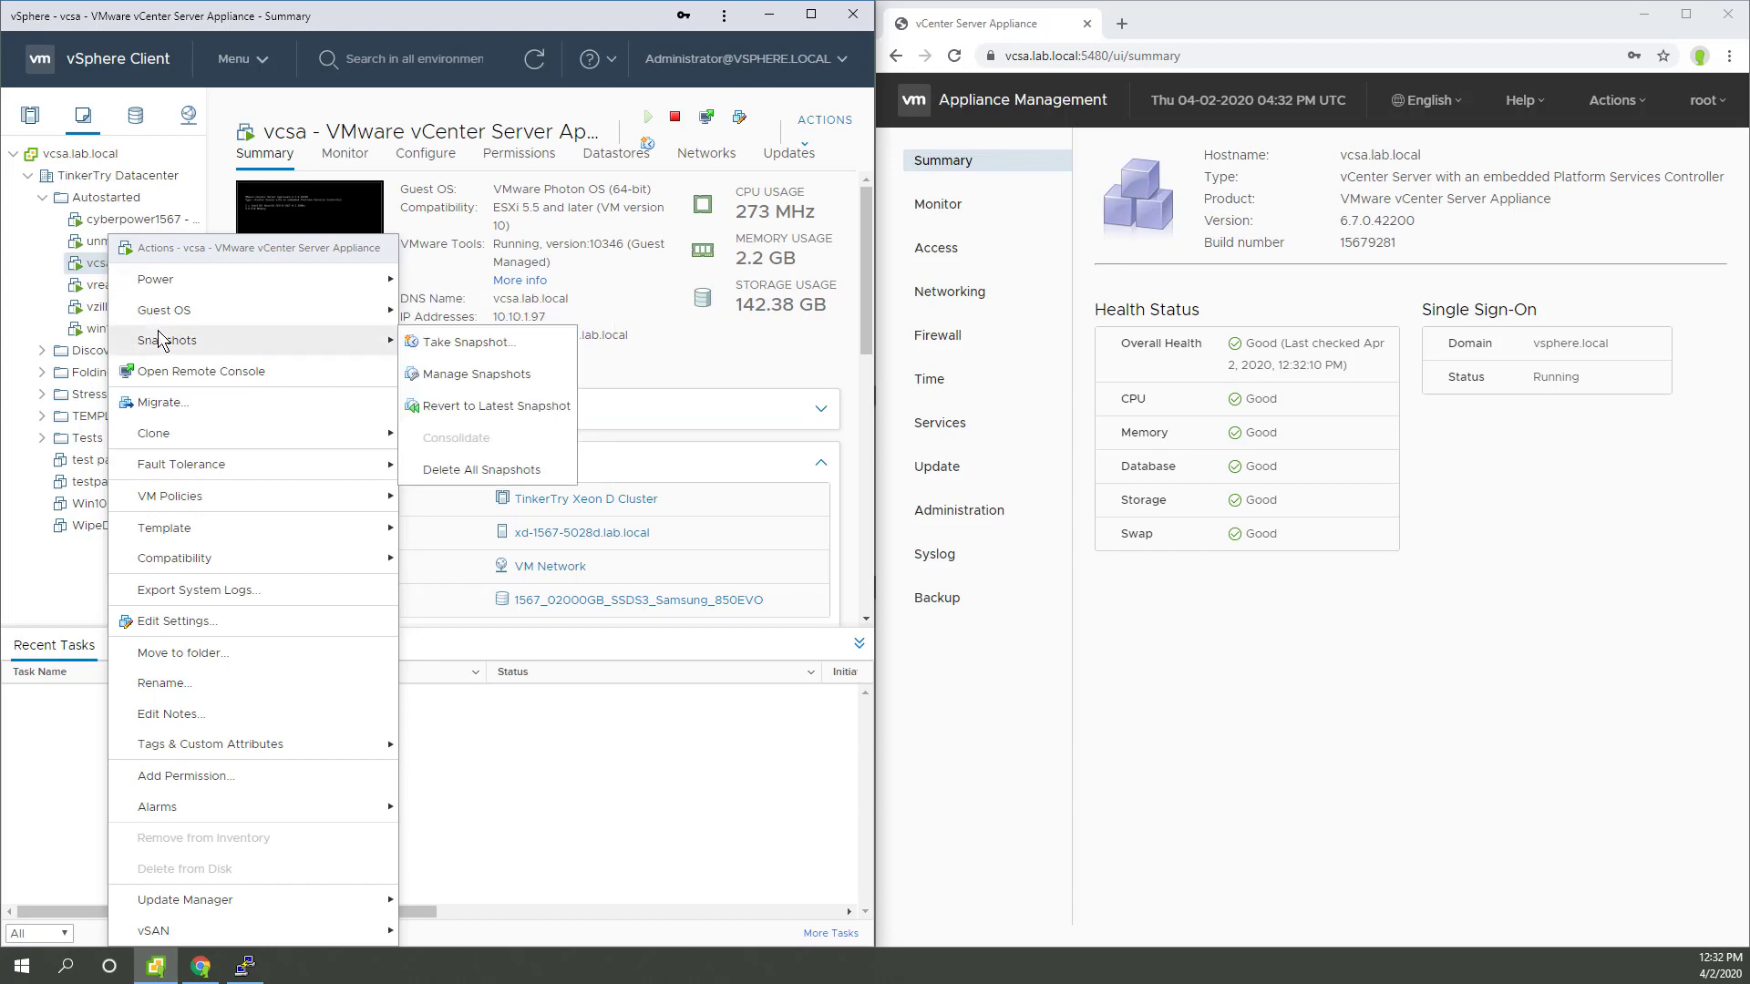
click(451, 339)
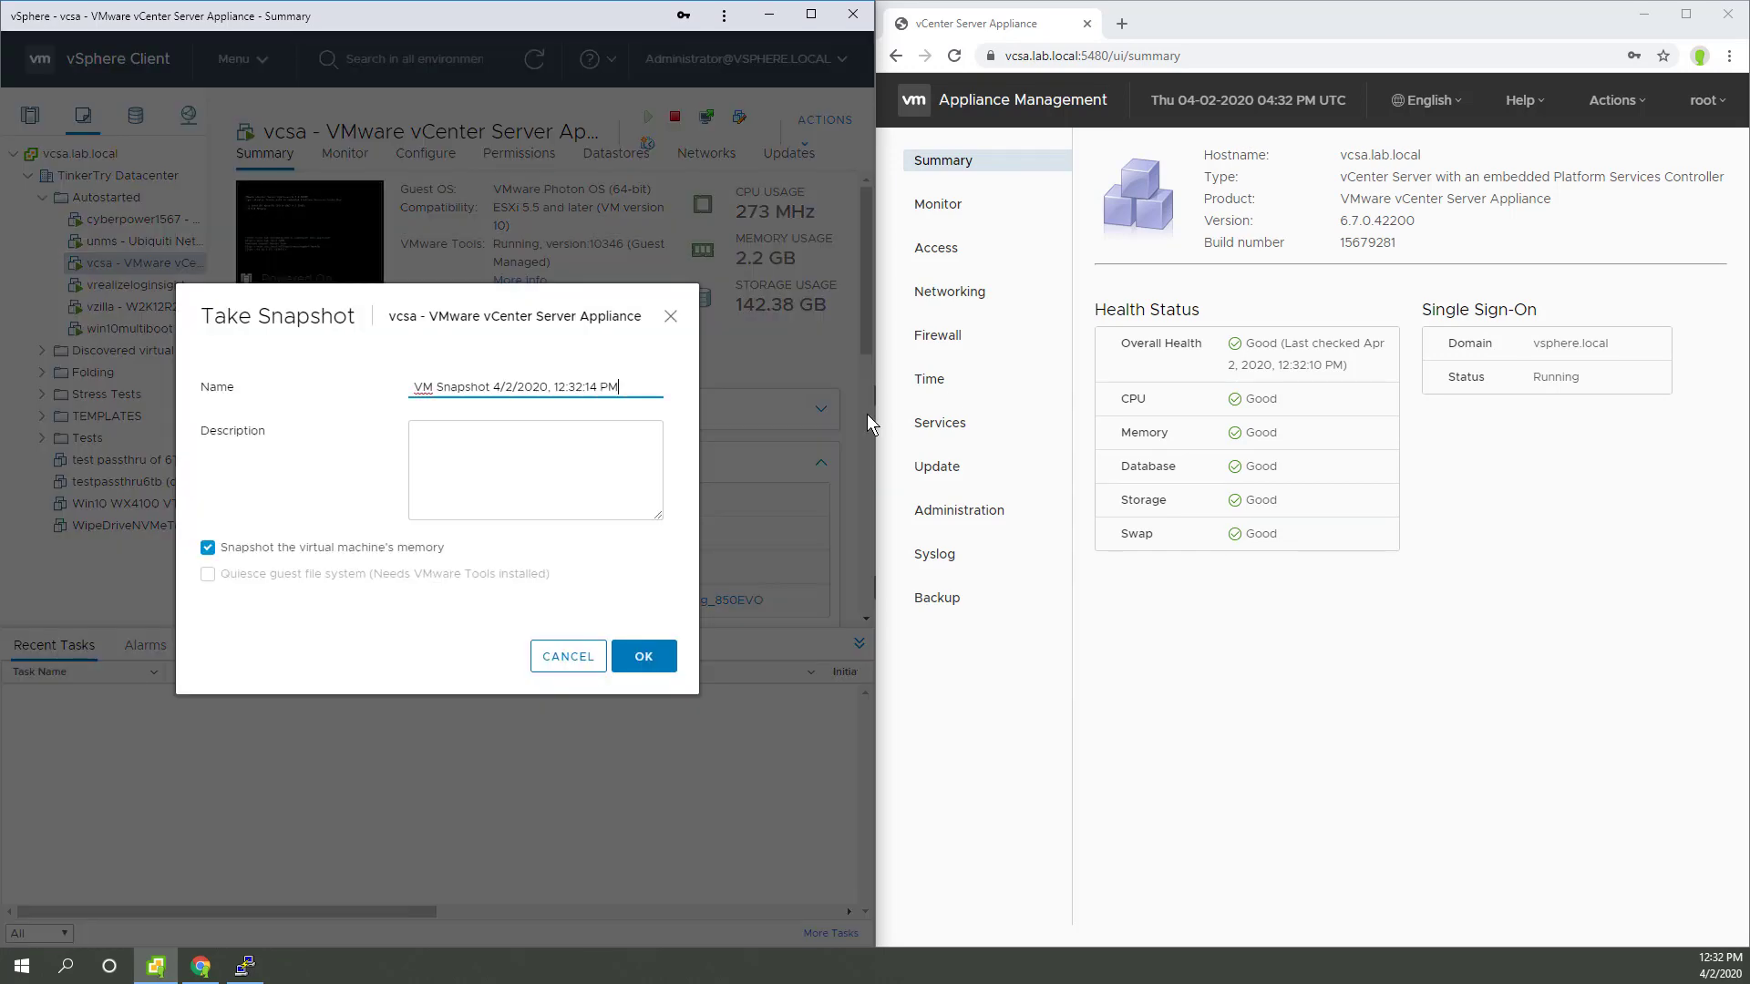
click(559, 436)
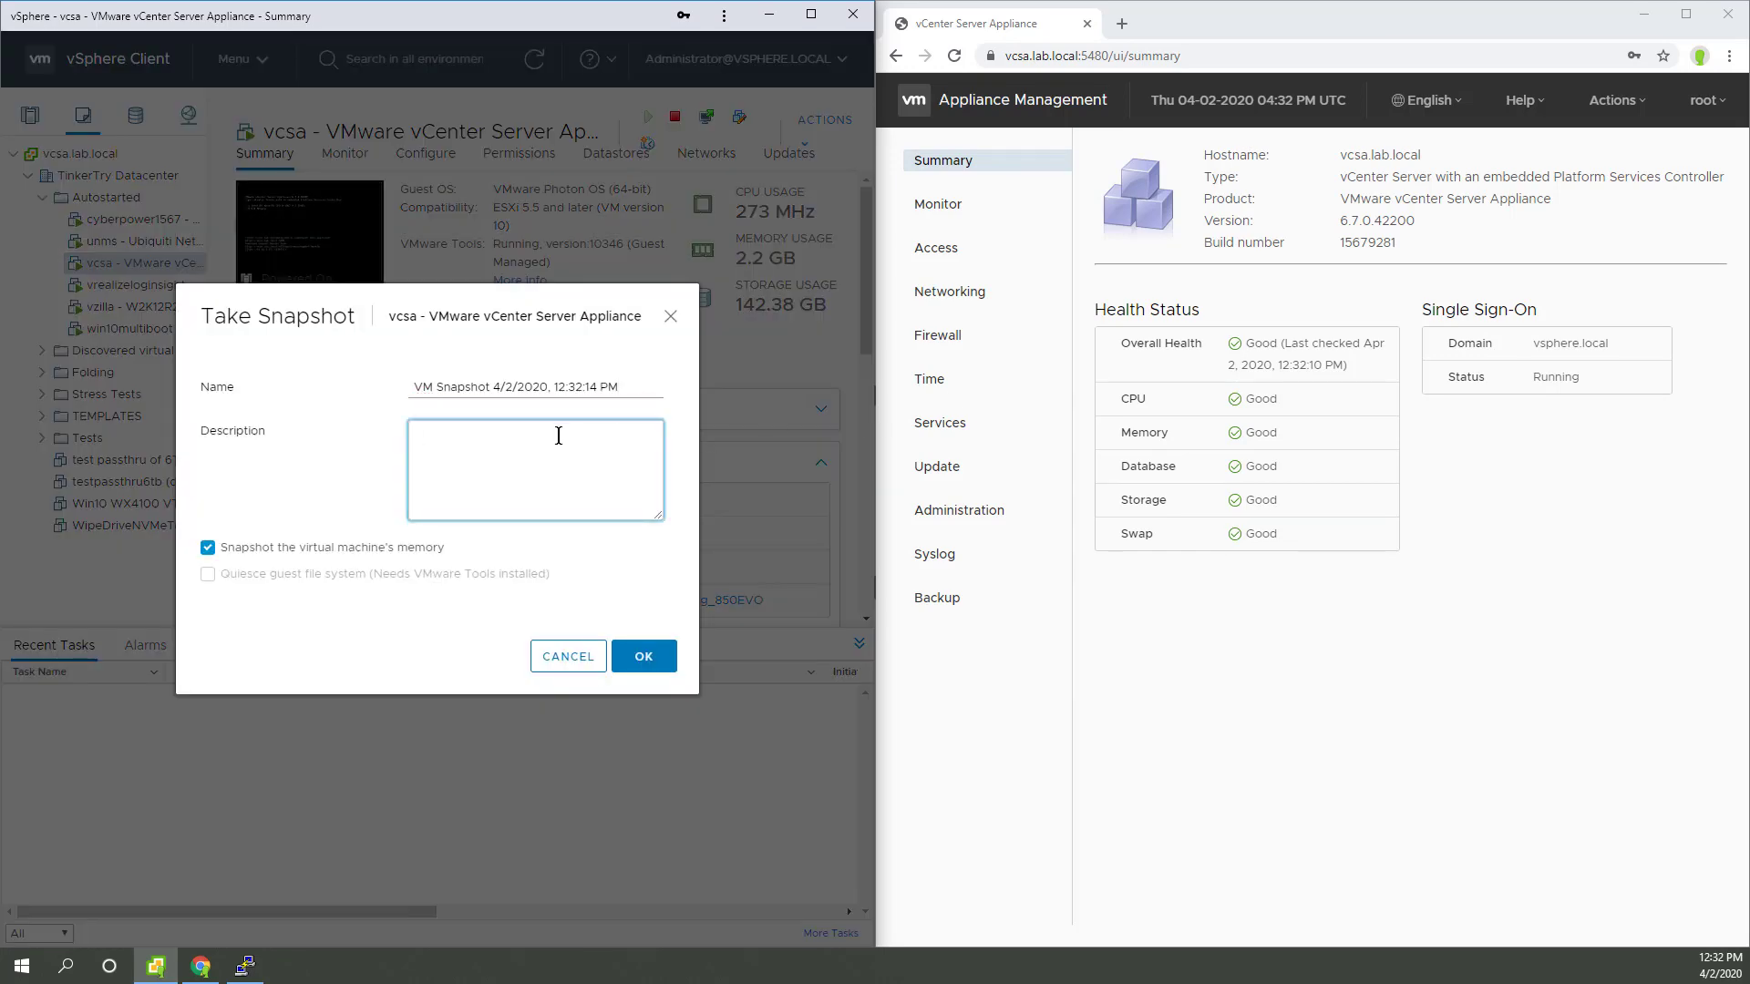
text(prior to 7.0 upgrade)
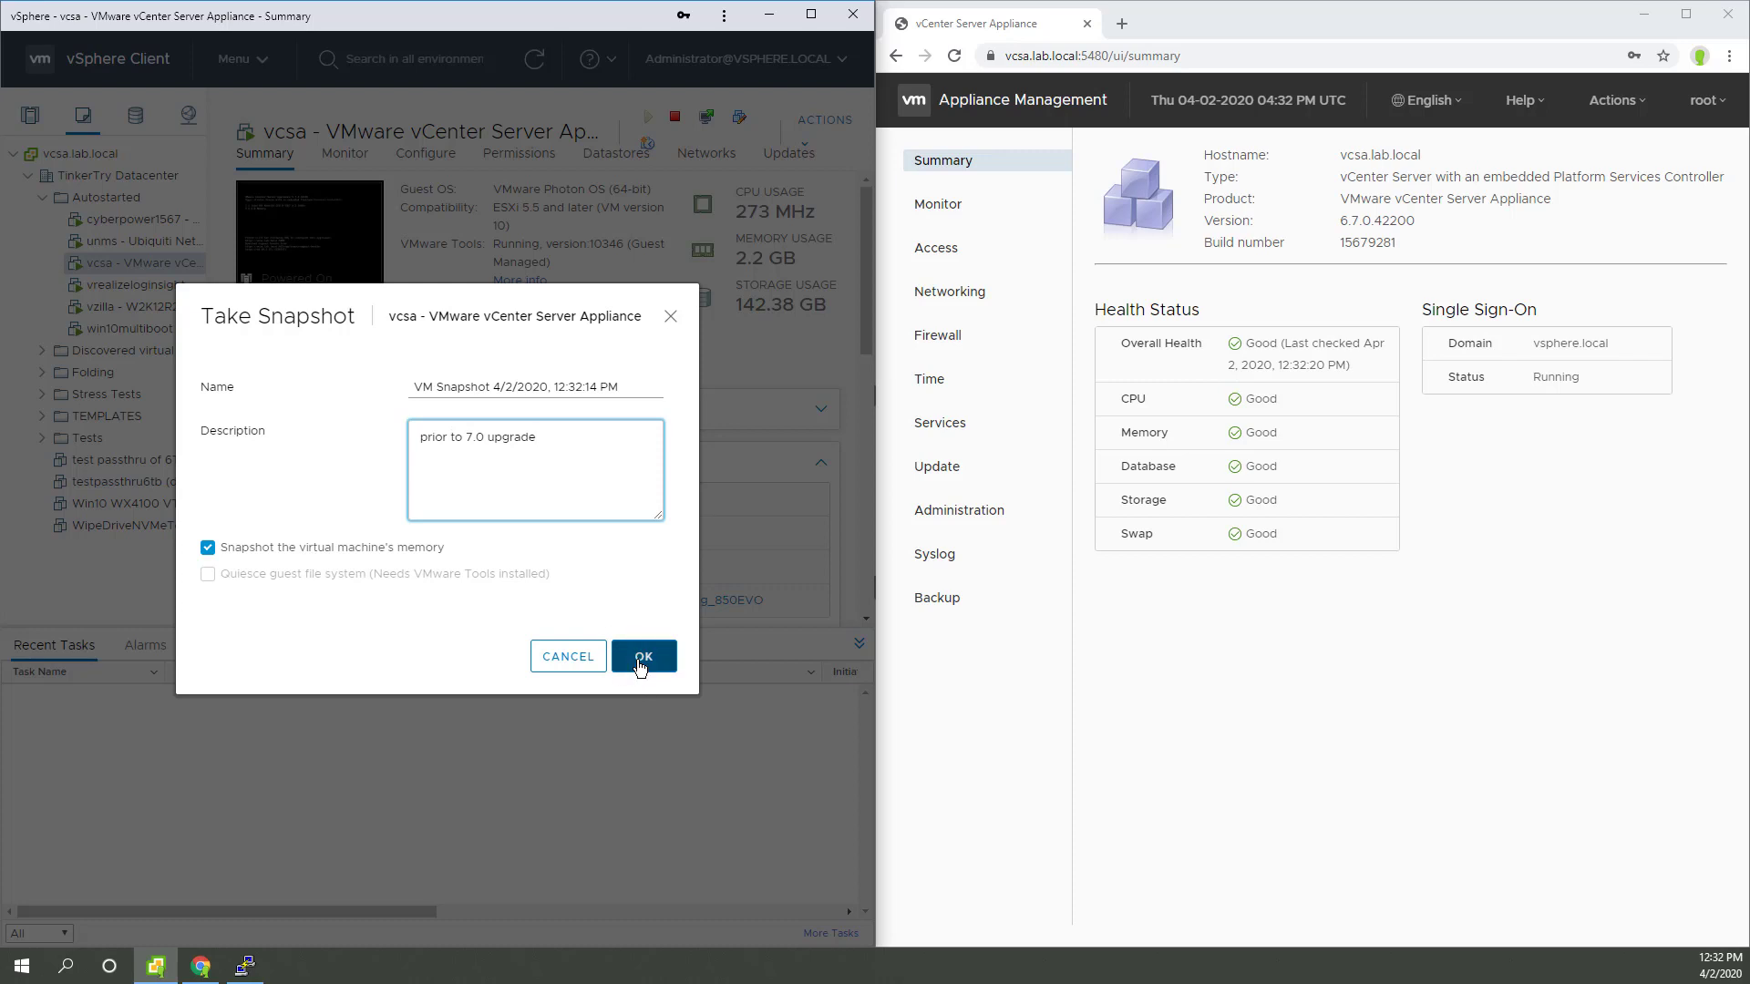
click(643, 657)
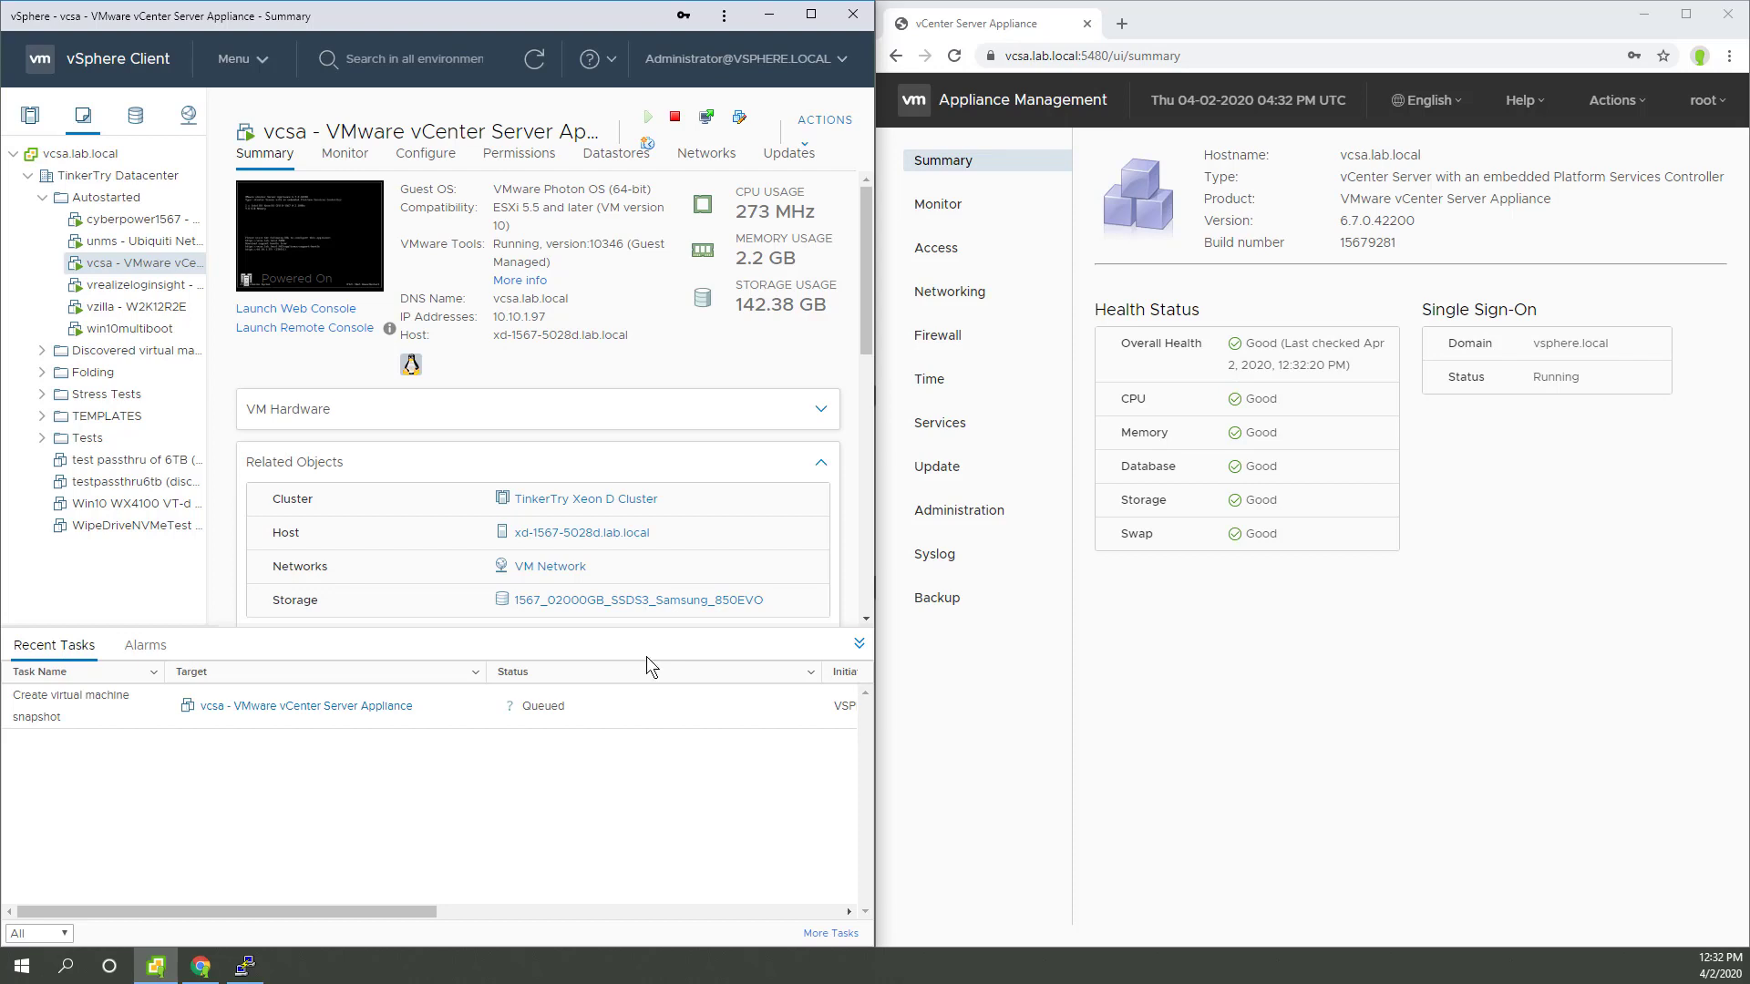
Step: Show the appliance Update page and expand the 6.7.0.42300 patch details (1.84 GB download)
click(944, 469)
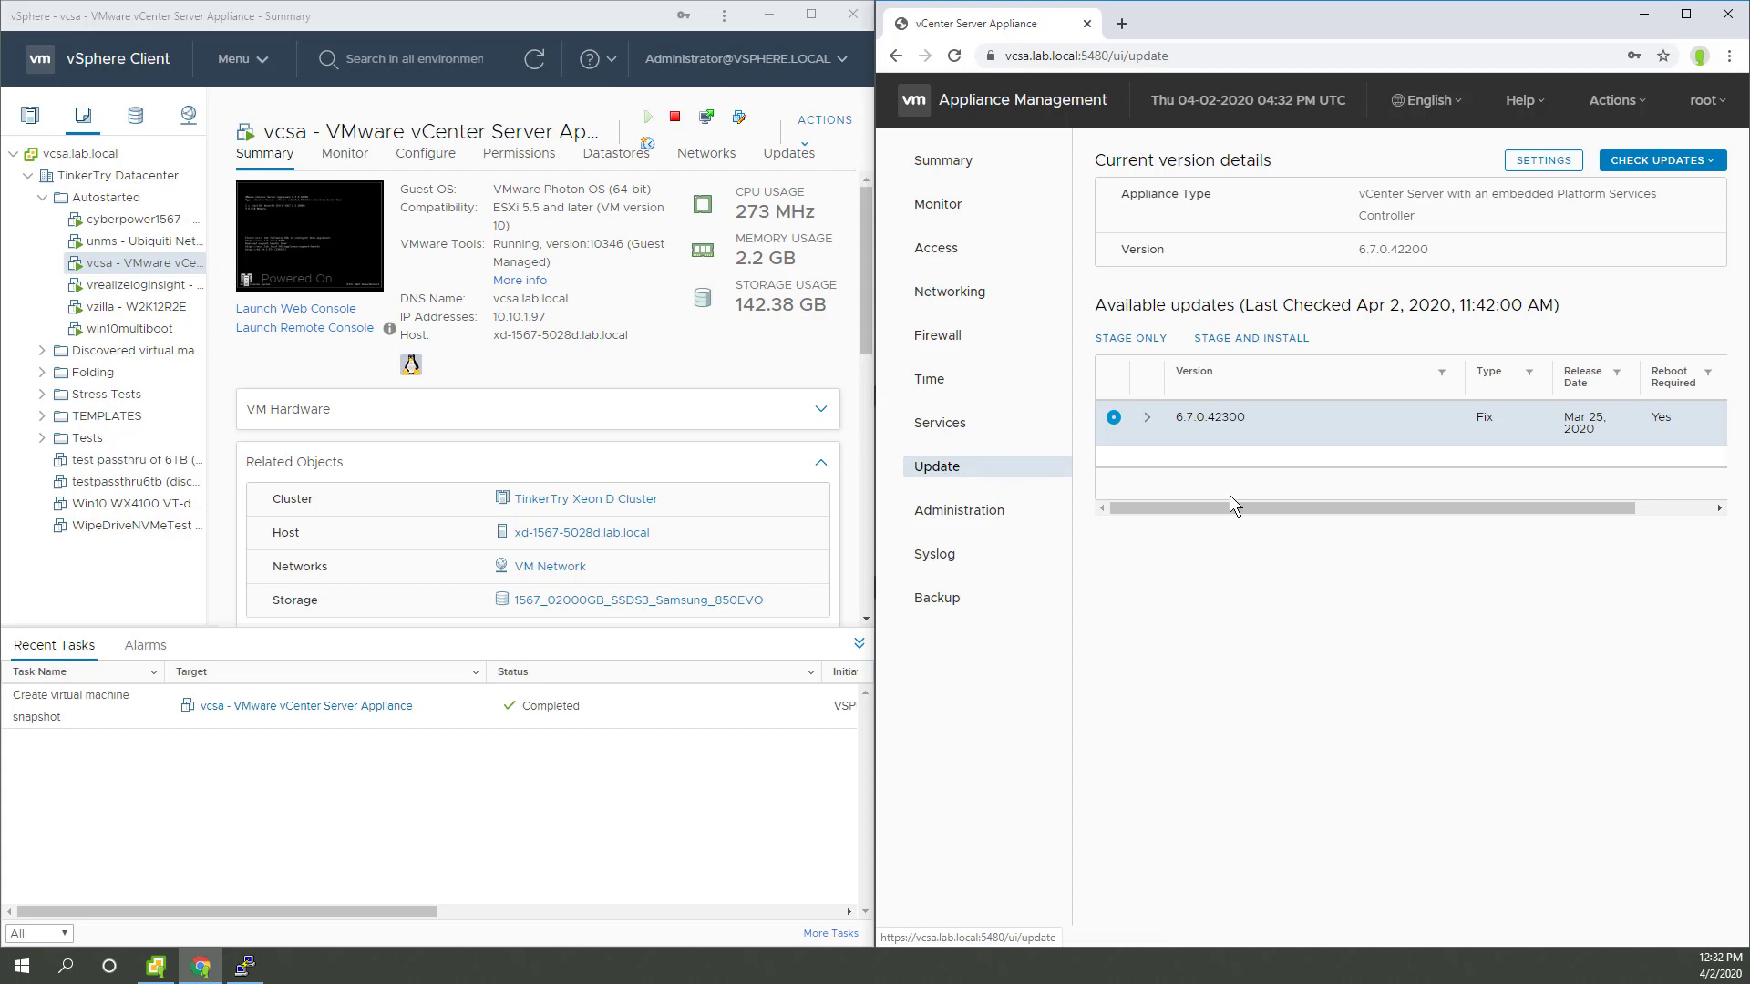
click(1146, 421)
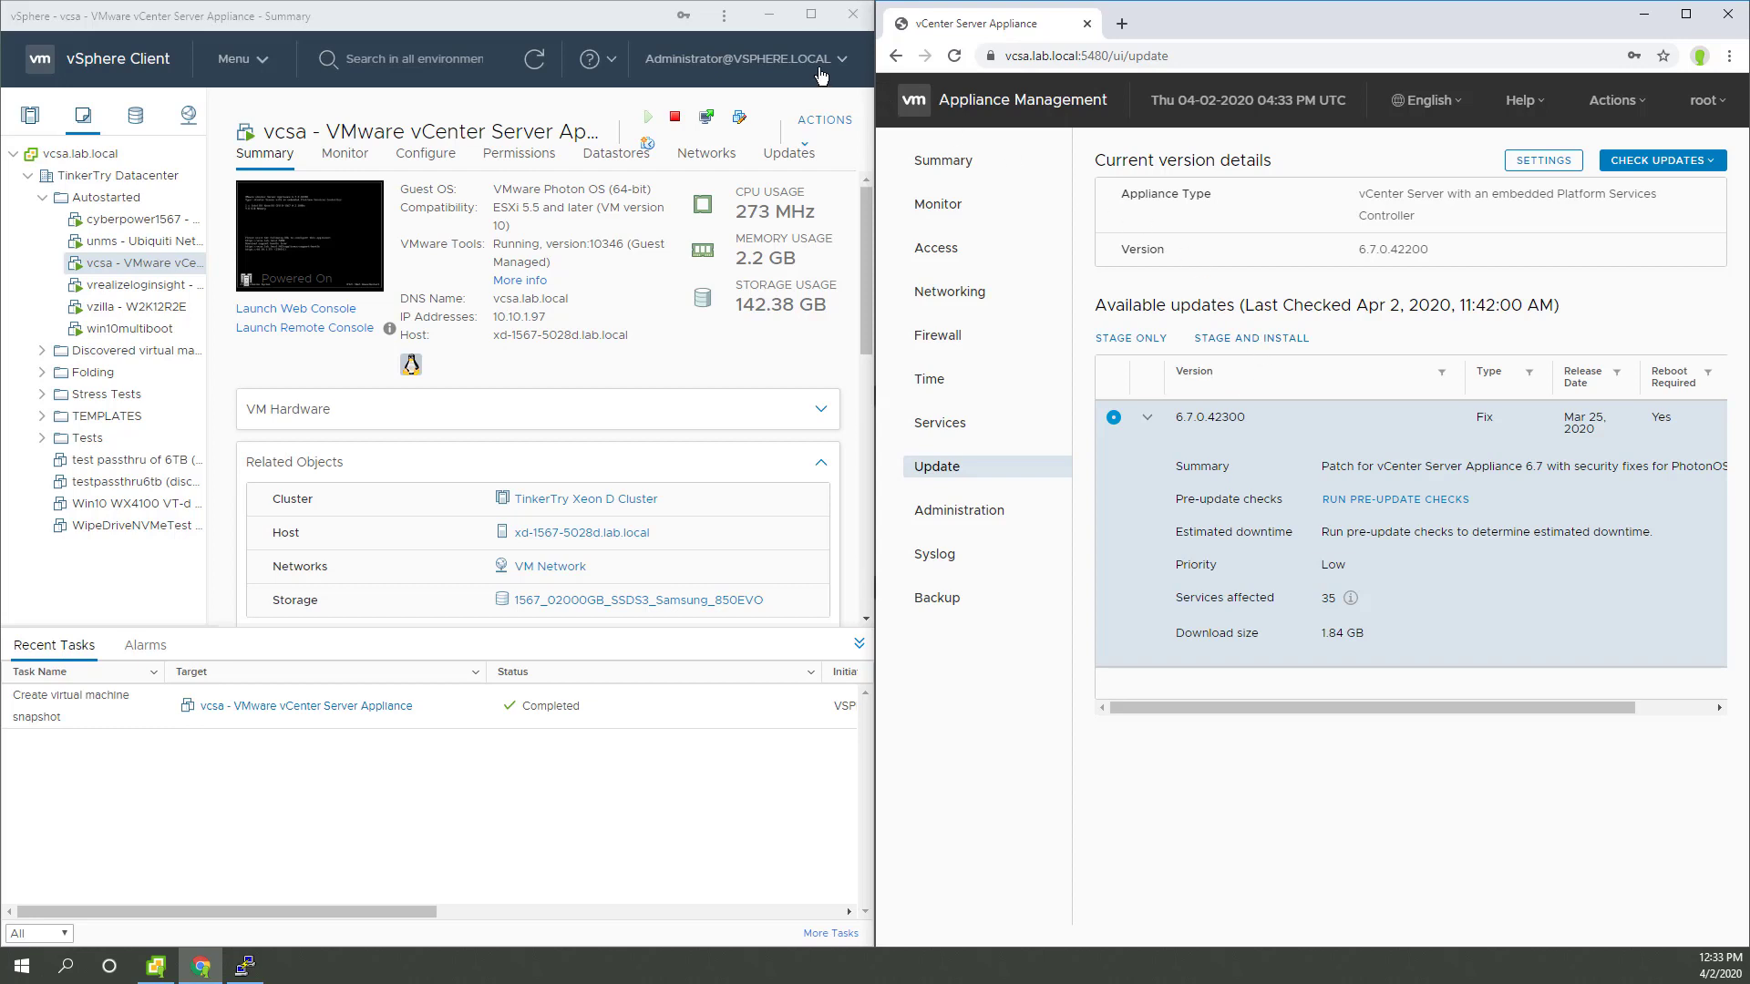
Step: Clear the desktop and mount the VMware-VCSA-all-7.0.0-15952498.iso from the vSphere 7 folder
click(770, 20)
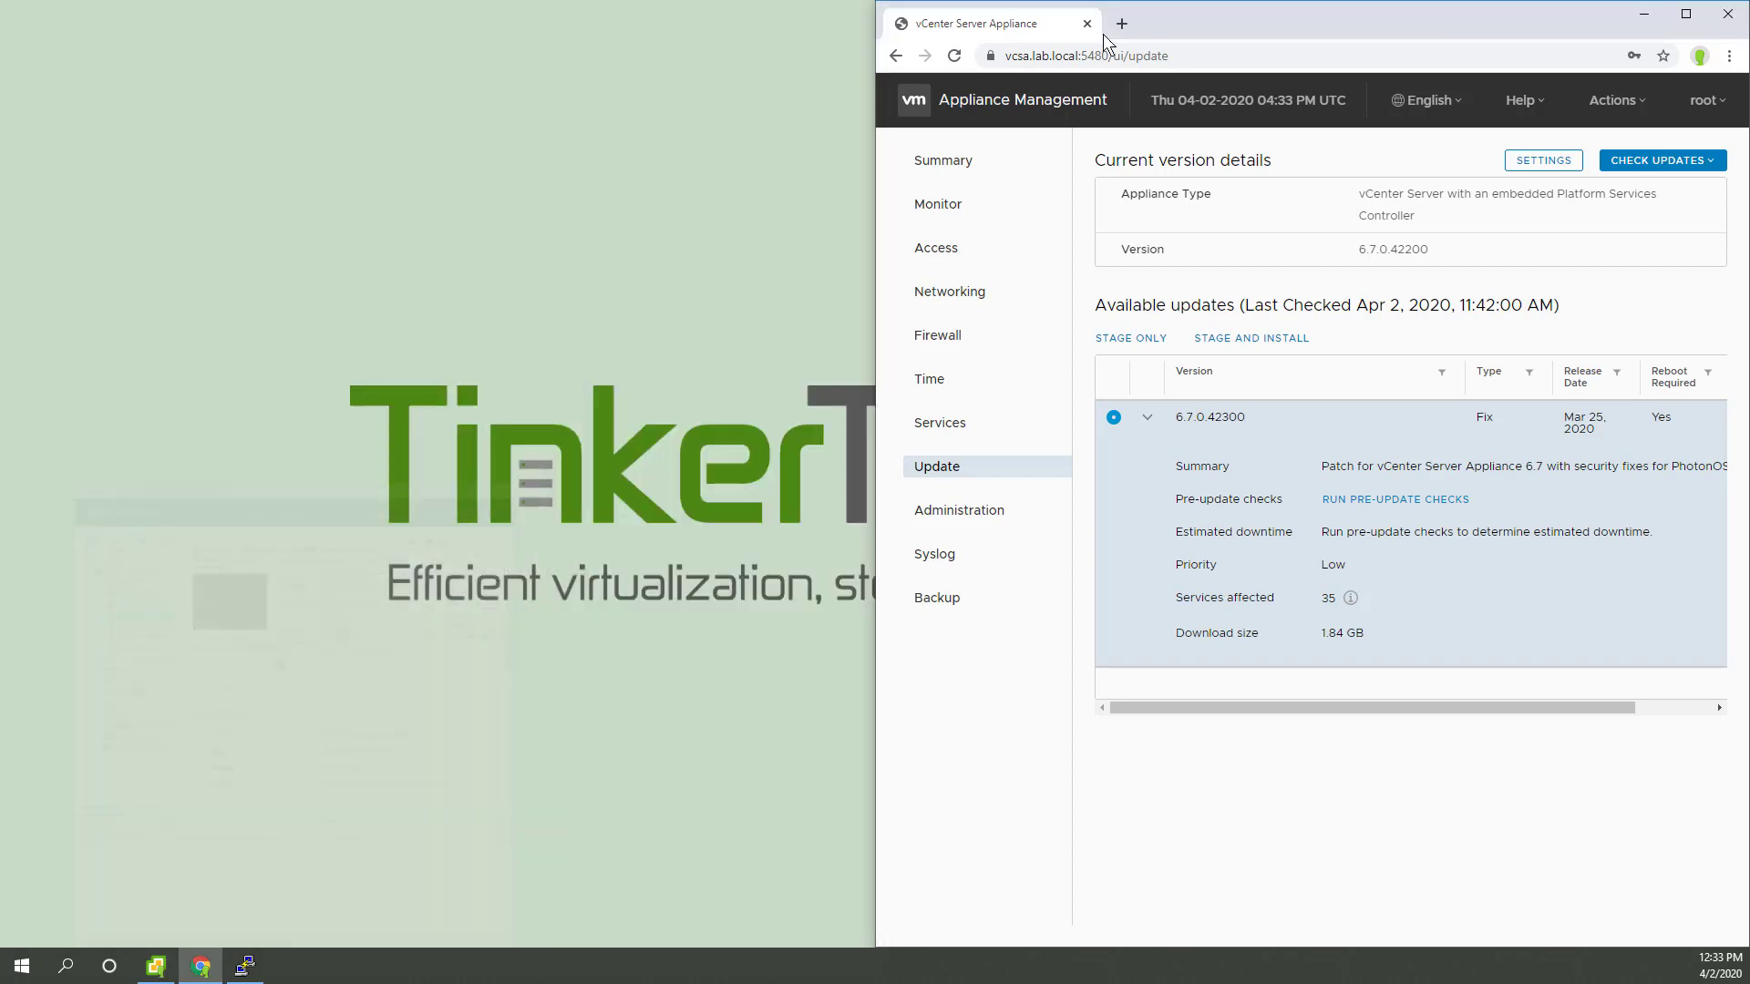
click(1646, 14)
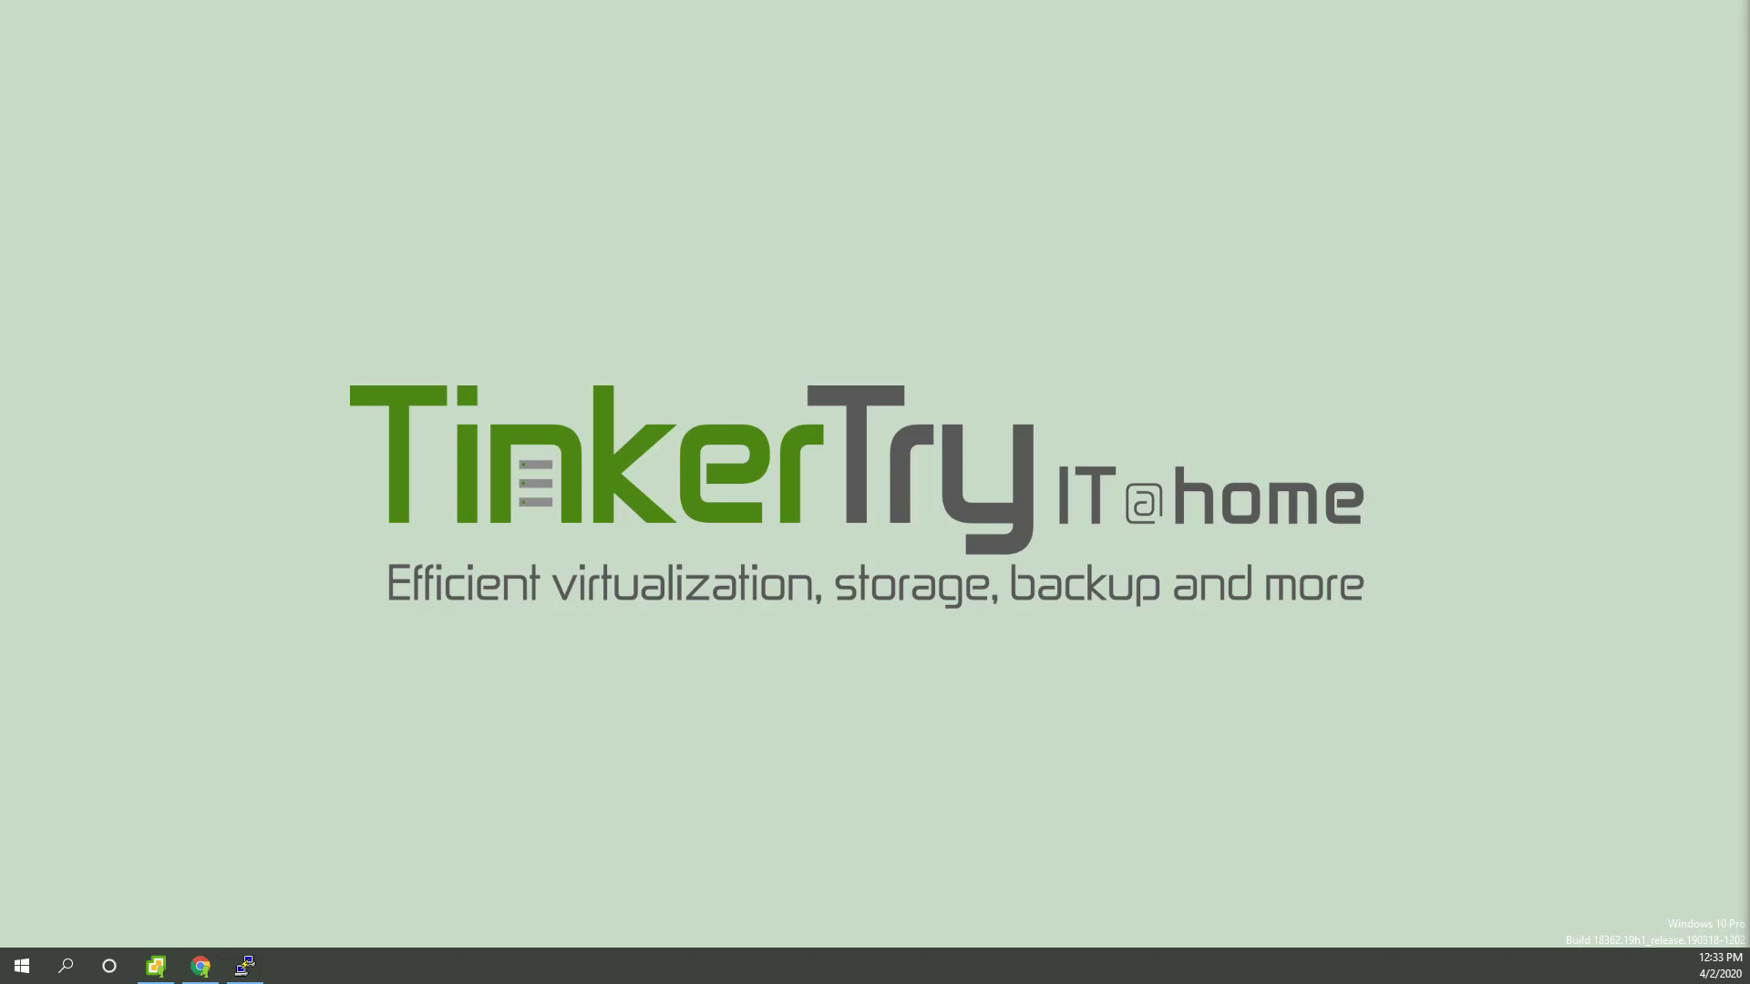
drag(666, 441, 839, 166)
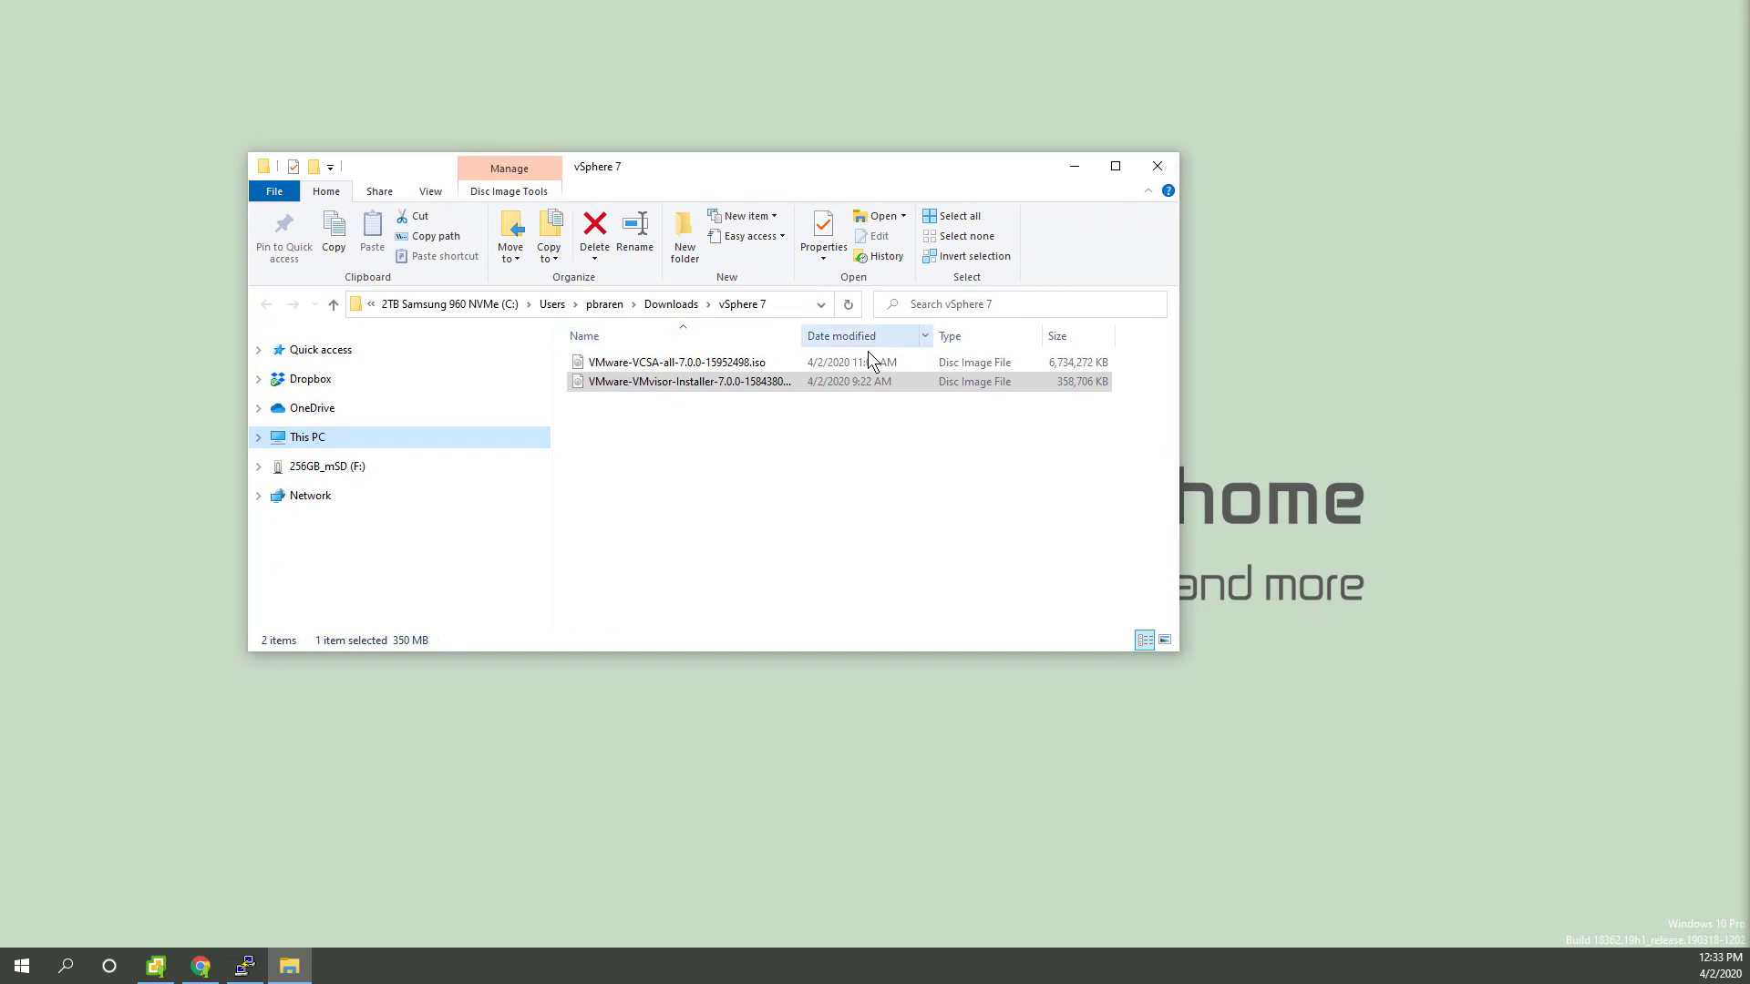
click(738, 364)
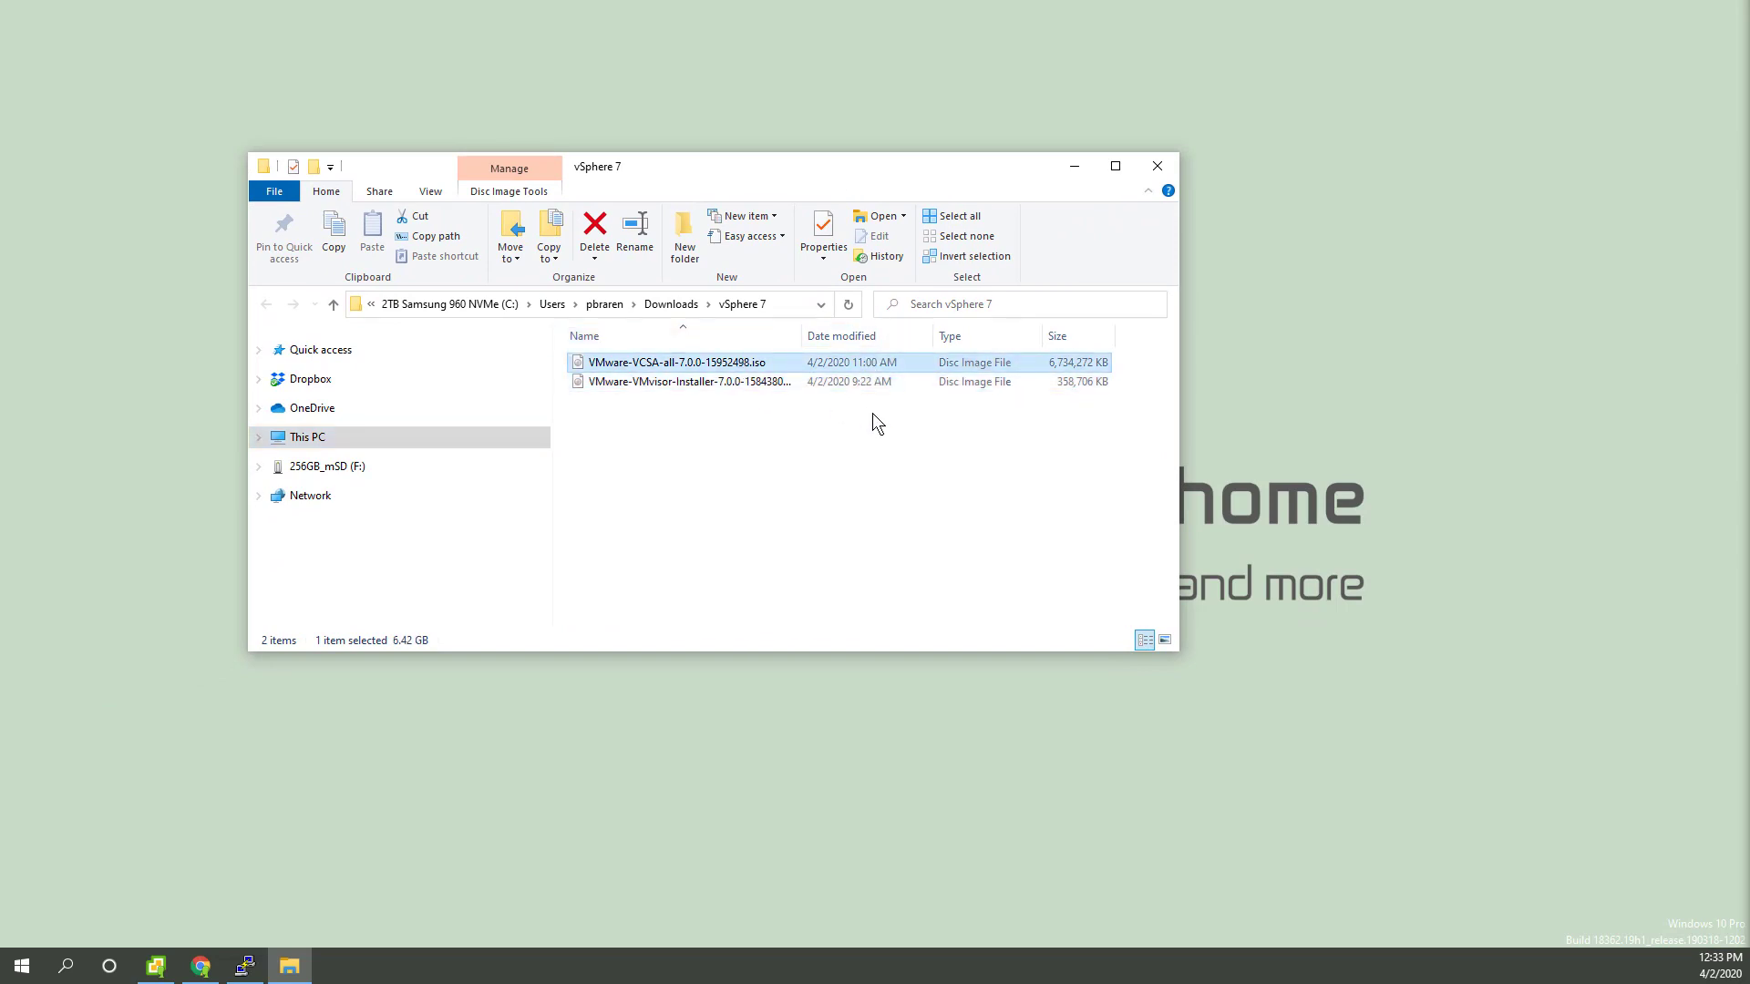
double_click(734, 364)
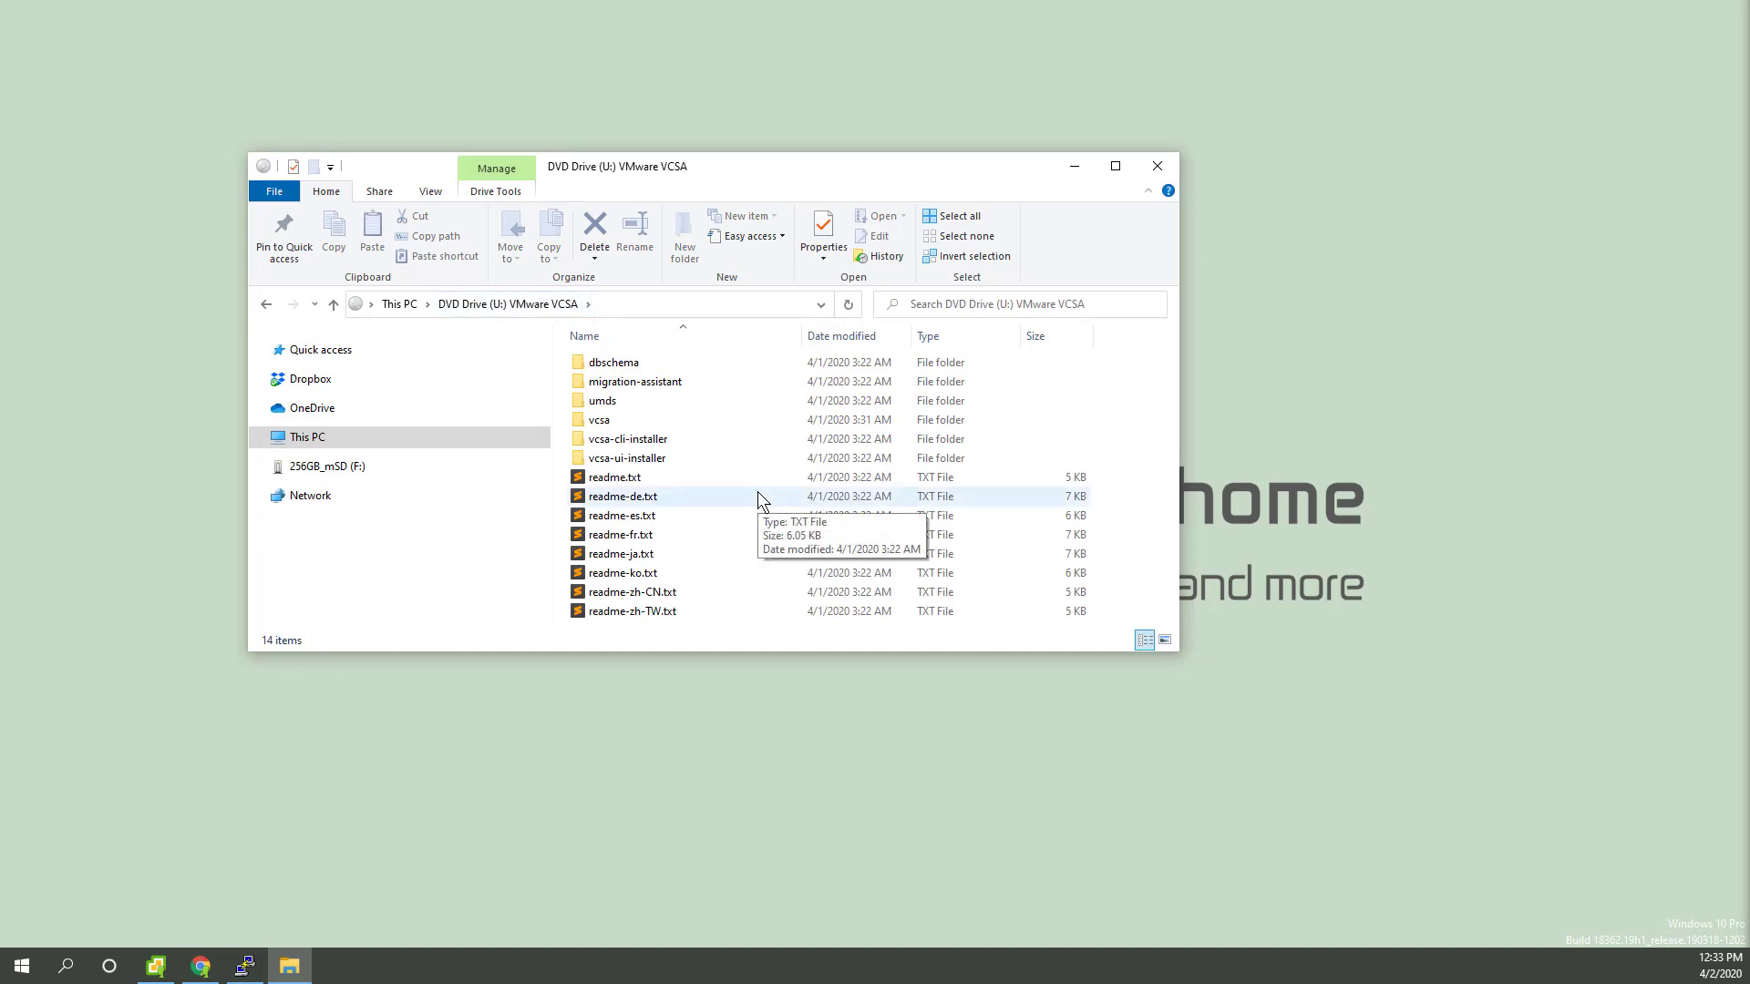
Step: Run installer.exe from the ISO's vcsa-ui-installer\win32 folder
double_click(691, 458)
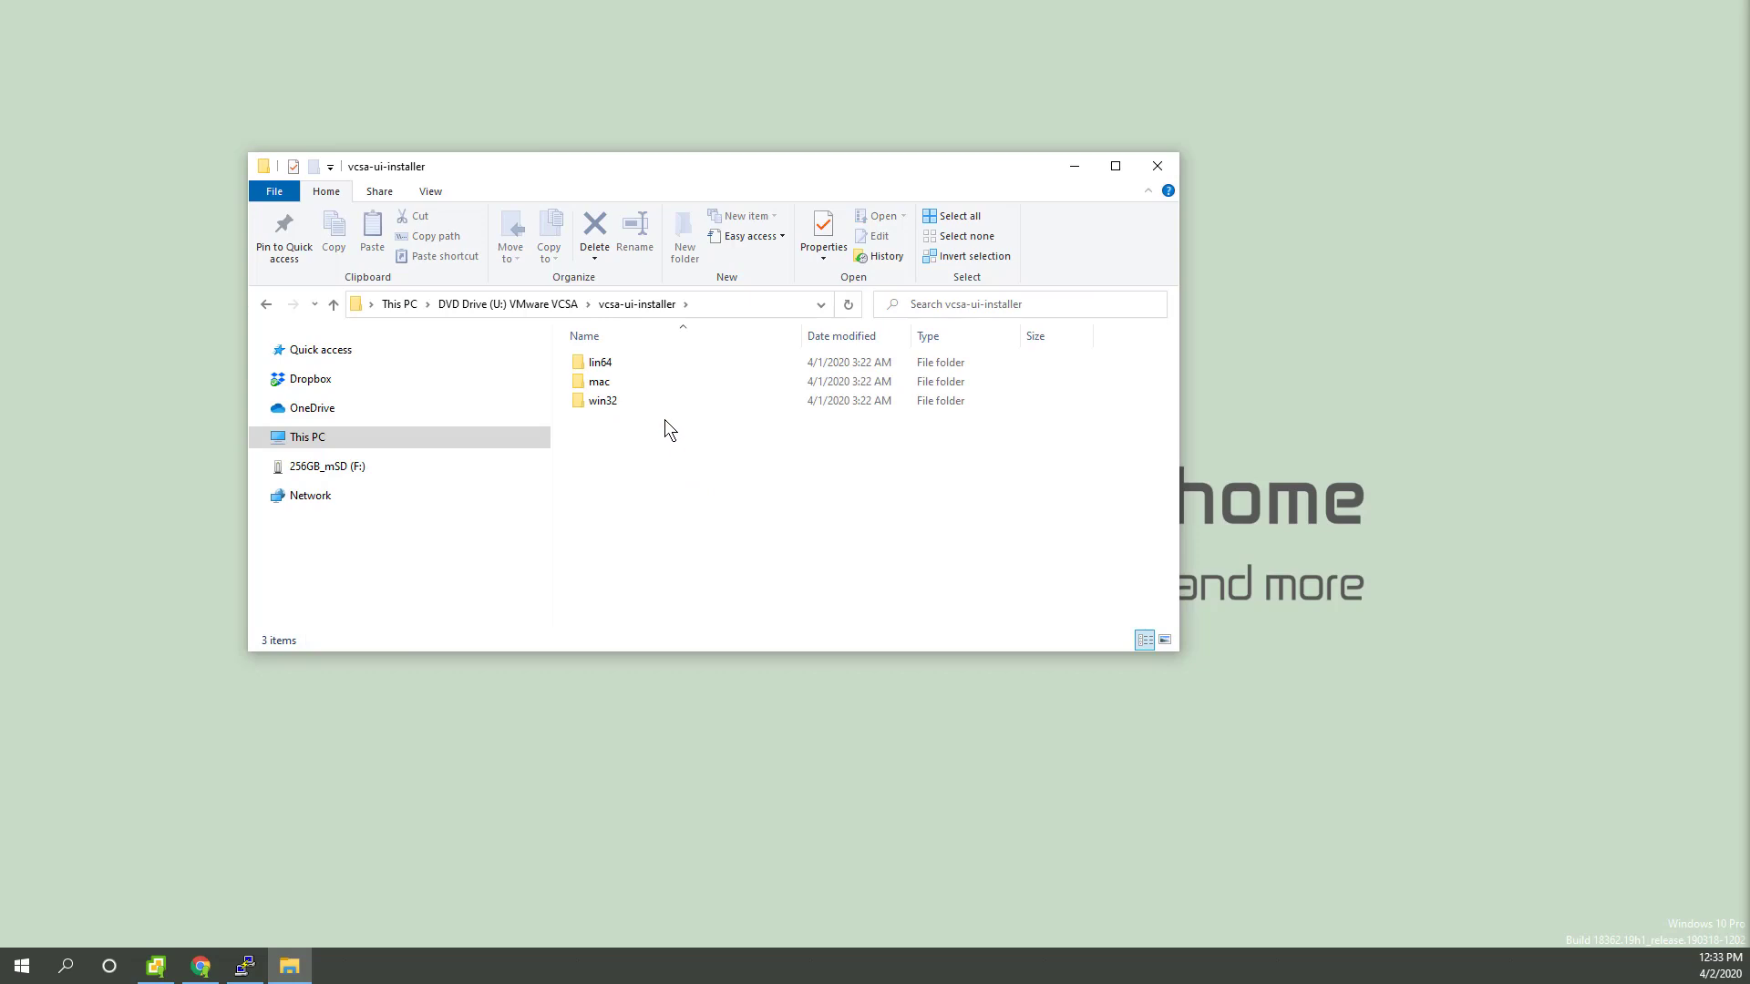
double_click(658, 402)
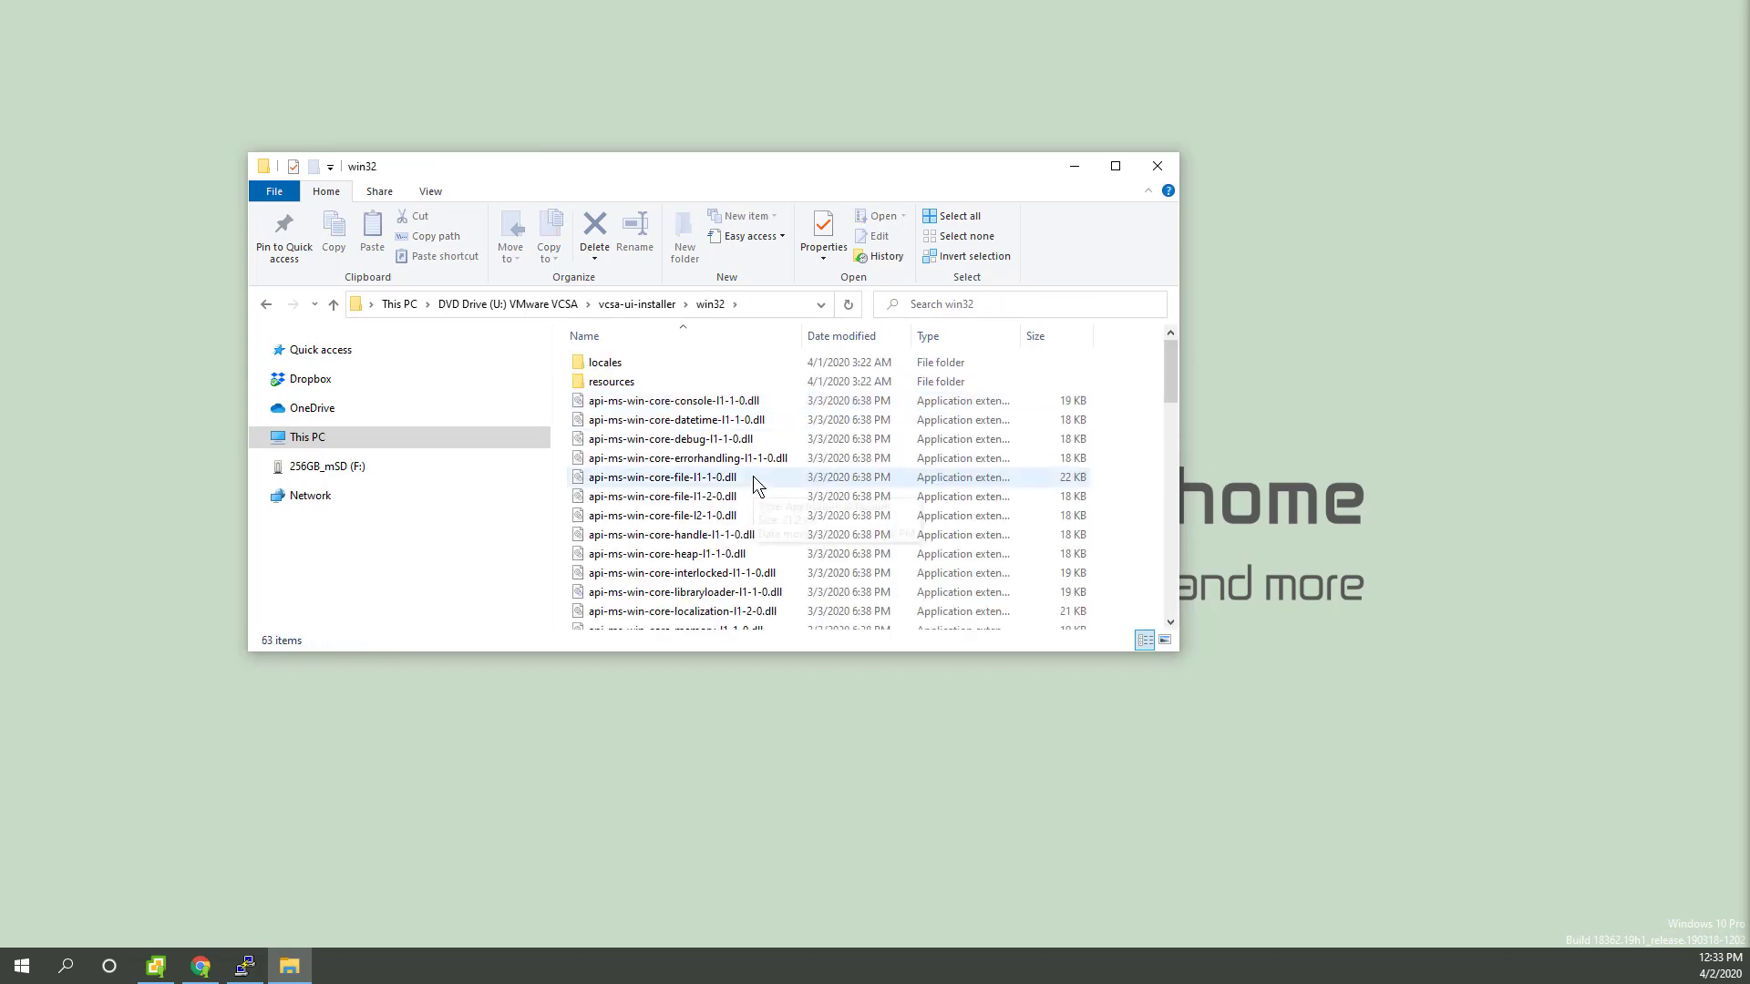
scroll(762, 481, down, 10)
scroll(762, 481, down, 2)
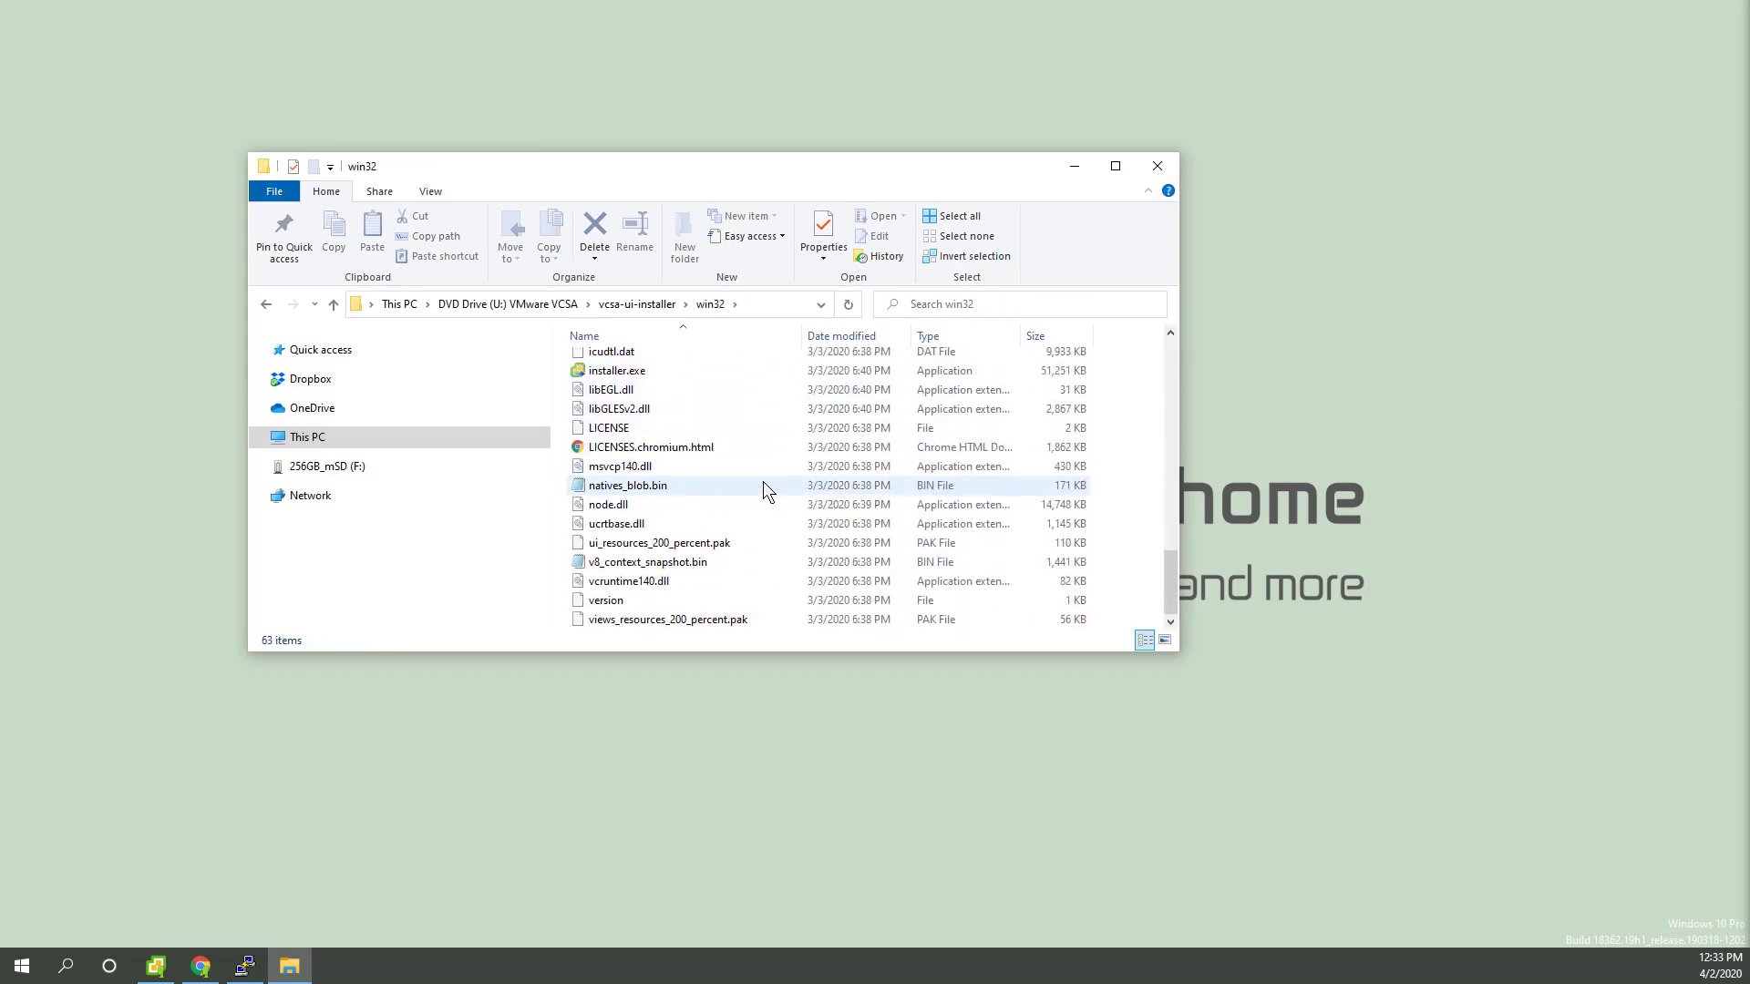
click(676, 373)
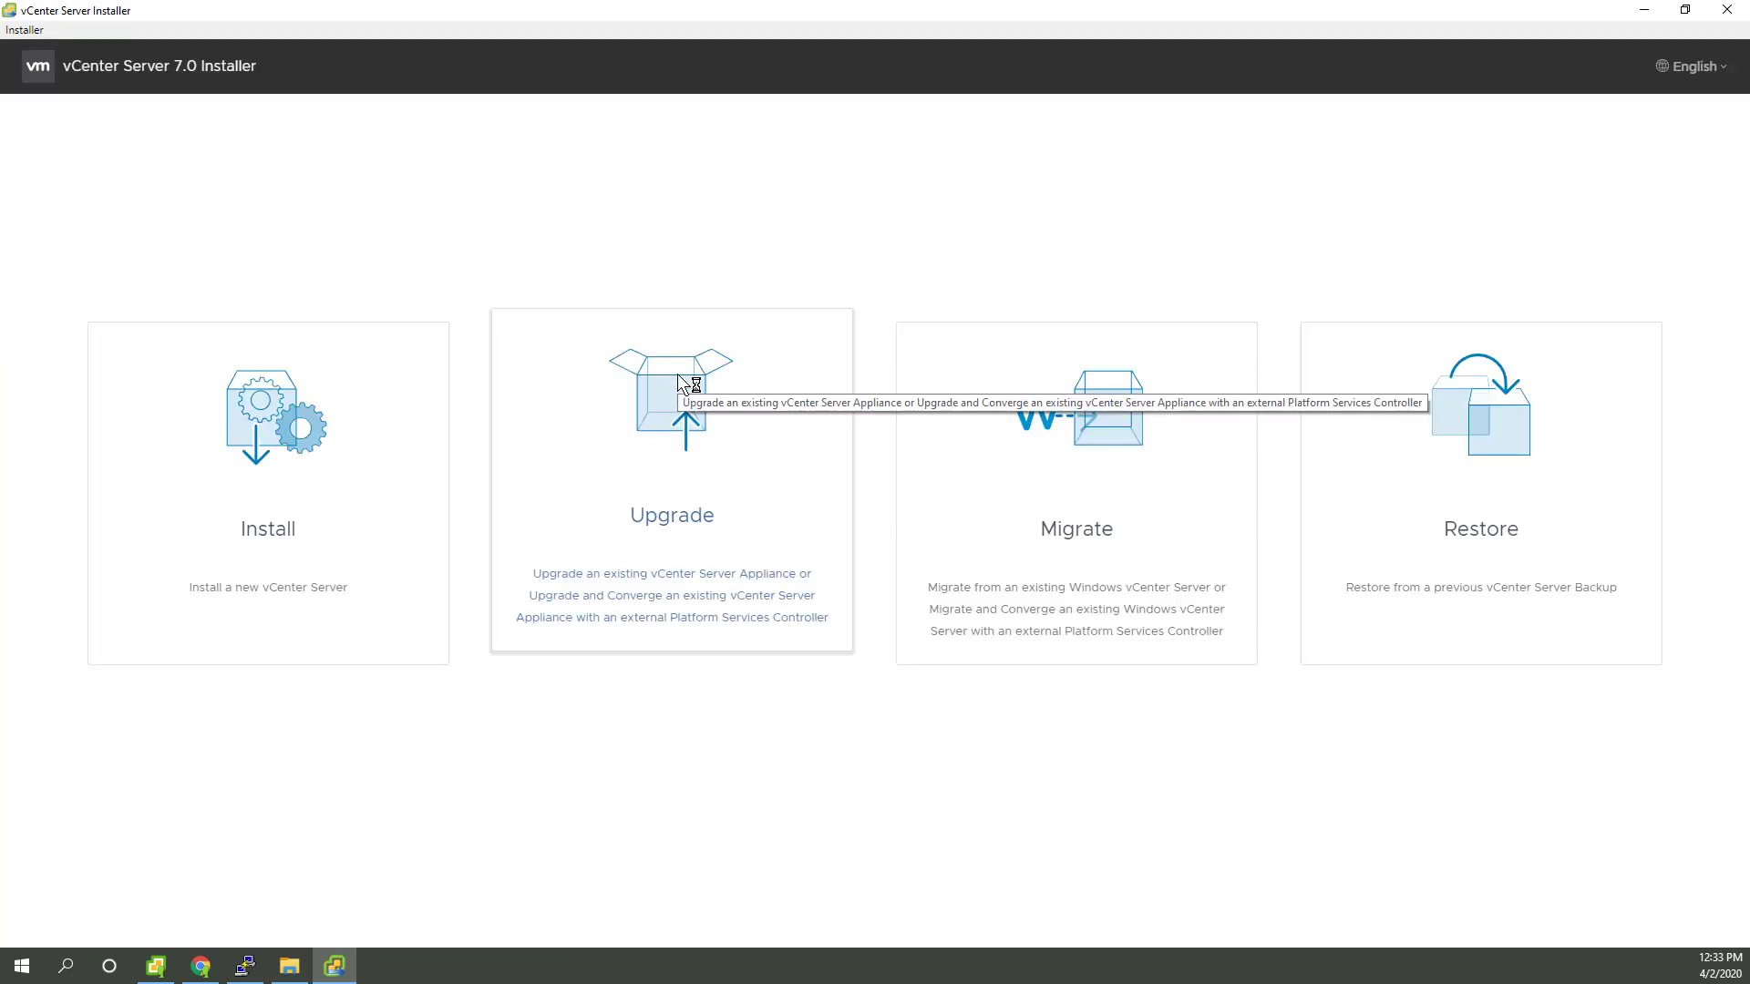
Step: Choose Upgrade, pass the introduction, and accept the license agreement terms
click(732, 493)
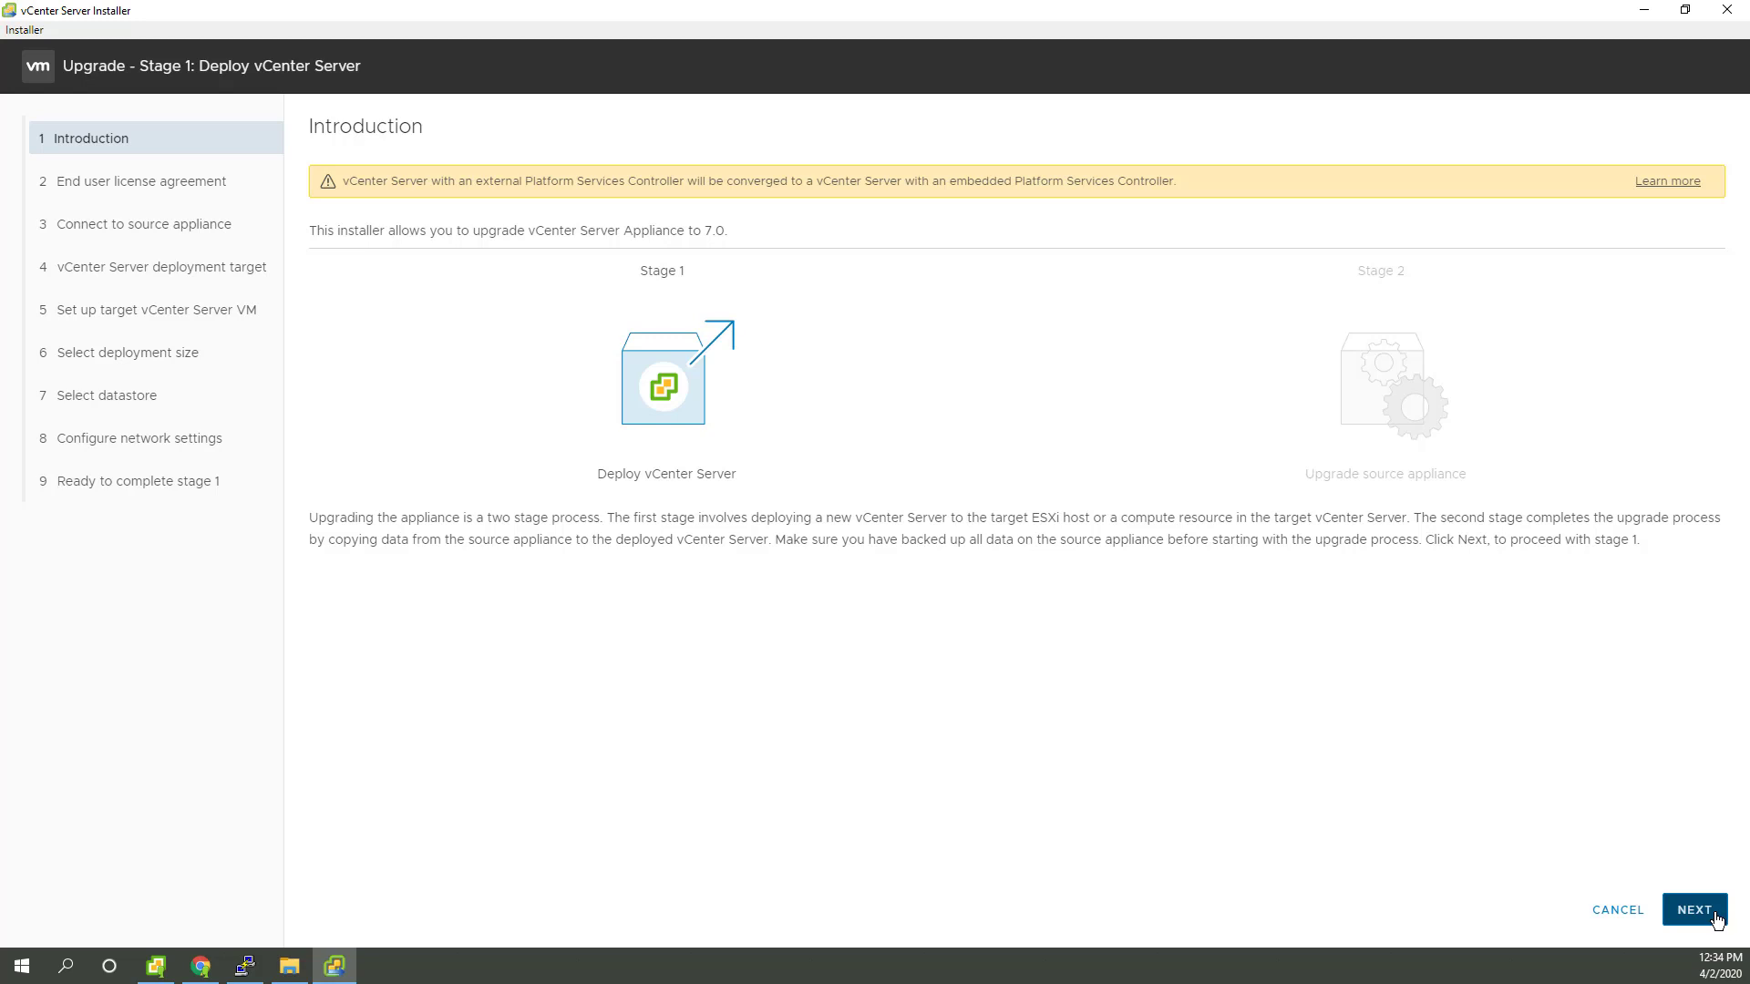
click(1716, 915)
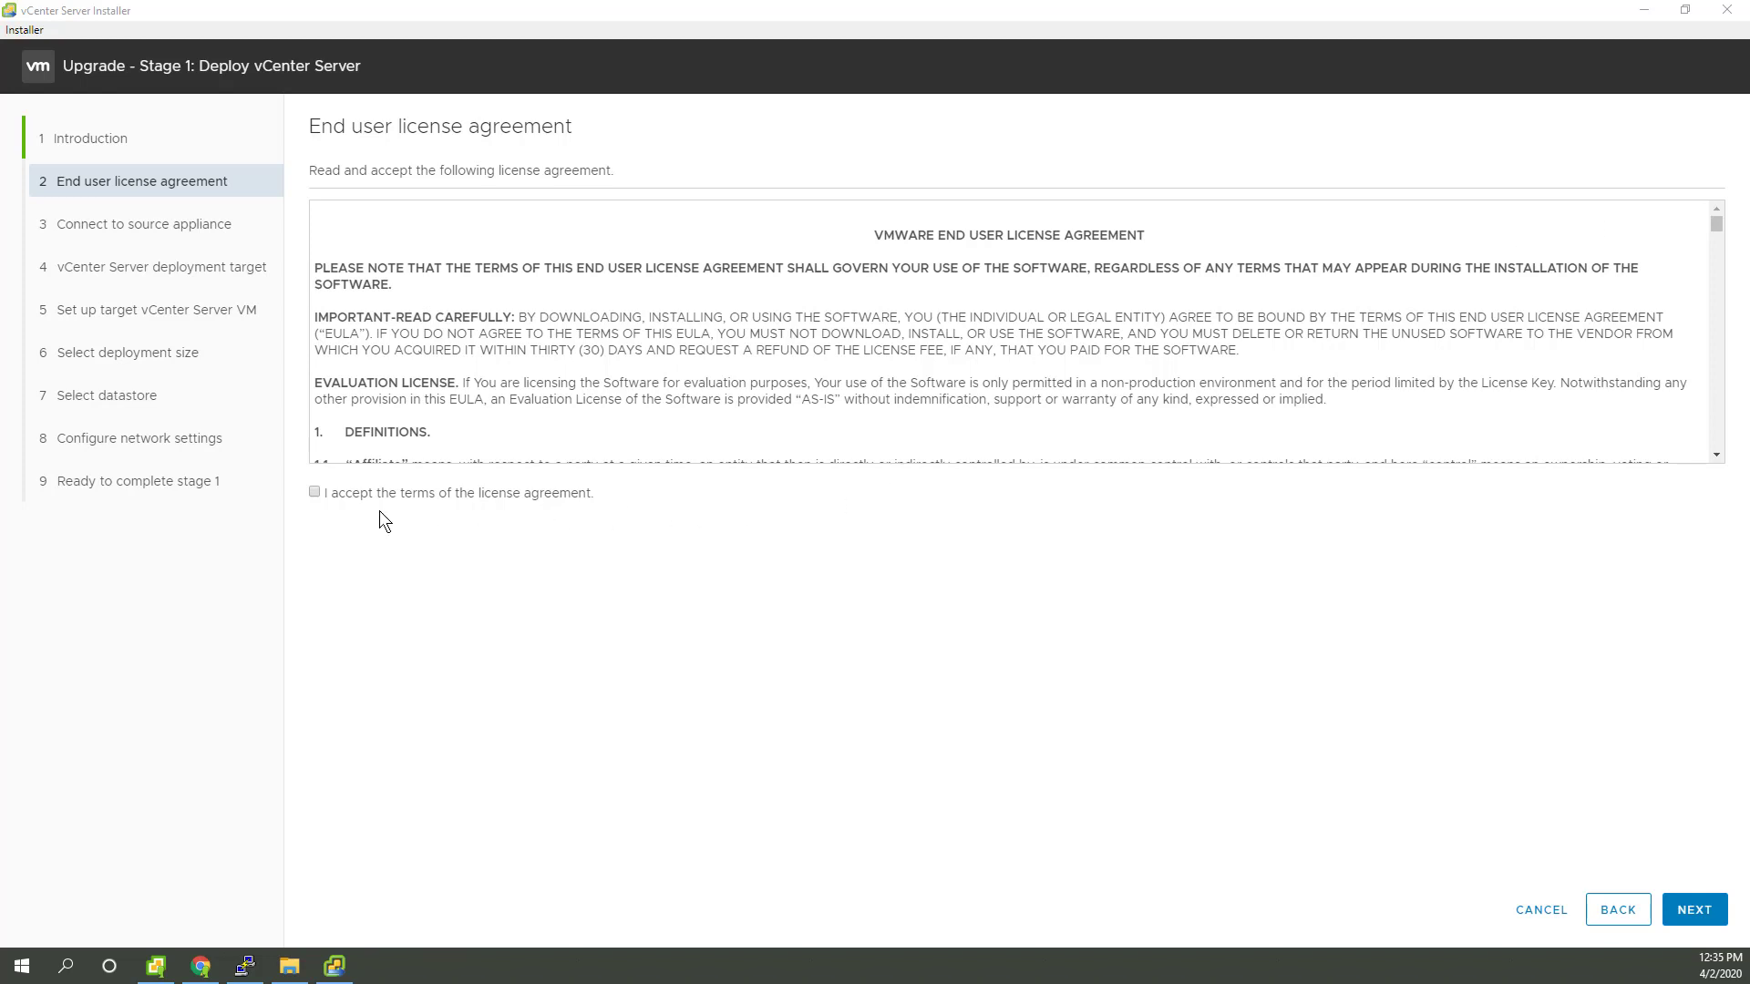
click(313, 491)
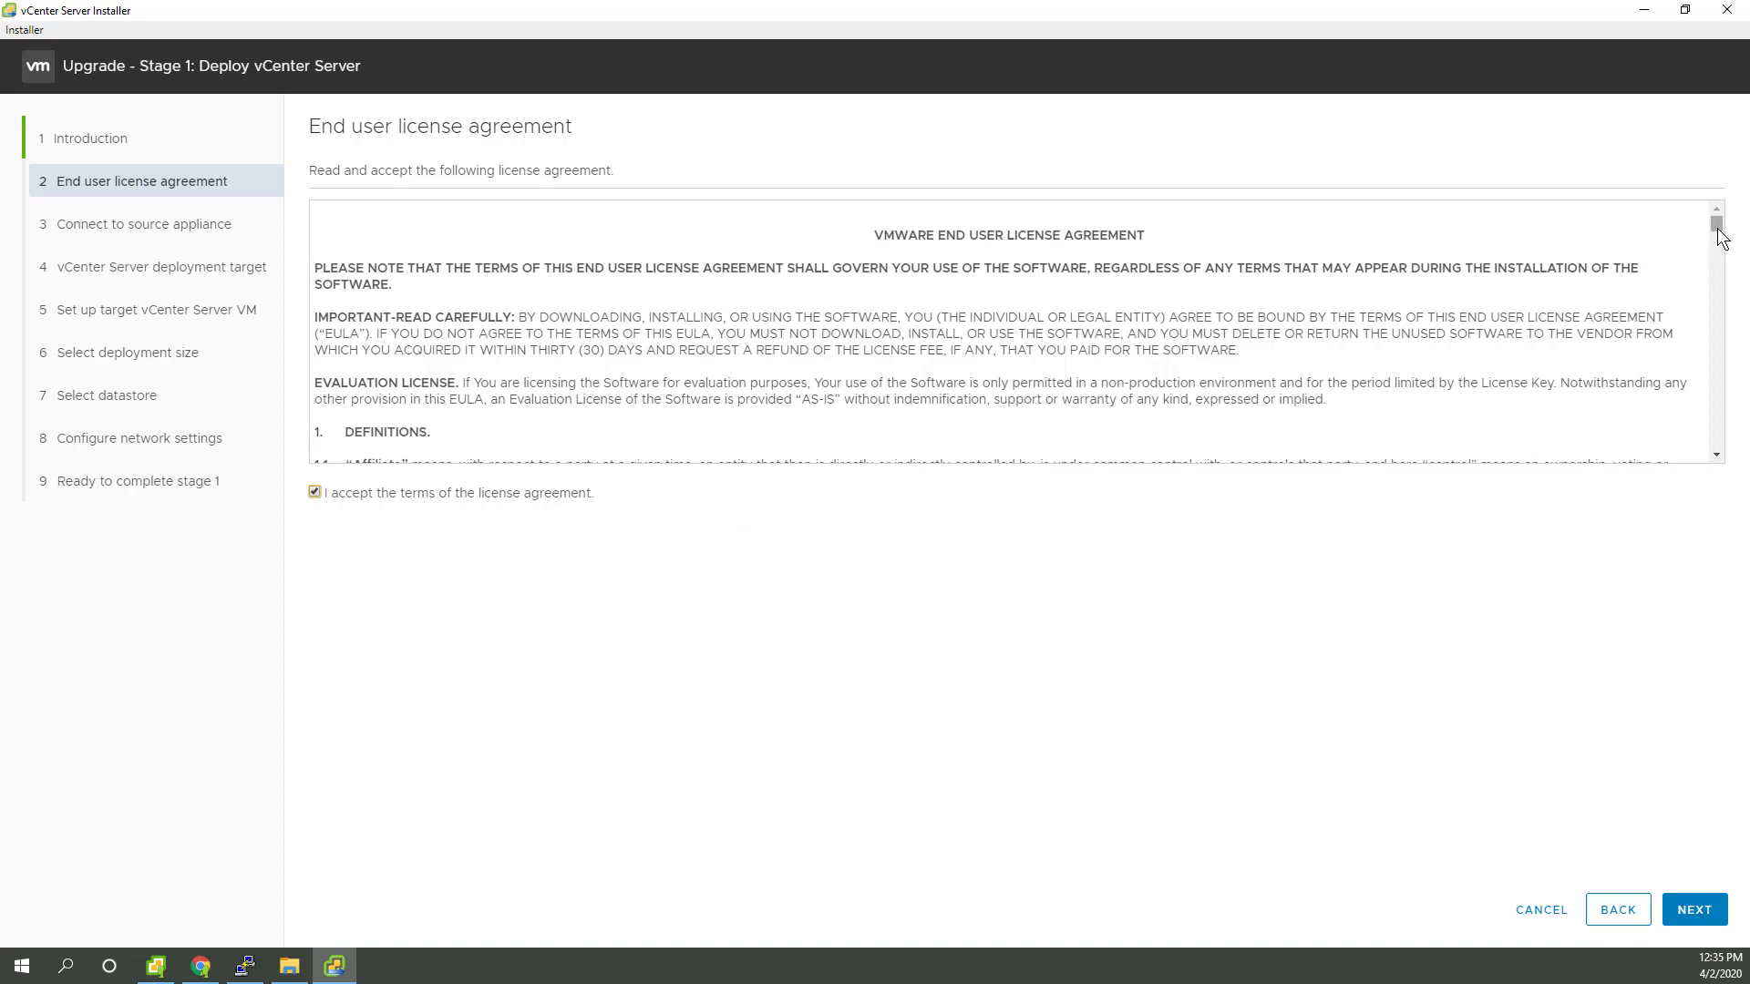
drag(1716, 224, 1726, 493)
click(1696, 908)
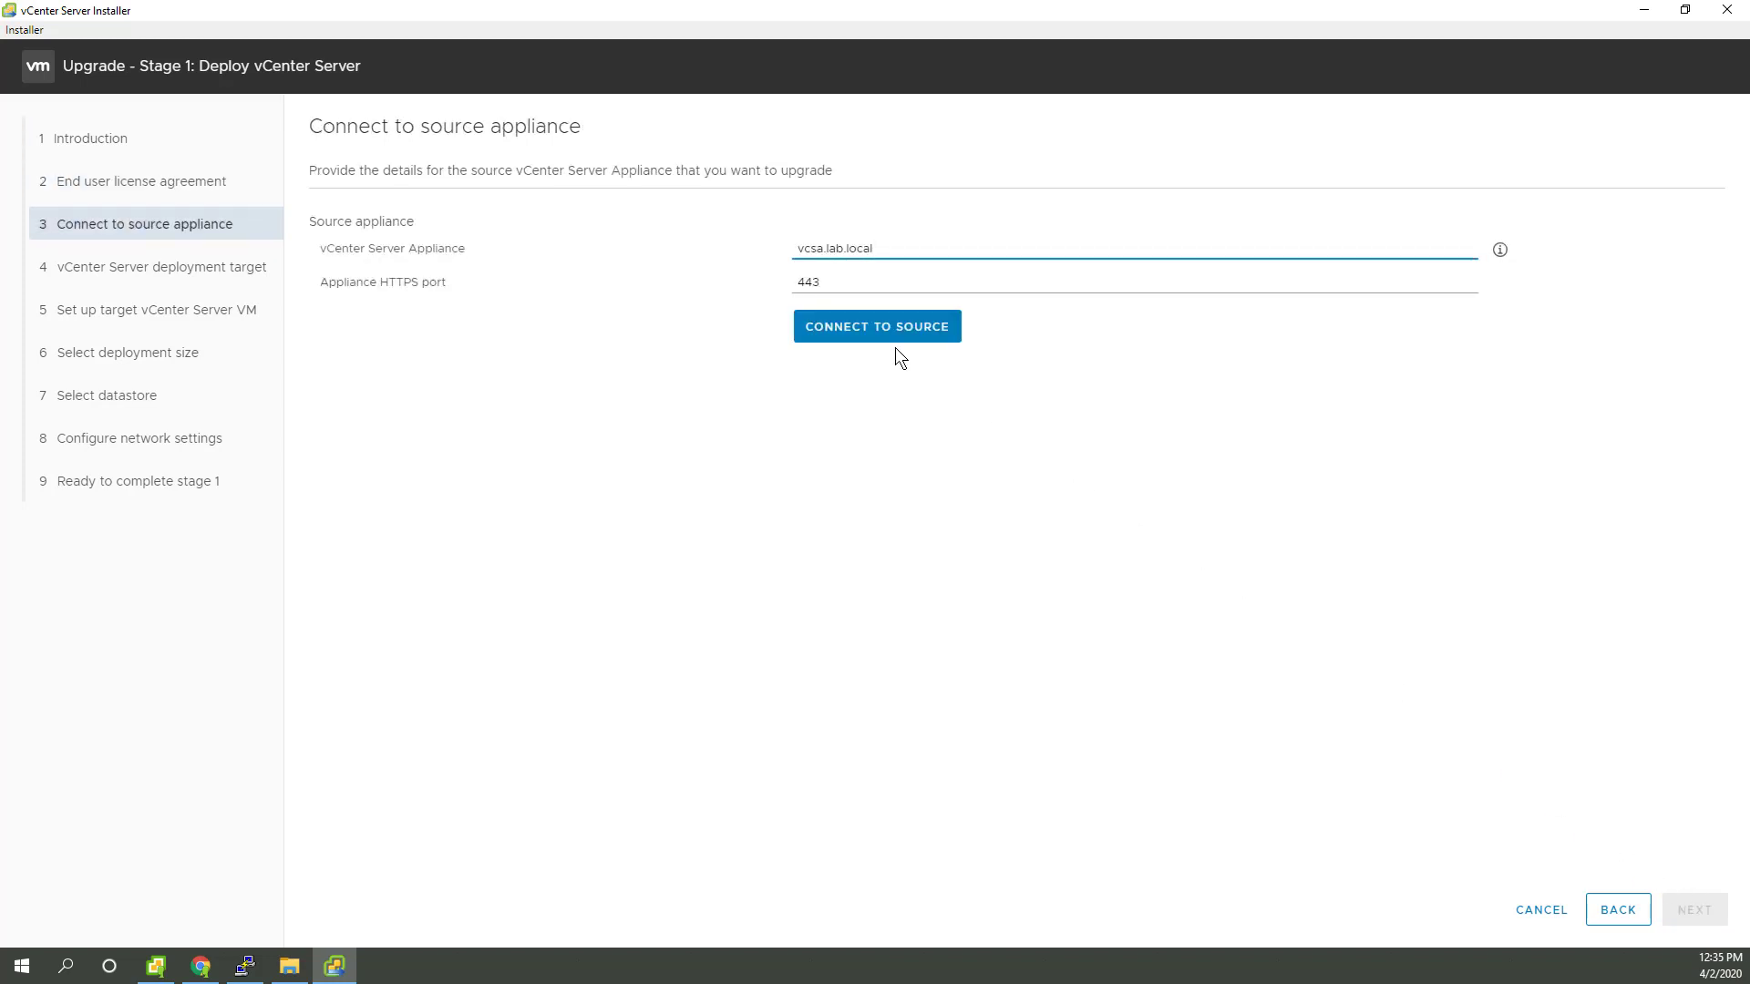
Step: Connect to source vcsa.lab.local using the SSO, appliance root and ESXi host passwords, accepting its certificates
click(872, 339)
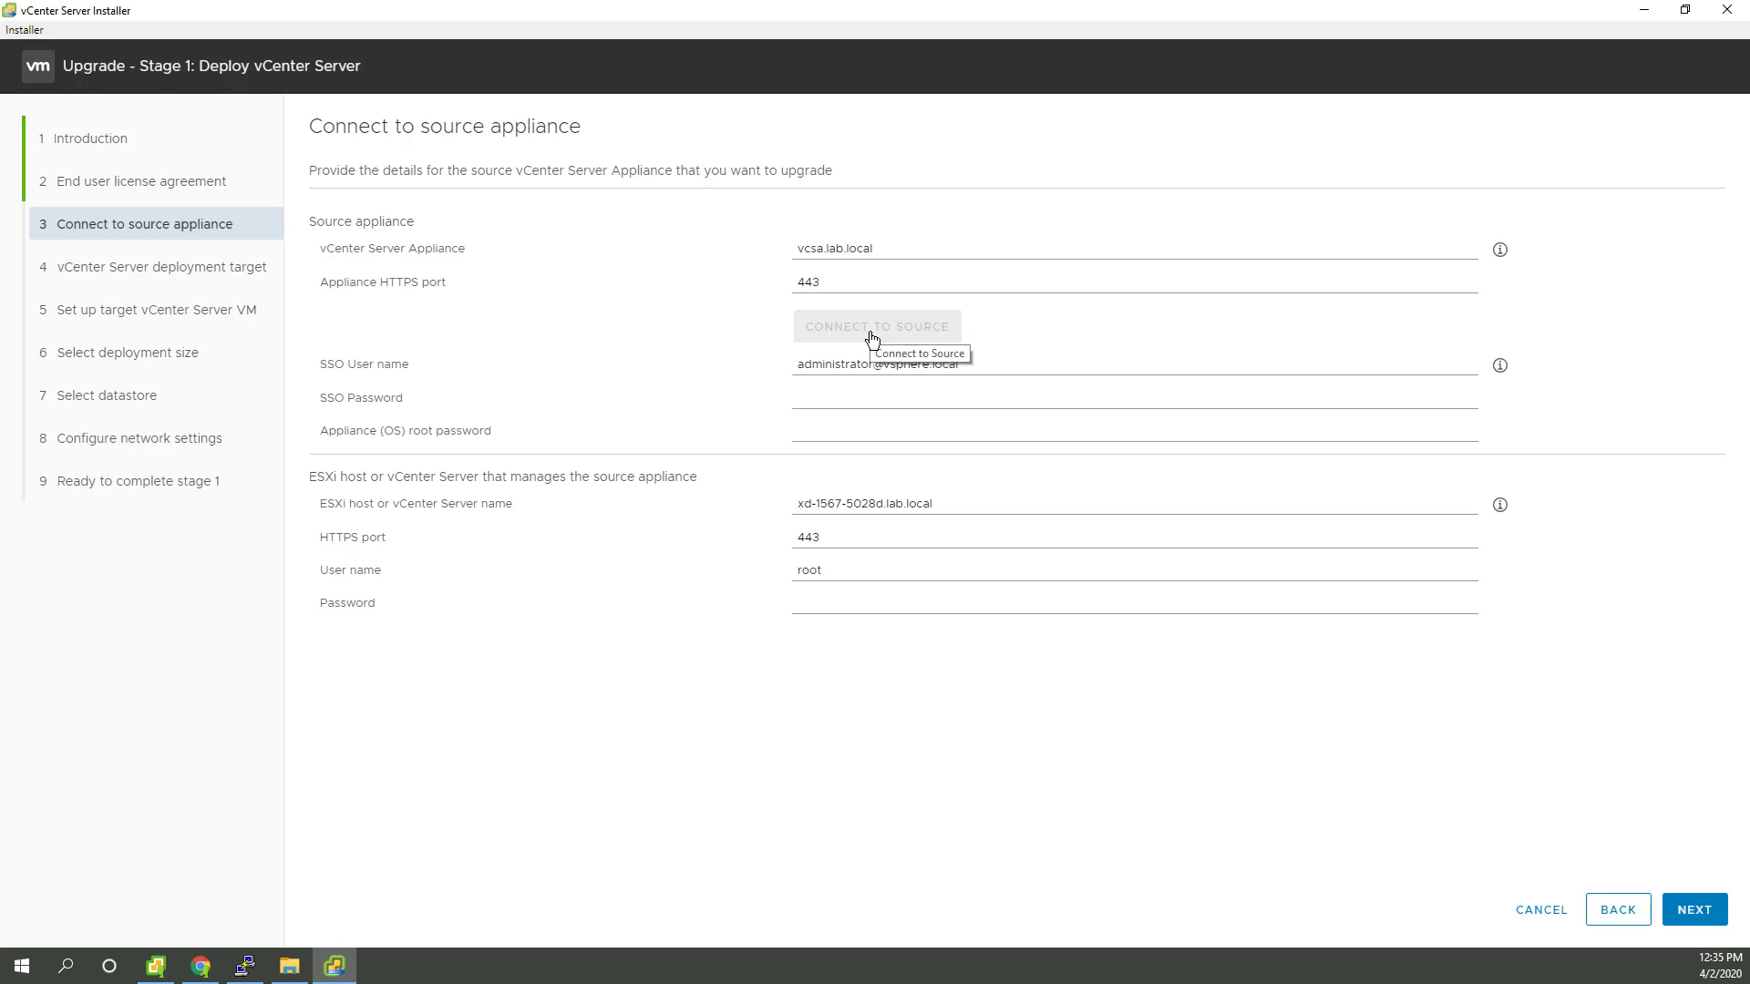
click(879, 397)
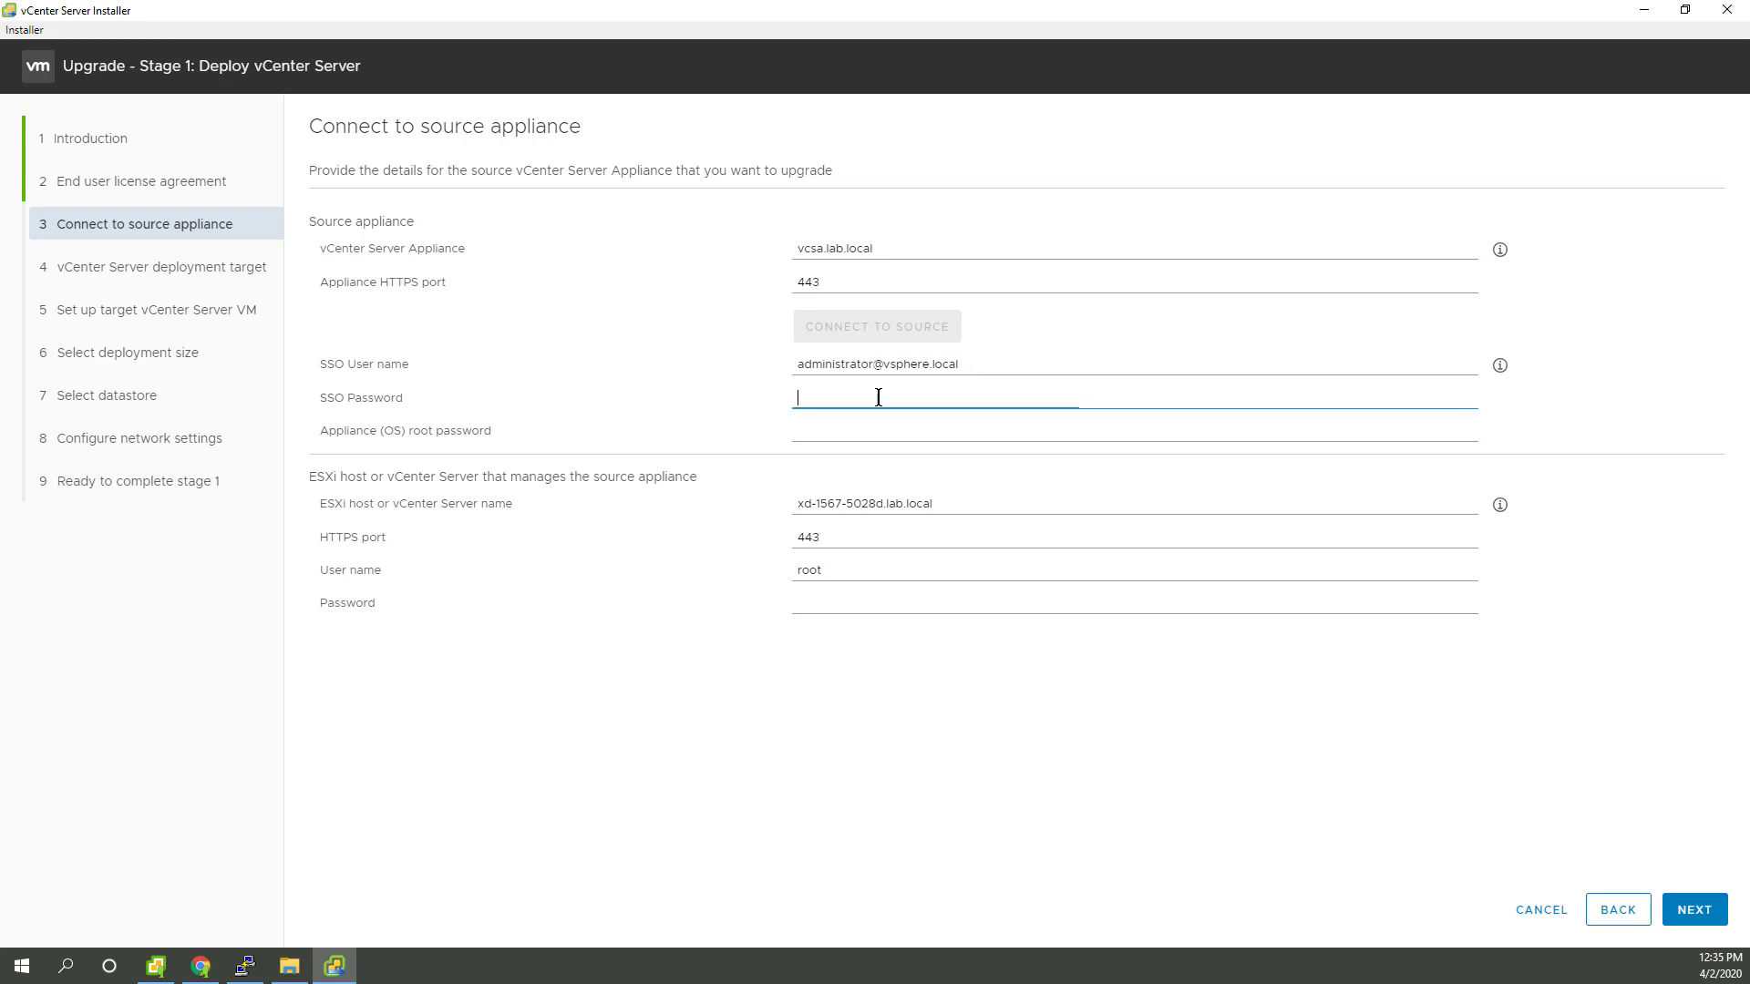
text(*********)
key(Tab)
text(********)
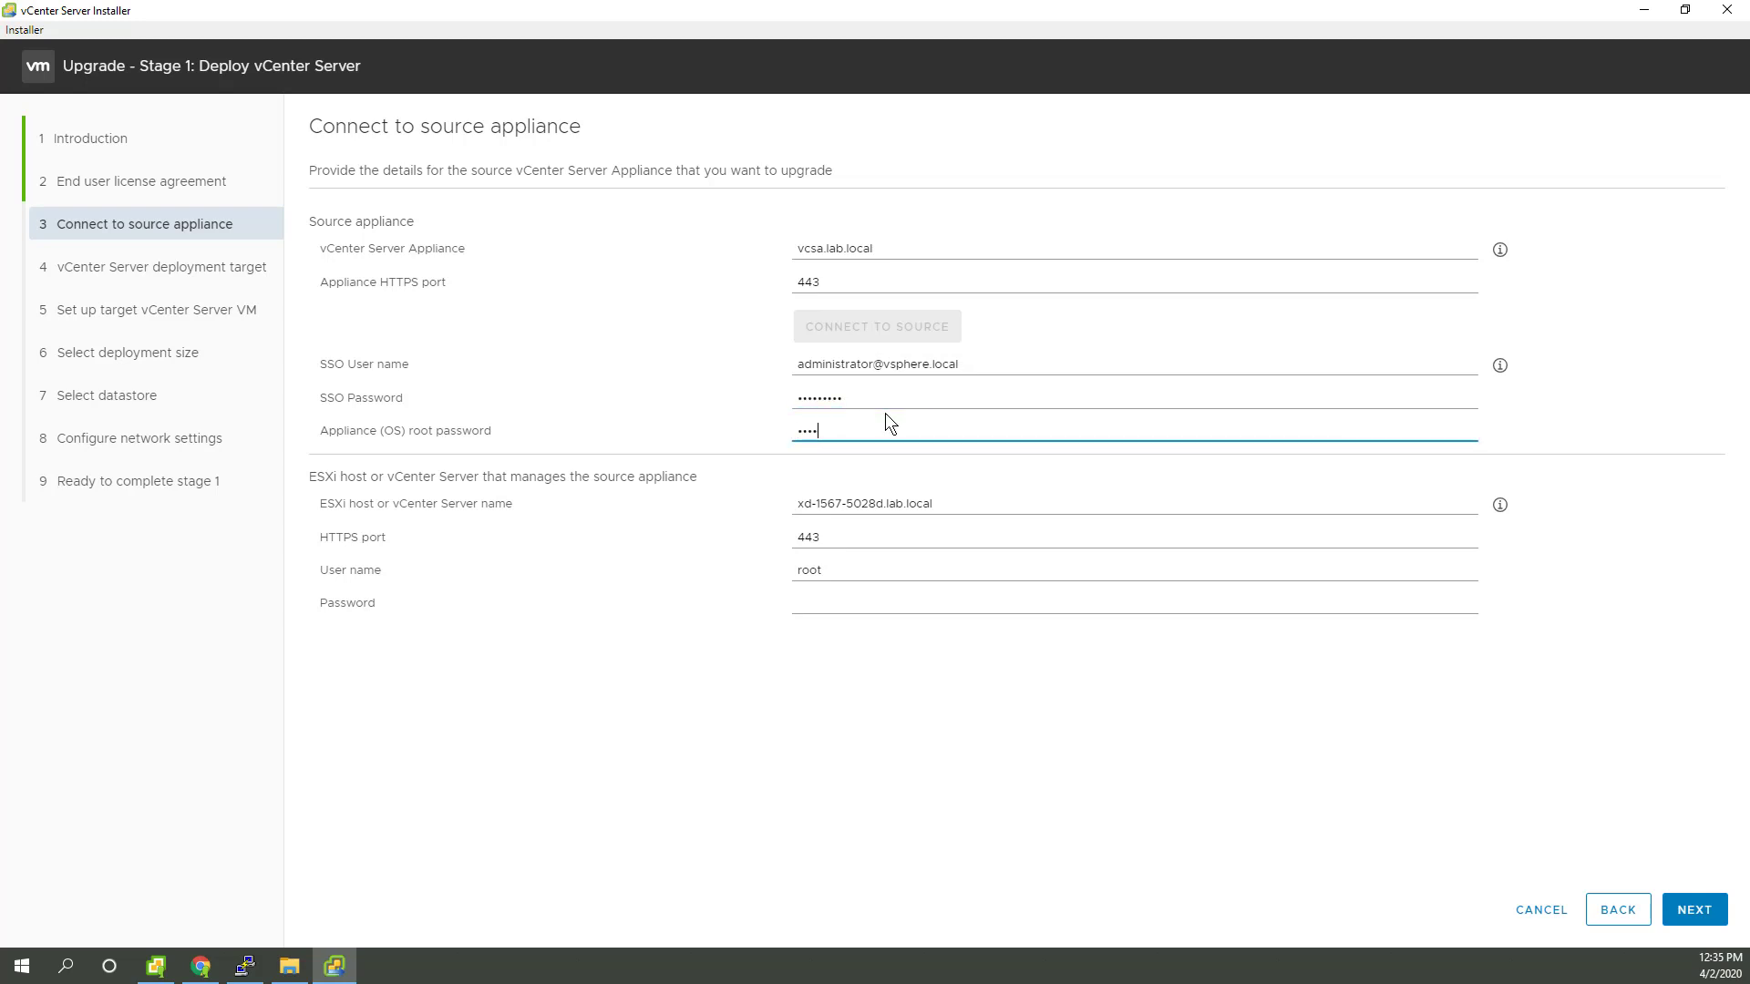
click(831, 601)
text(********)
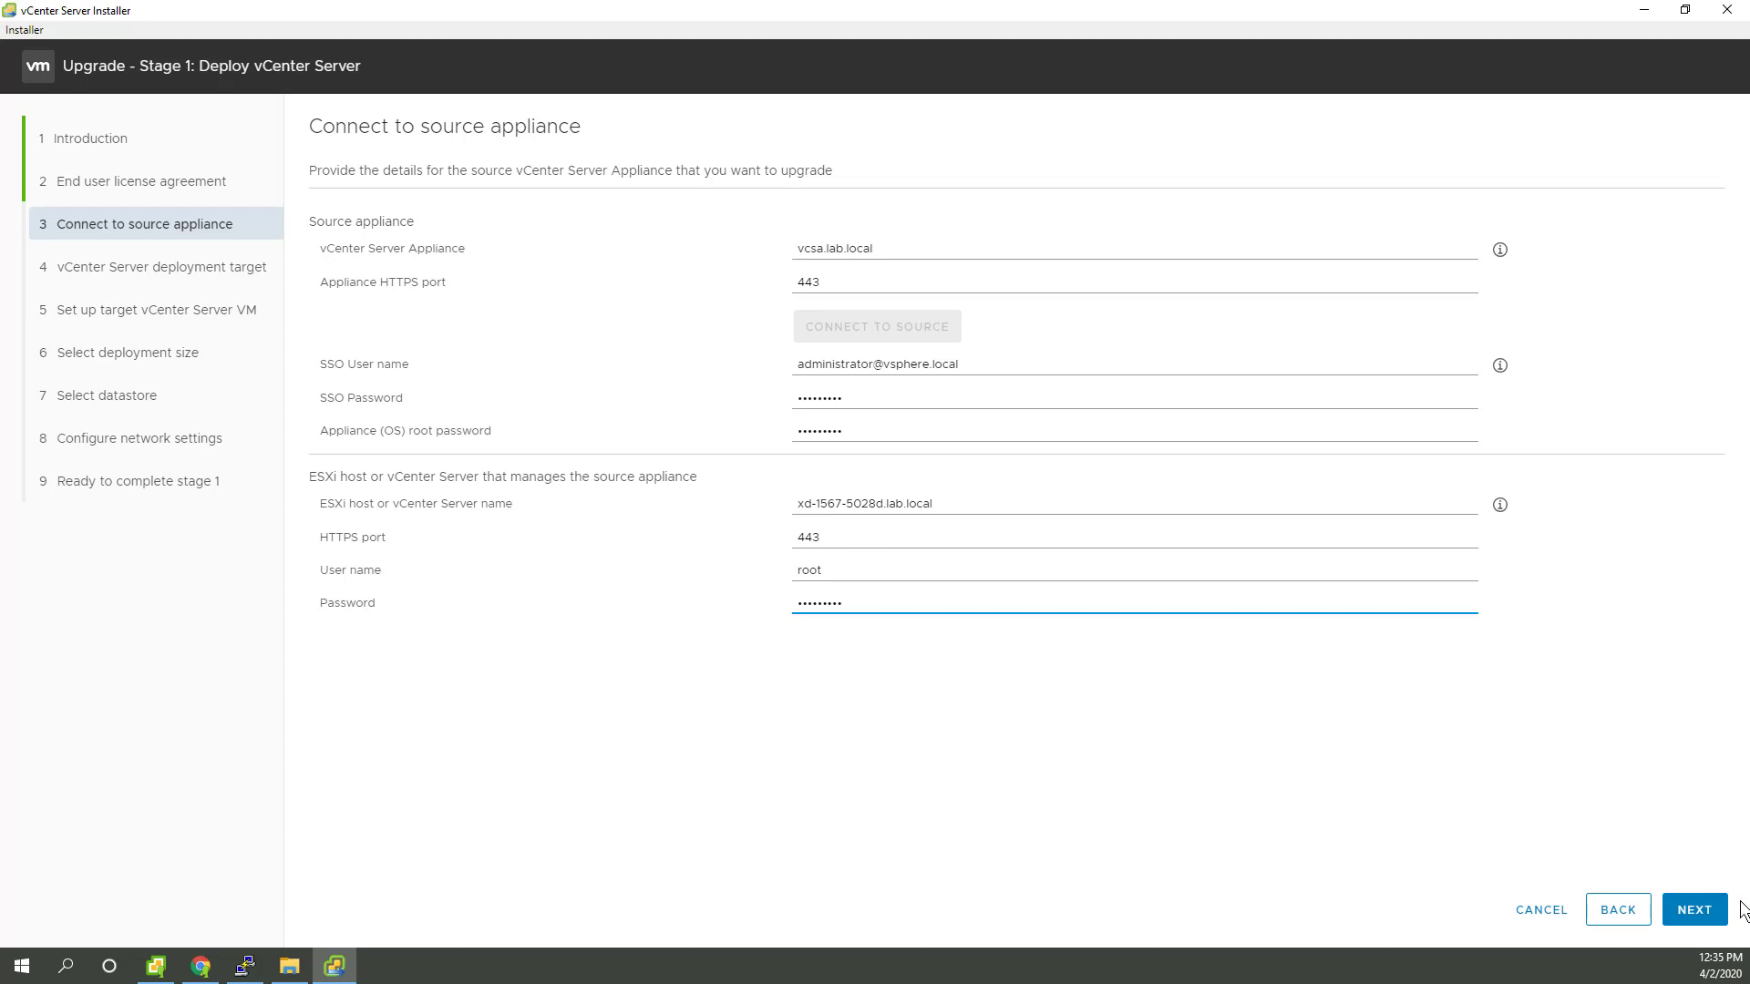
click(1693, 911)
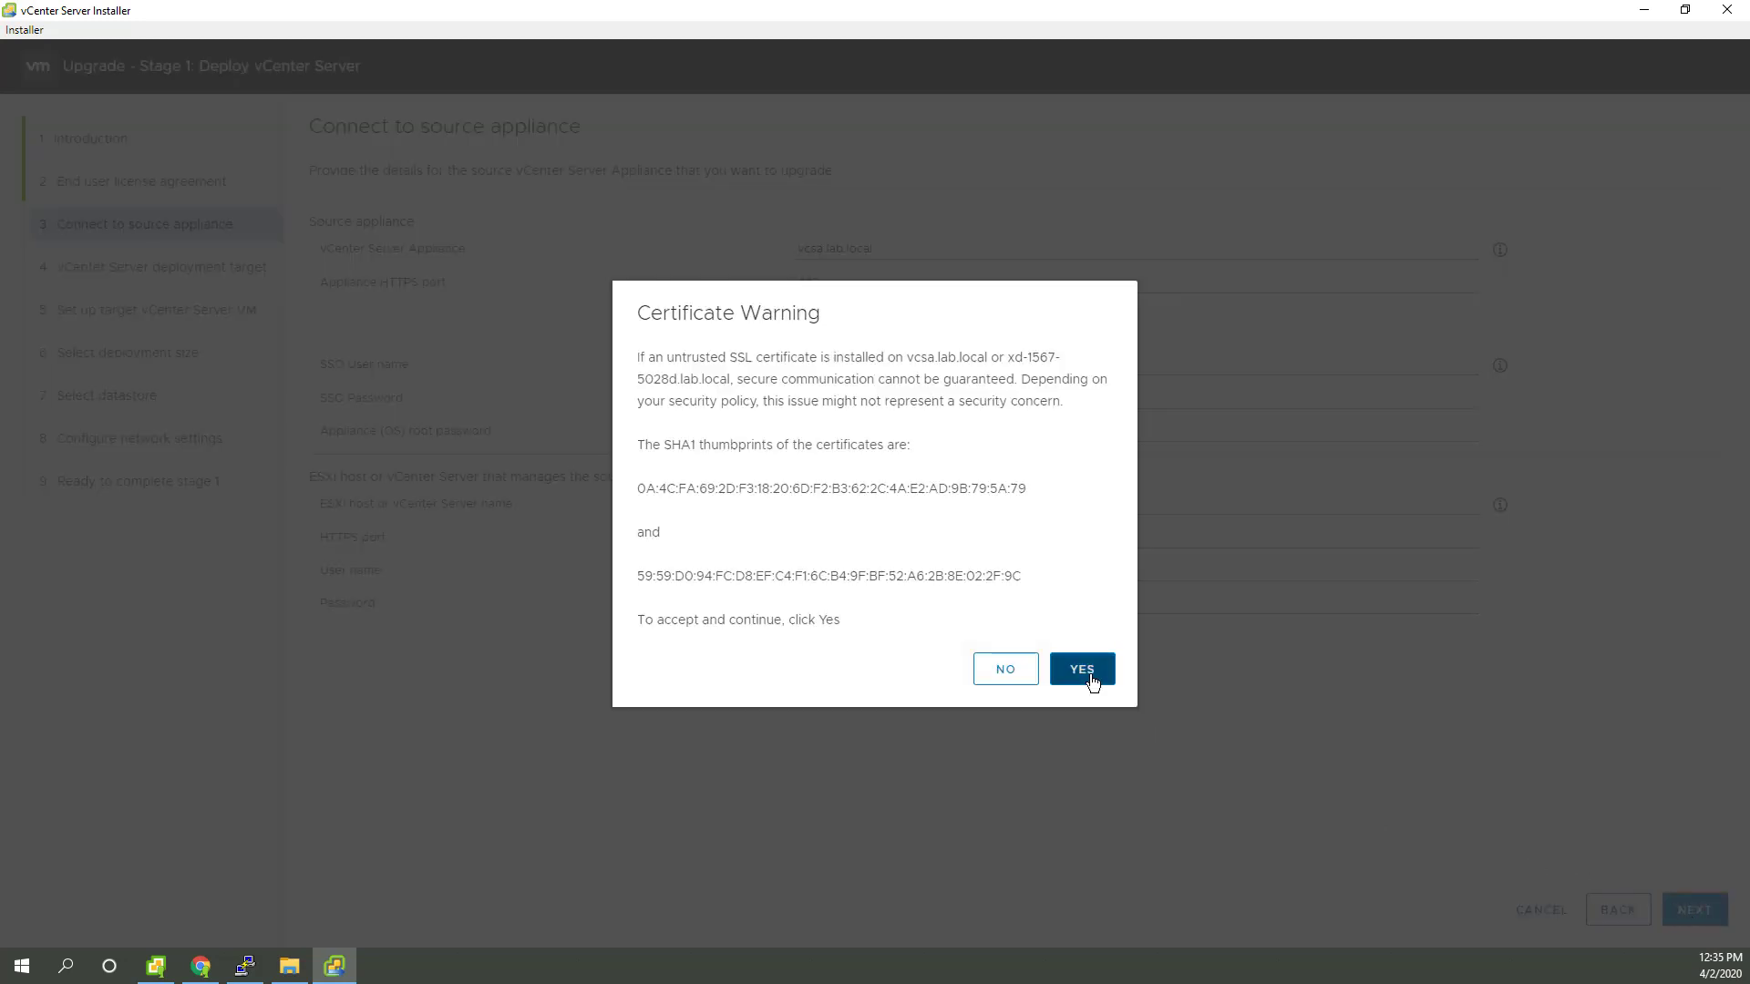
click(1083, 670)
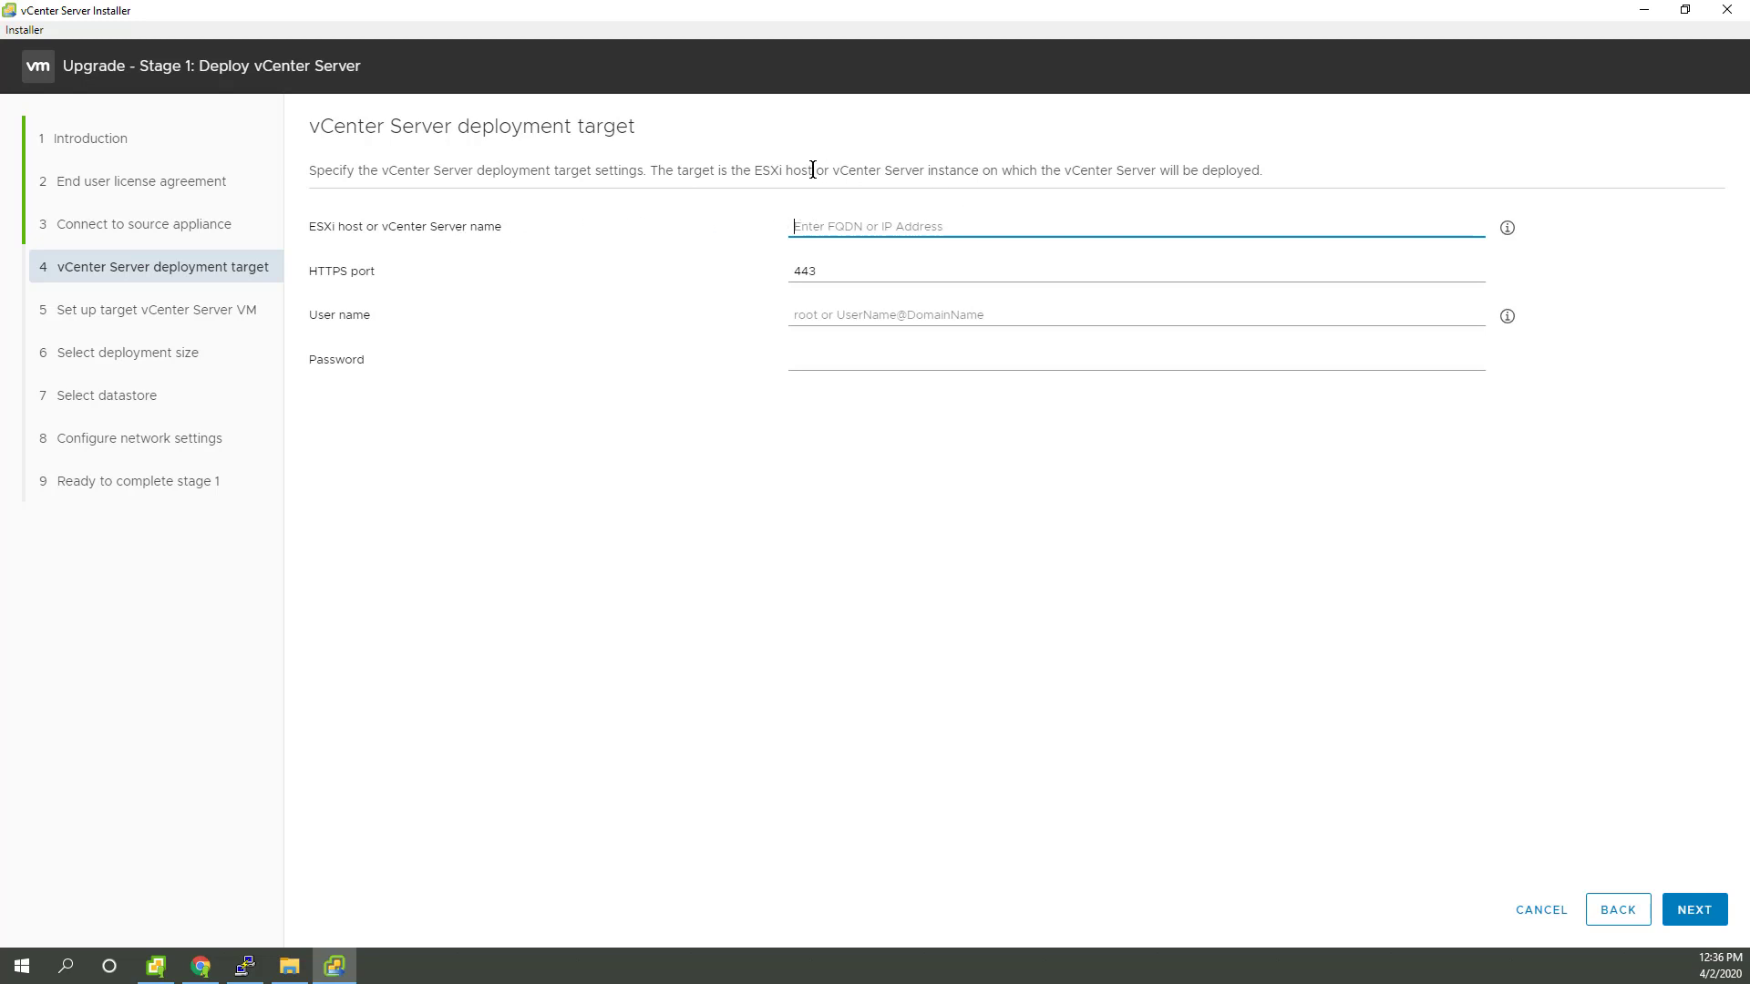
Step: Copy host name xd-1567-5028d.lab.local from vSphere Client into the installer's ESXi host field
click(156, 966)
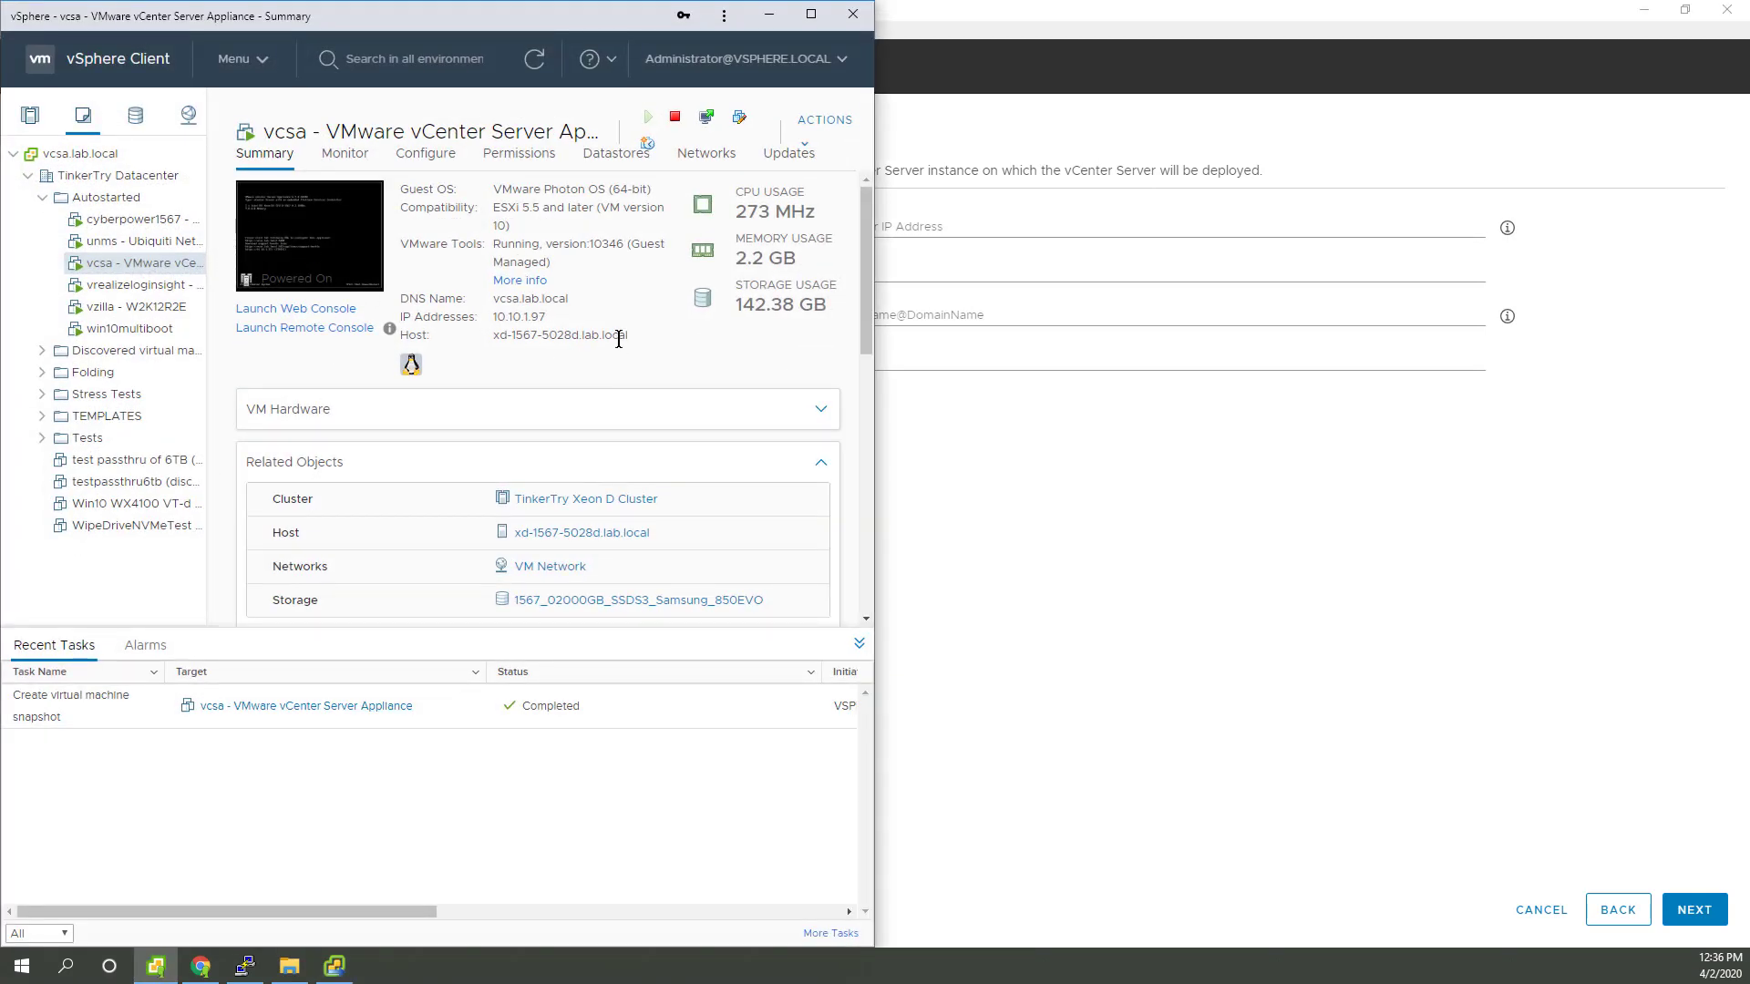
drag(629, 336, 472, 348)
key(ctrl+c)
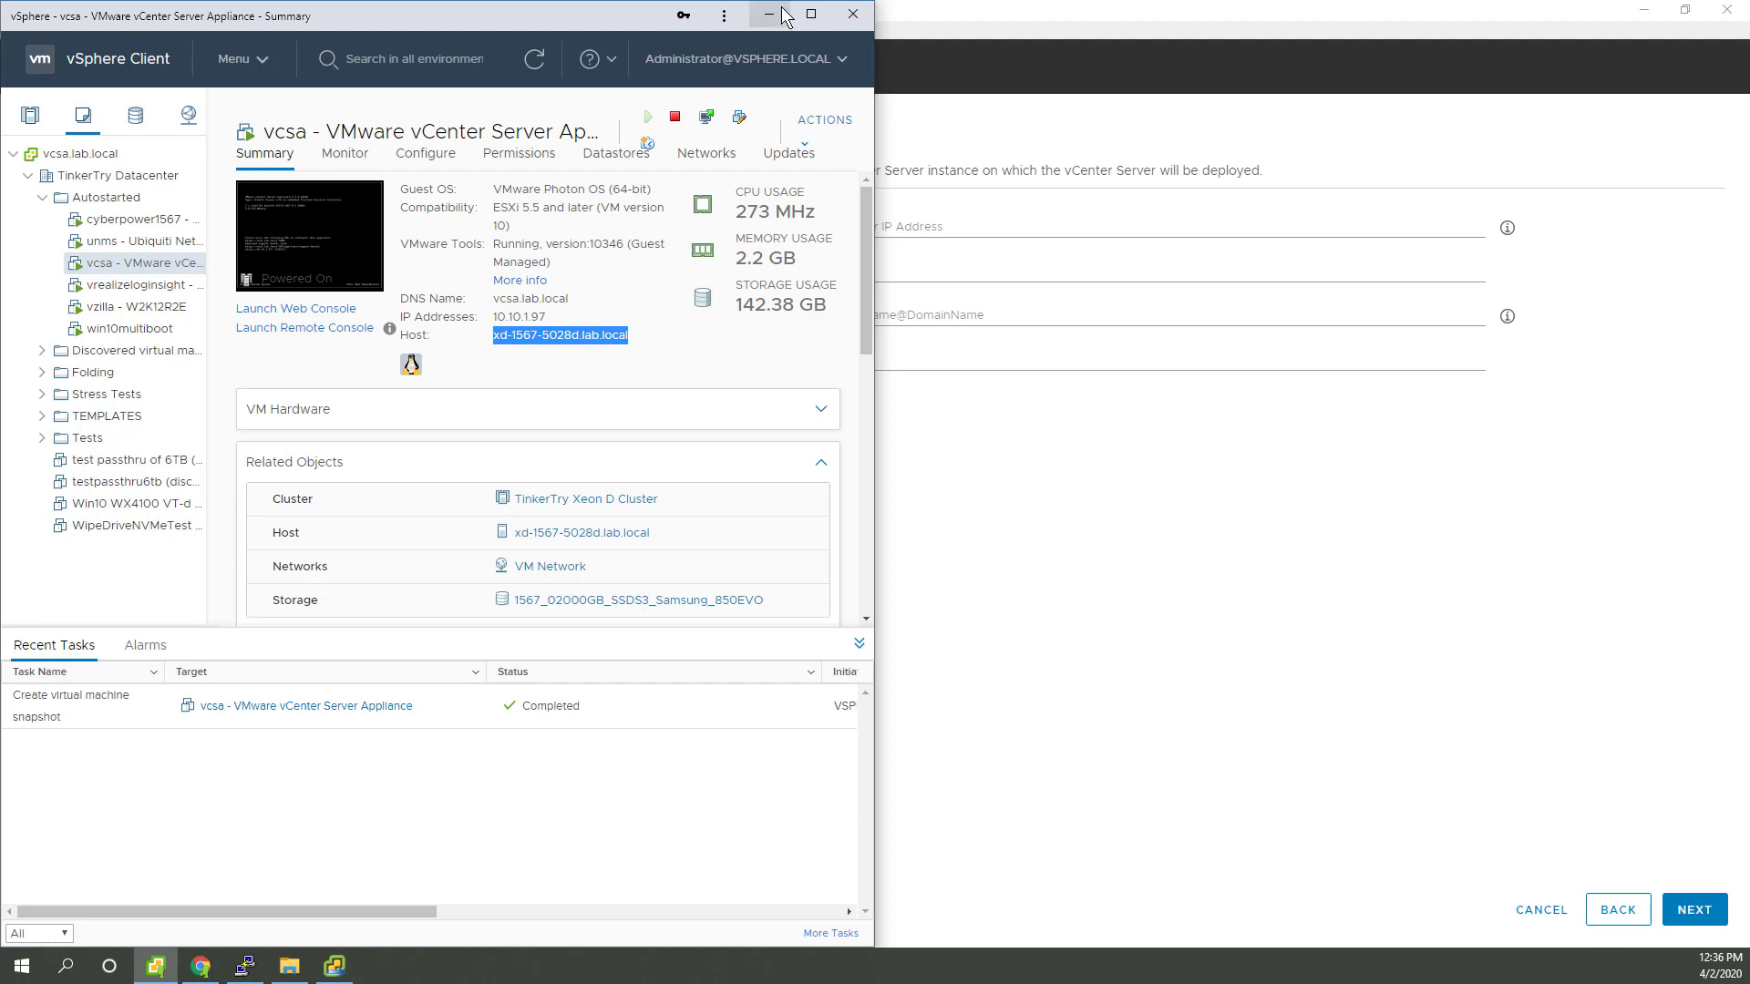
click(769, 14)
click(814, 226)
key(ctrl+v)
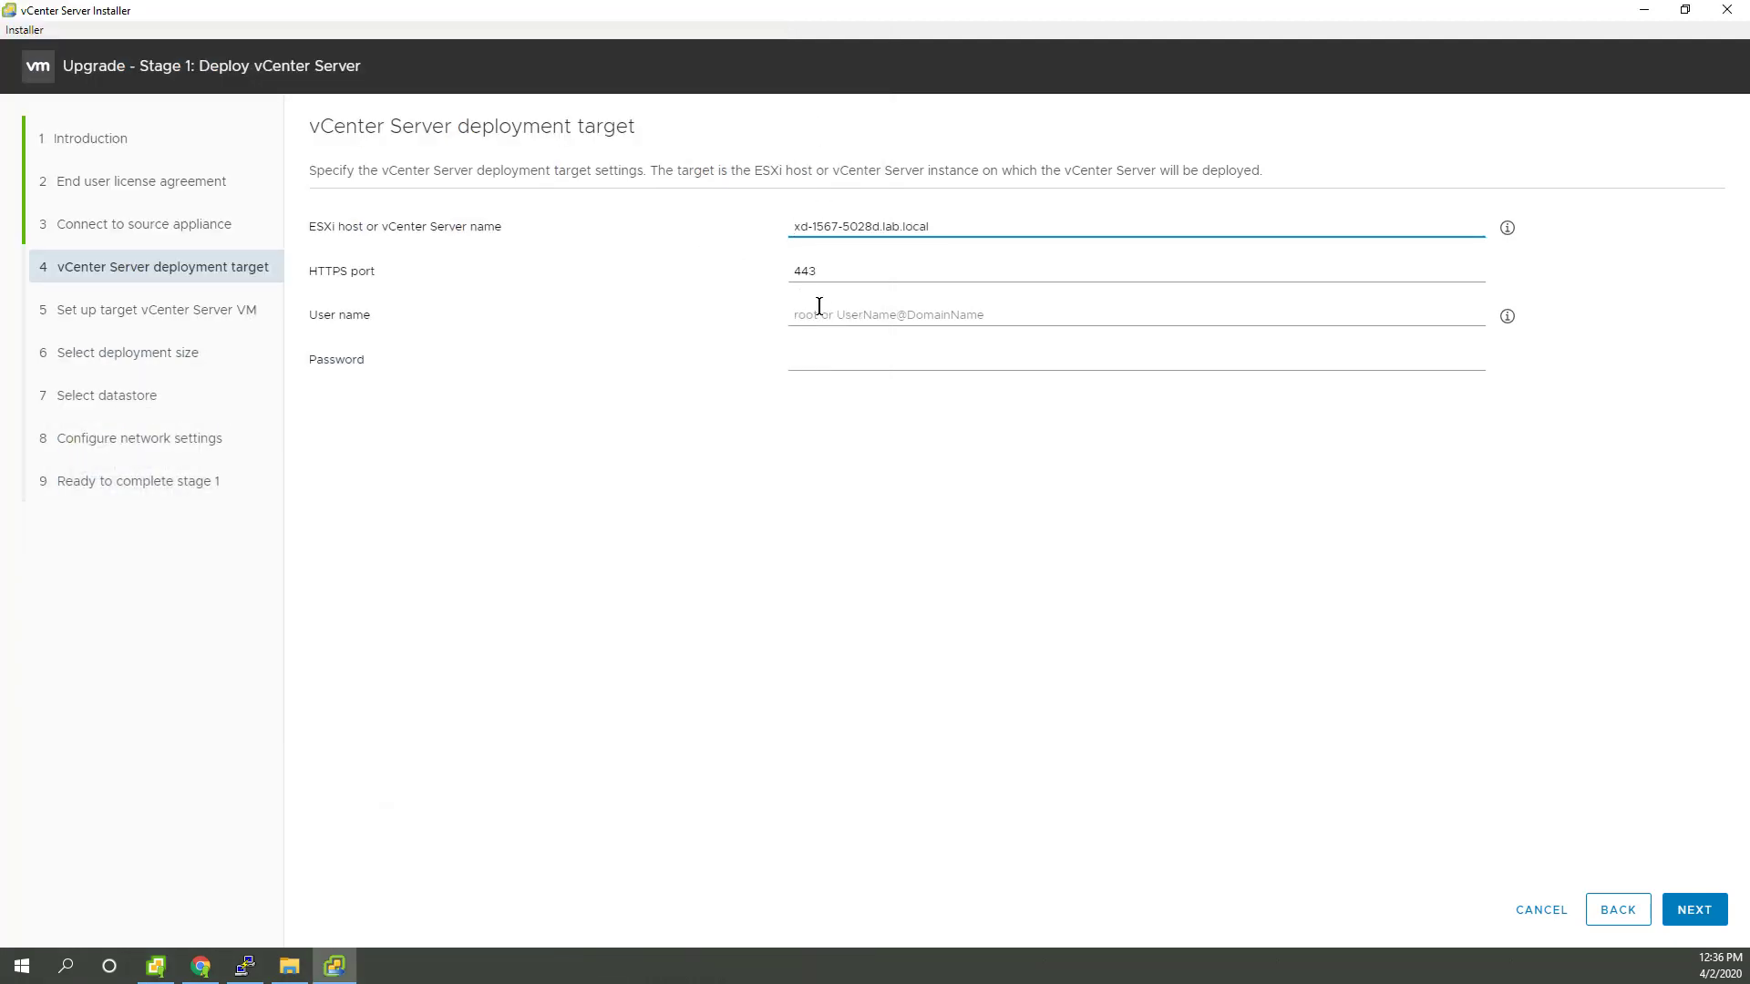
Step: Log in to the target host as root with its password and accept its certificate
click(822, 314)
text(root)
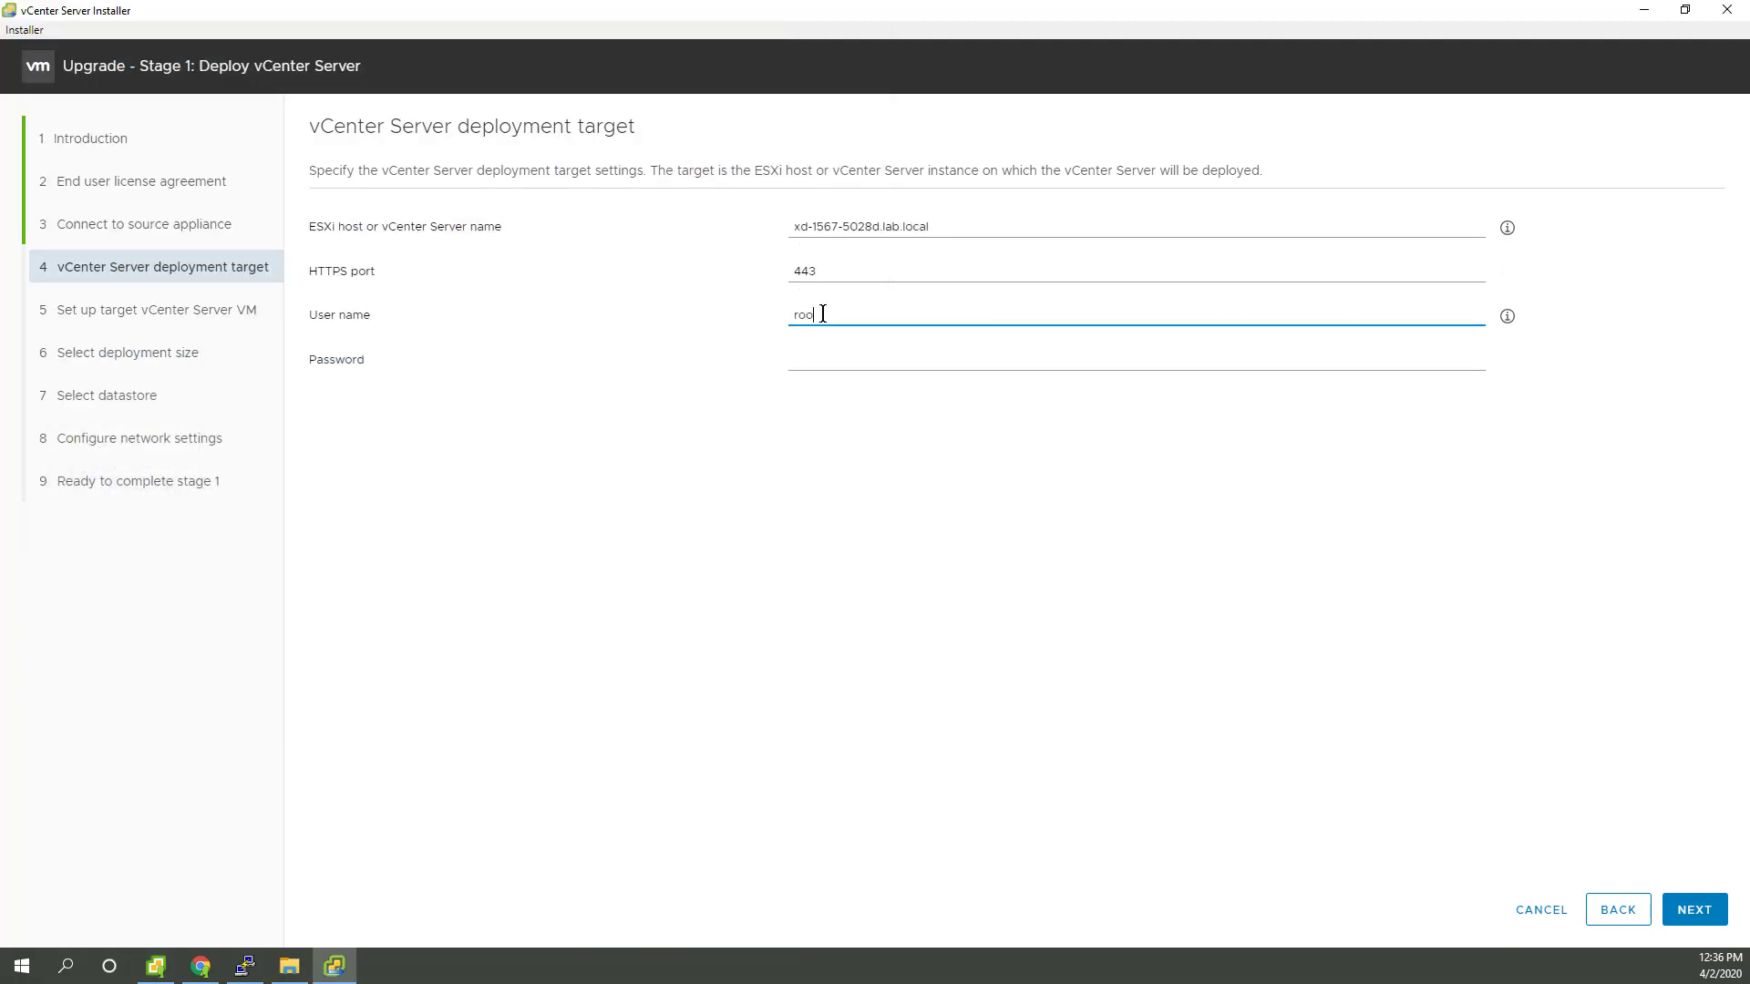
key(Tab)
text(•••••••••)
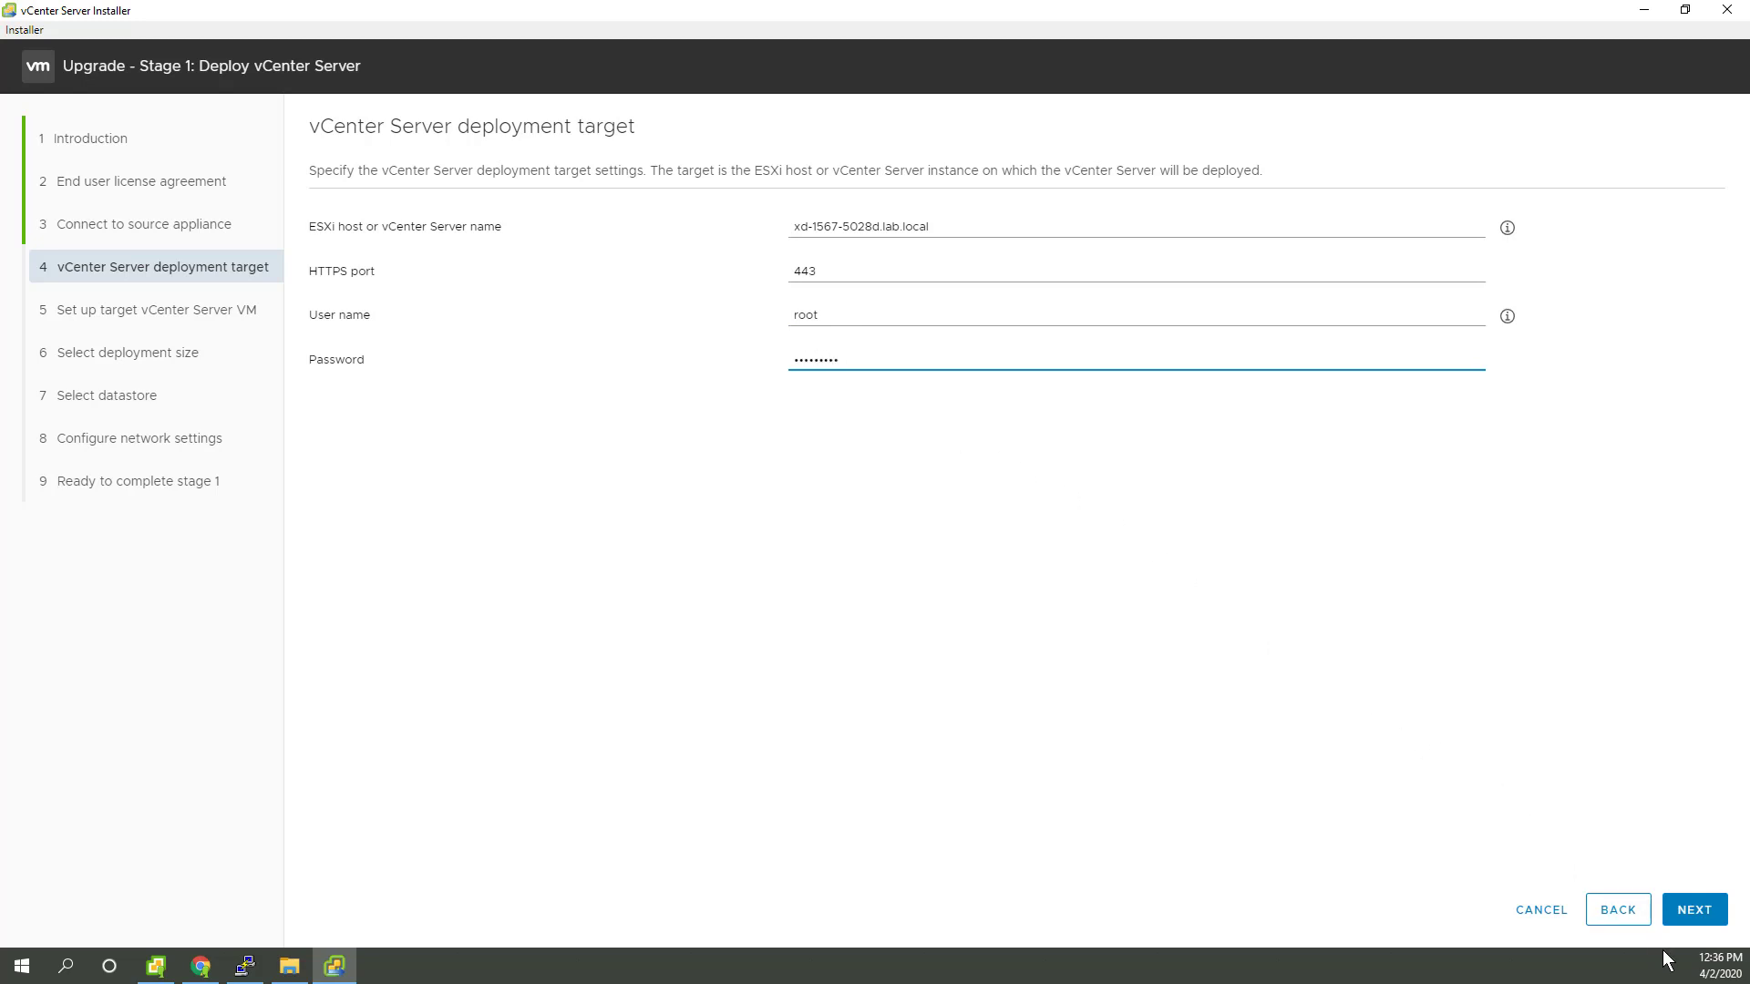
click(1690, 924)
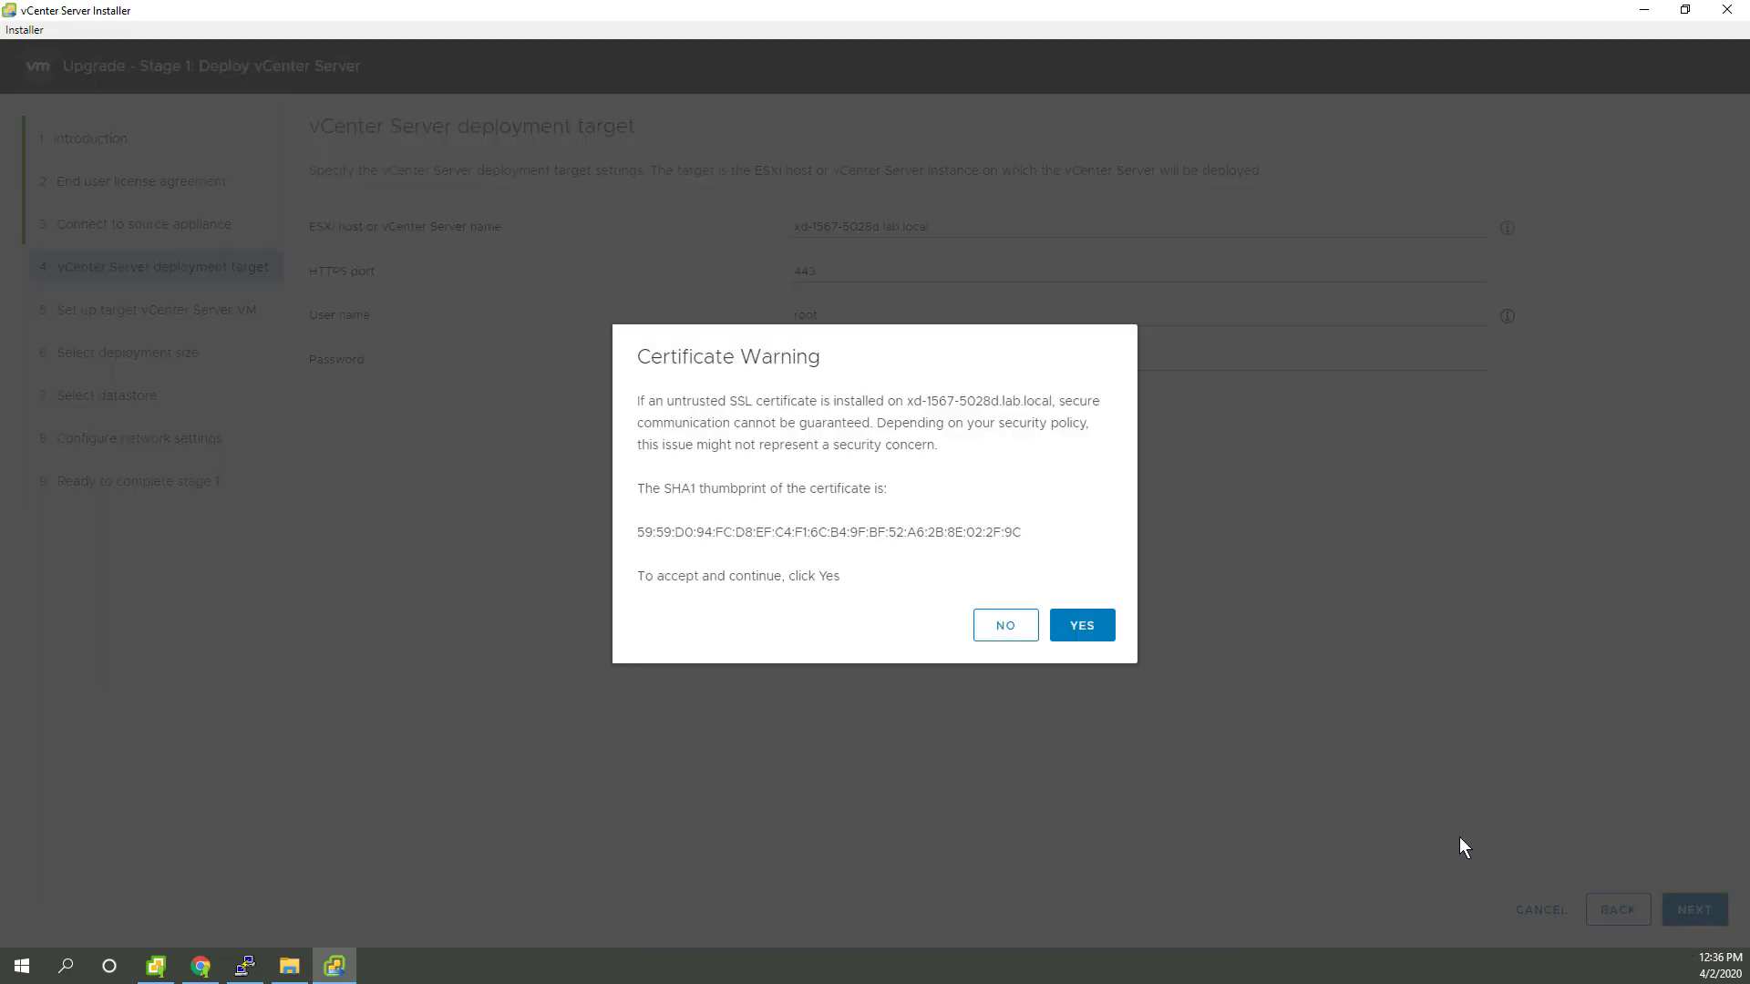
click(1073, 631)
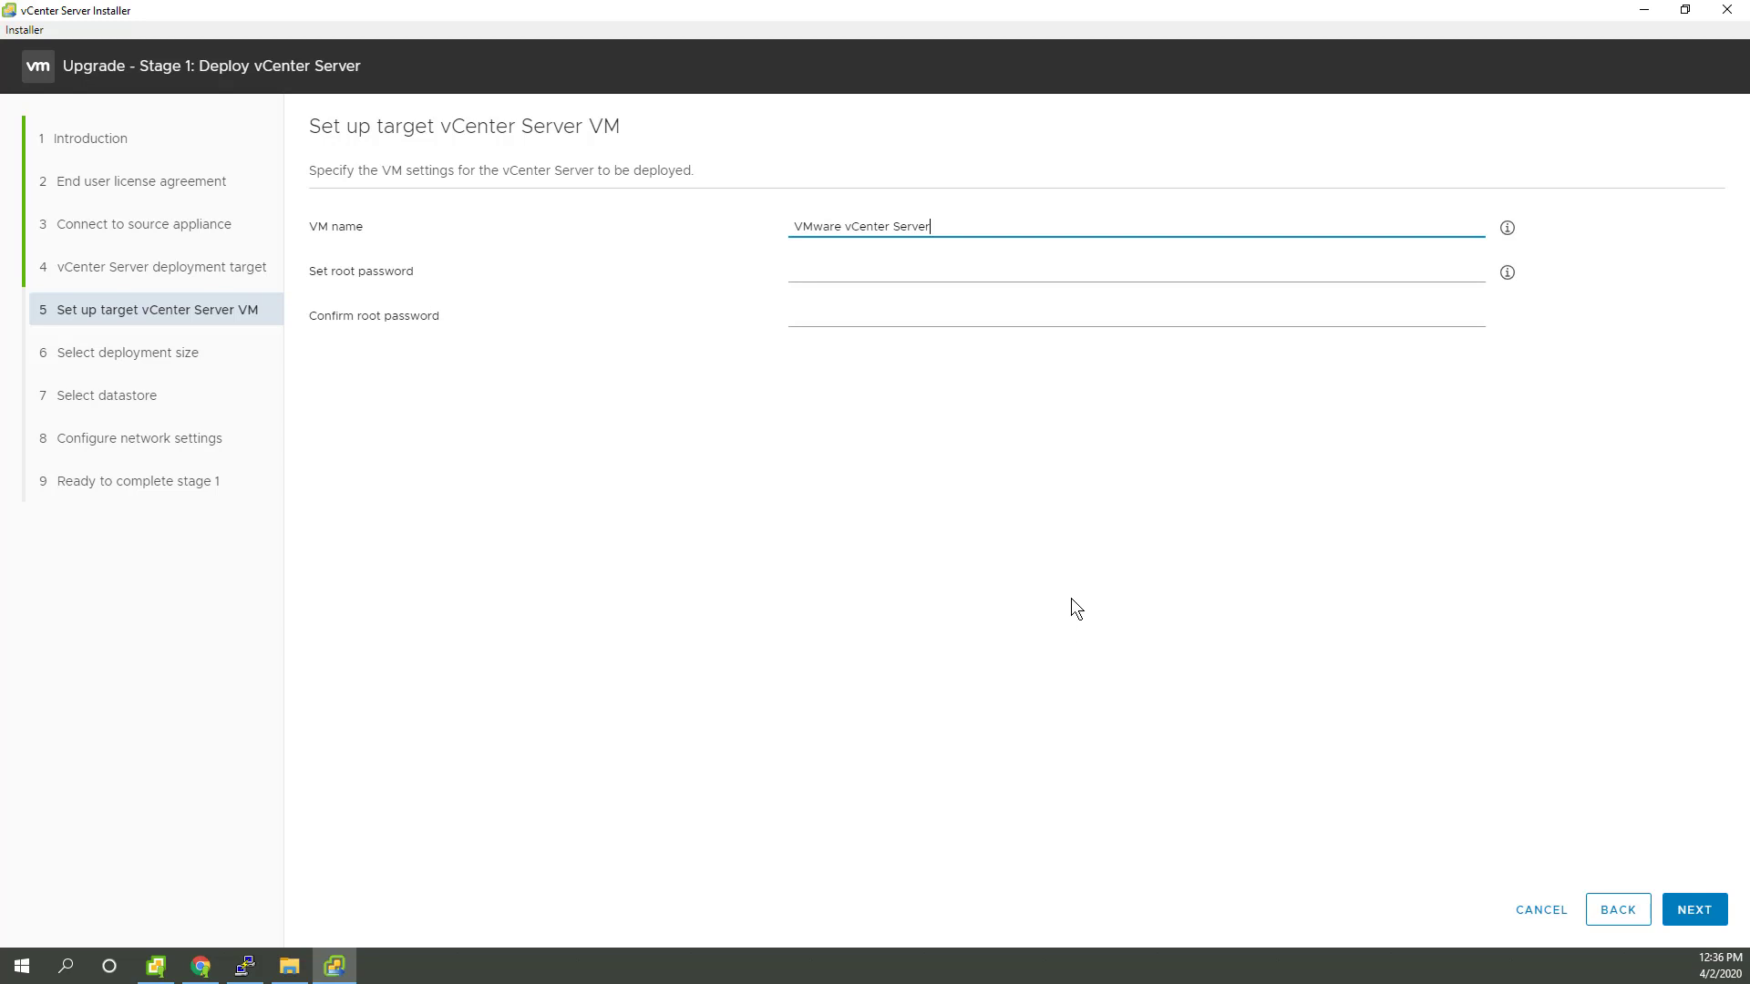
Step: Set and confirm the new appliance's root password for the 'VMware vCenter Server' VM
click(859, 271)
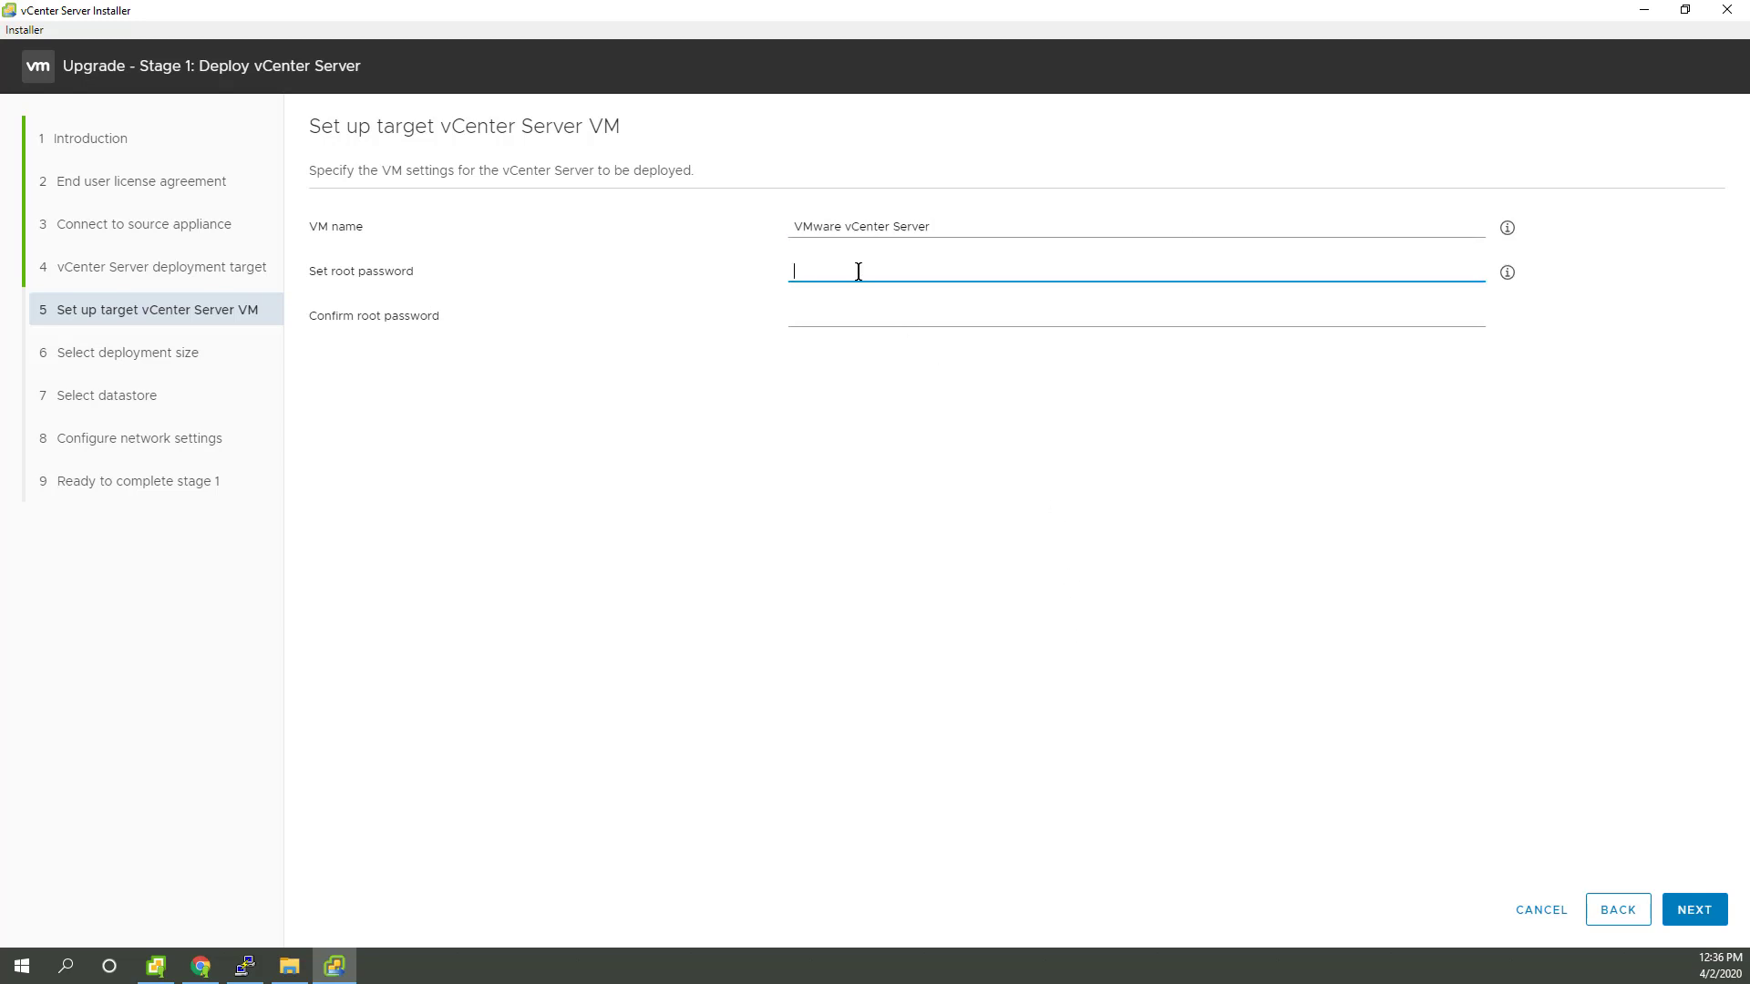
text(********)
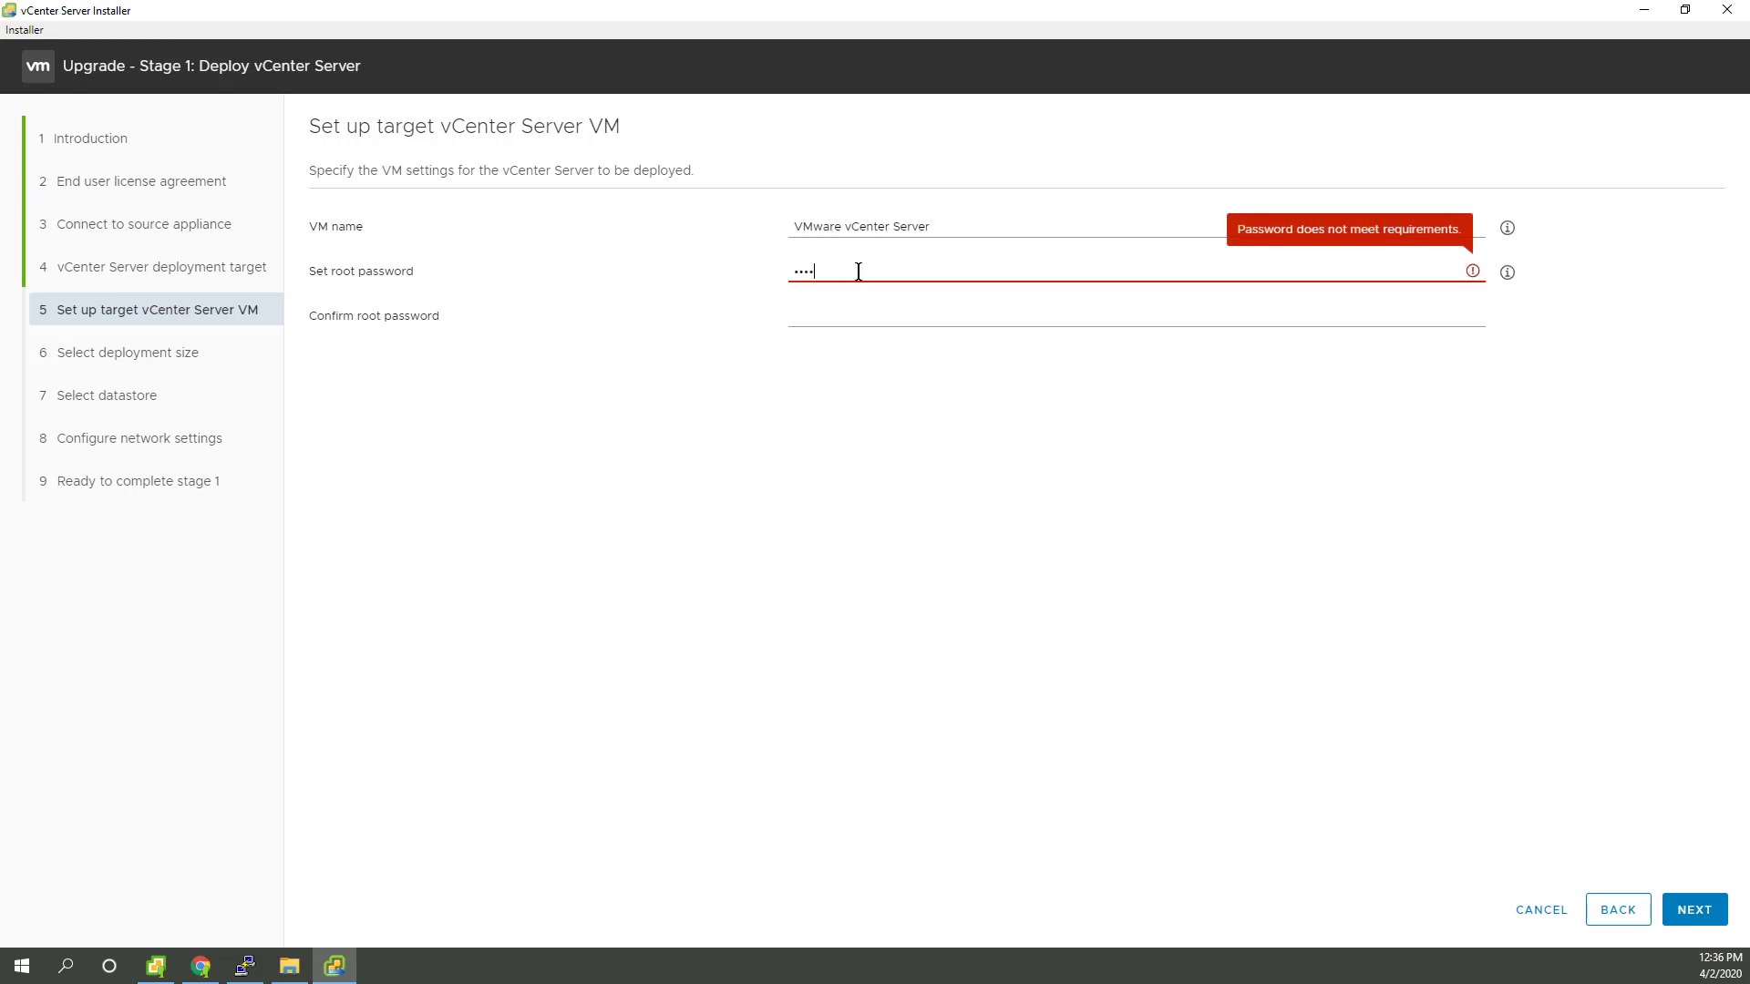
text(*)
key(Tab)
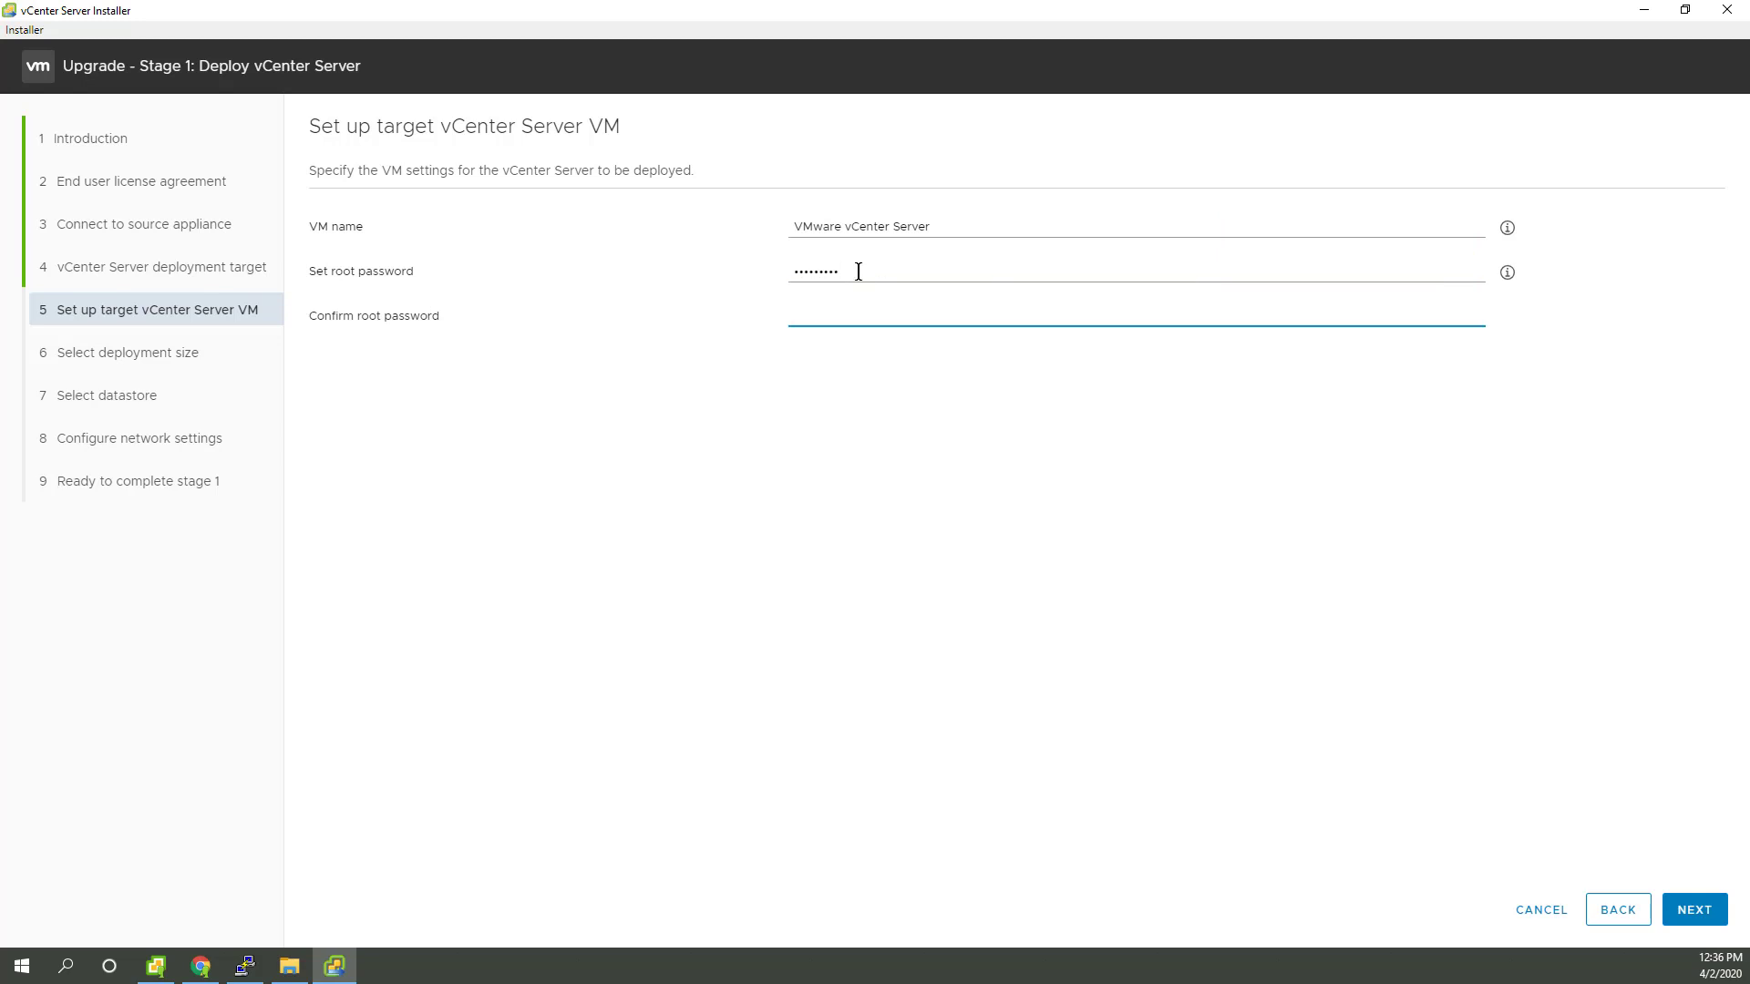
text(*********)
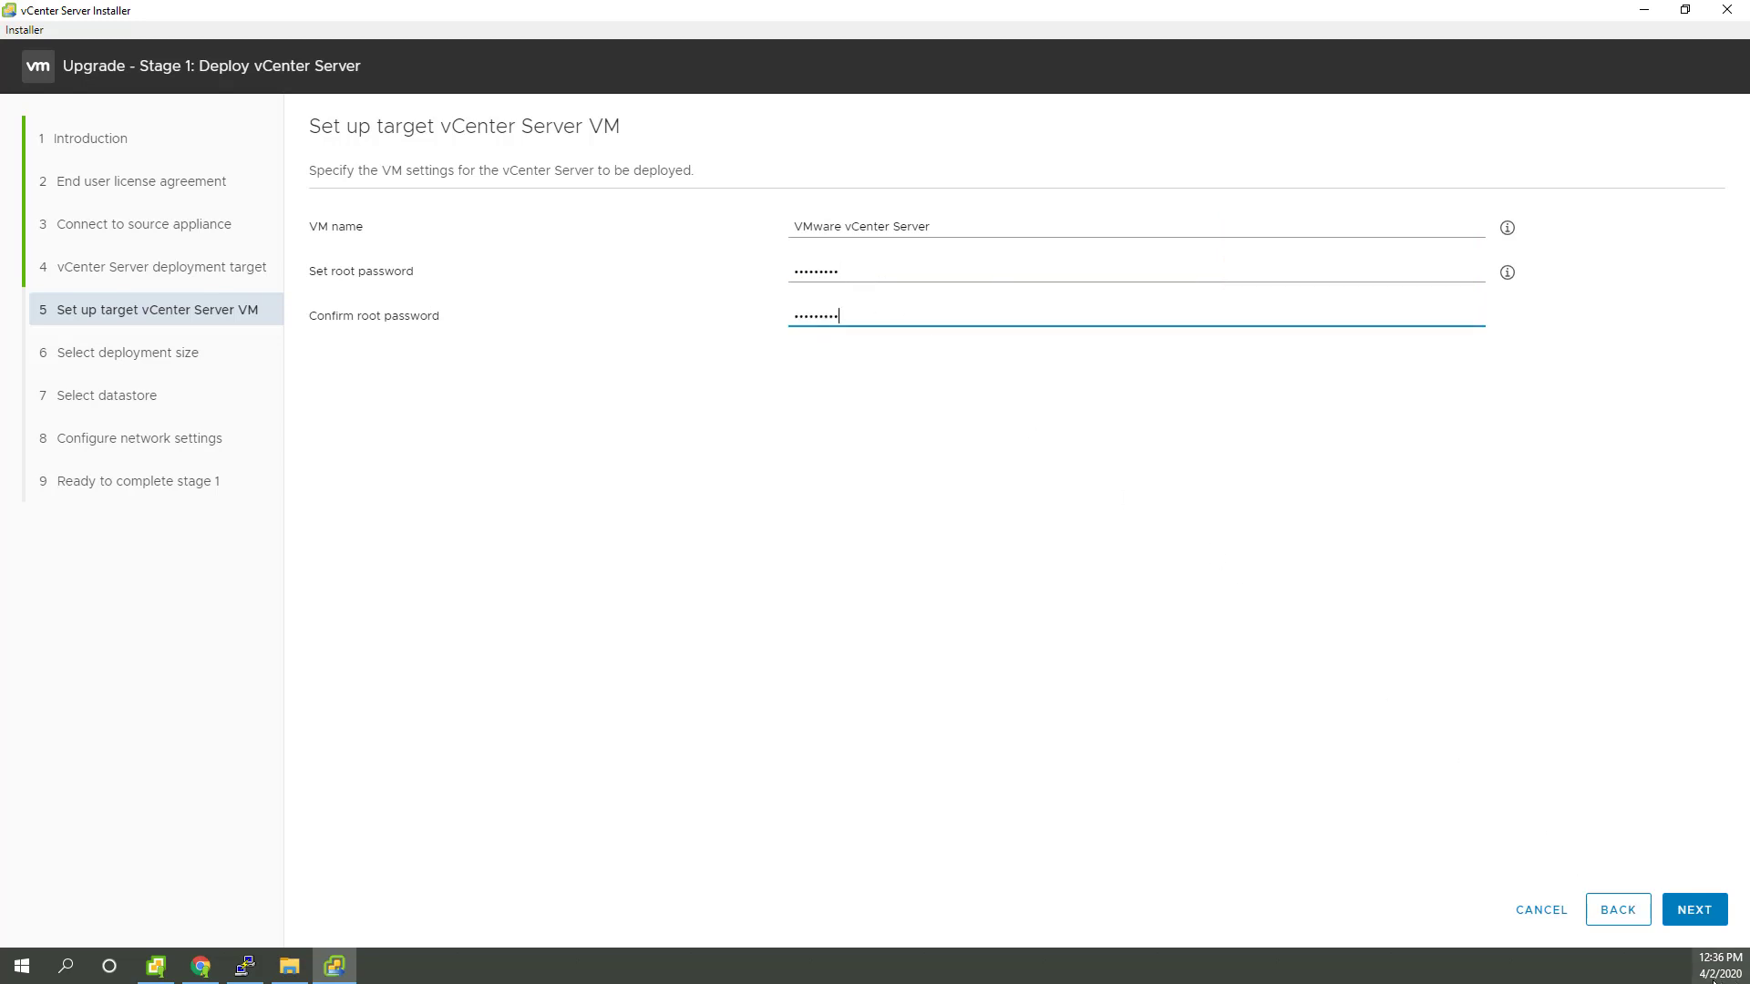
click(1701, 914)
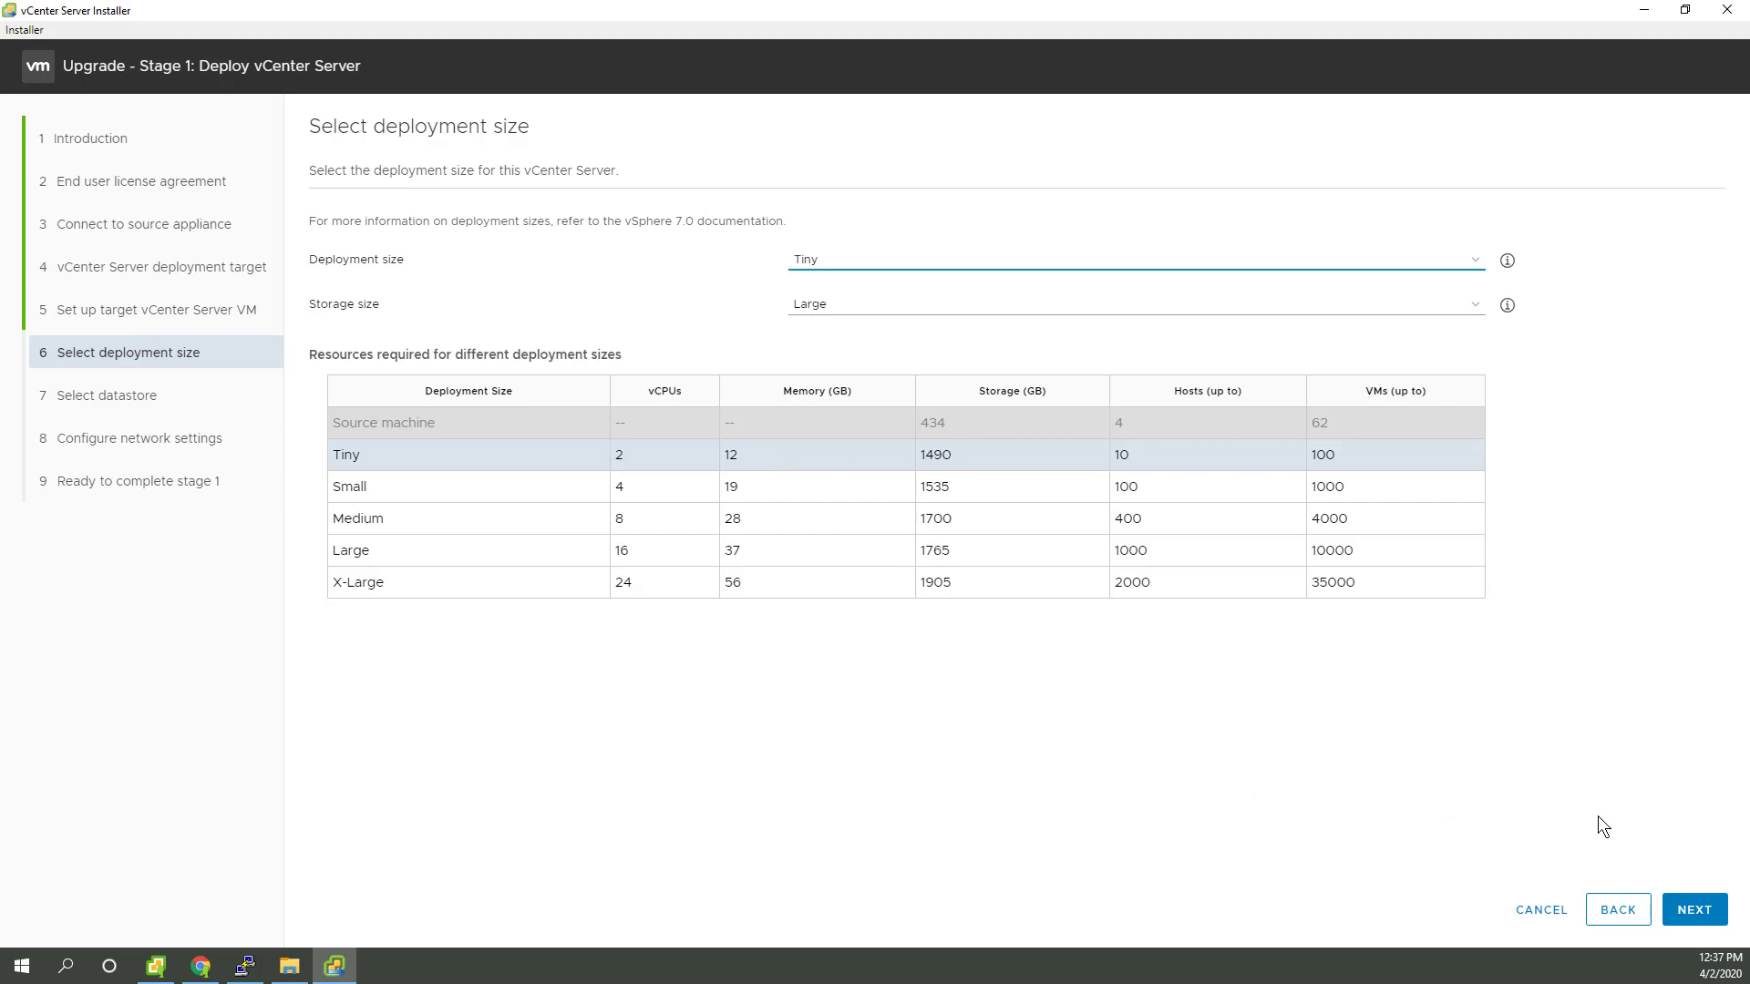
Step: Keep Tiny size and place the appliance on 1567_04000GB_SSDS3_Samsung_850EVO with thin disk mode
click(1697, 910)
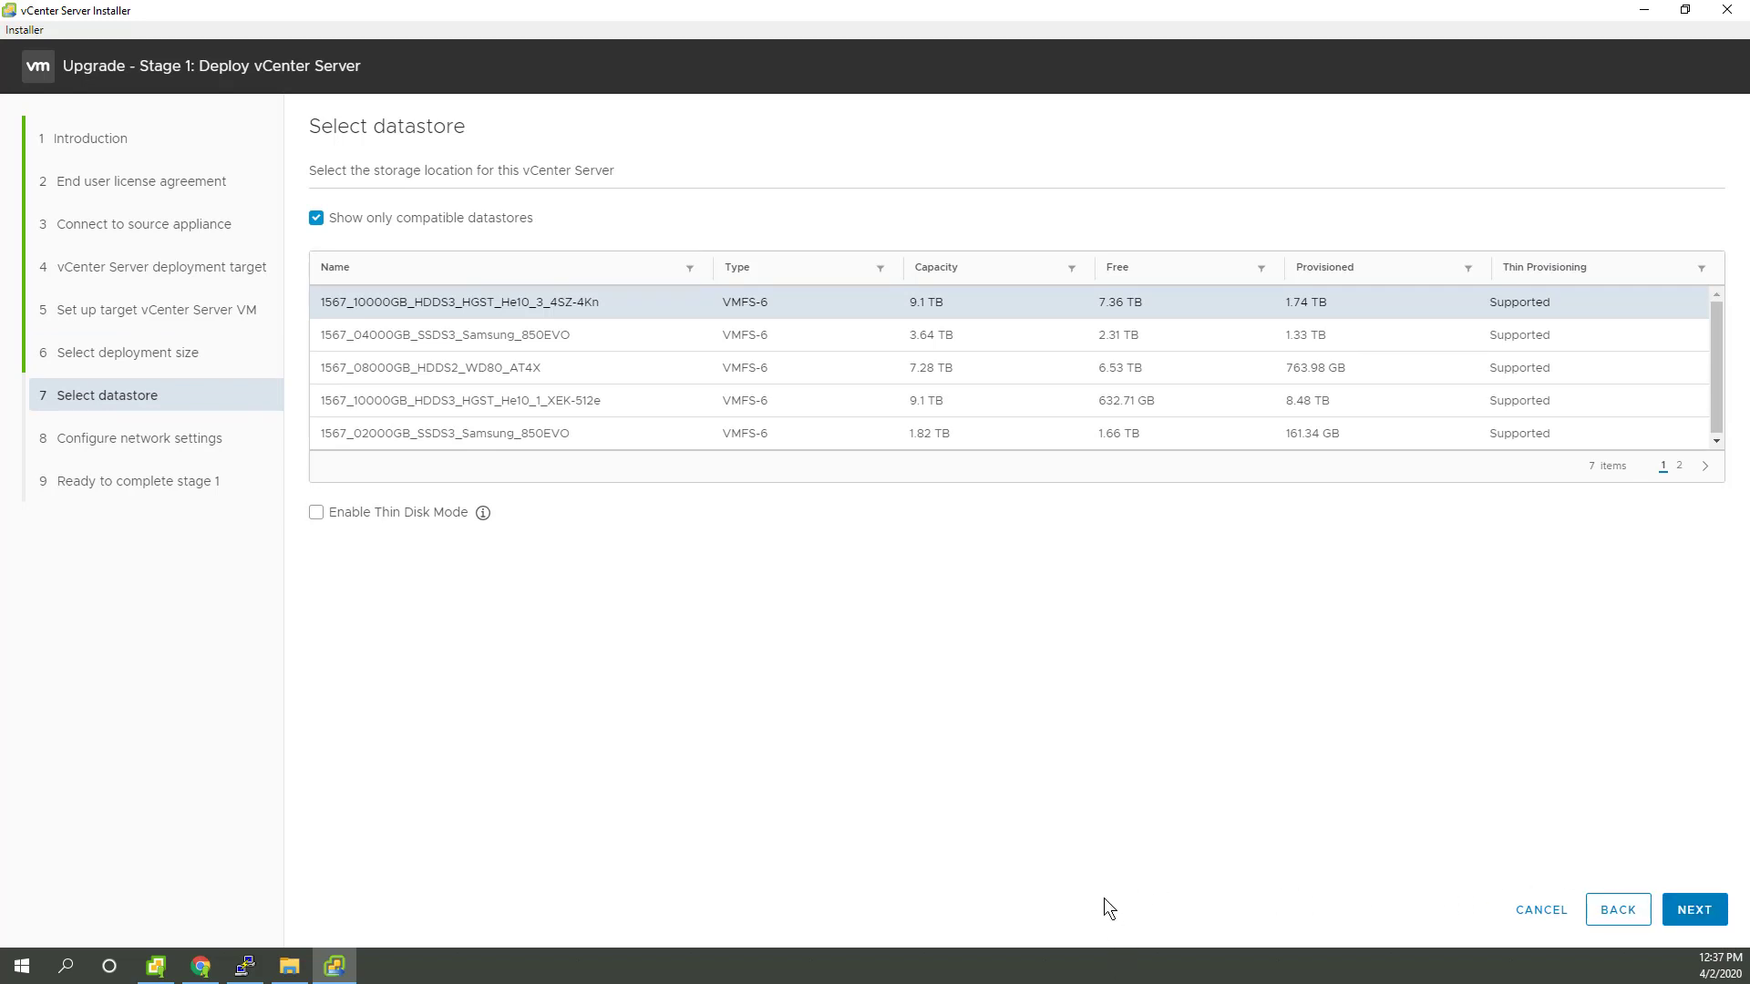
click(603, 339)
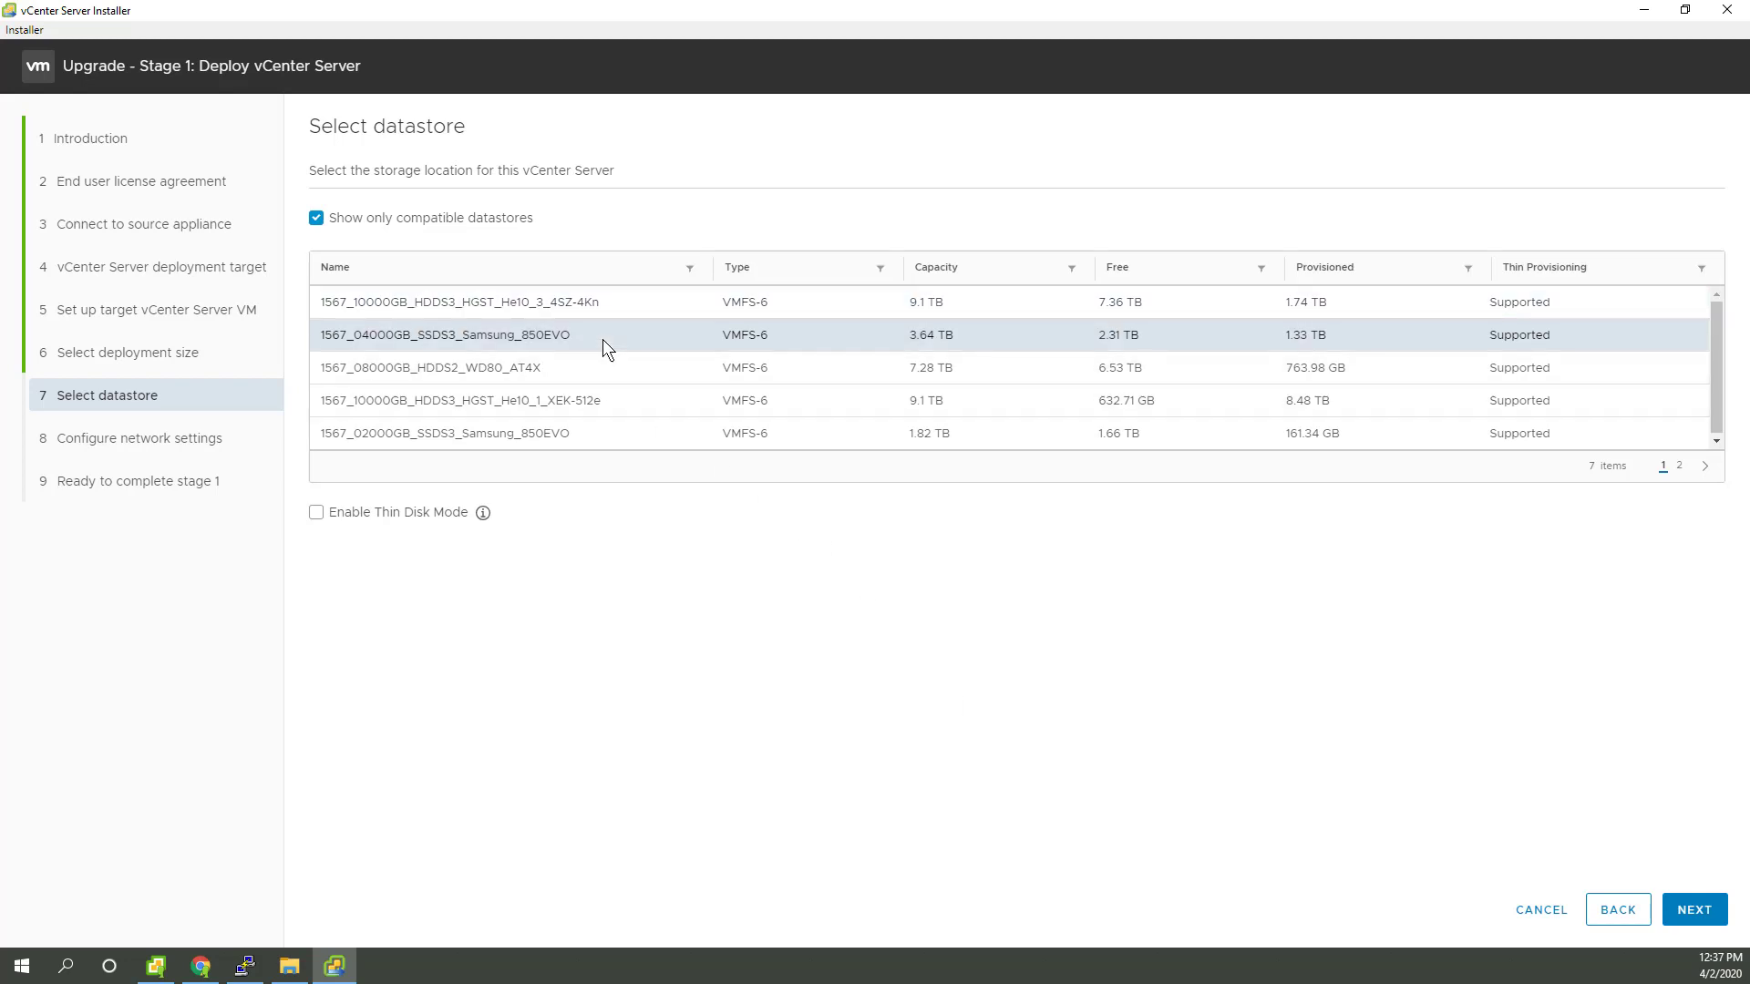
click(1678, 466)
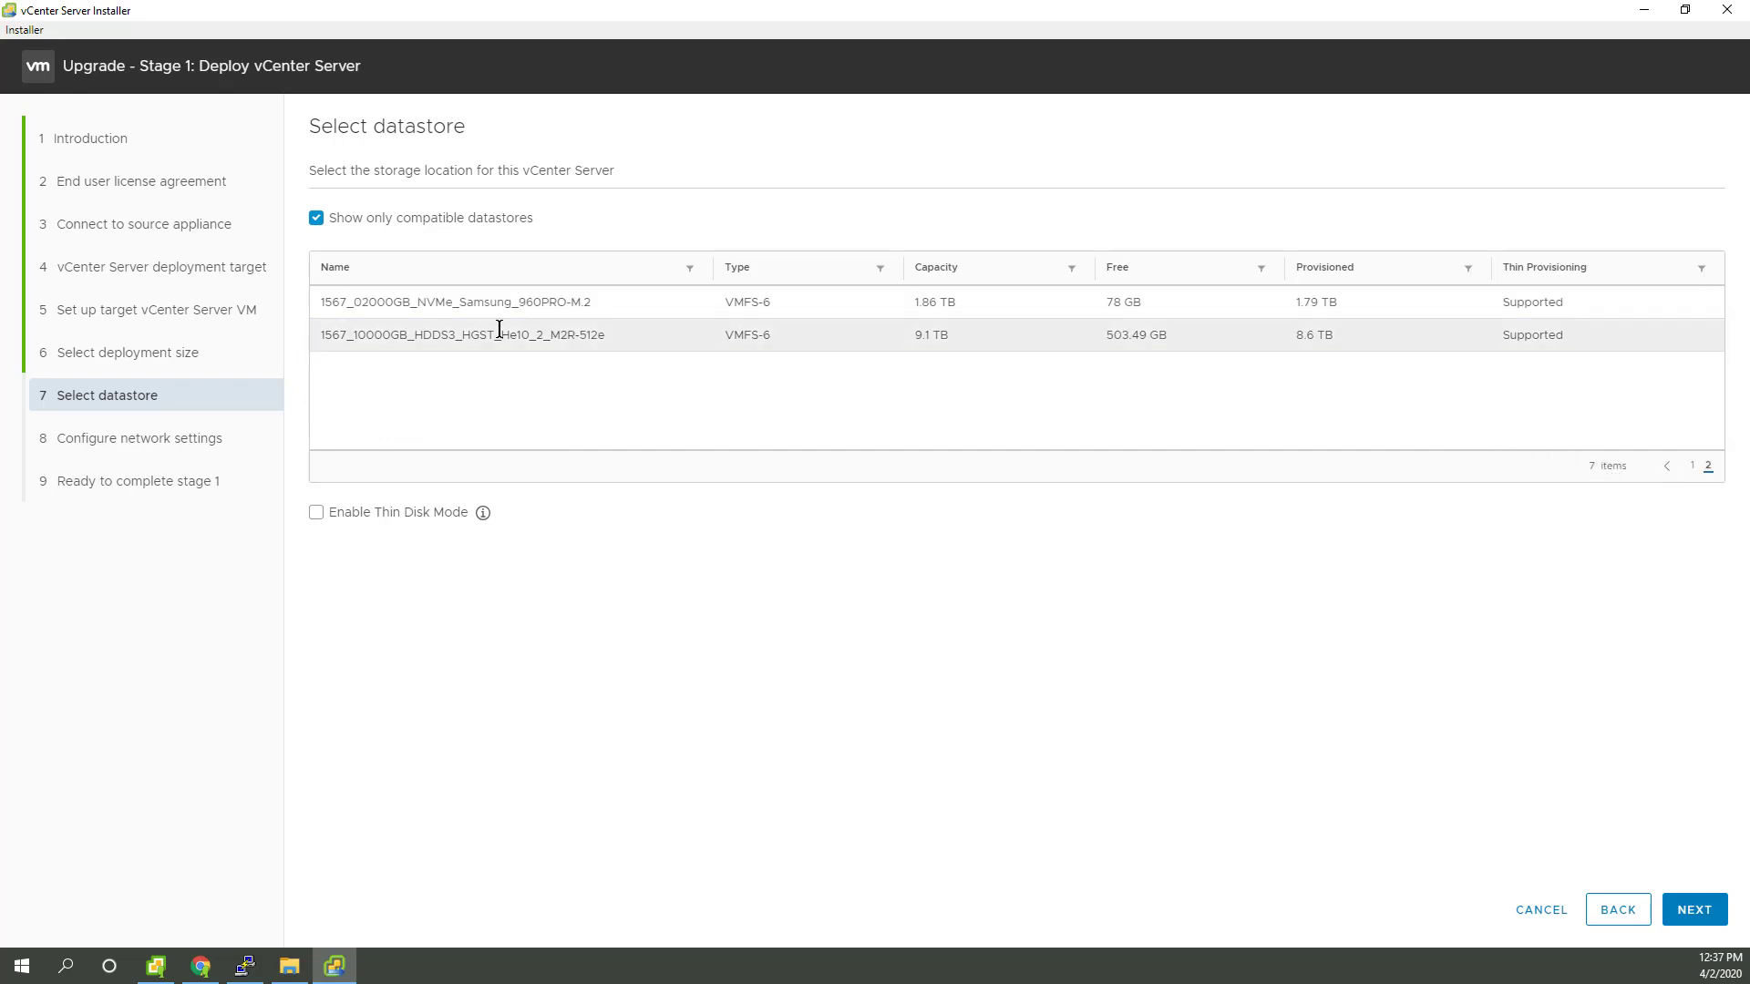
click(501, 288)
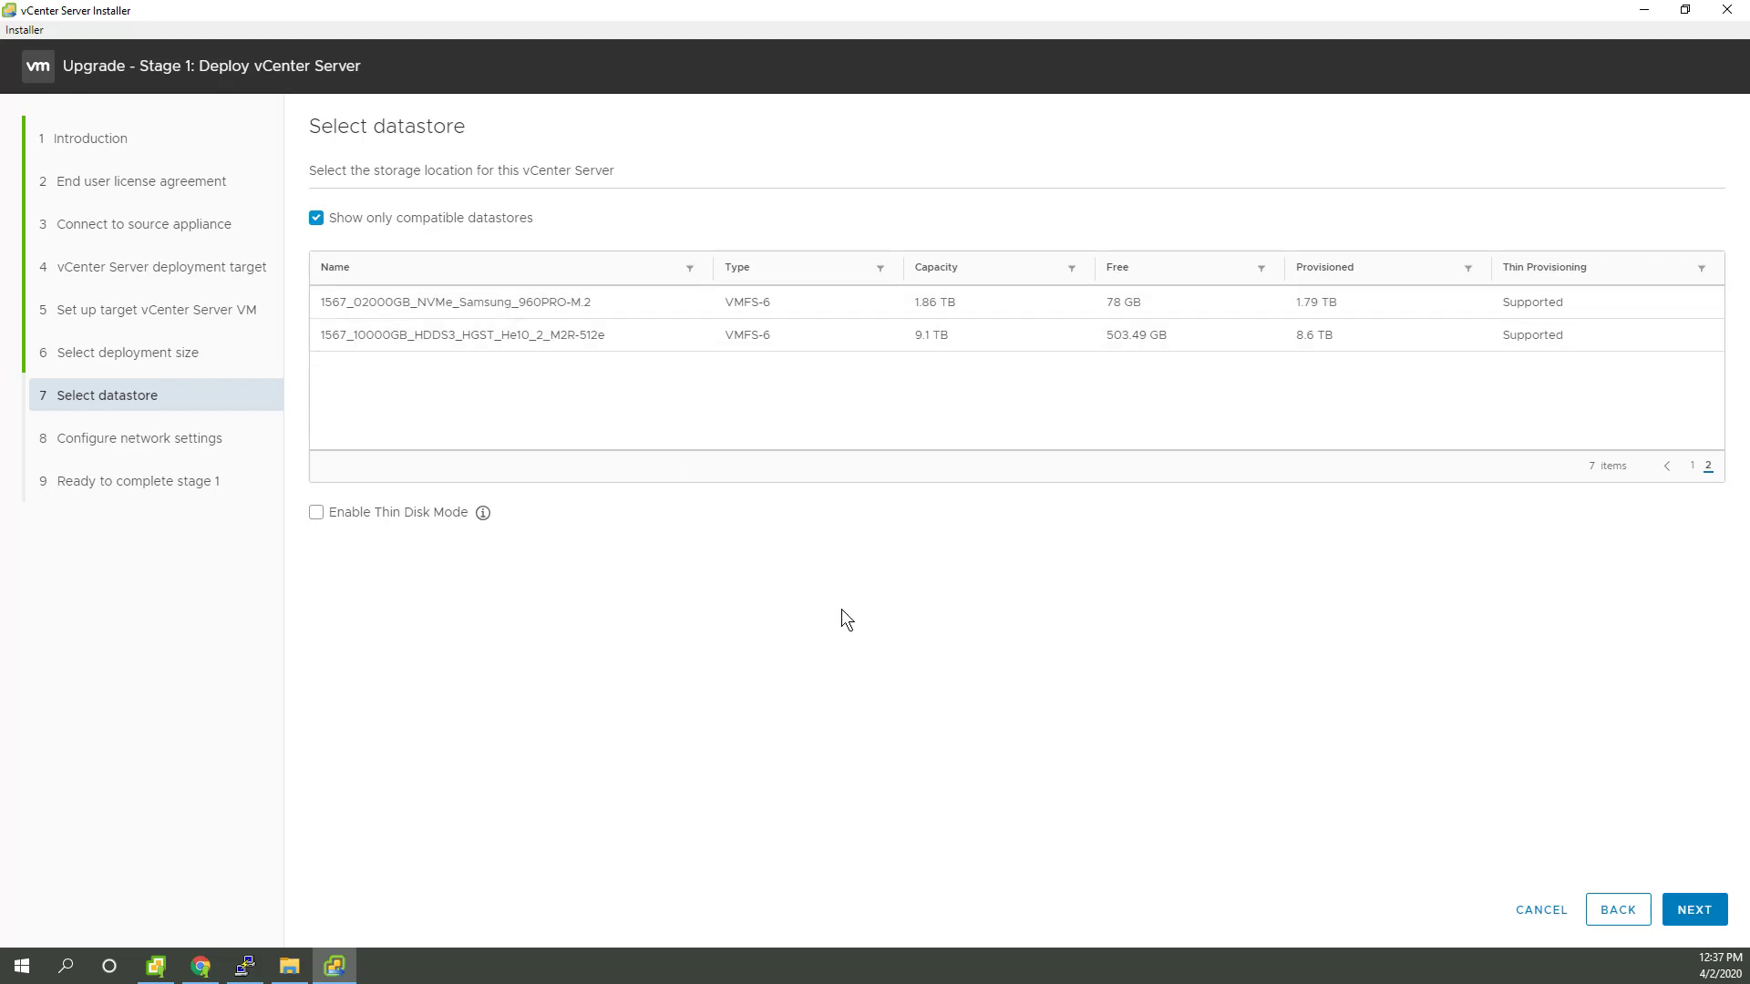
click(315, 517)
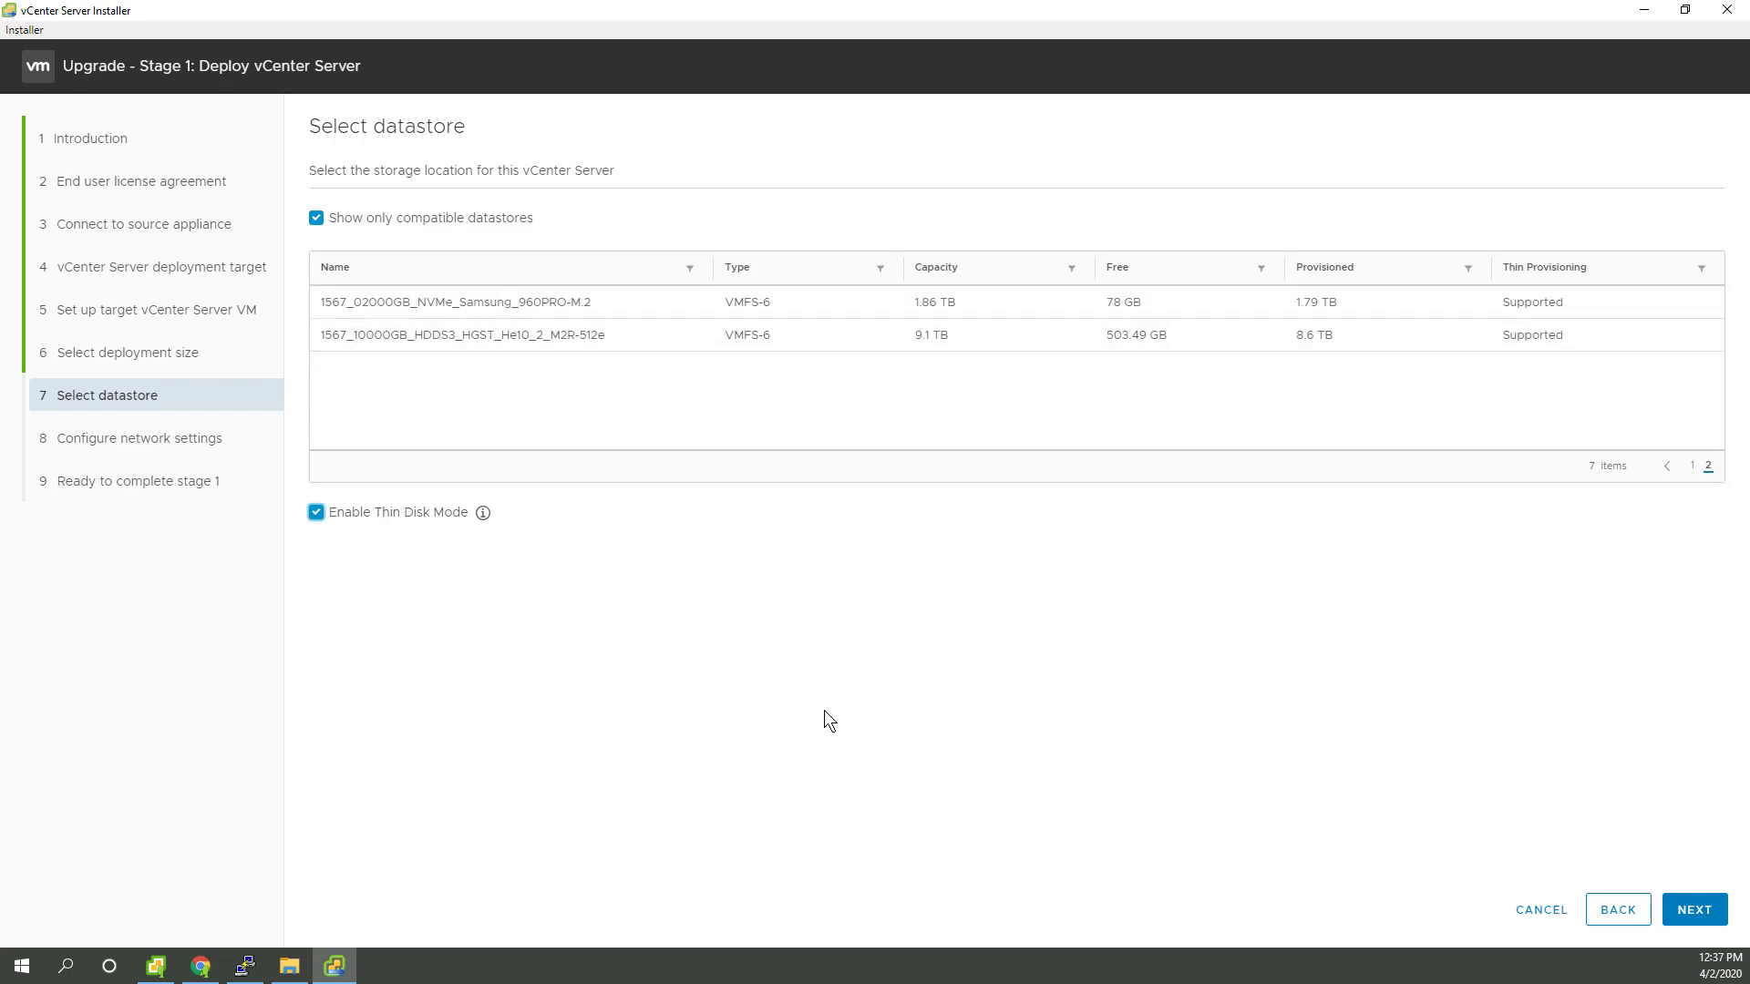
click(1695, 910)
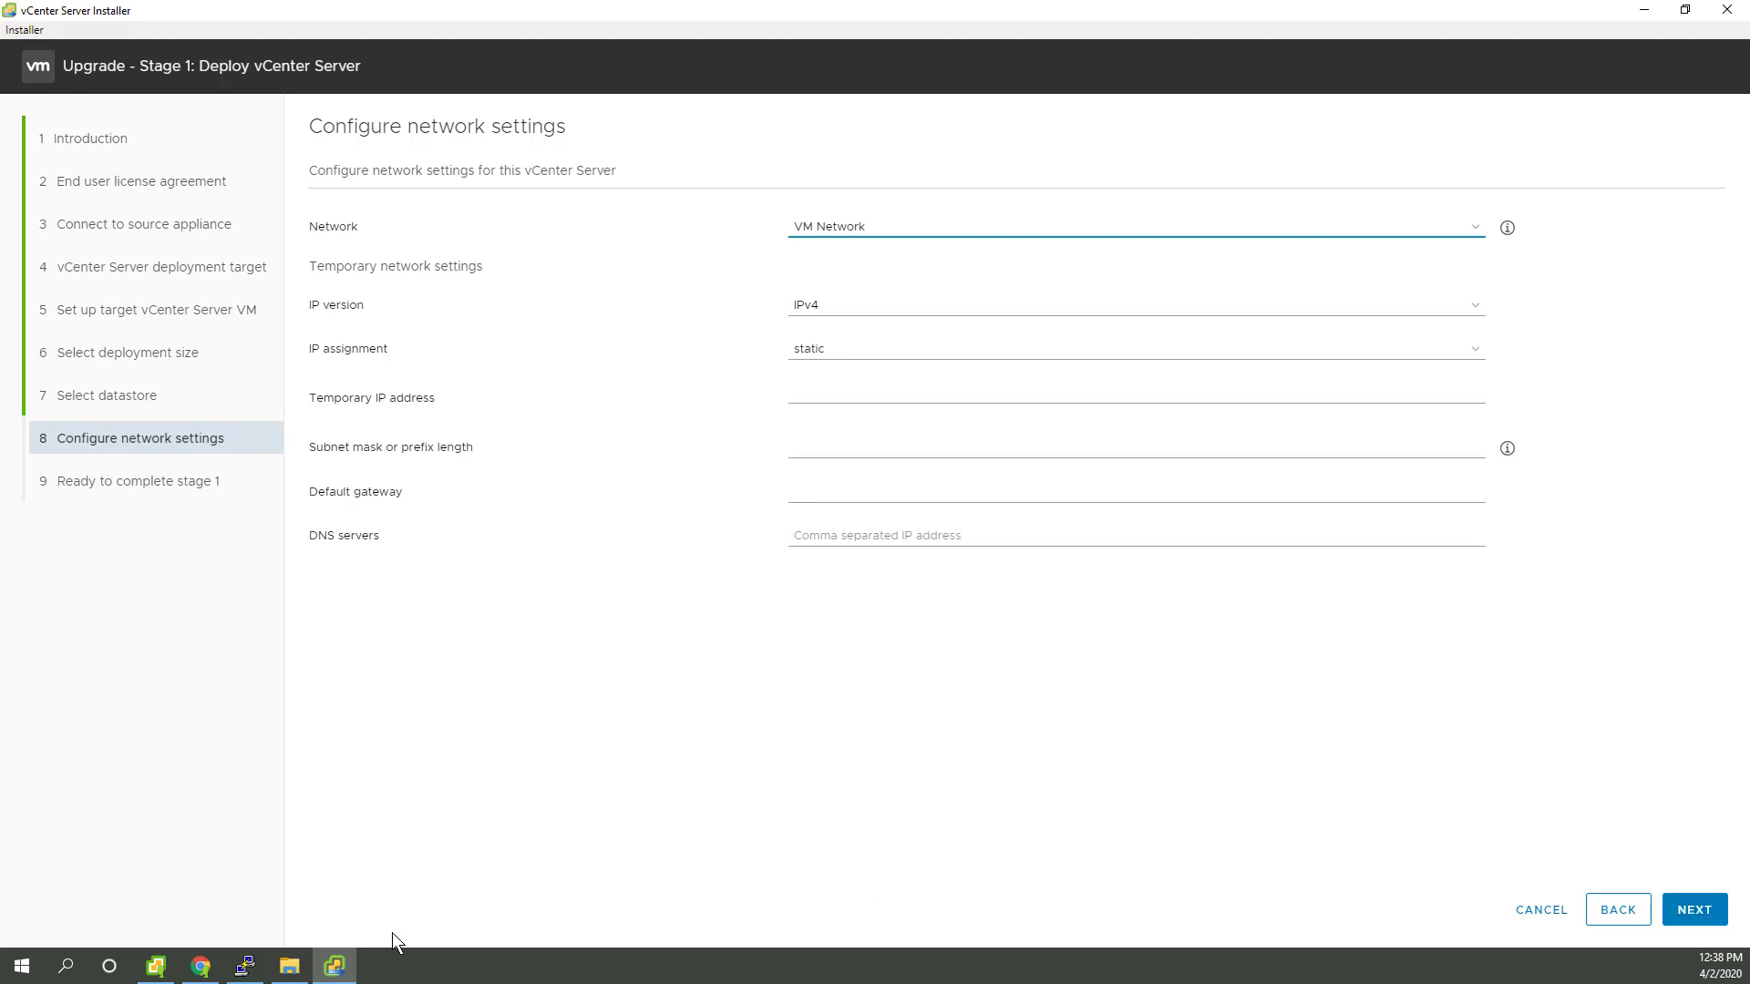
click(201, 966)
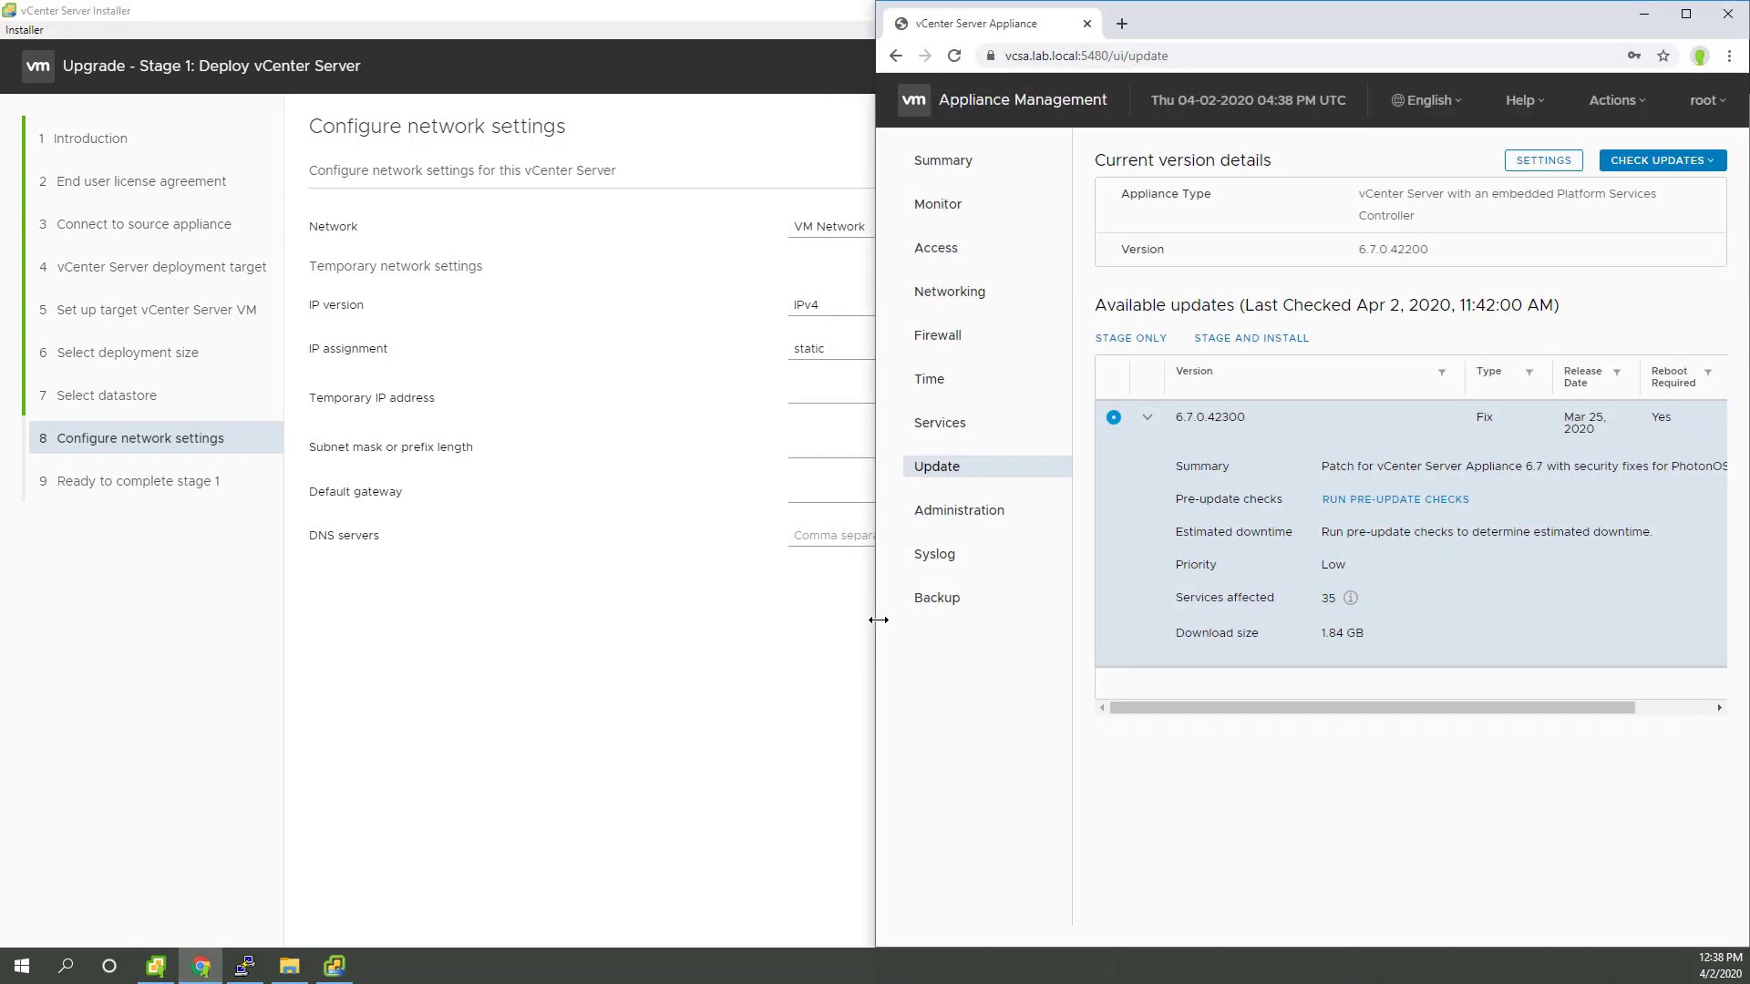
click(949, 292)
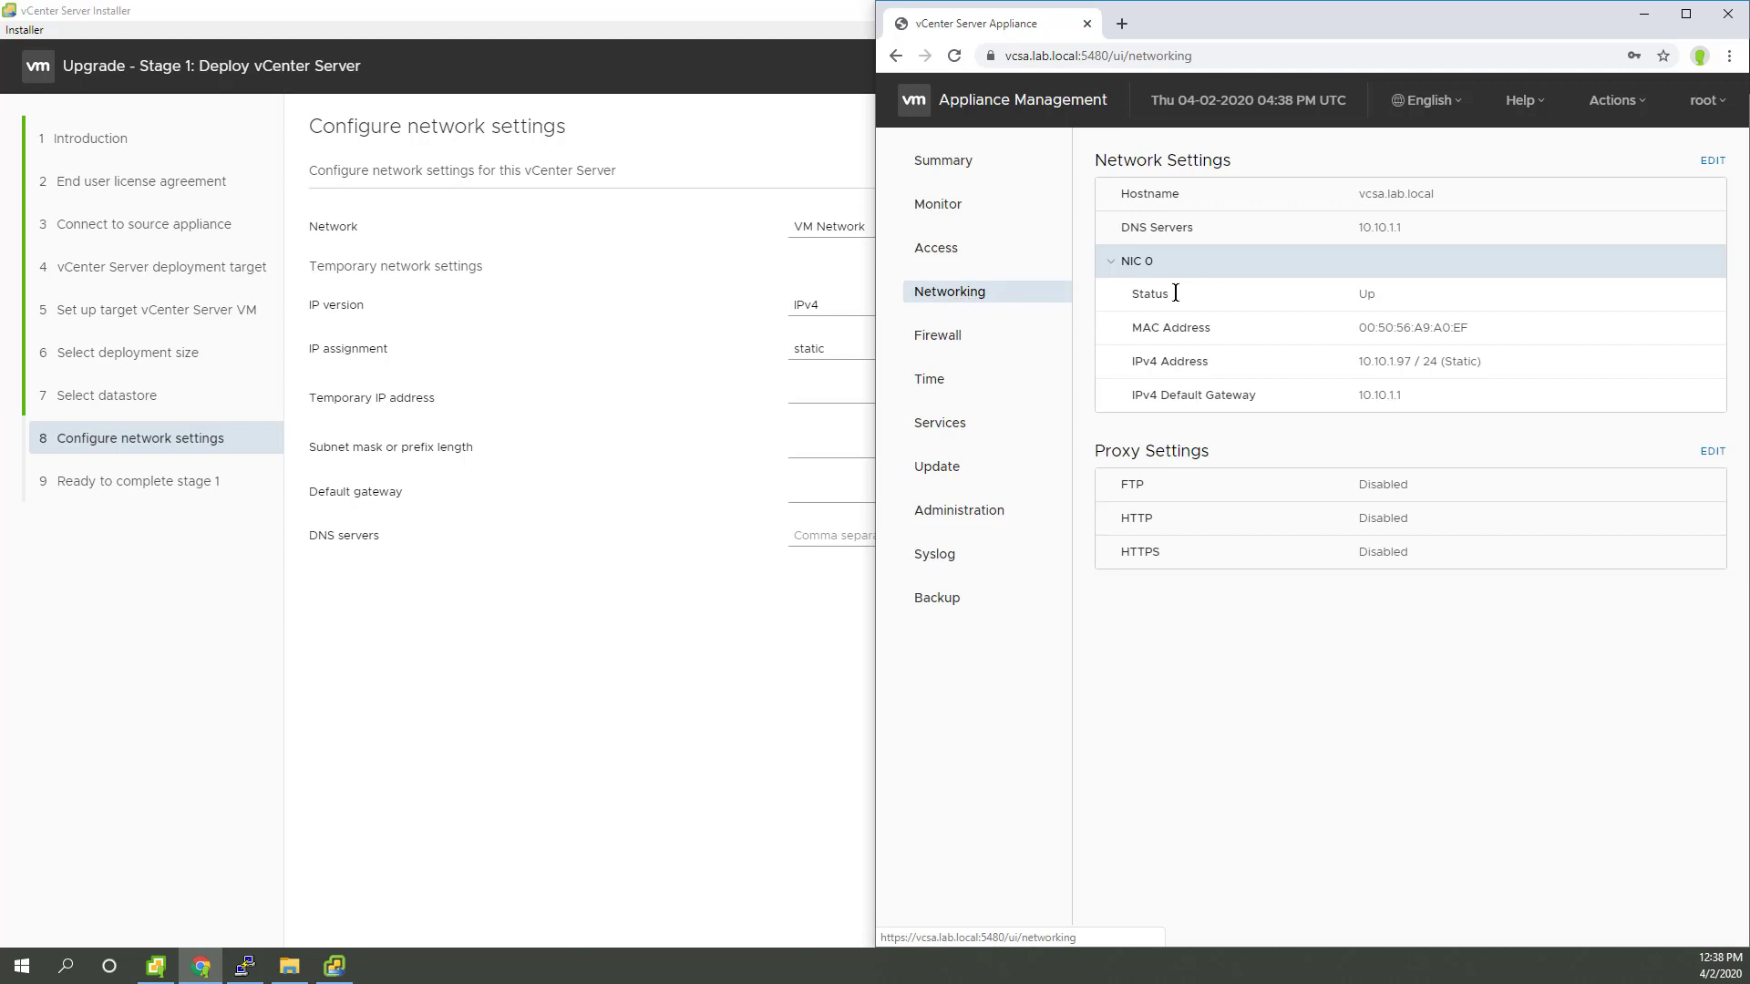
click(1711, 162)
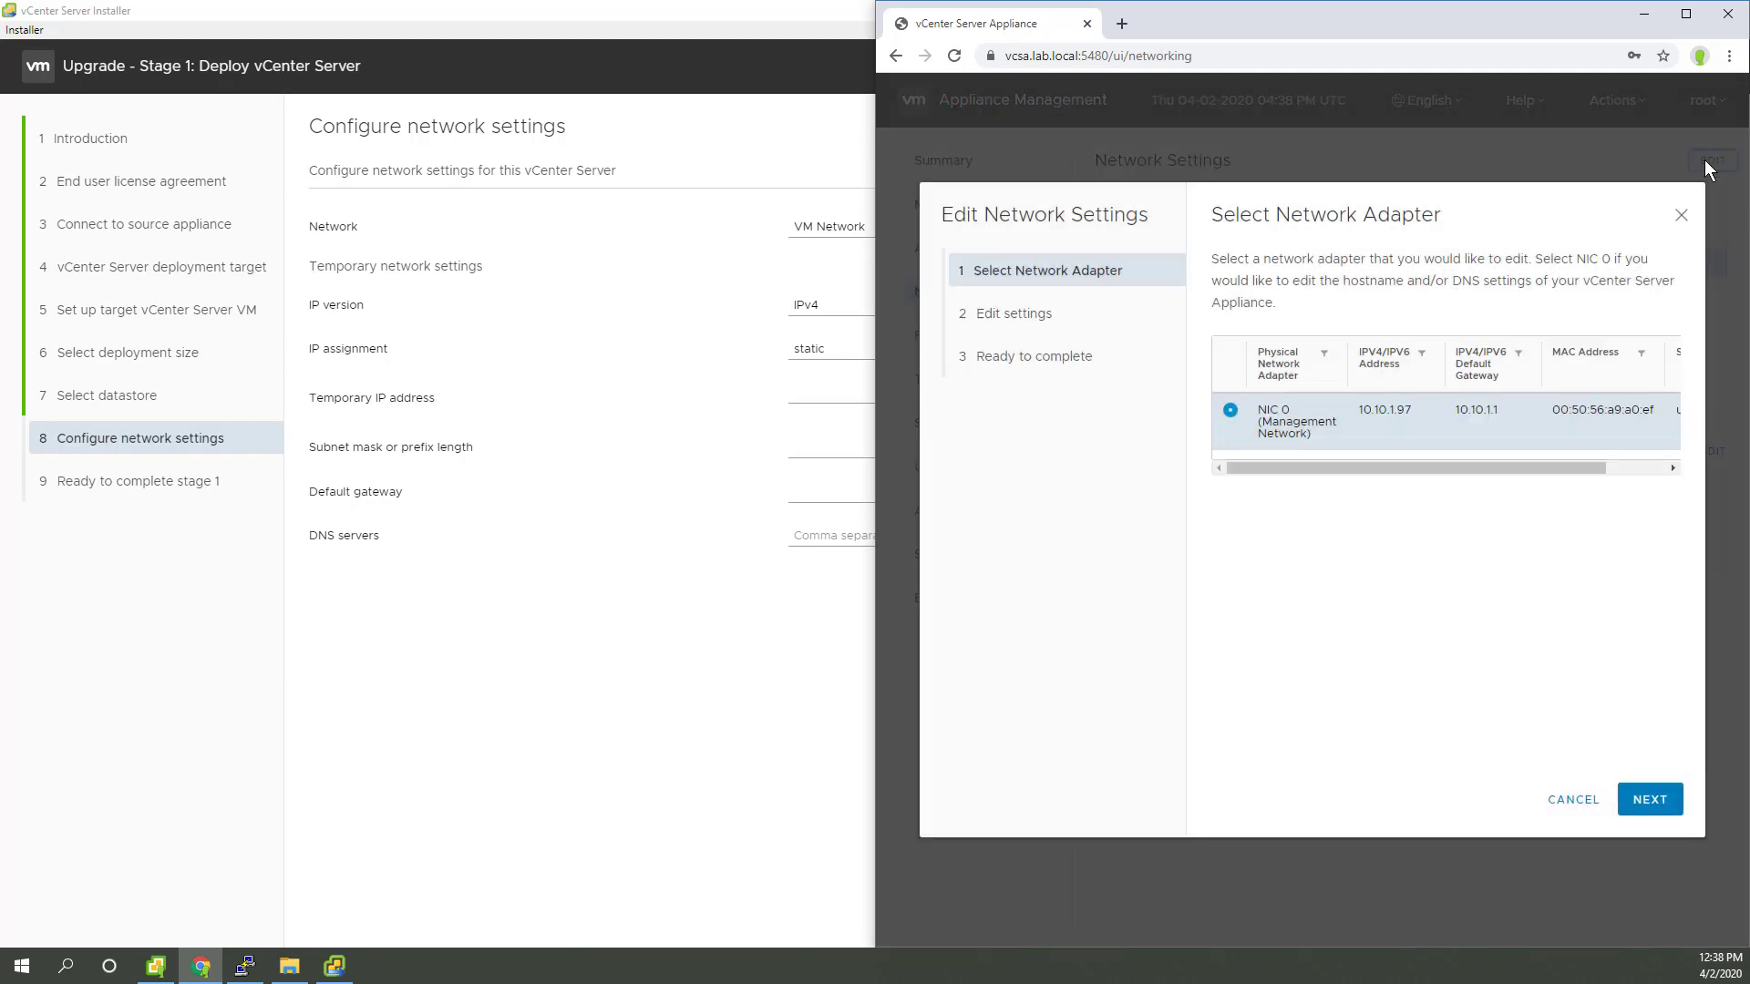
click(1639, 466)
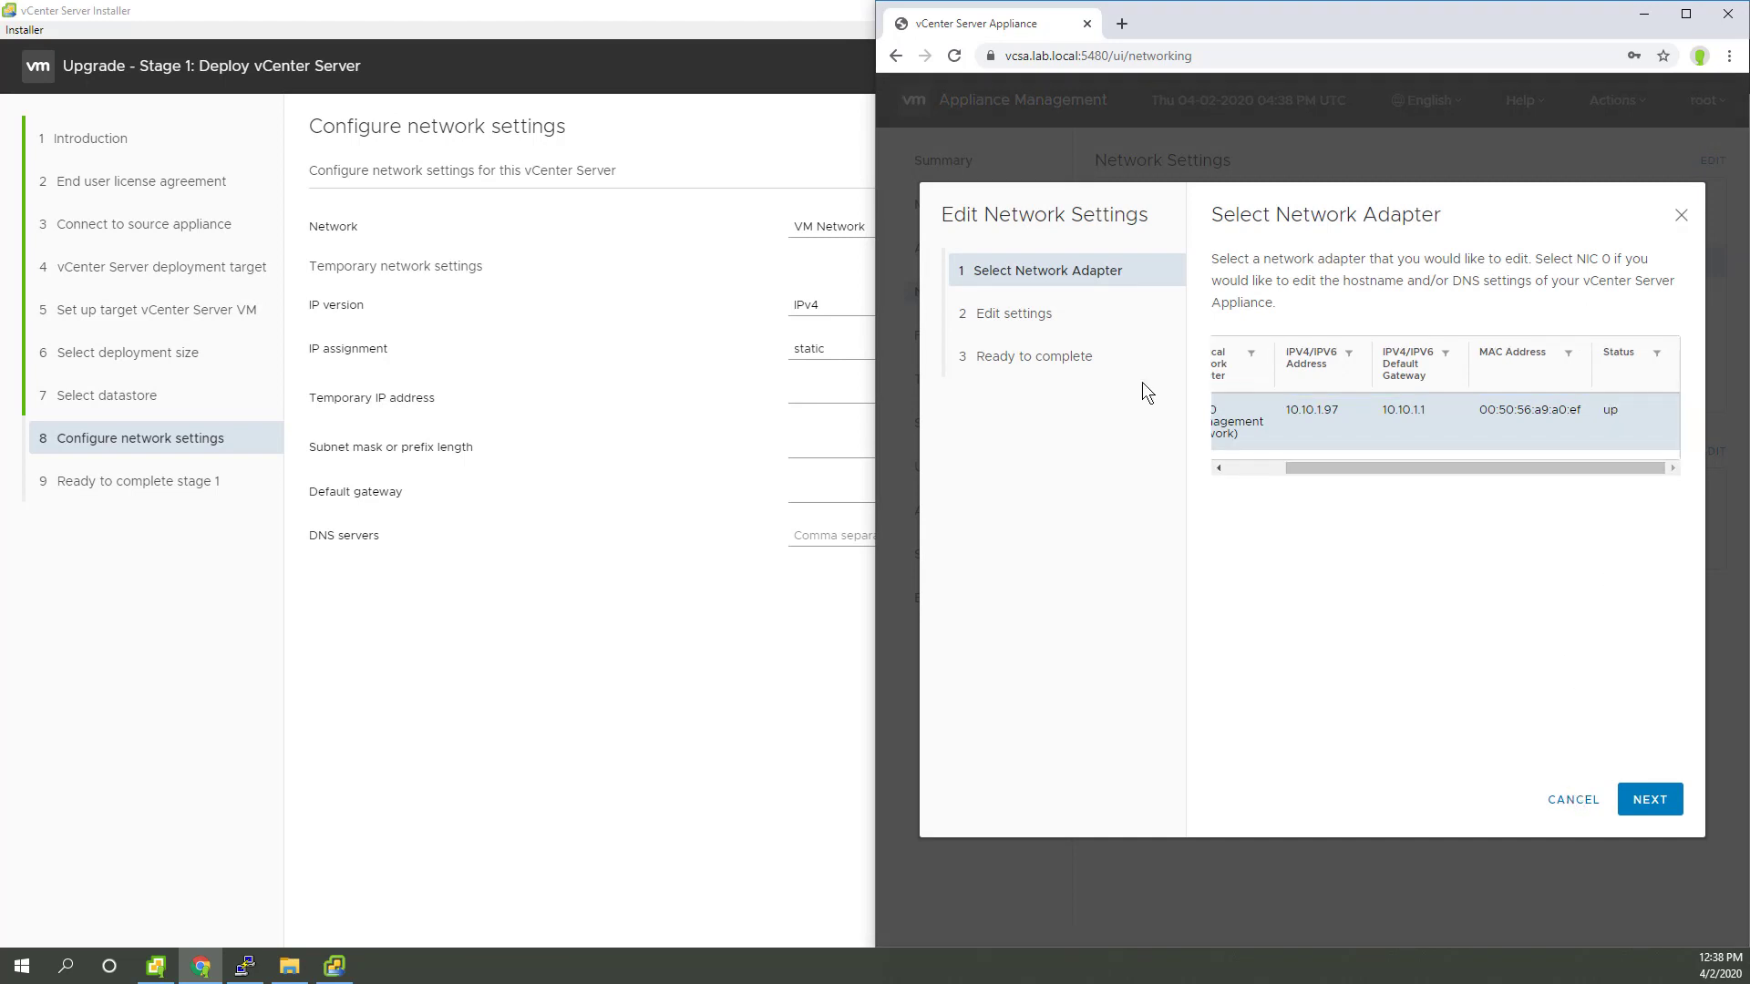
click(1663, 802)
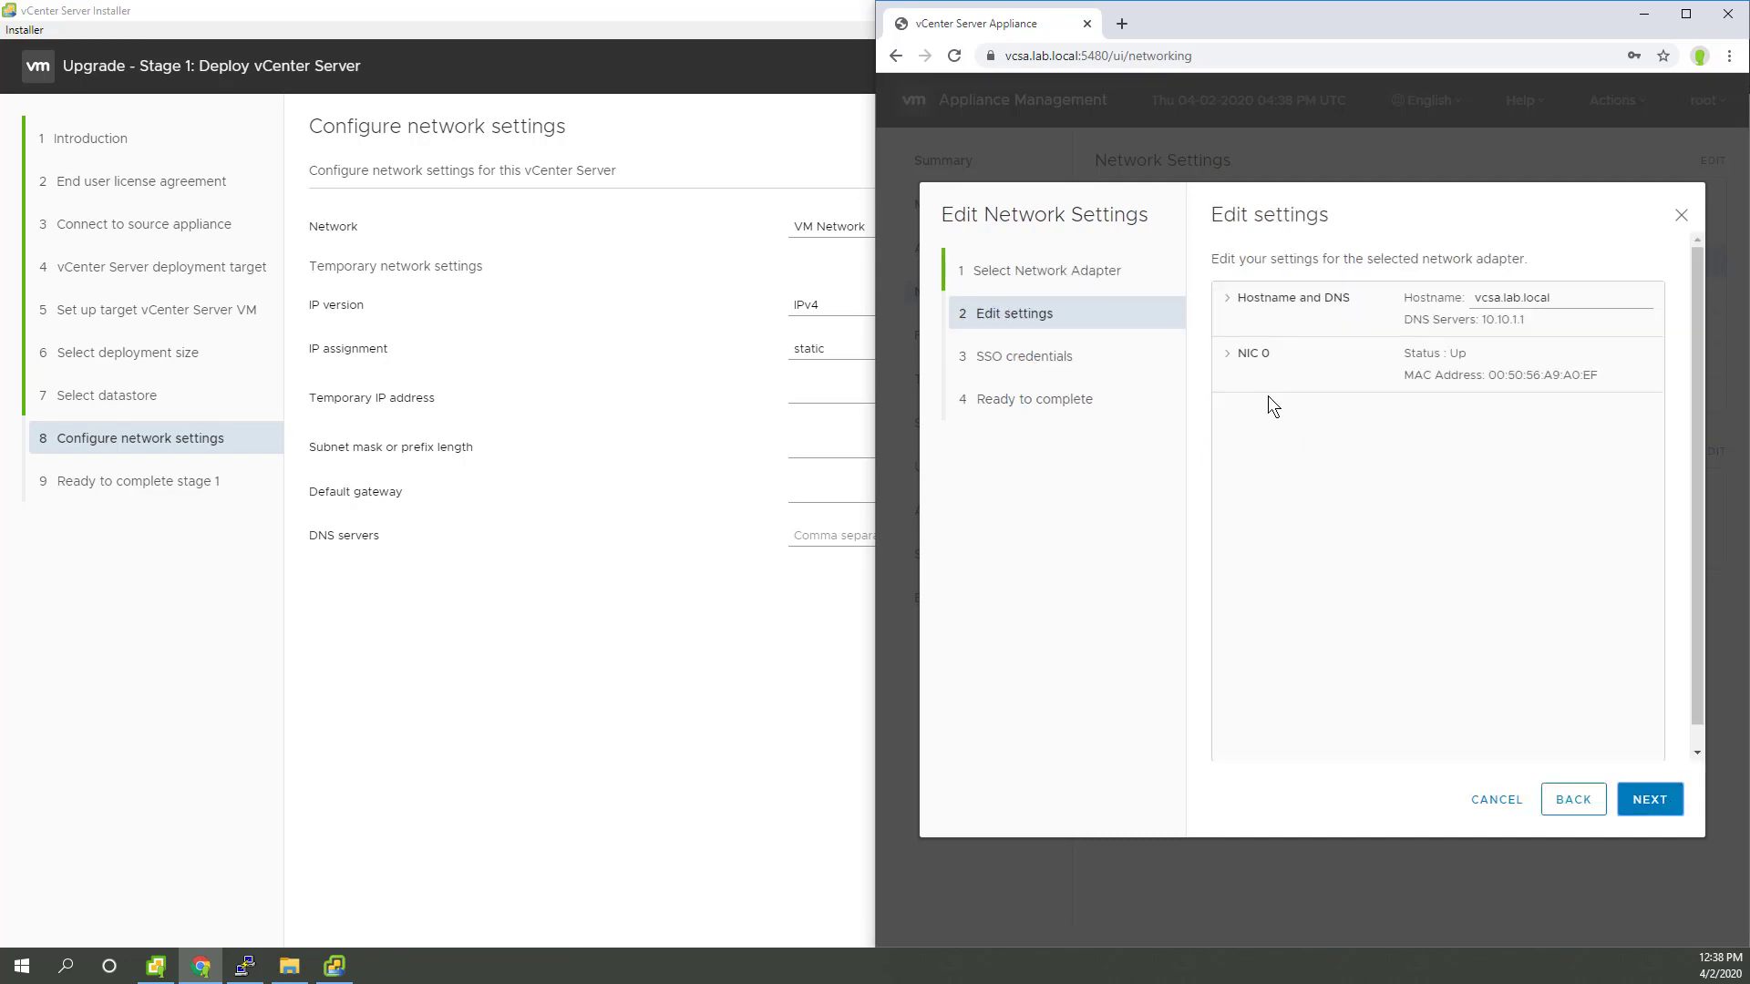
click(1234, 367)
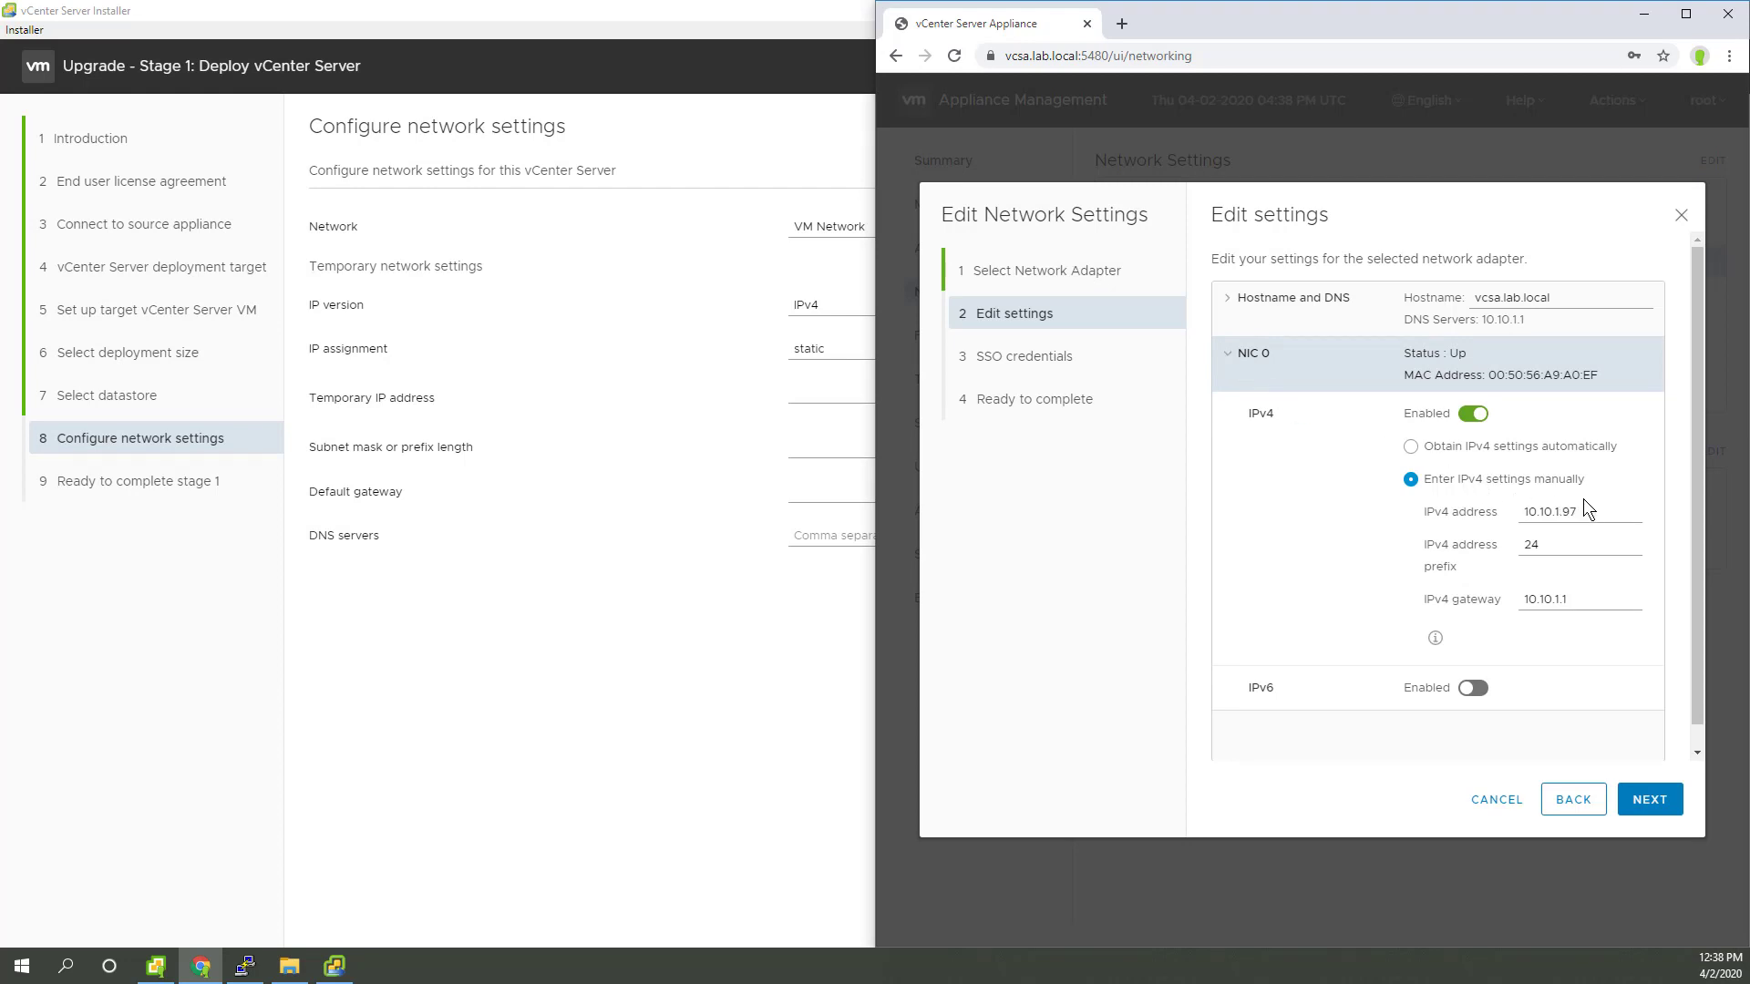
drag(1582, 511, 1502, 515)
drag(1538, 31, 1749, 219)
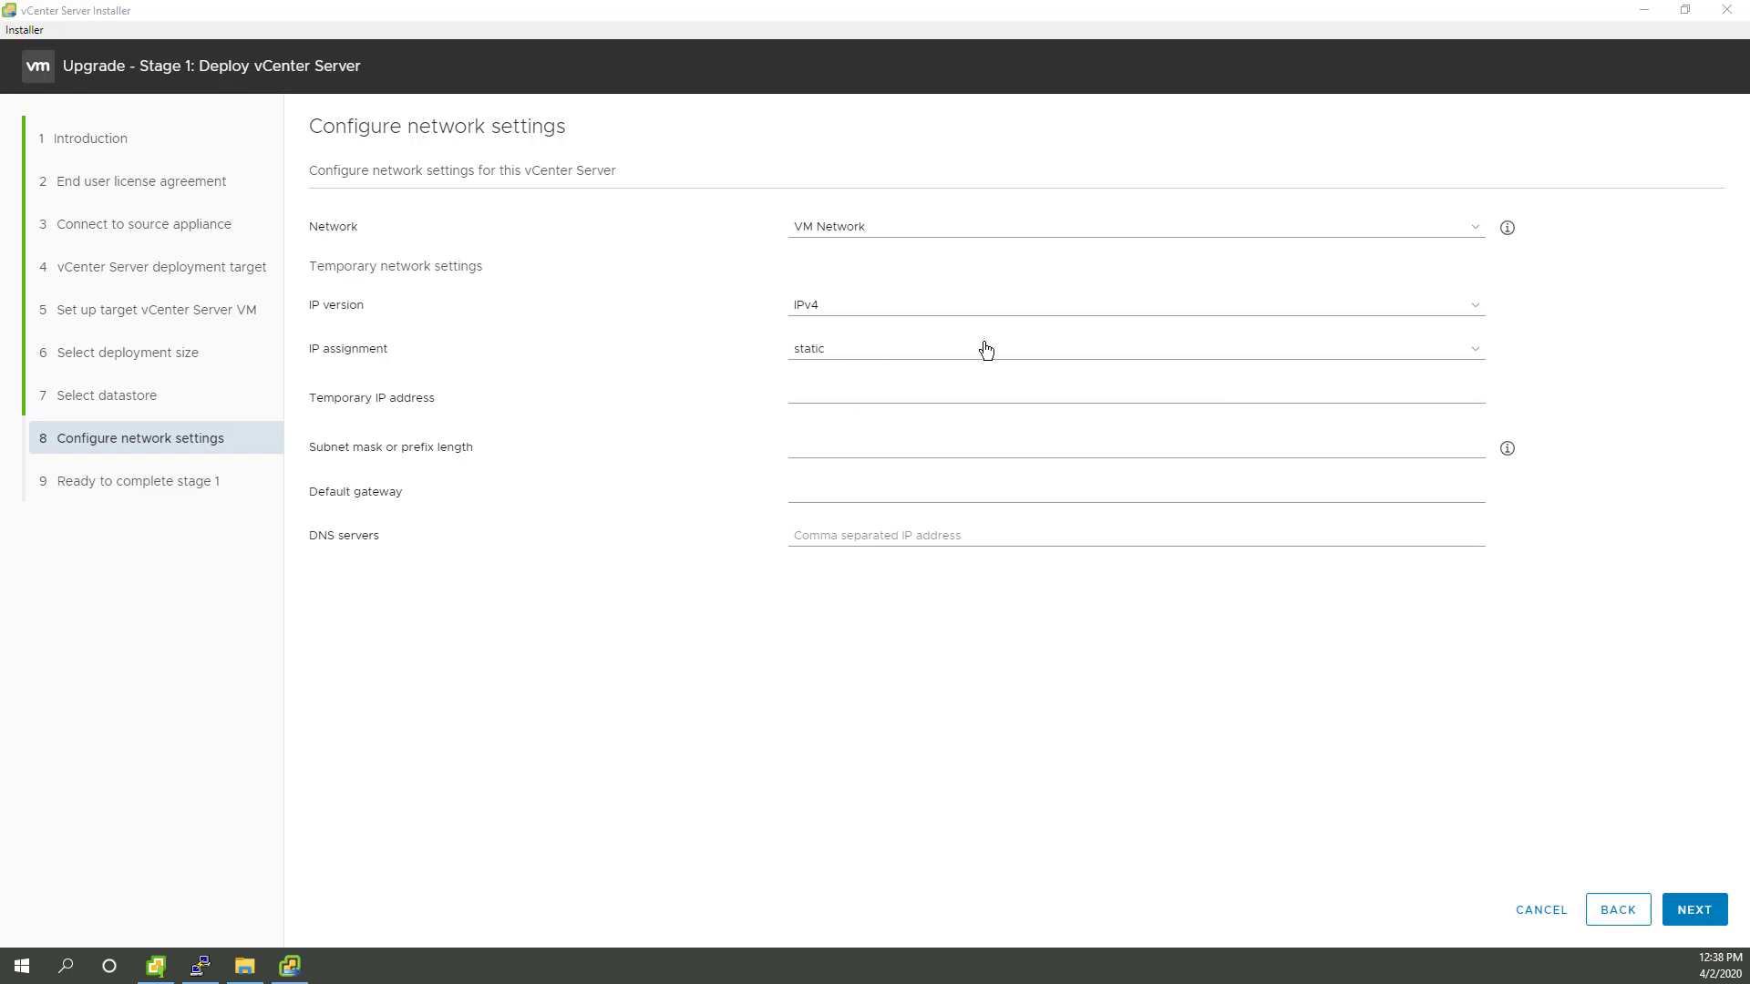
Step: Switch the temporary network's IP assignment to DHCP, review the summary and launch stage 1 deployment
click(1164, 348)
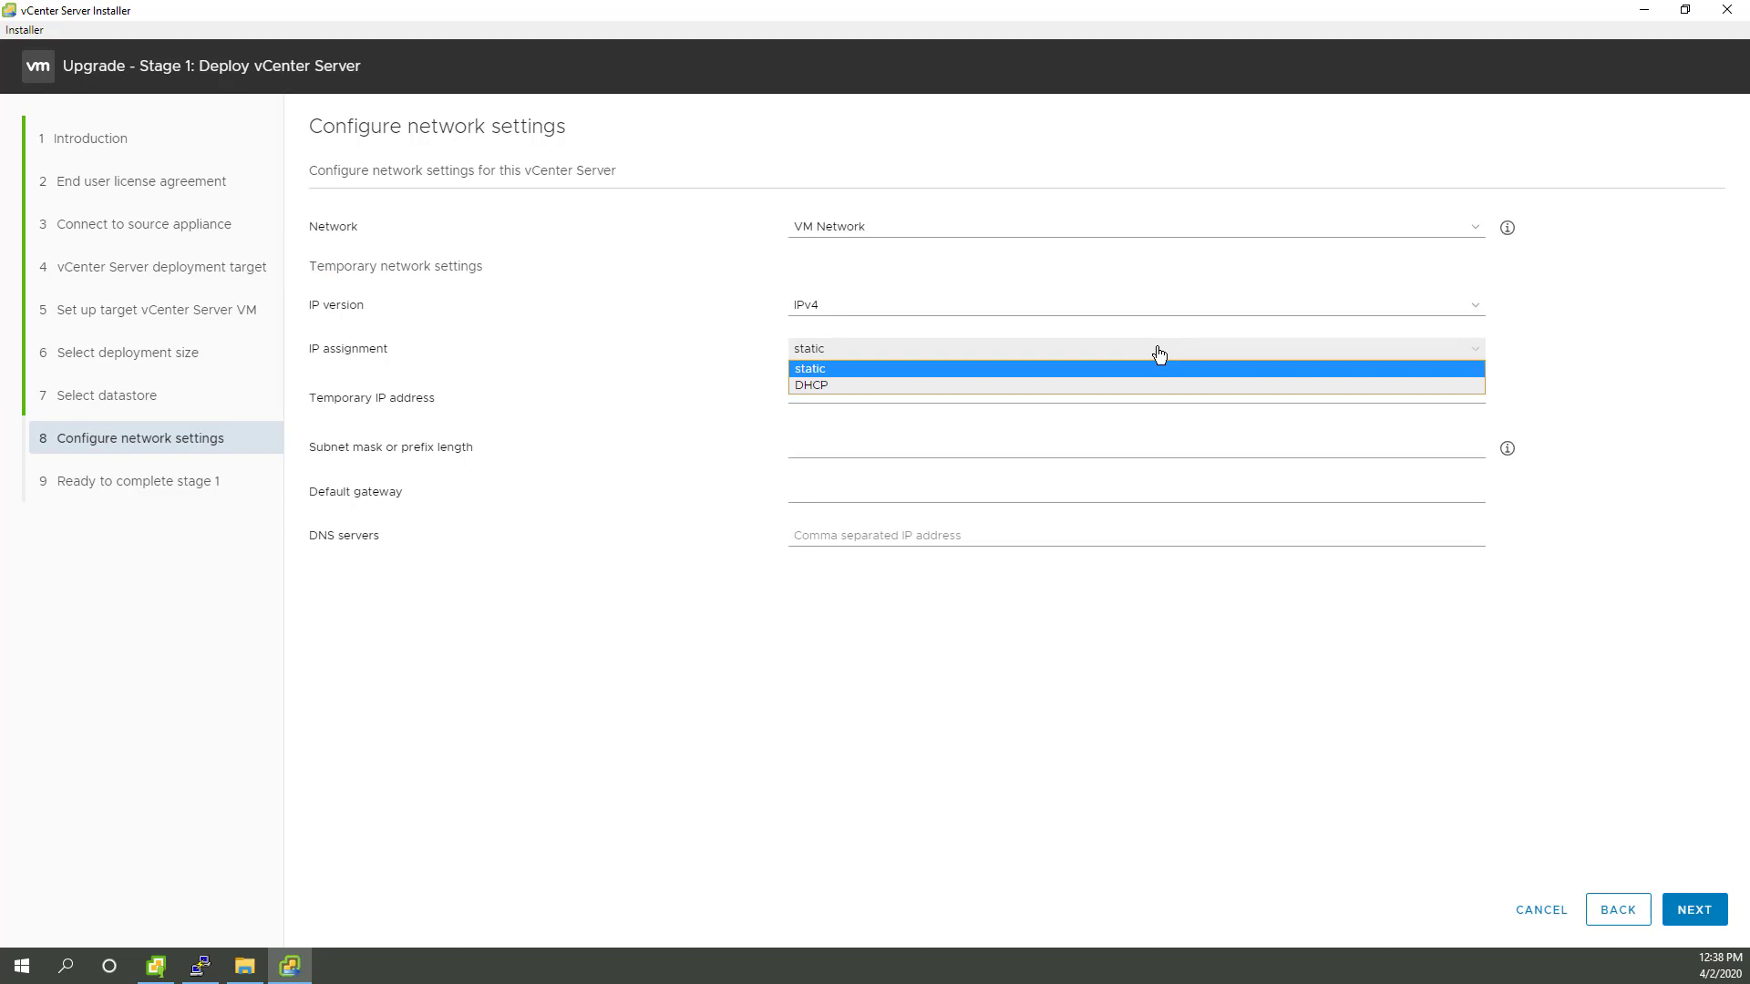
click(857, 385)
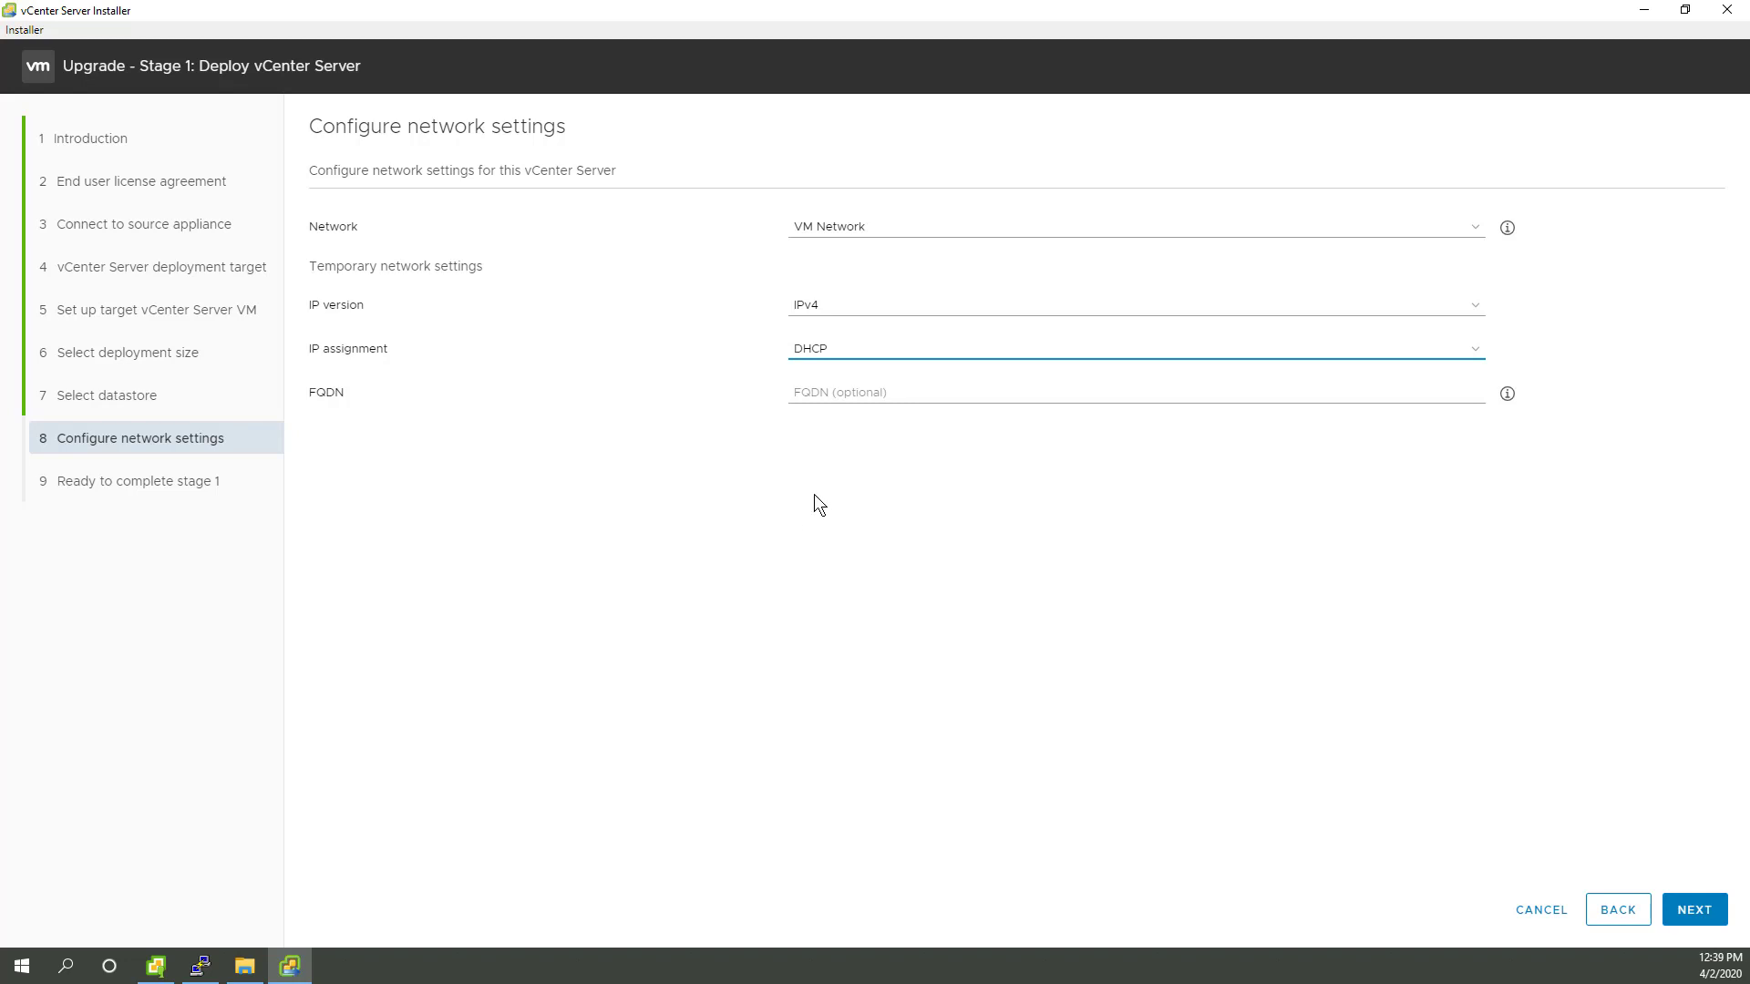
click(1692, 910)
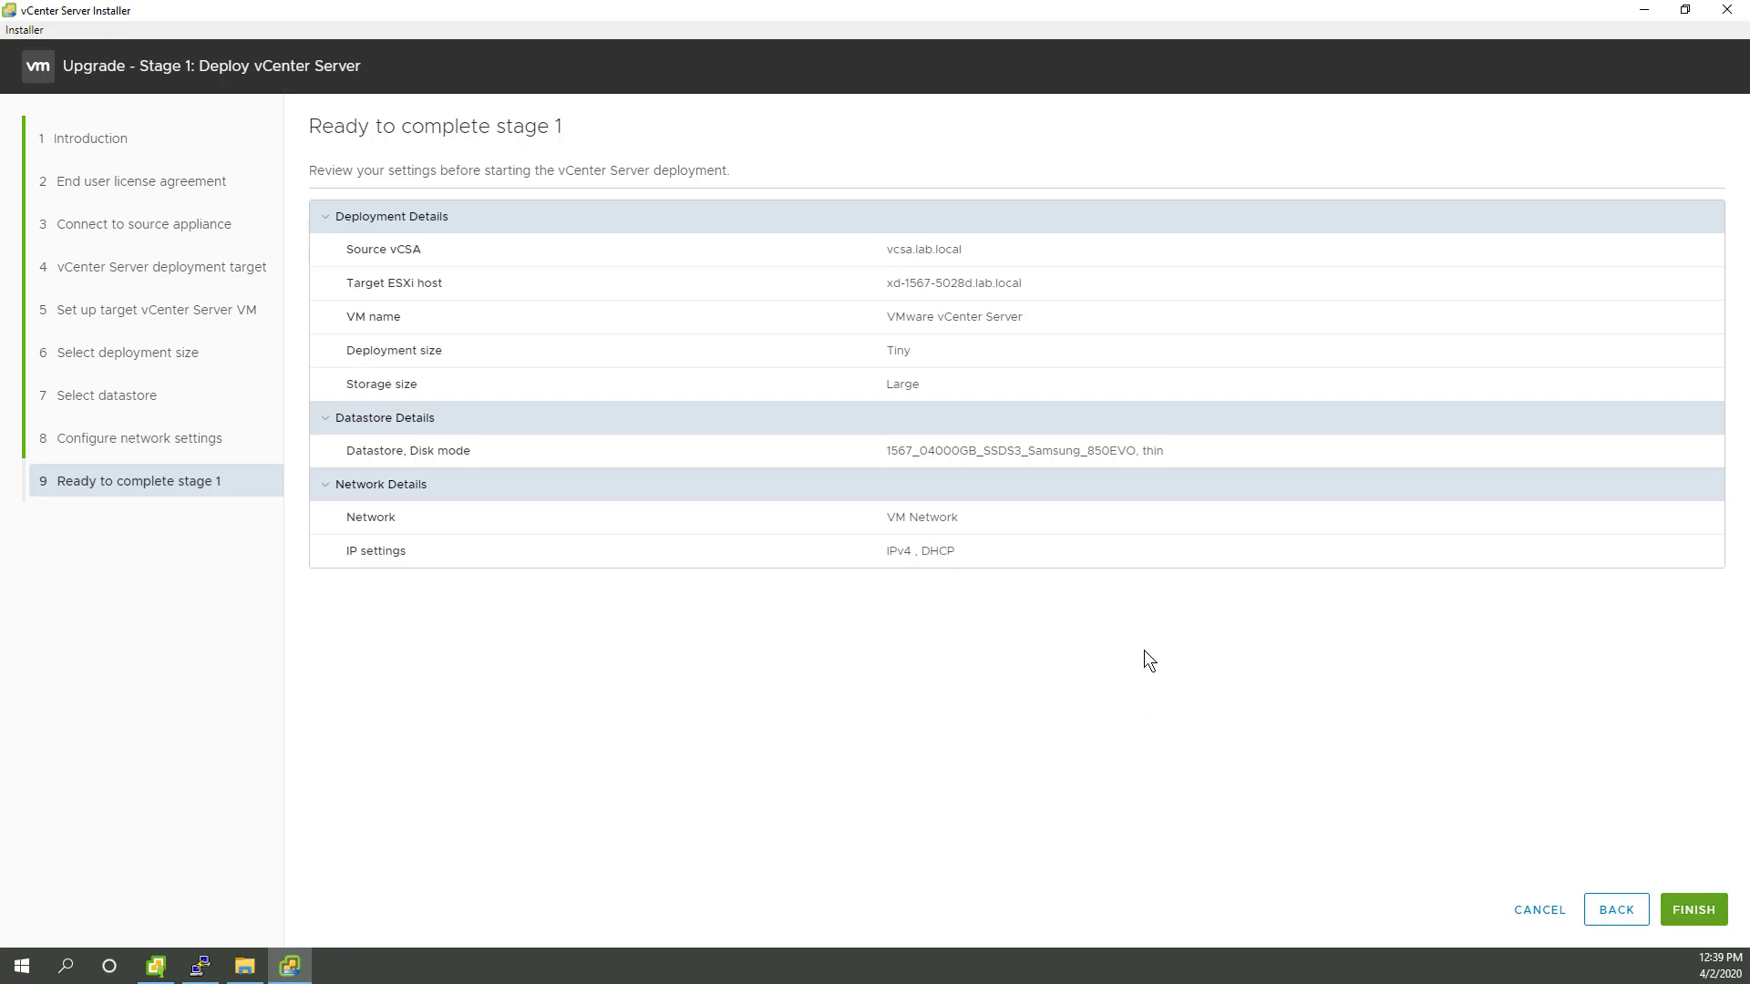
click(1697, 910)
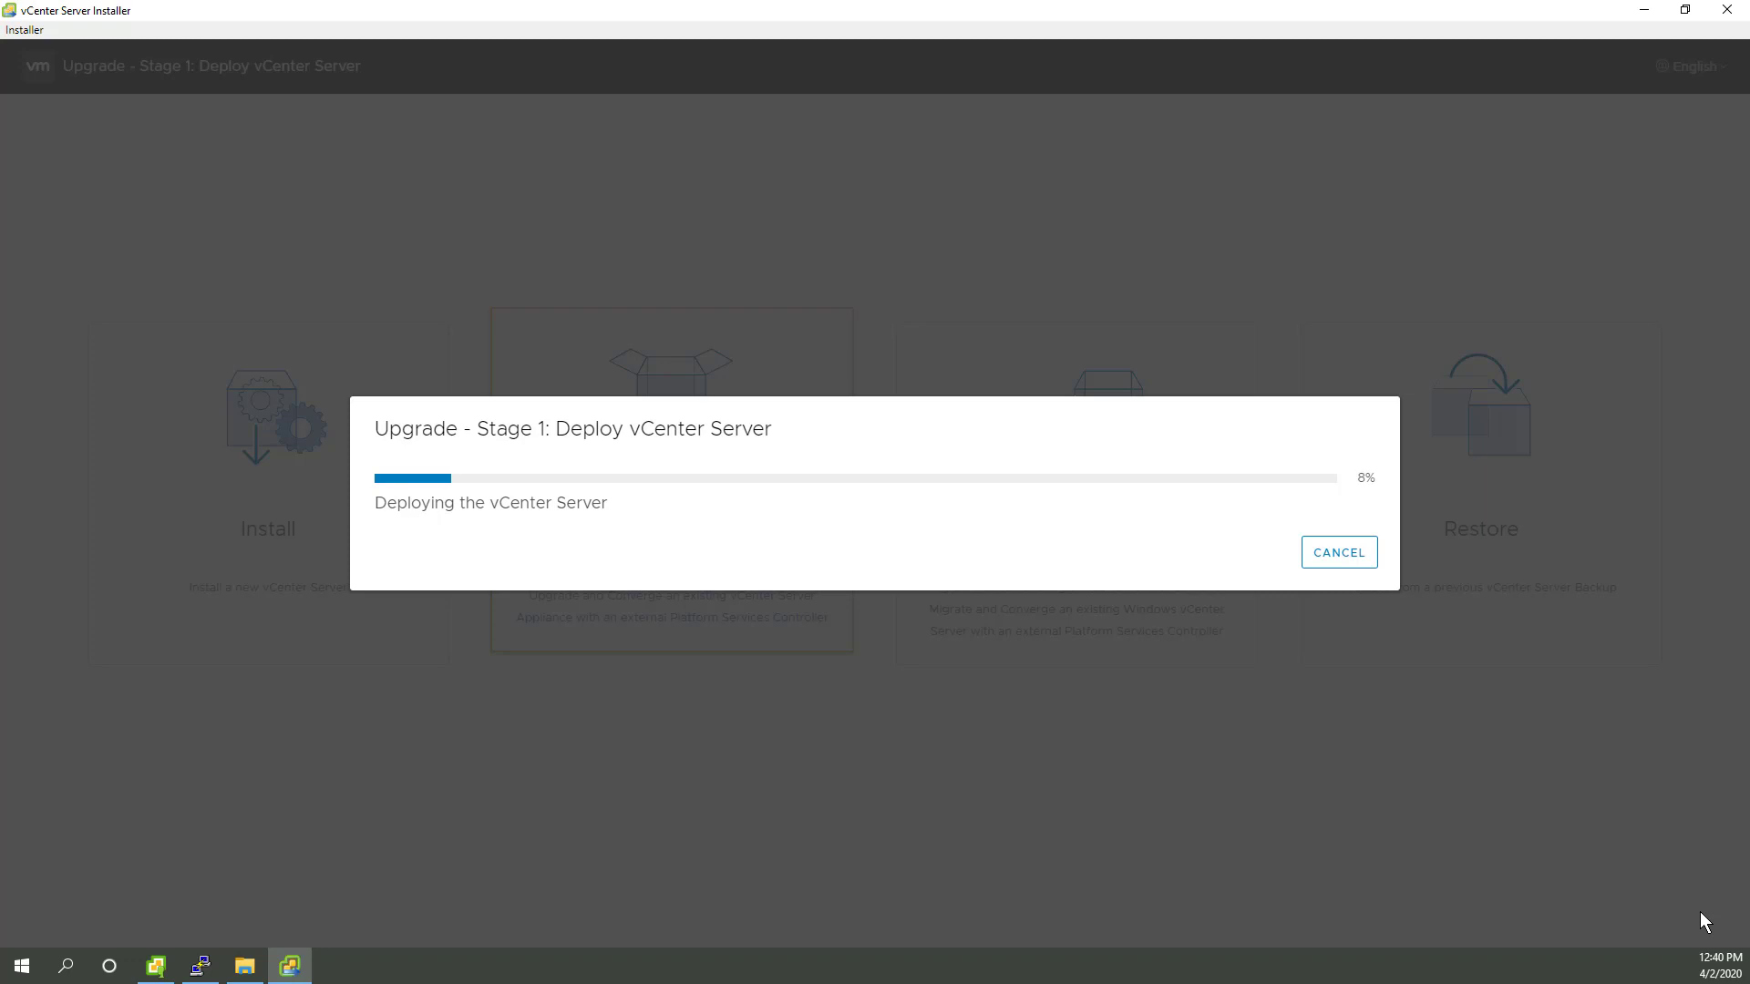
key(super+Right)
Step: List the VMs on host xd-1567-5028d.lab.local and check network throughput in Task Manager
click(155, 966)
click(30, 115)
click(144, 264)
click(588, 155)
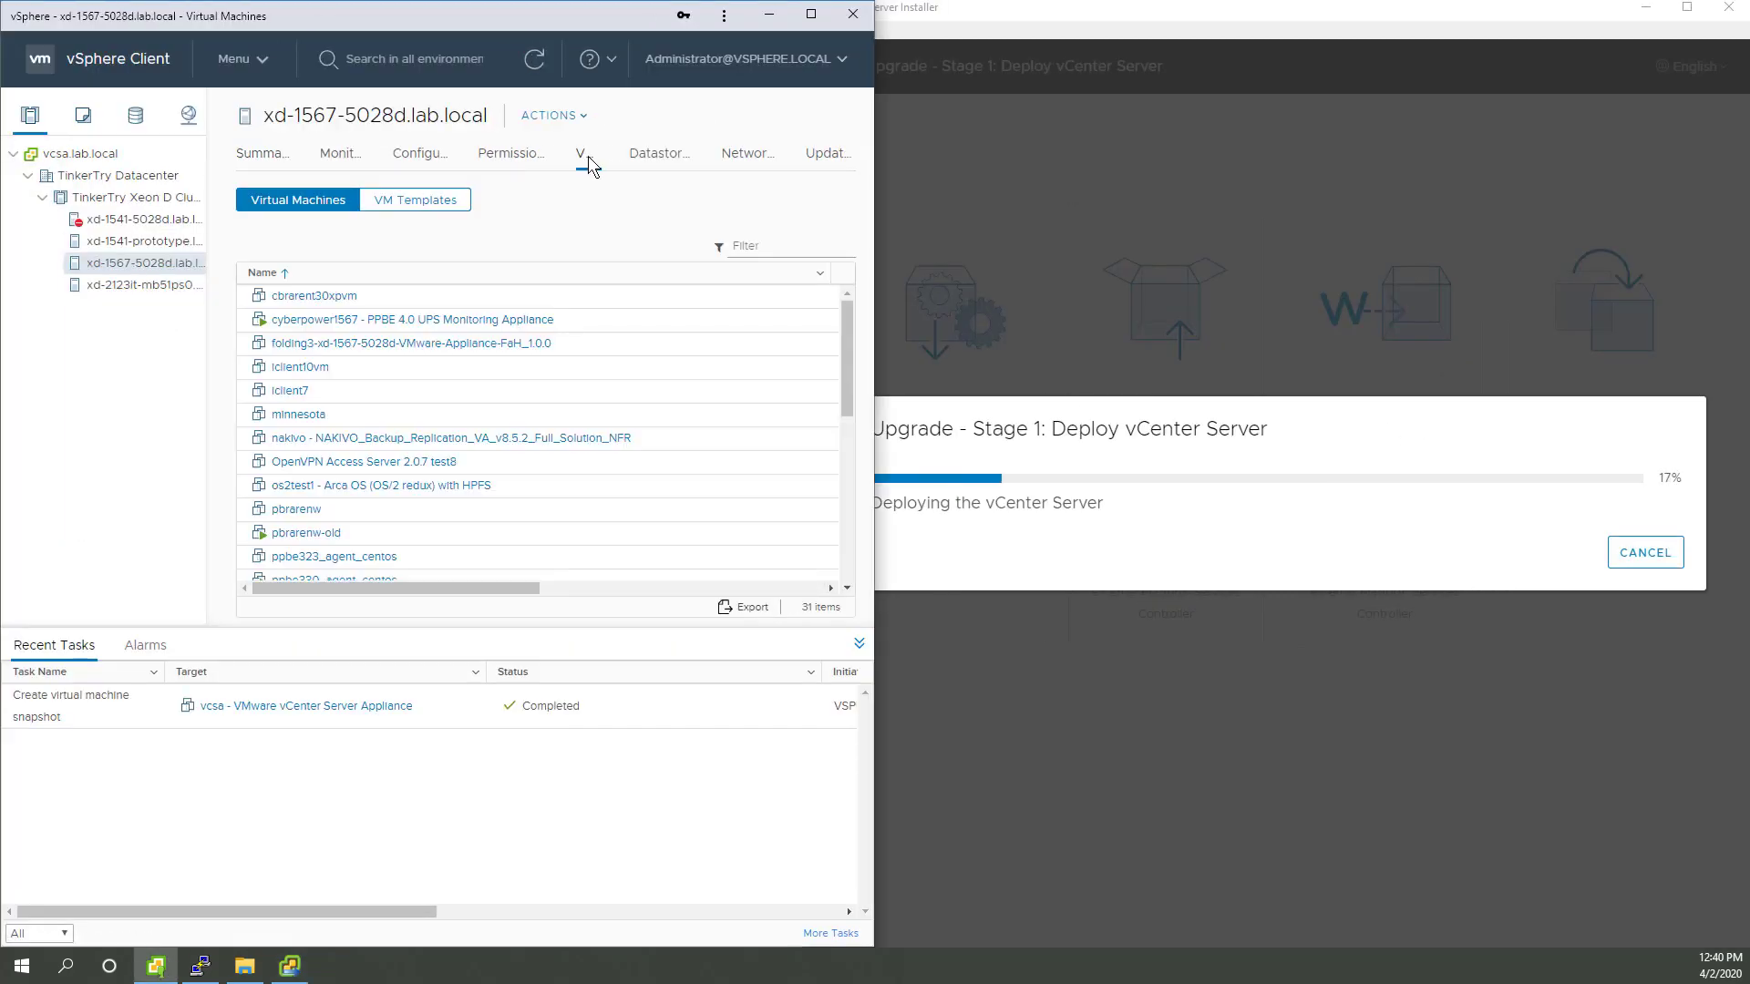
drag(848, 350, 848, 478)
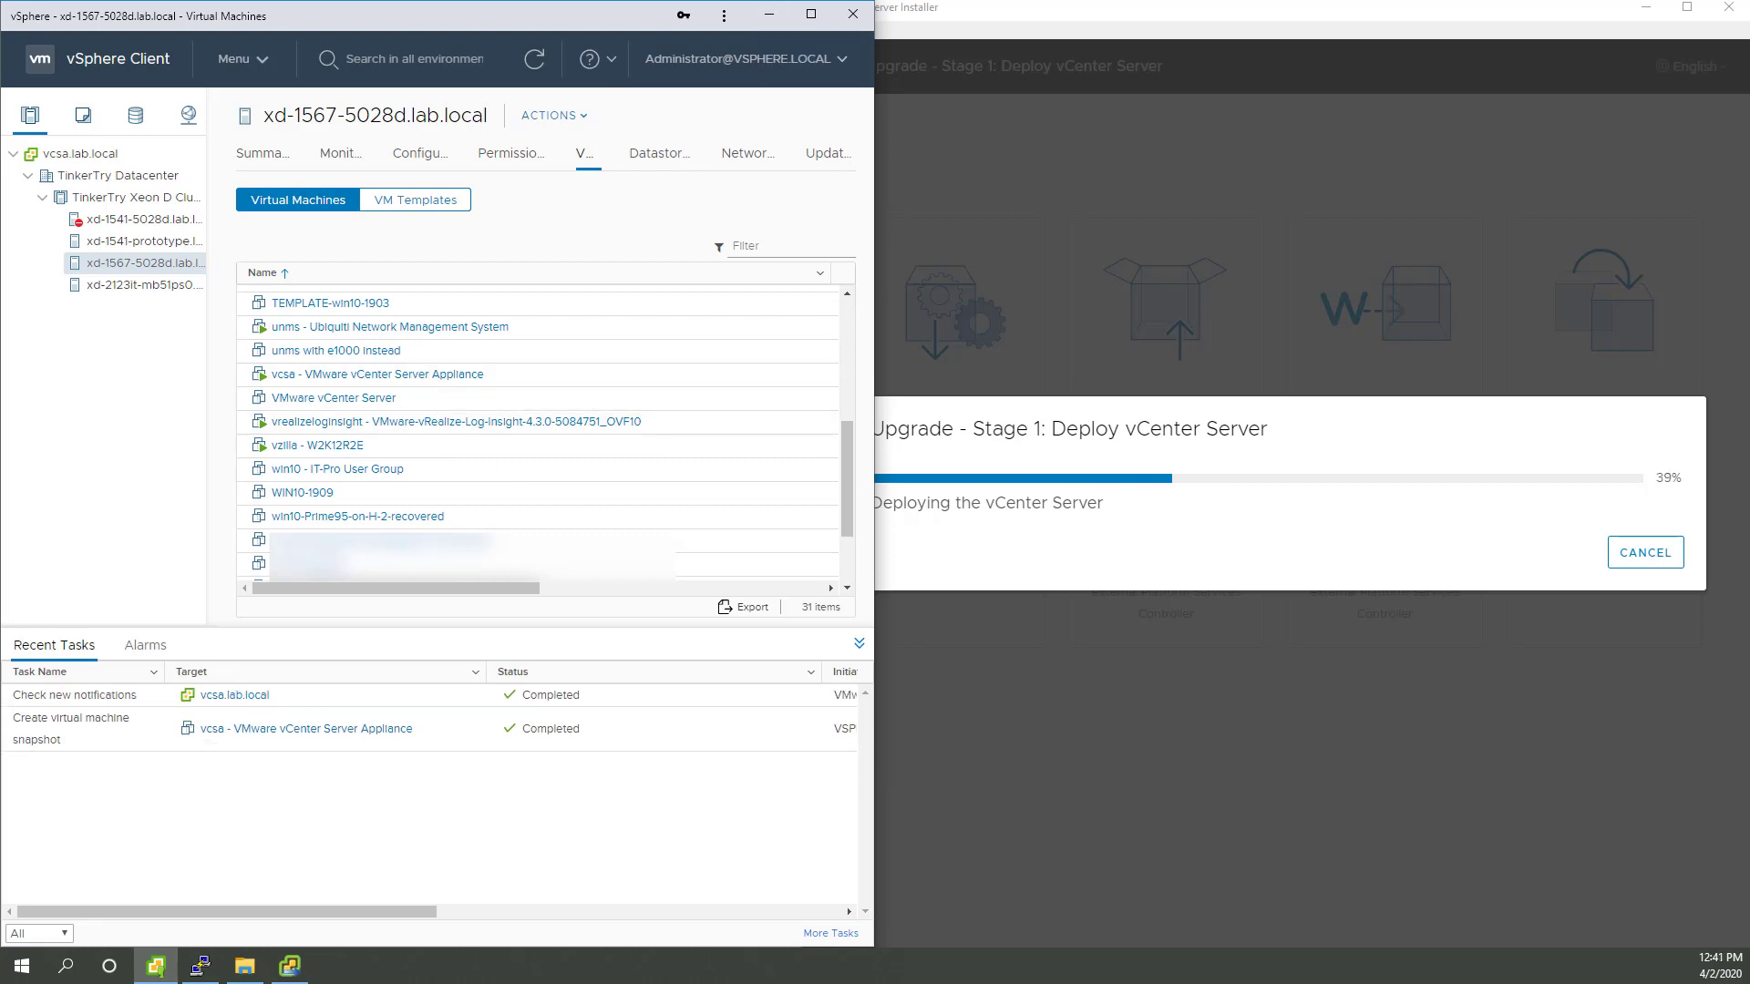
key(ctrl+shift+Escape)
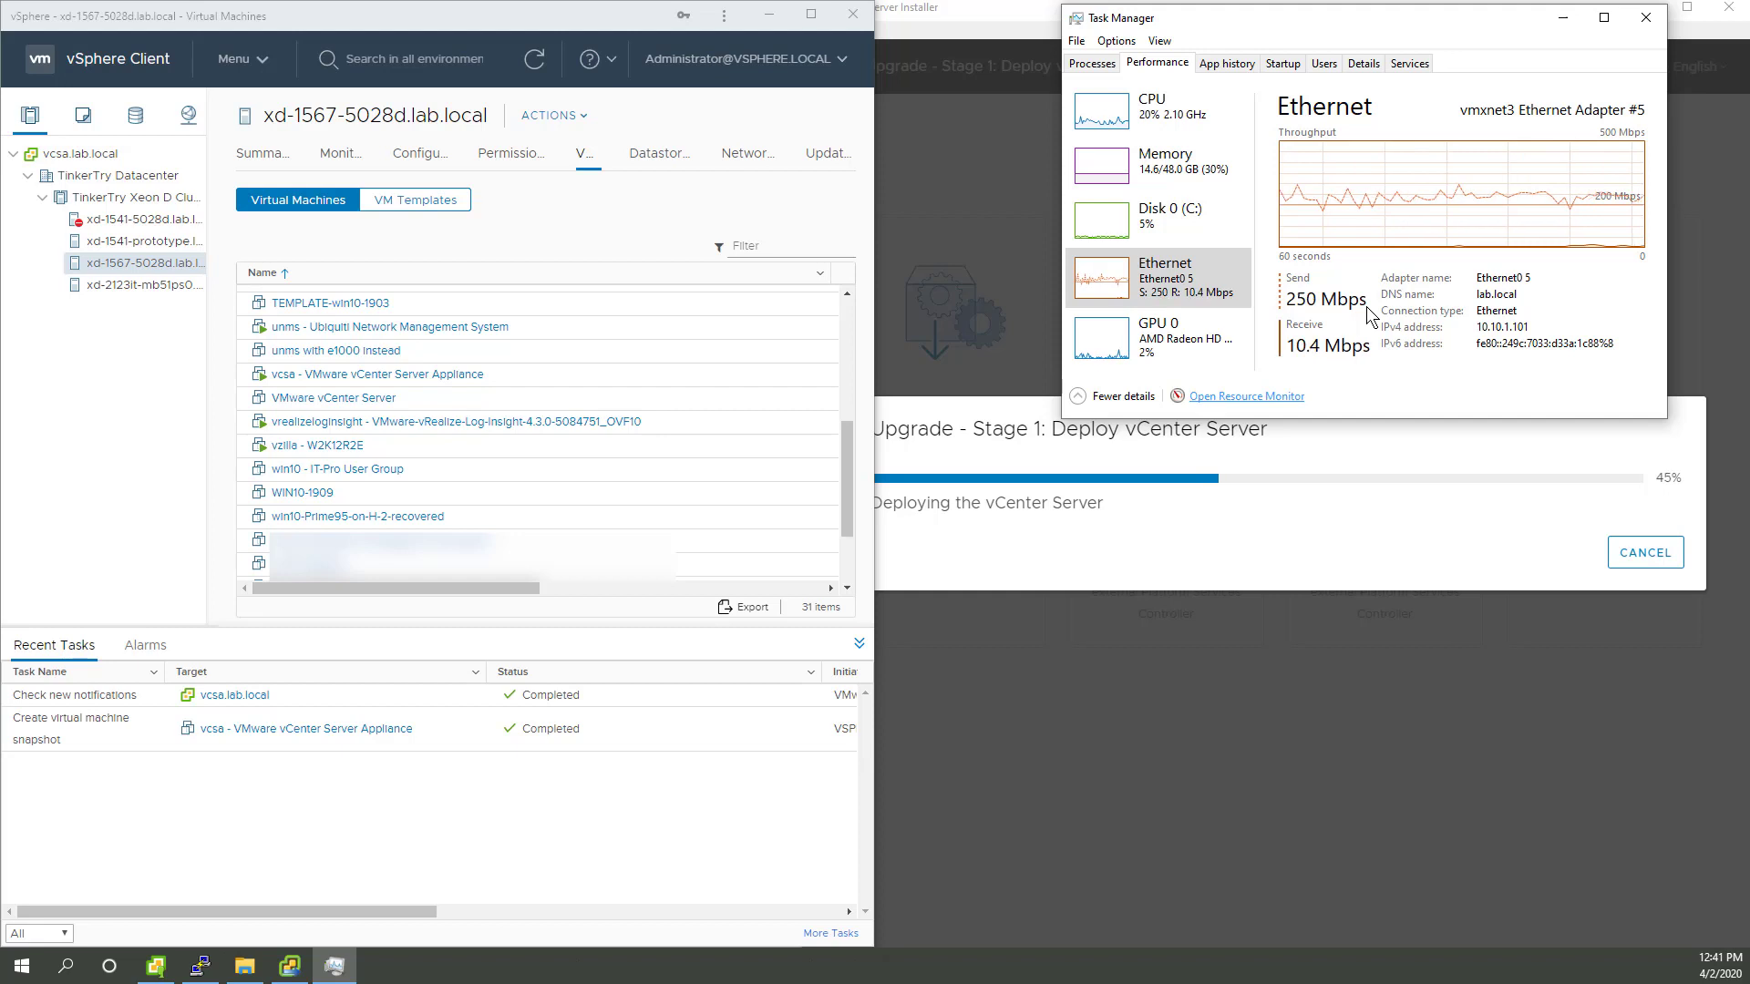
click(1566, 16)
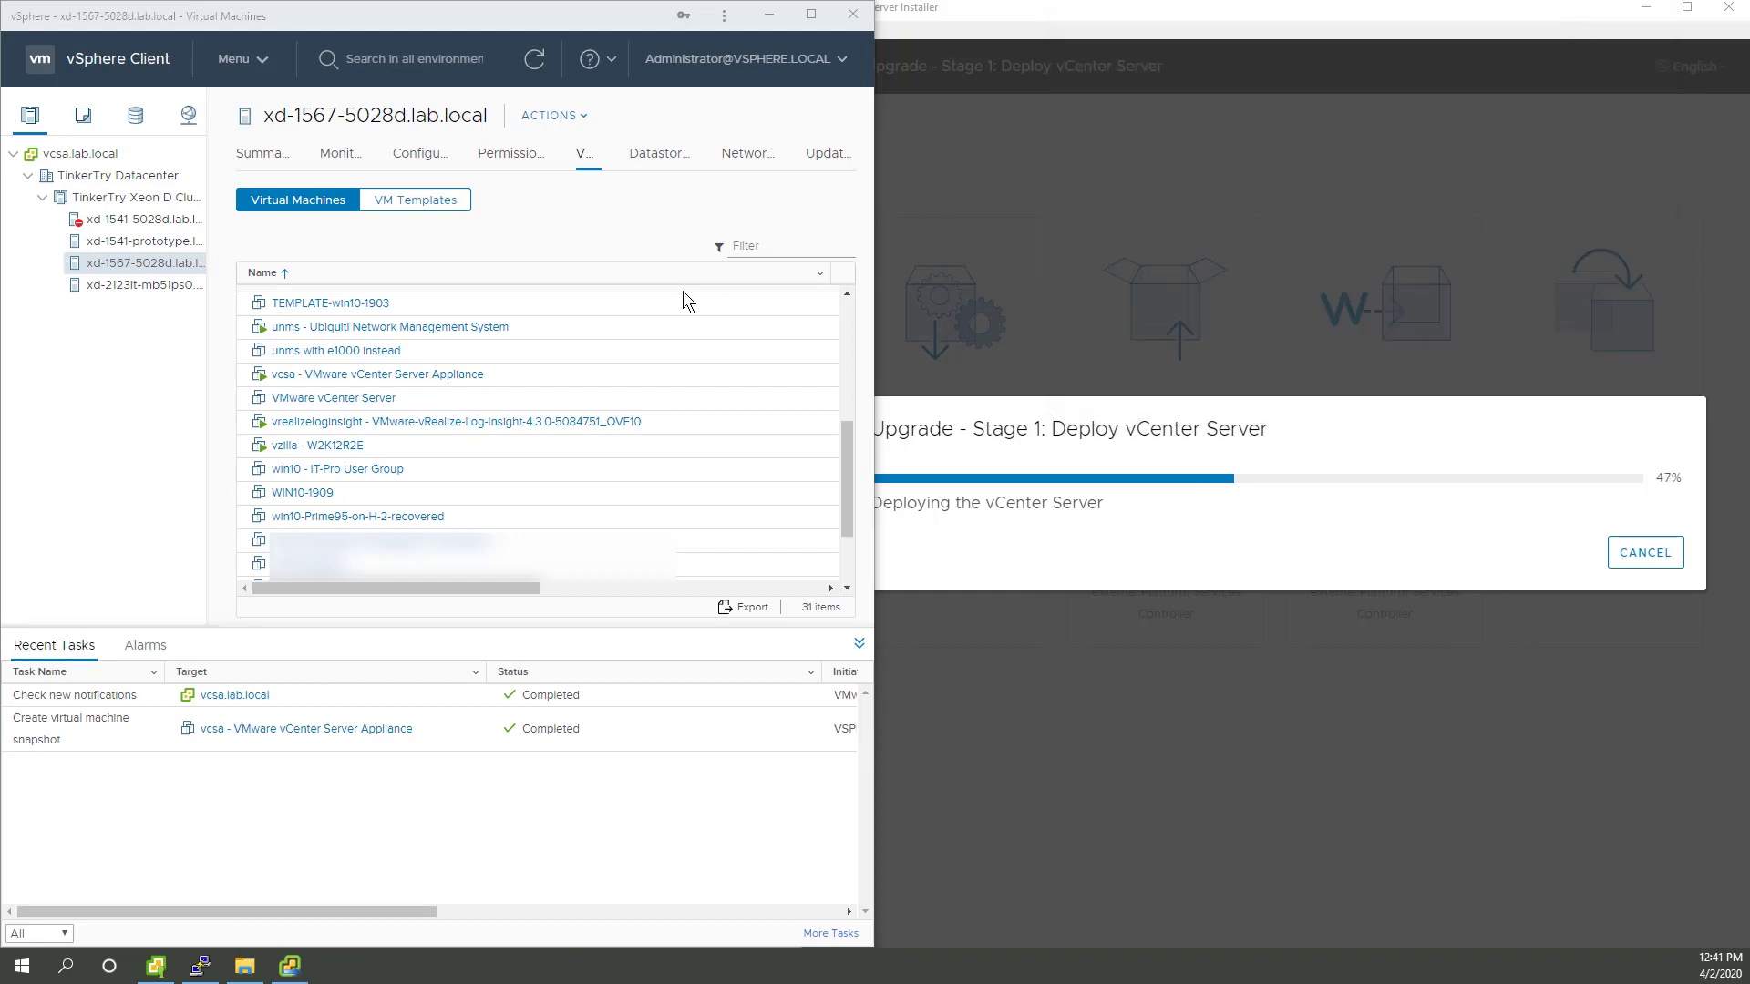
Step: Browse the files on the vcsa appliance's datastore 1567_02000GB_SSDS3_Samsung_850EVO
click(434, 383)
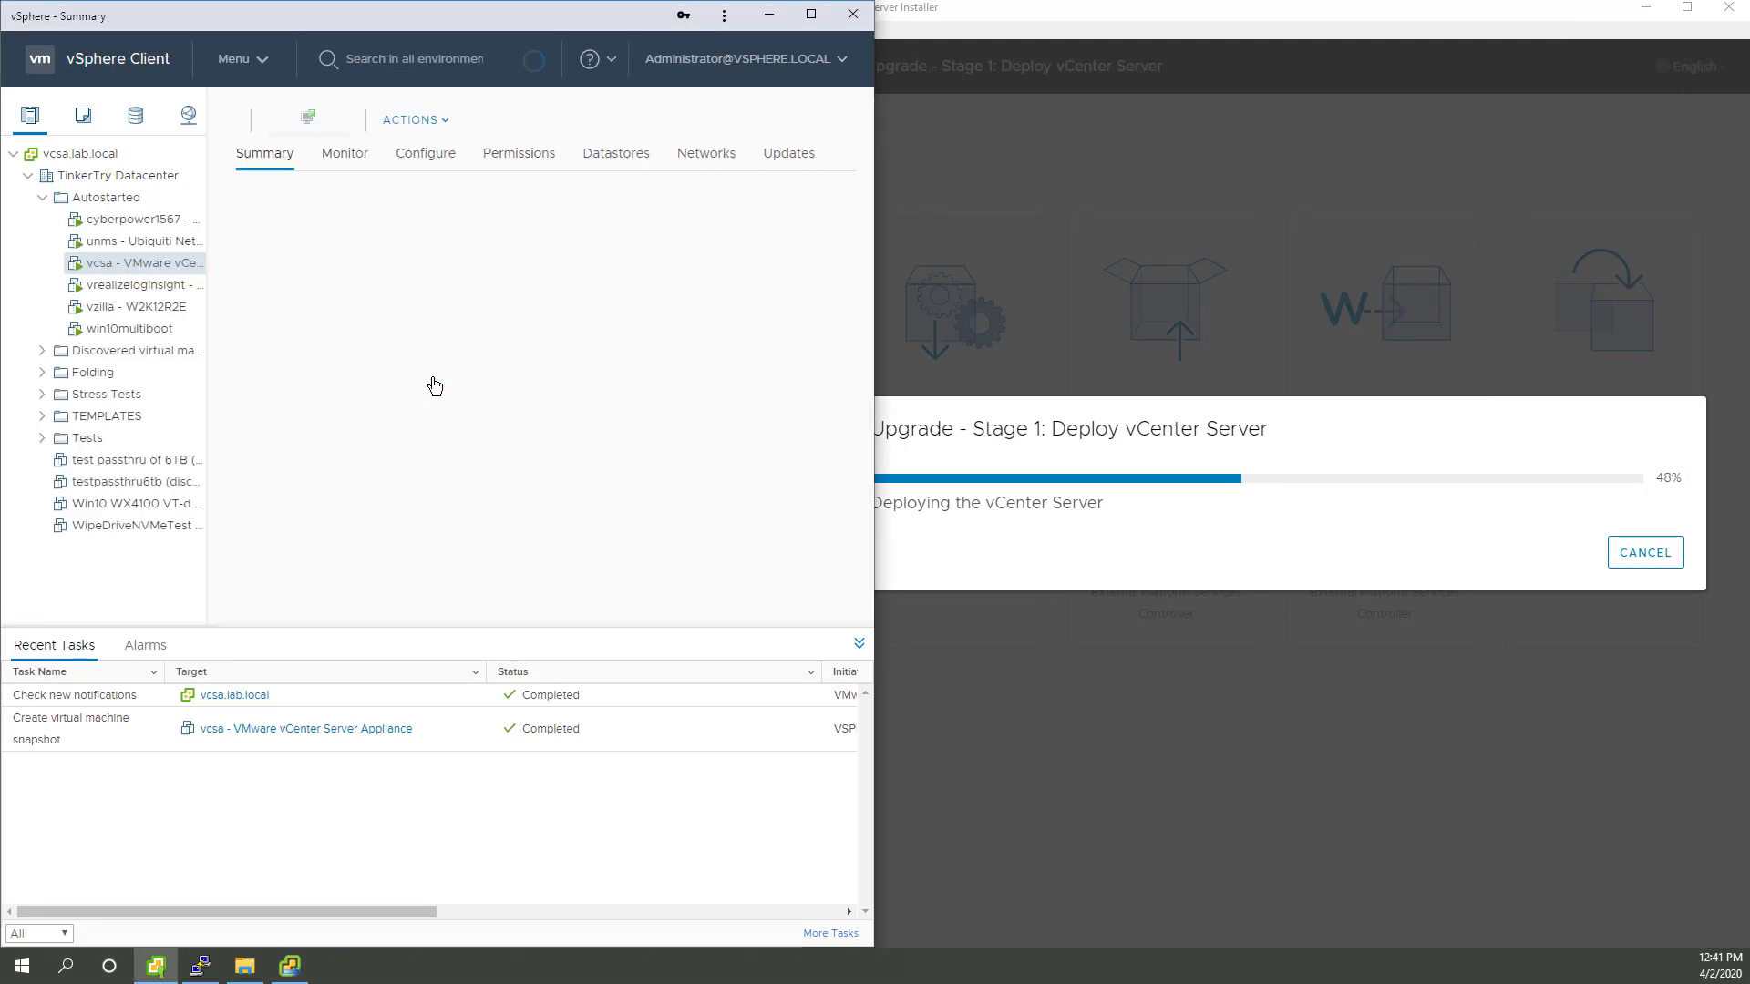
click(616, 547)
drag(497, 589, 414, 591)
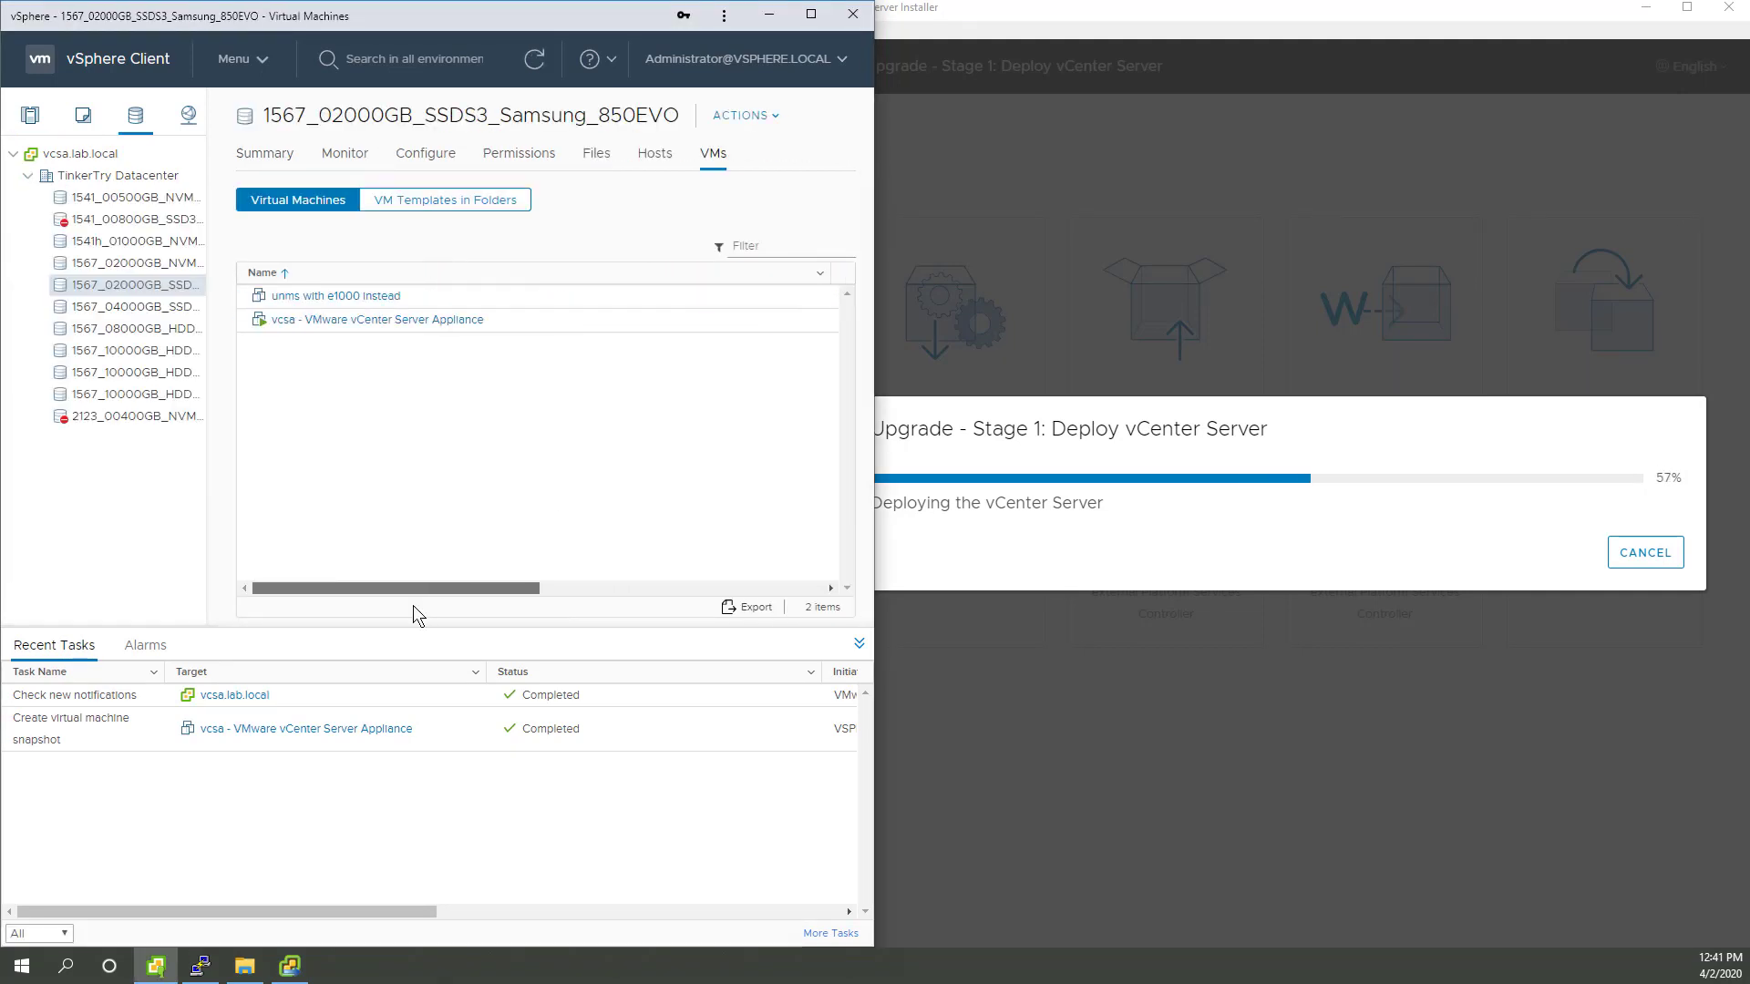
click(596, 152)
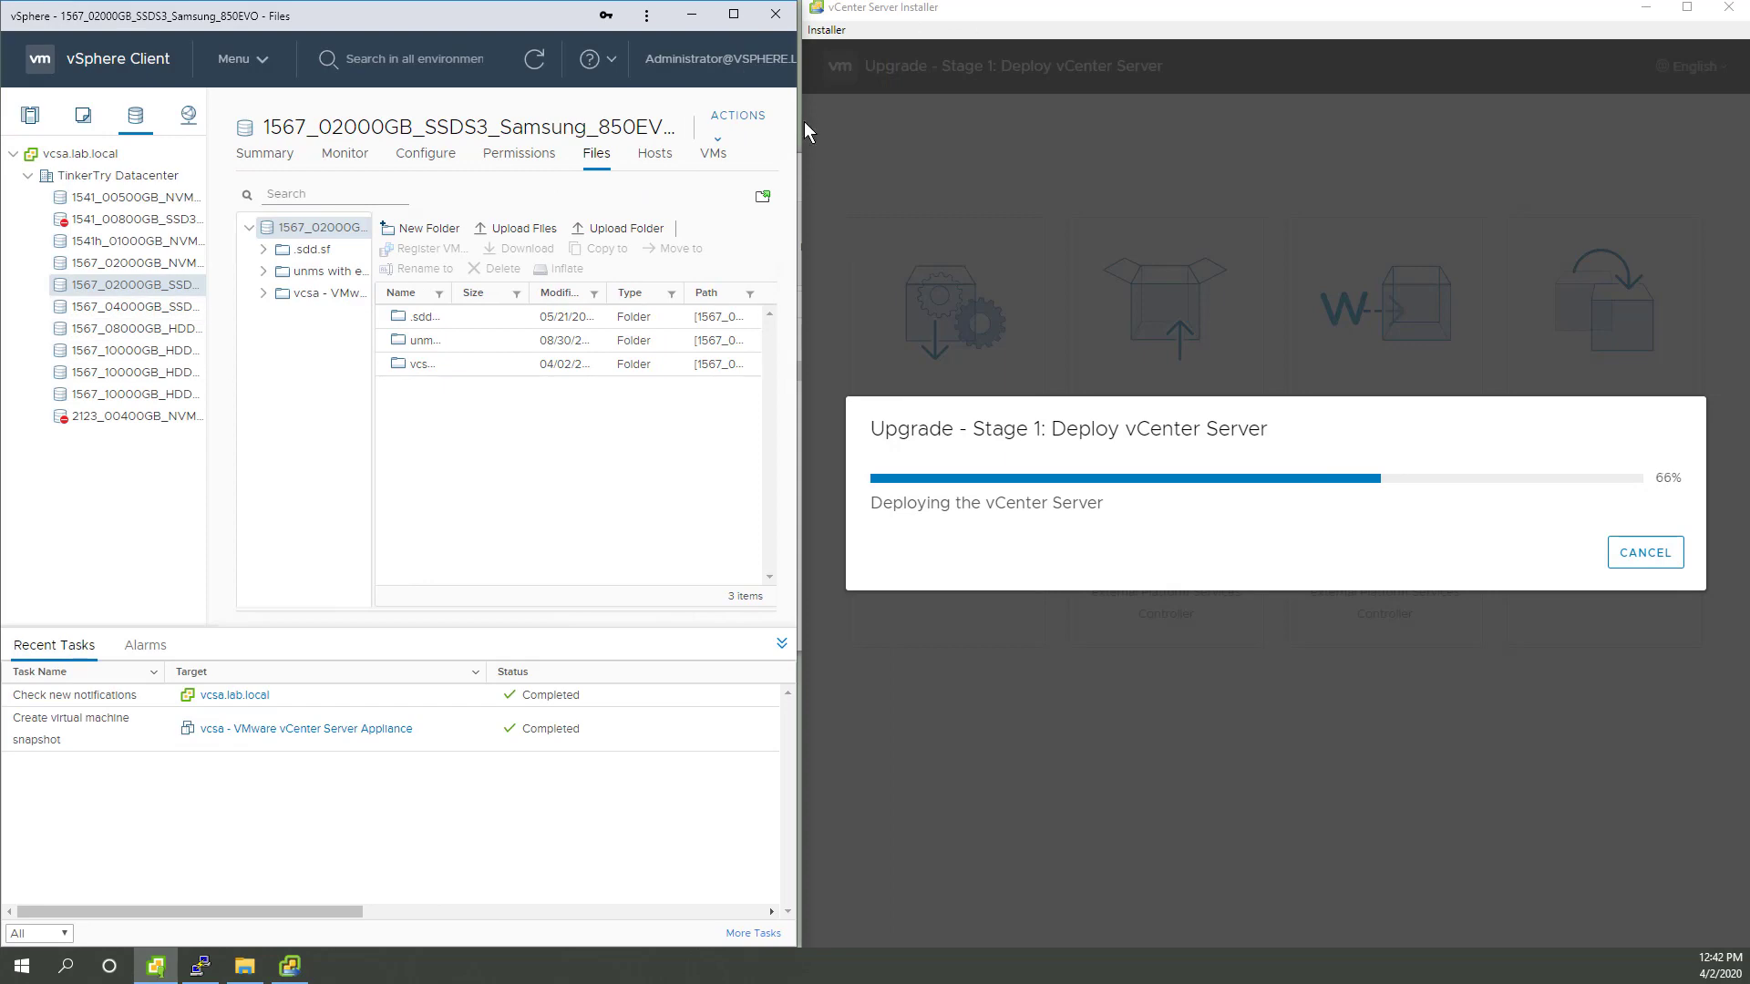
Step: Close File Explorer and arrange vSphere Client on the left half and the installer on the right
drag(802, 126, 1023, 188)
click(712, 13)
key(alt+F4)
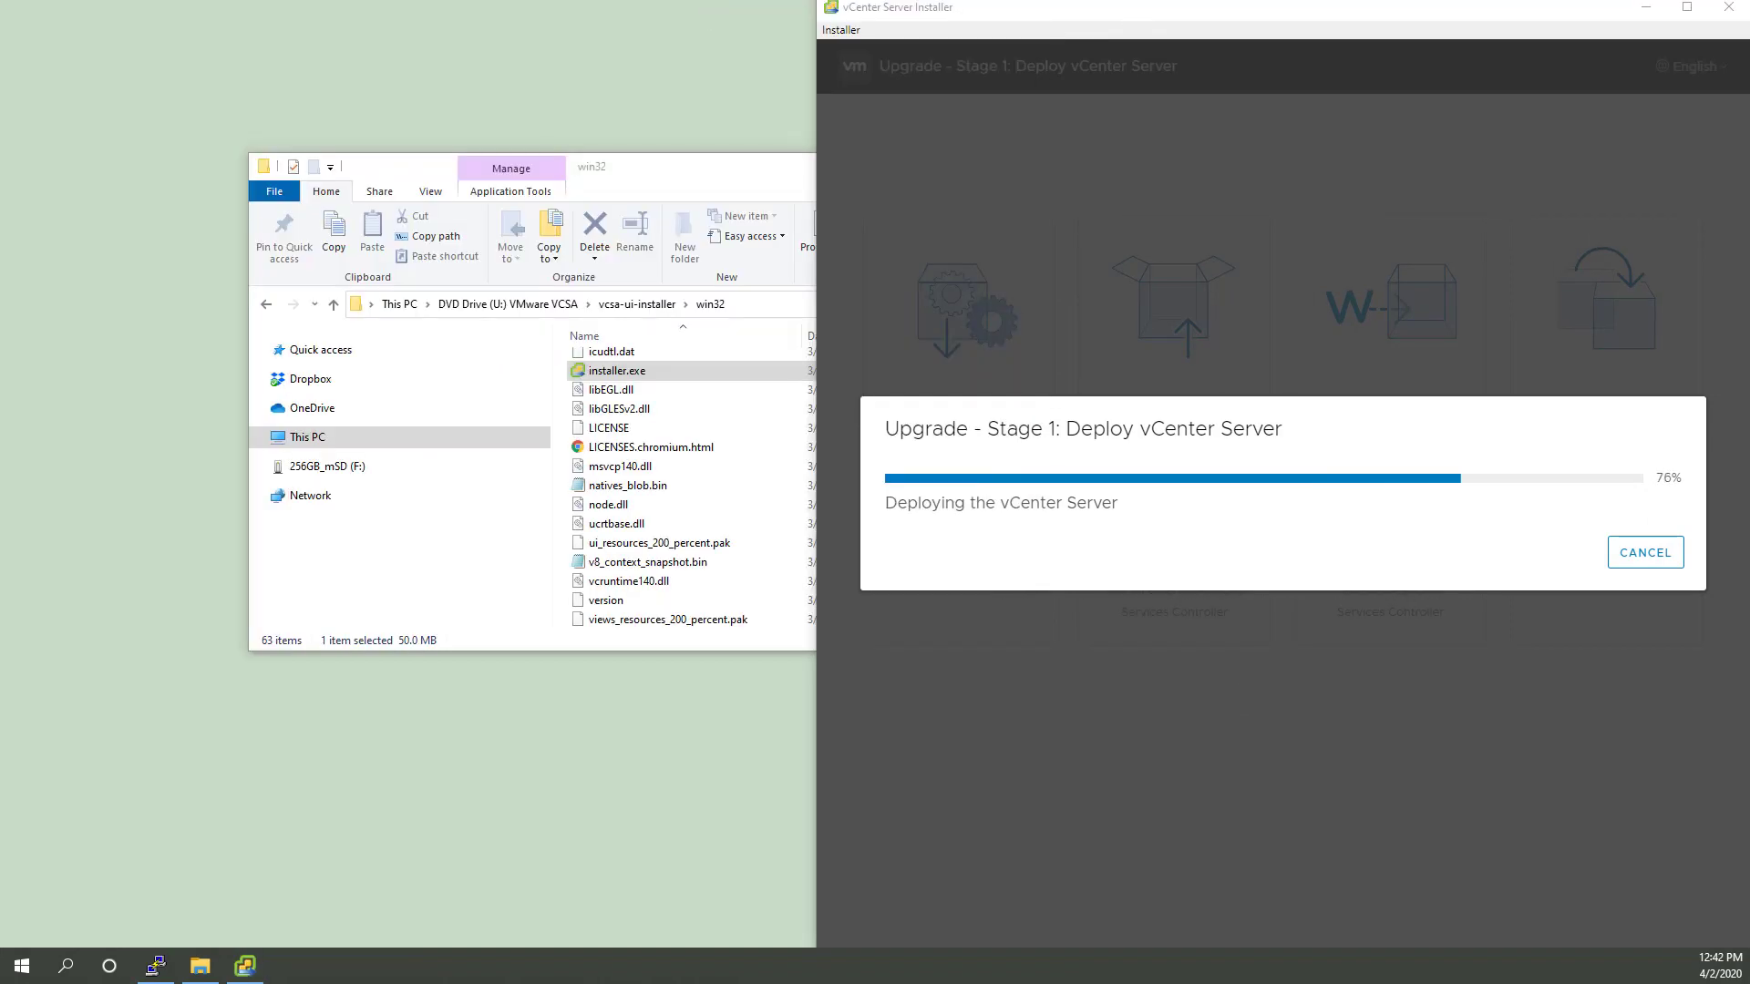
key(alt+F4)
key(super+Left)
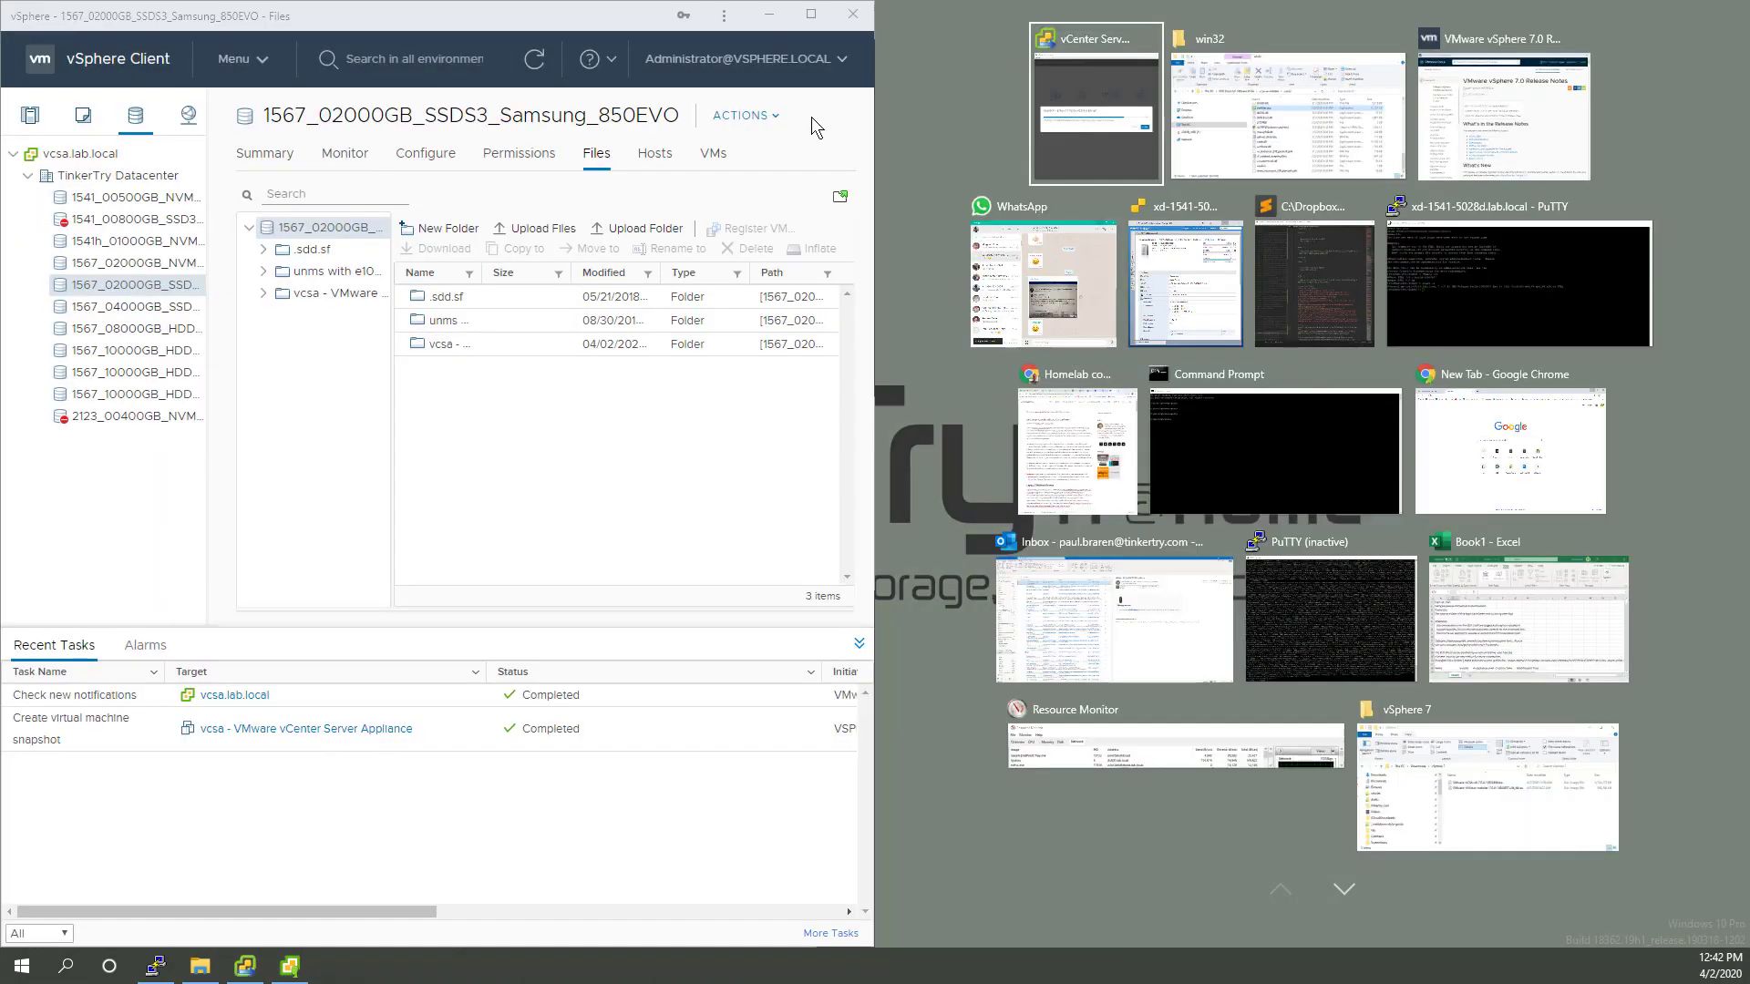
click(1096, 114)
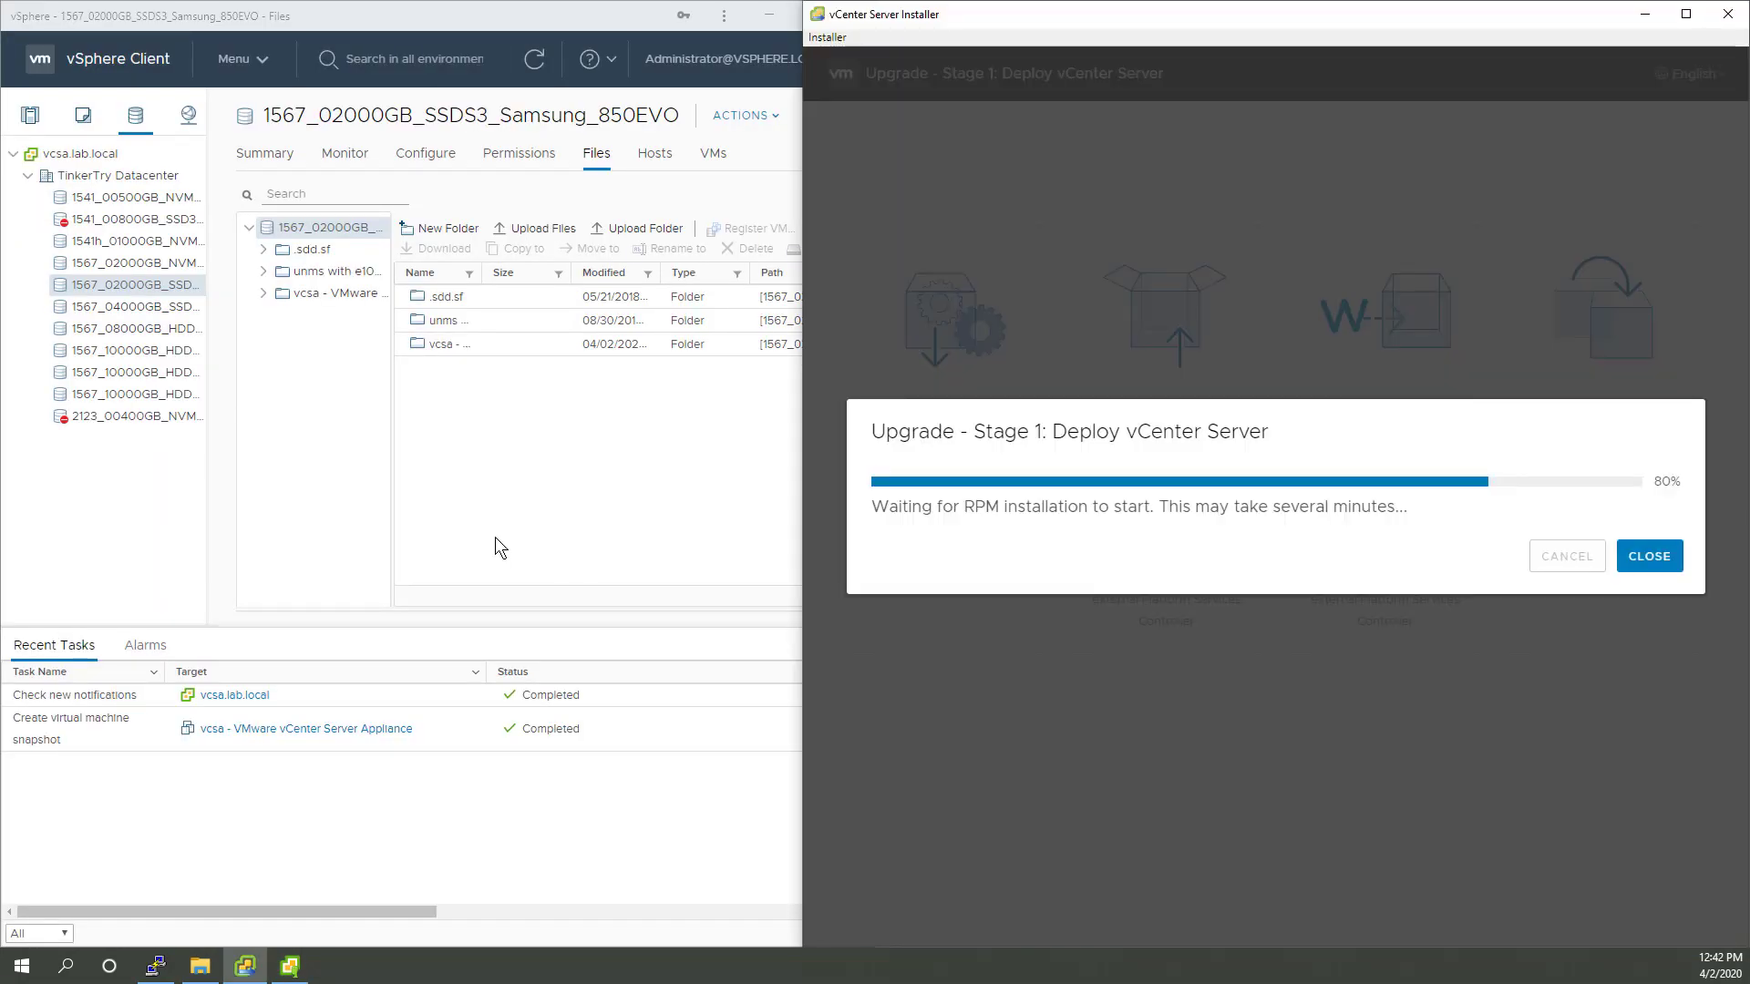
click(494, 537)
drag(875, 334, 802, 333)
Step: Open the Summary of the new VMware vCenter Server VM on the host
click(83, 115)
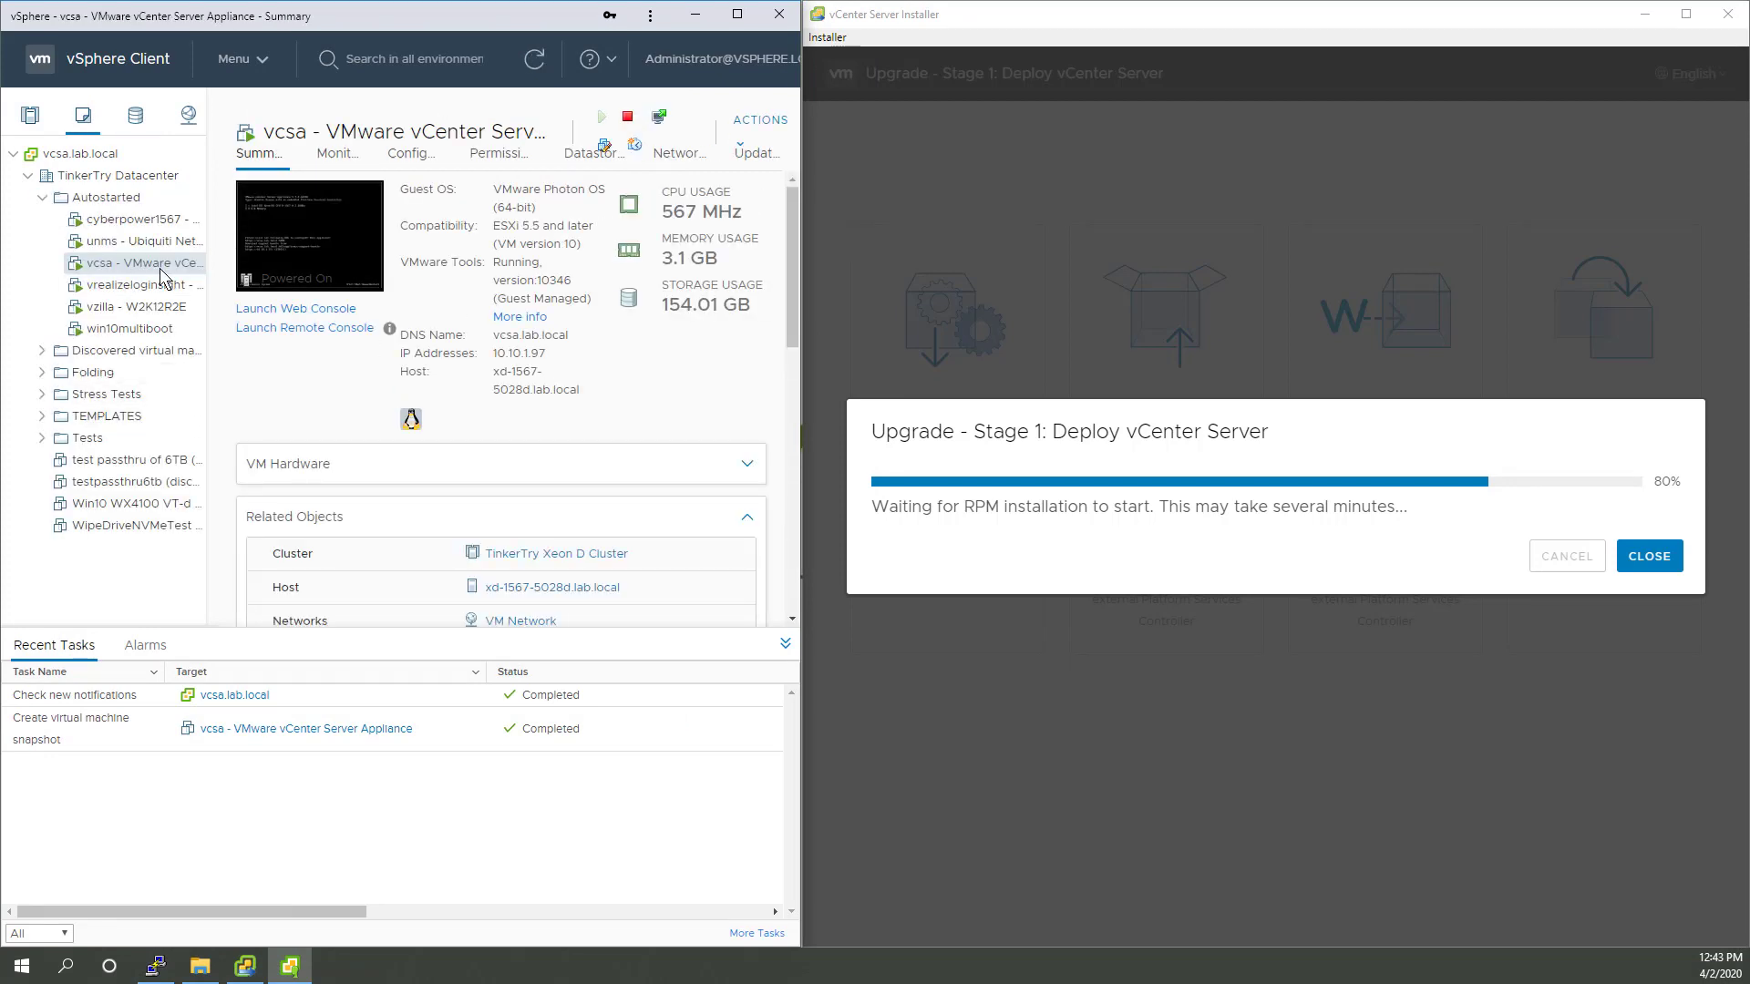
scroll(565, 443, down, 5)
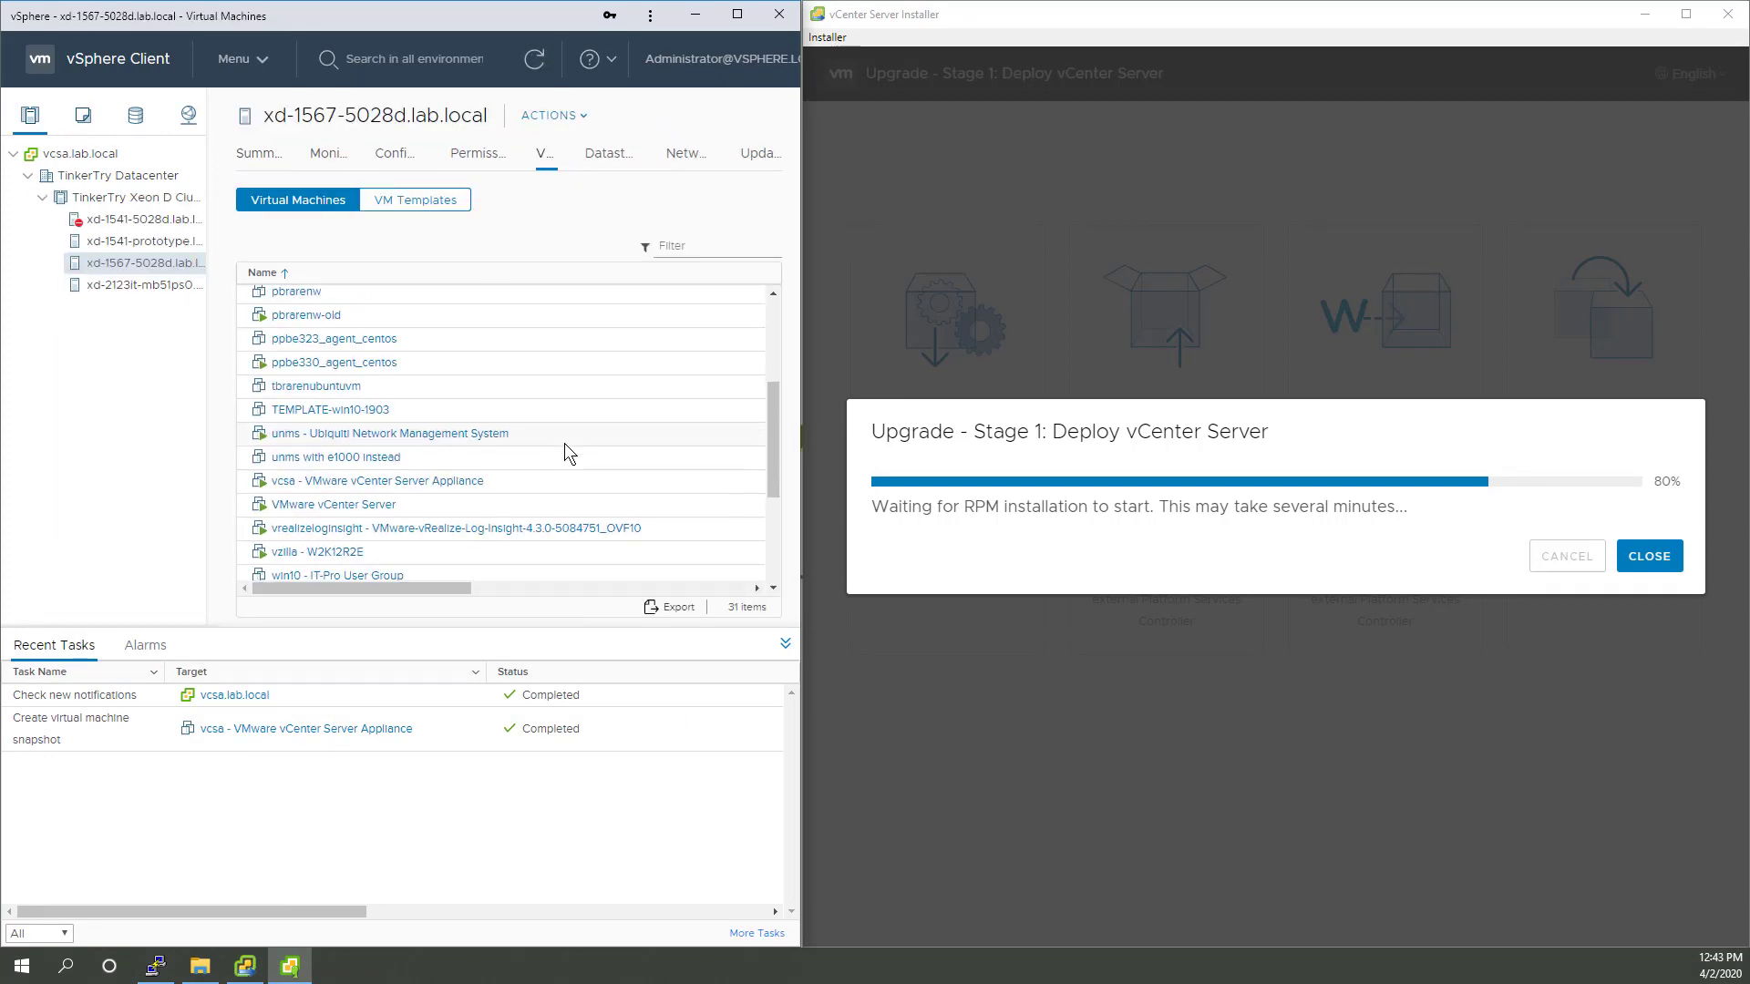
scroll(565, 445, up, 5)
drag(774, 346, 773, 450)
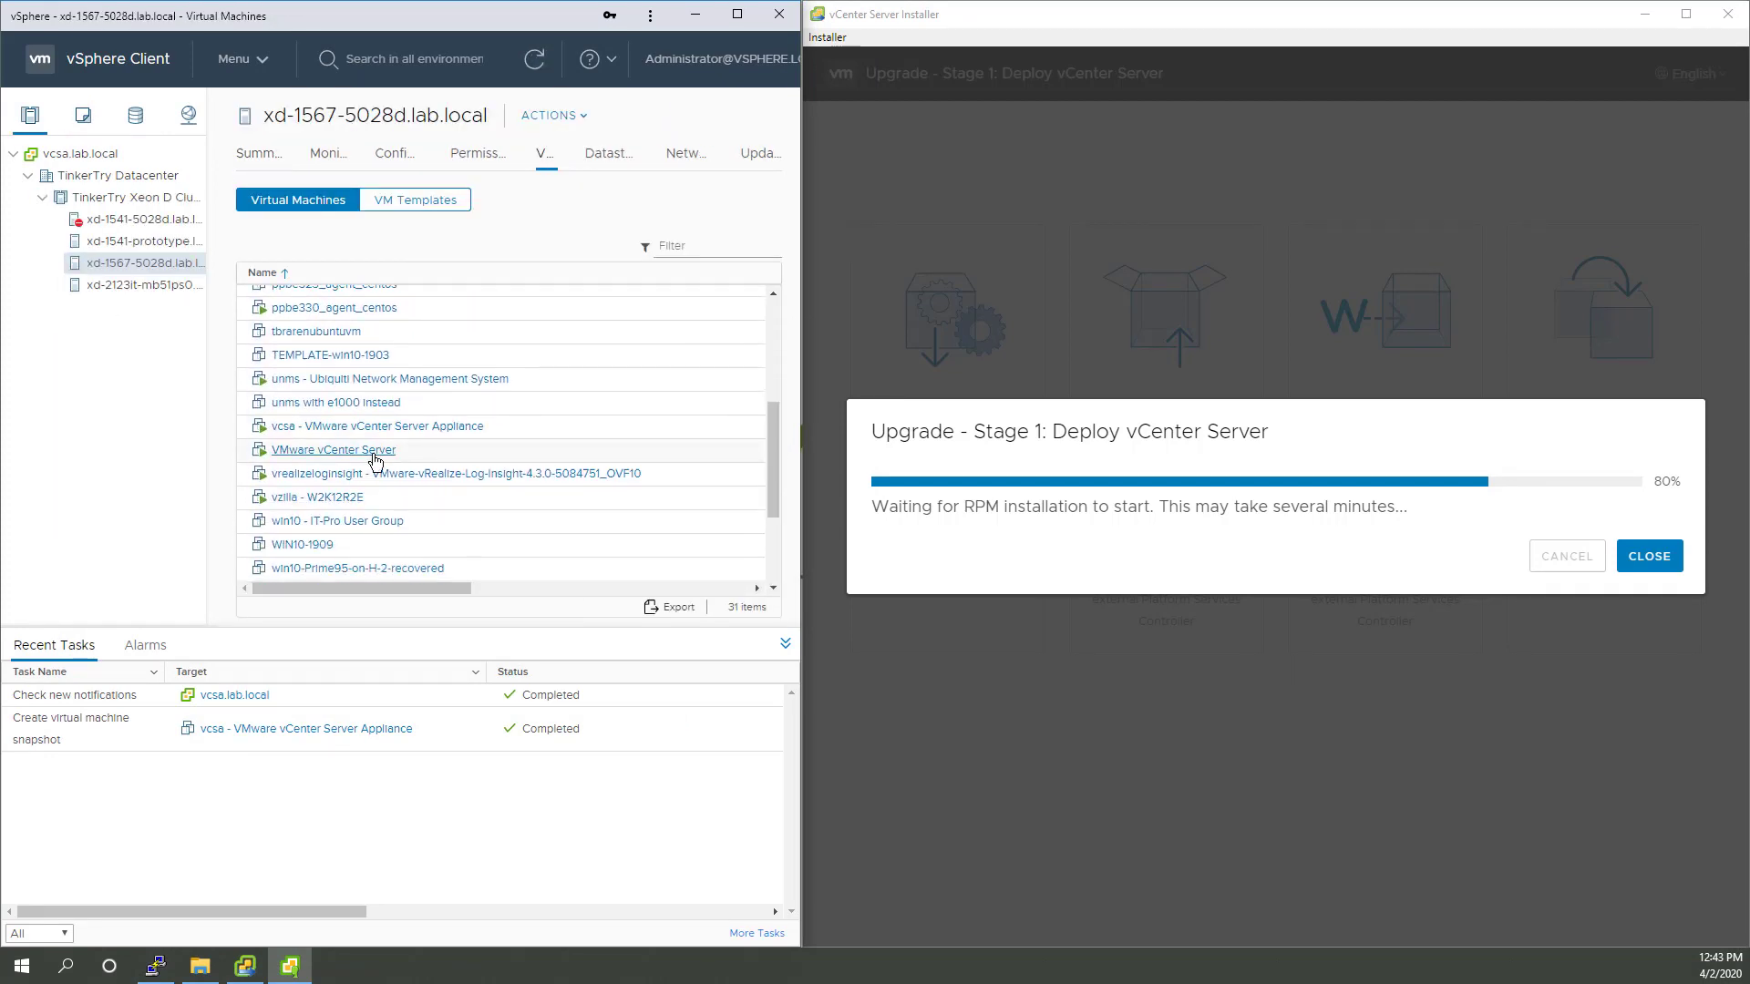
click(360, 451)
Step: Sort the new VM's datastore files by Modified, then return to the VM's Summary
click(567, 560)
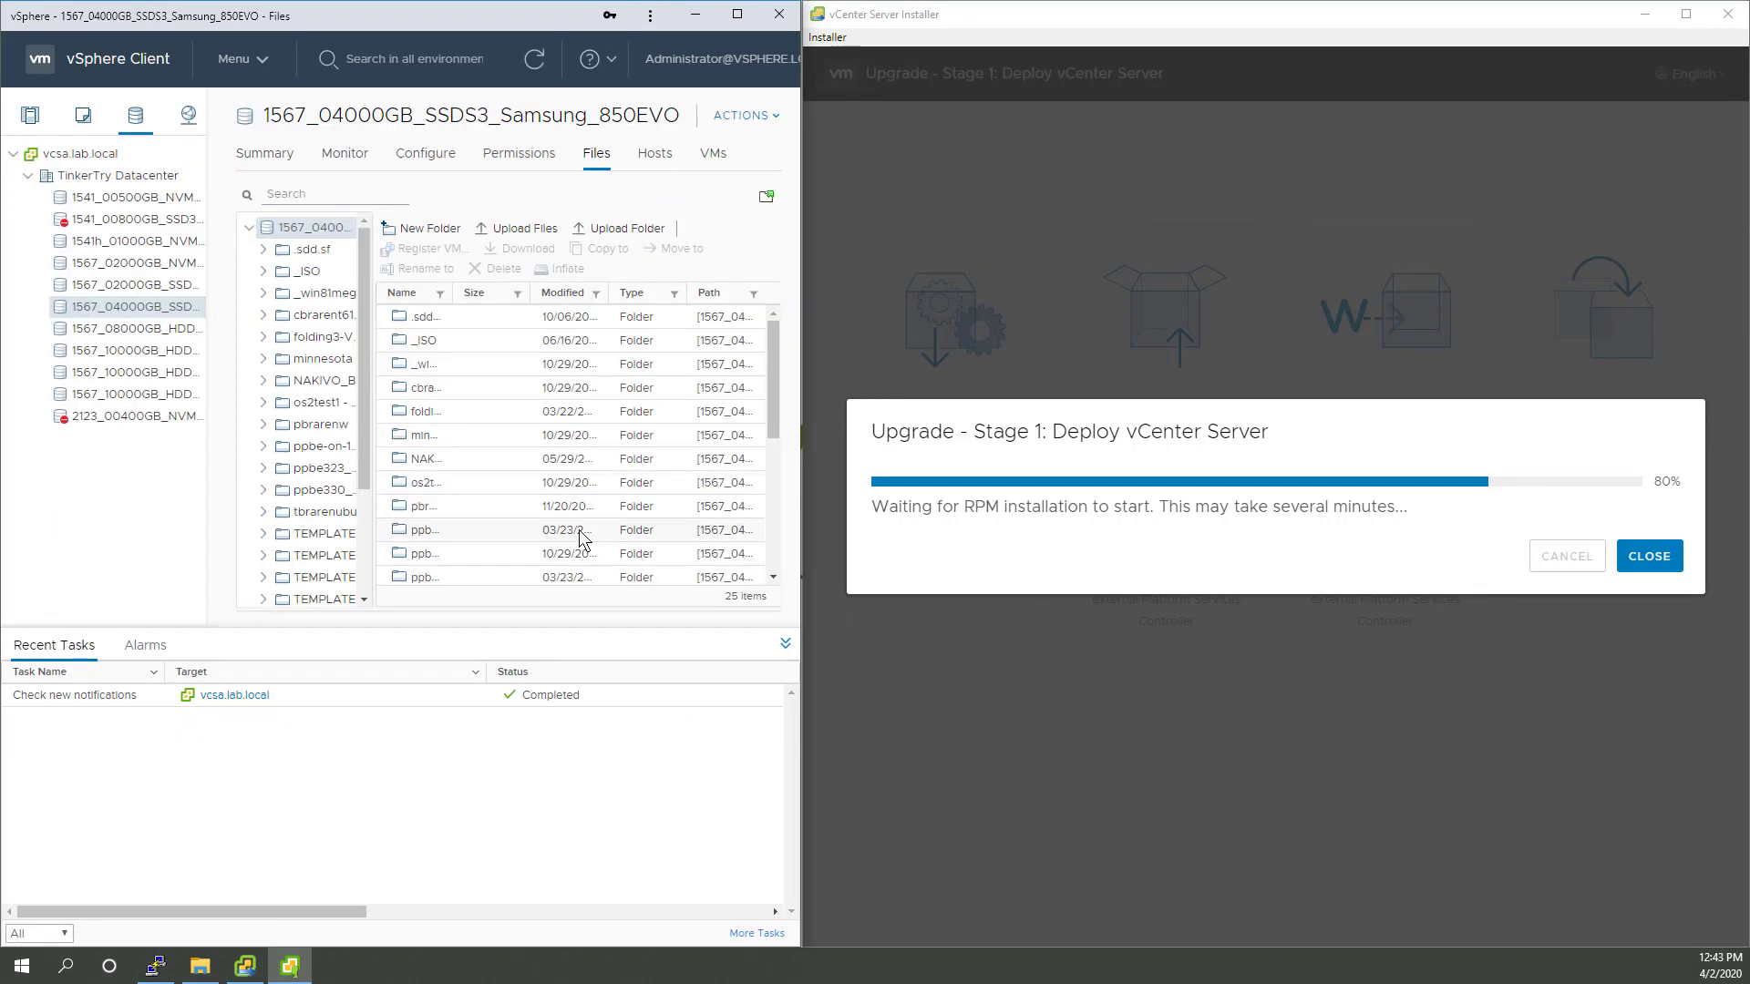
click(574, 301)
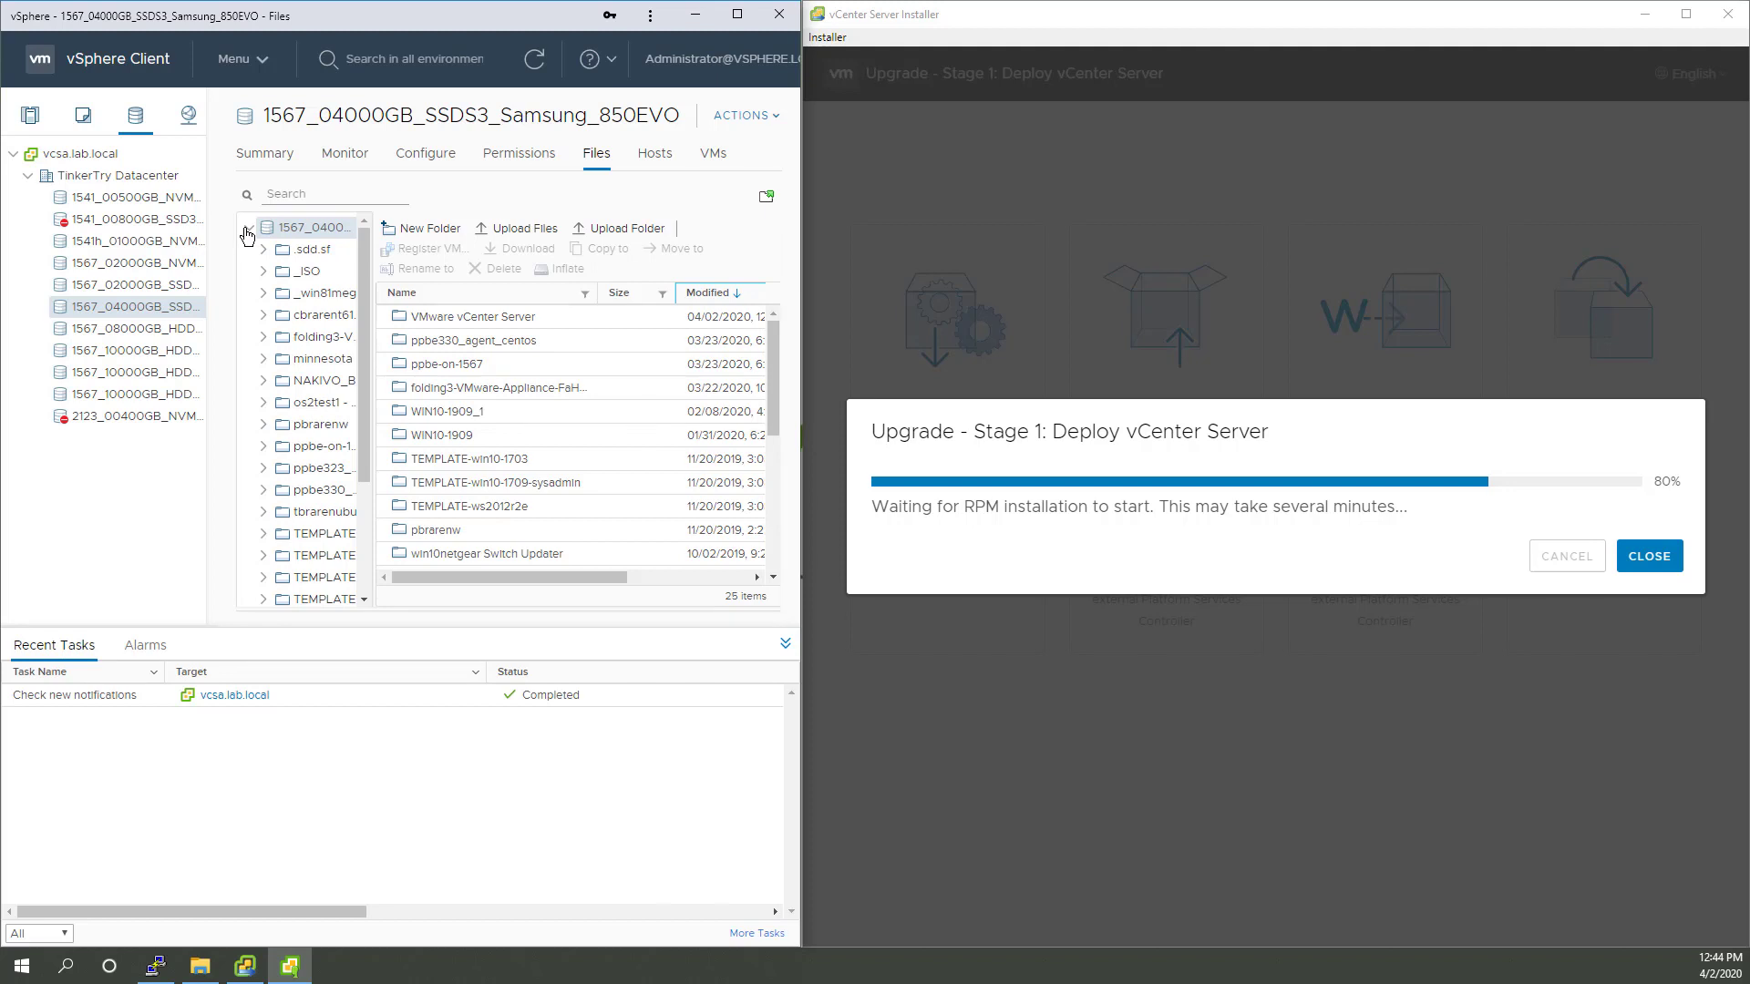
key(alt+Left)
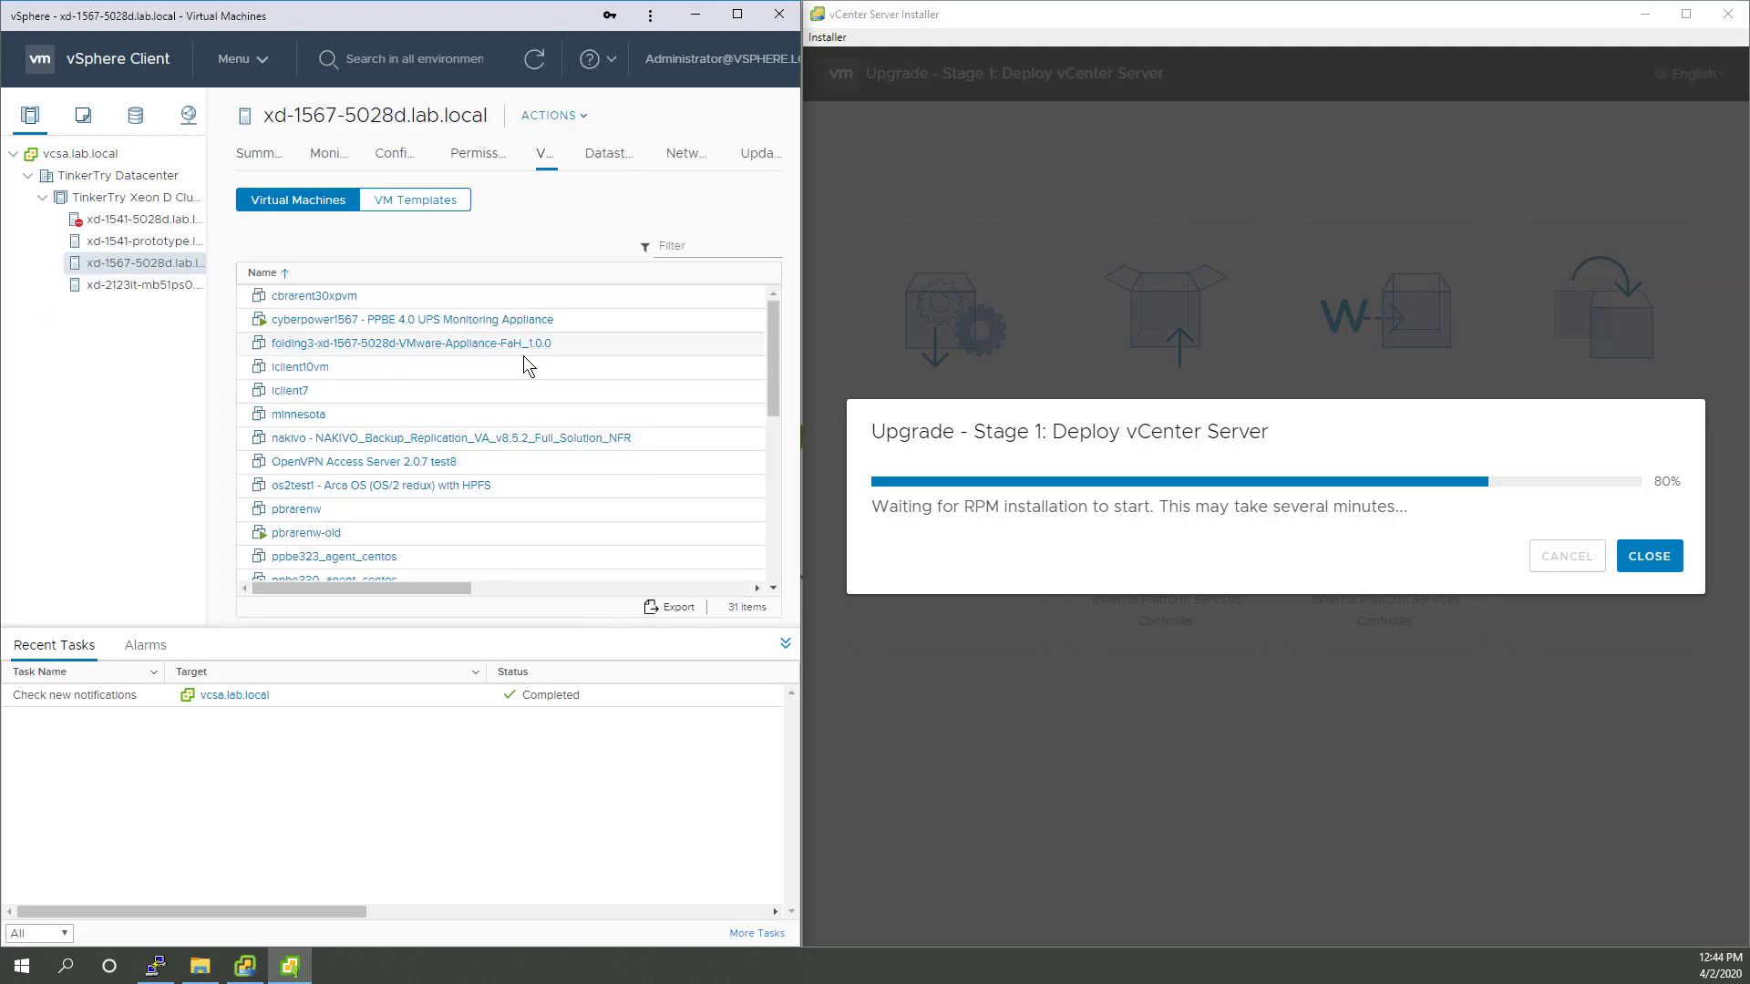
scroll(640, 459, down, 5)
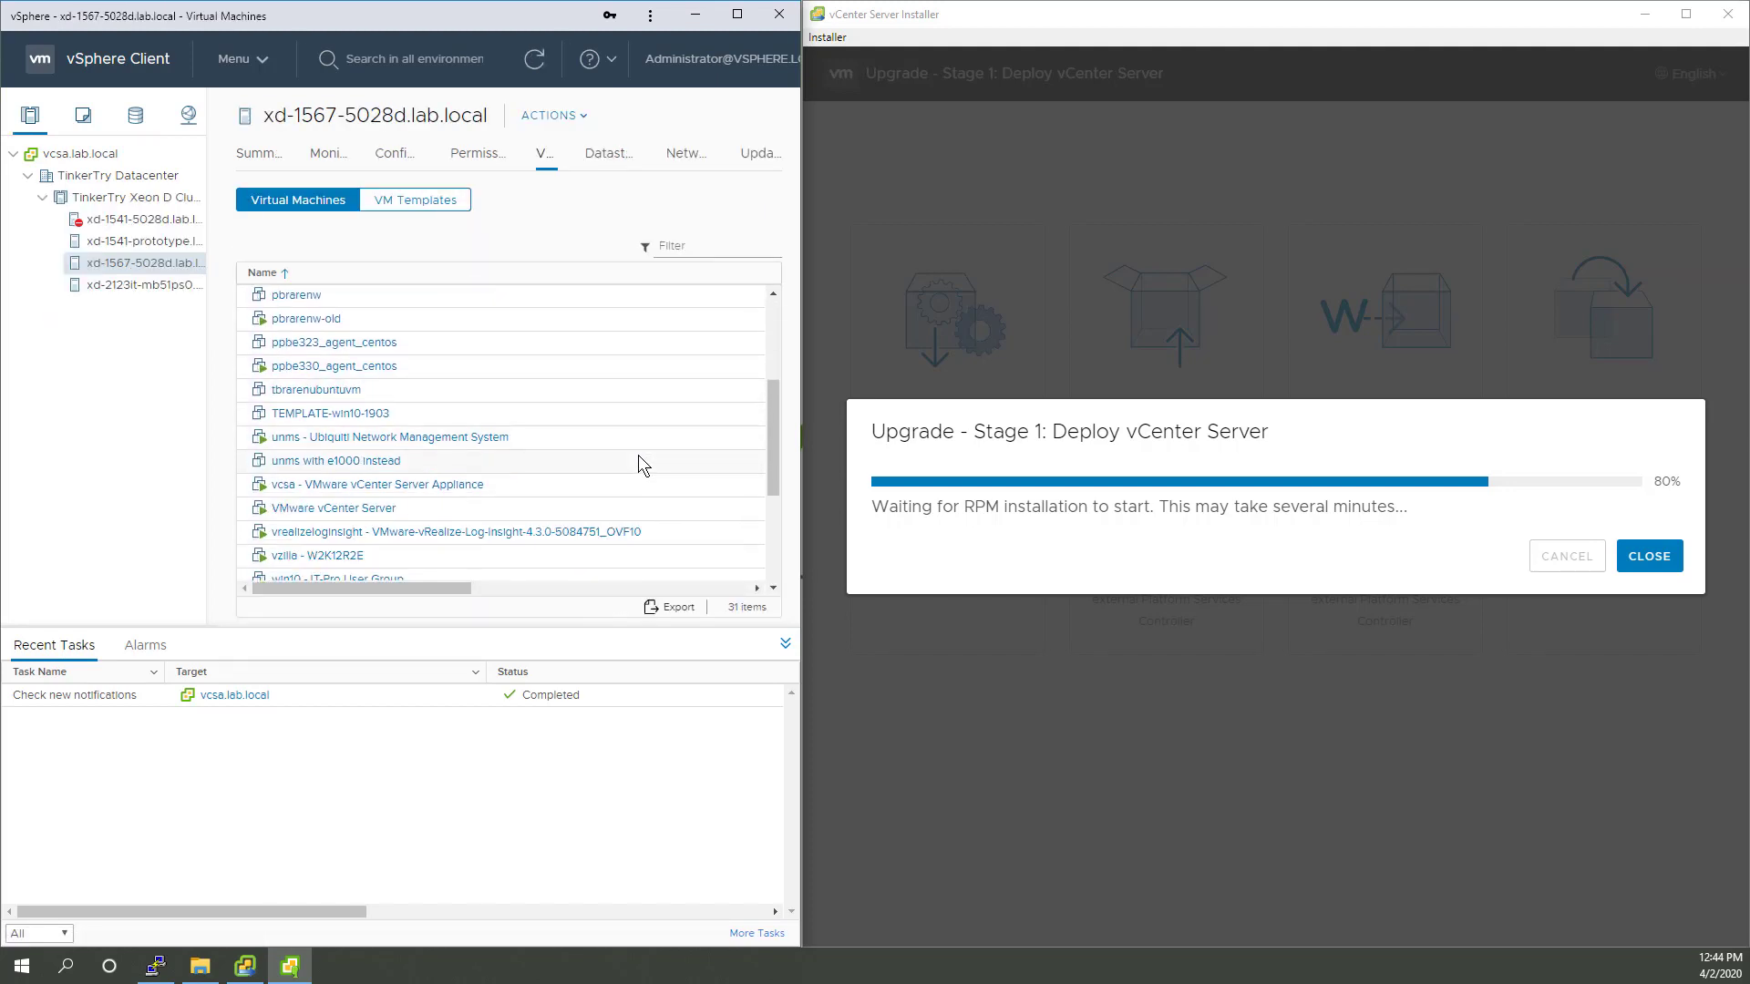
scroll(639, 456, down, 1)
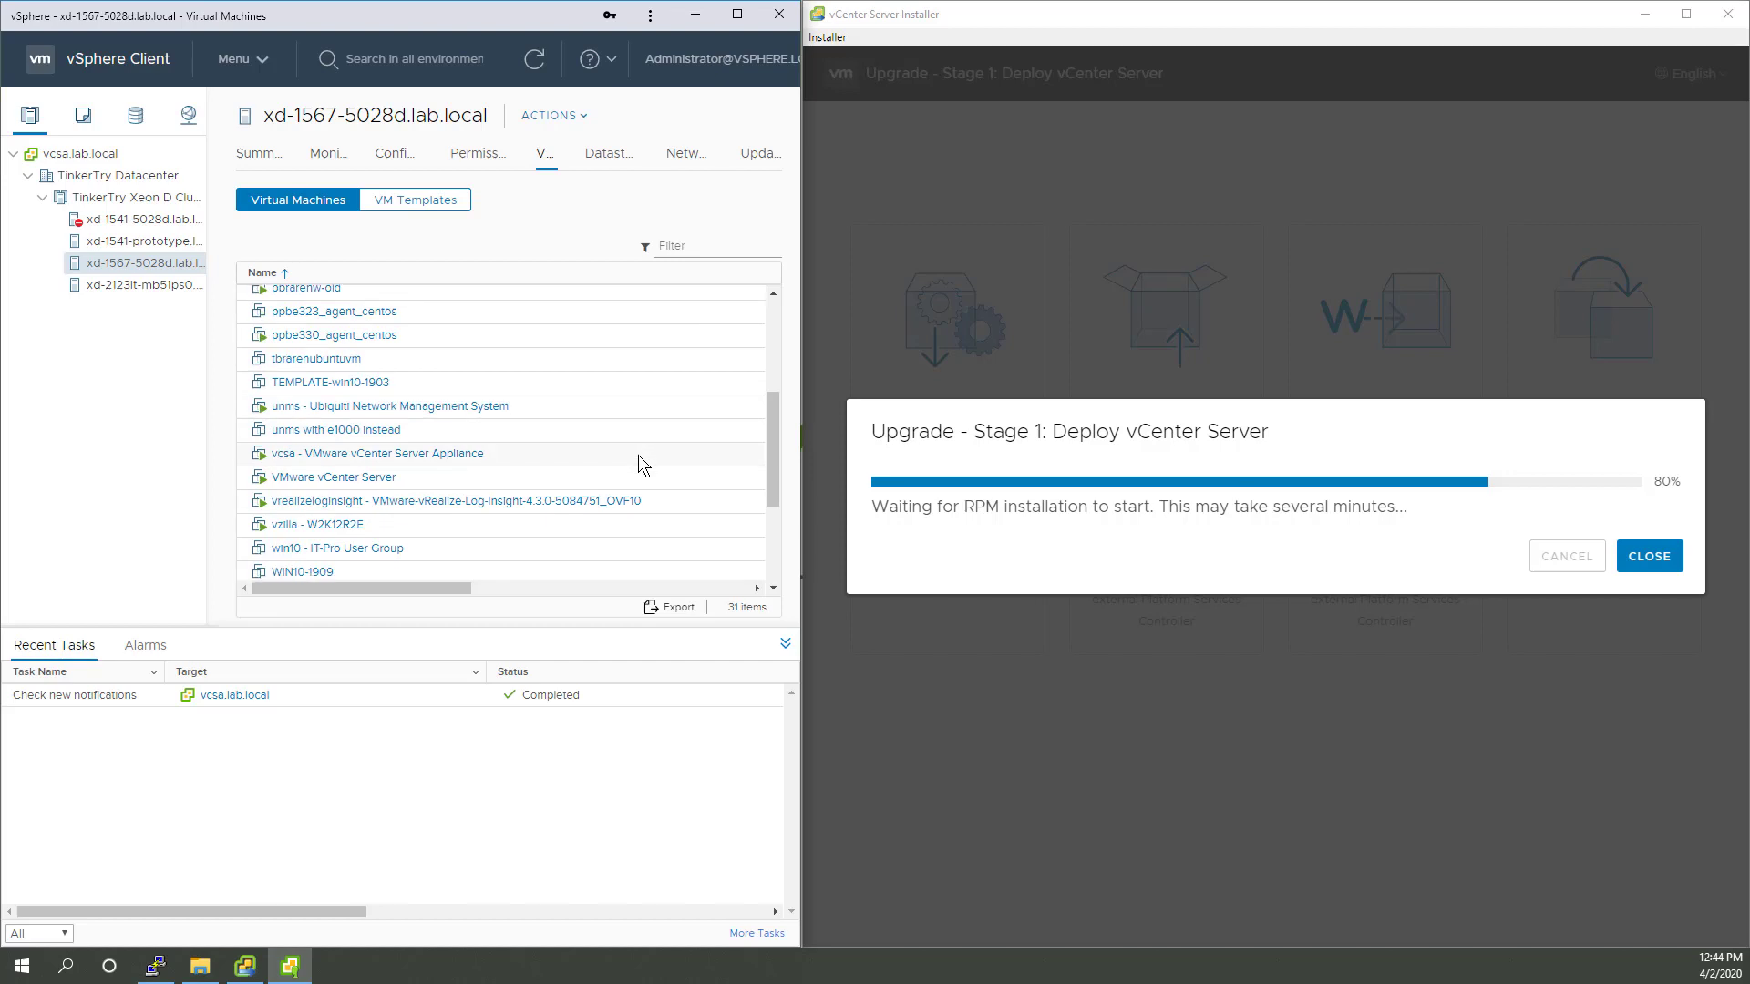
click(362, 475)
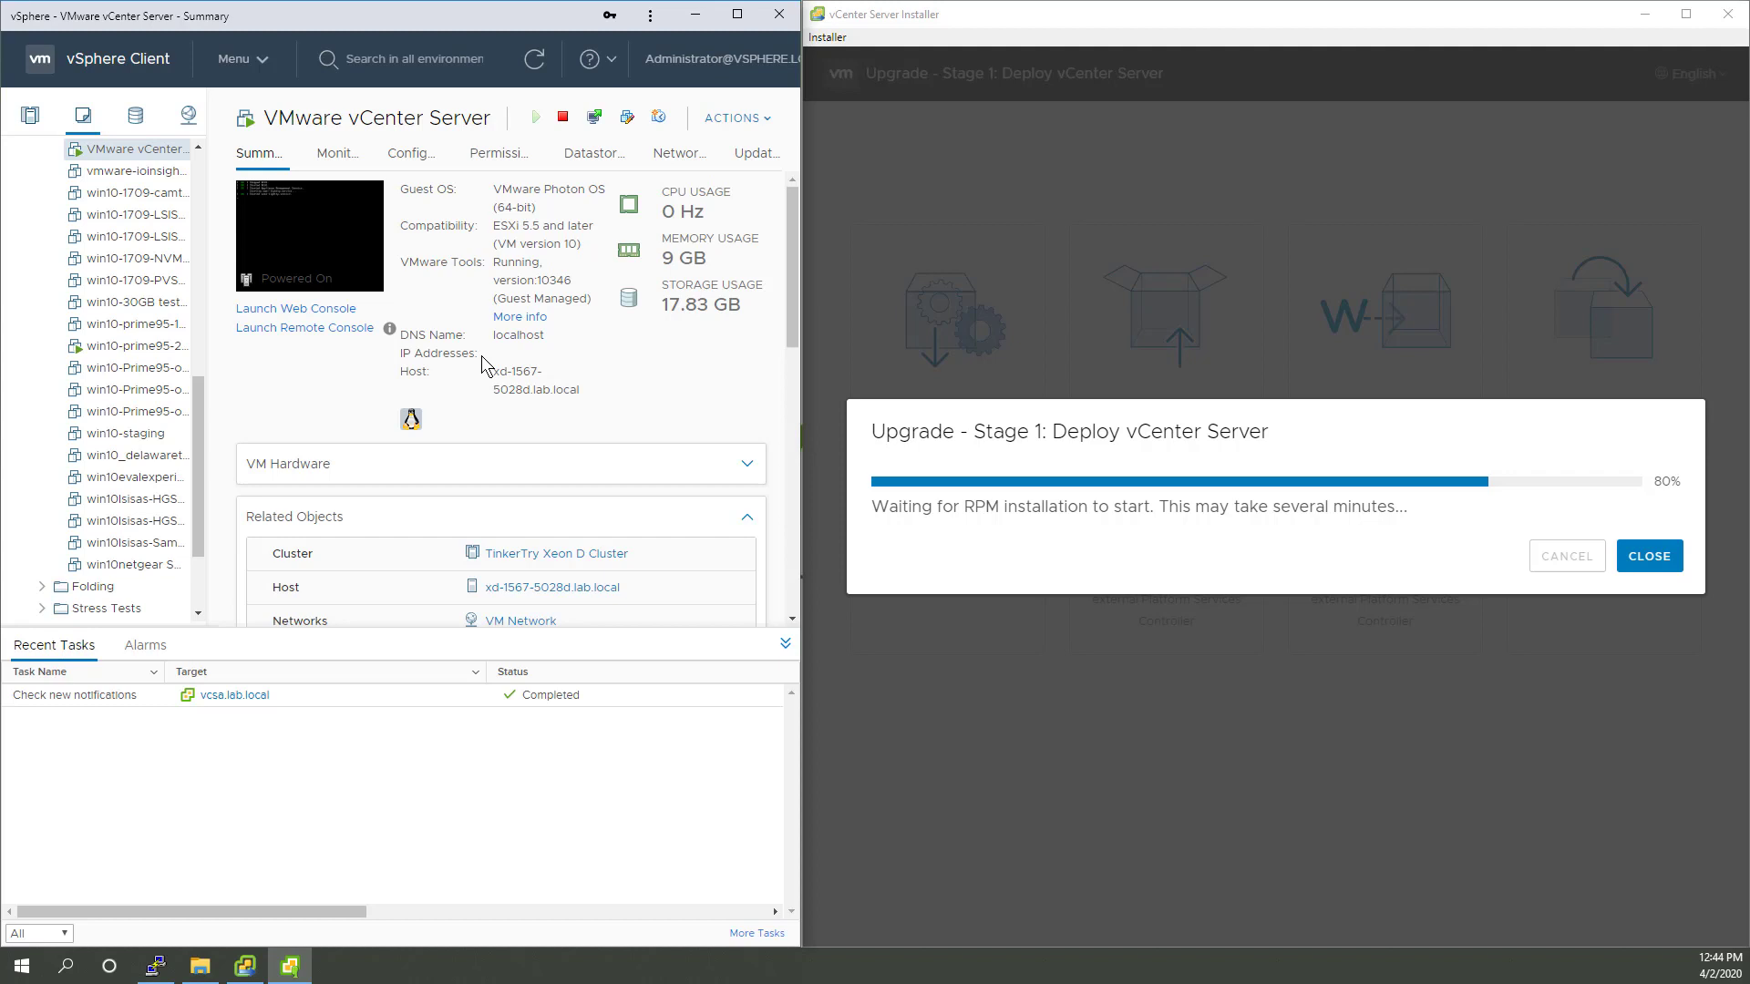
Step: Read the 10.10.1.157:5480 setup address in the new VM's remote console, close it, and view performance charts
click(341, 328)
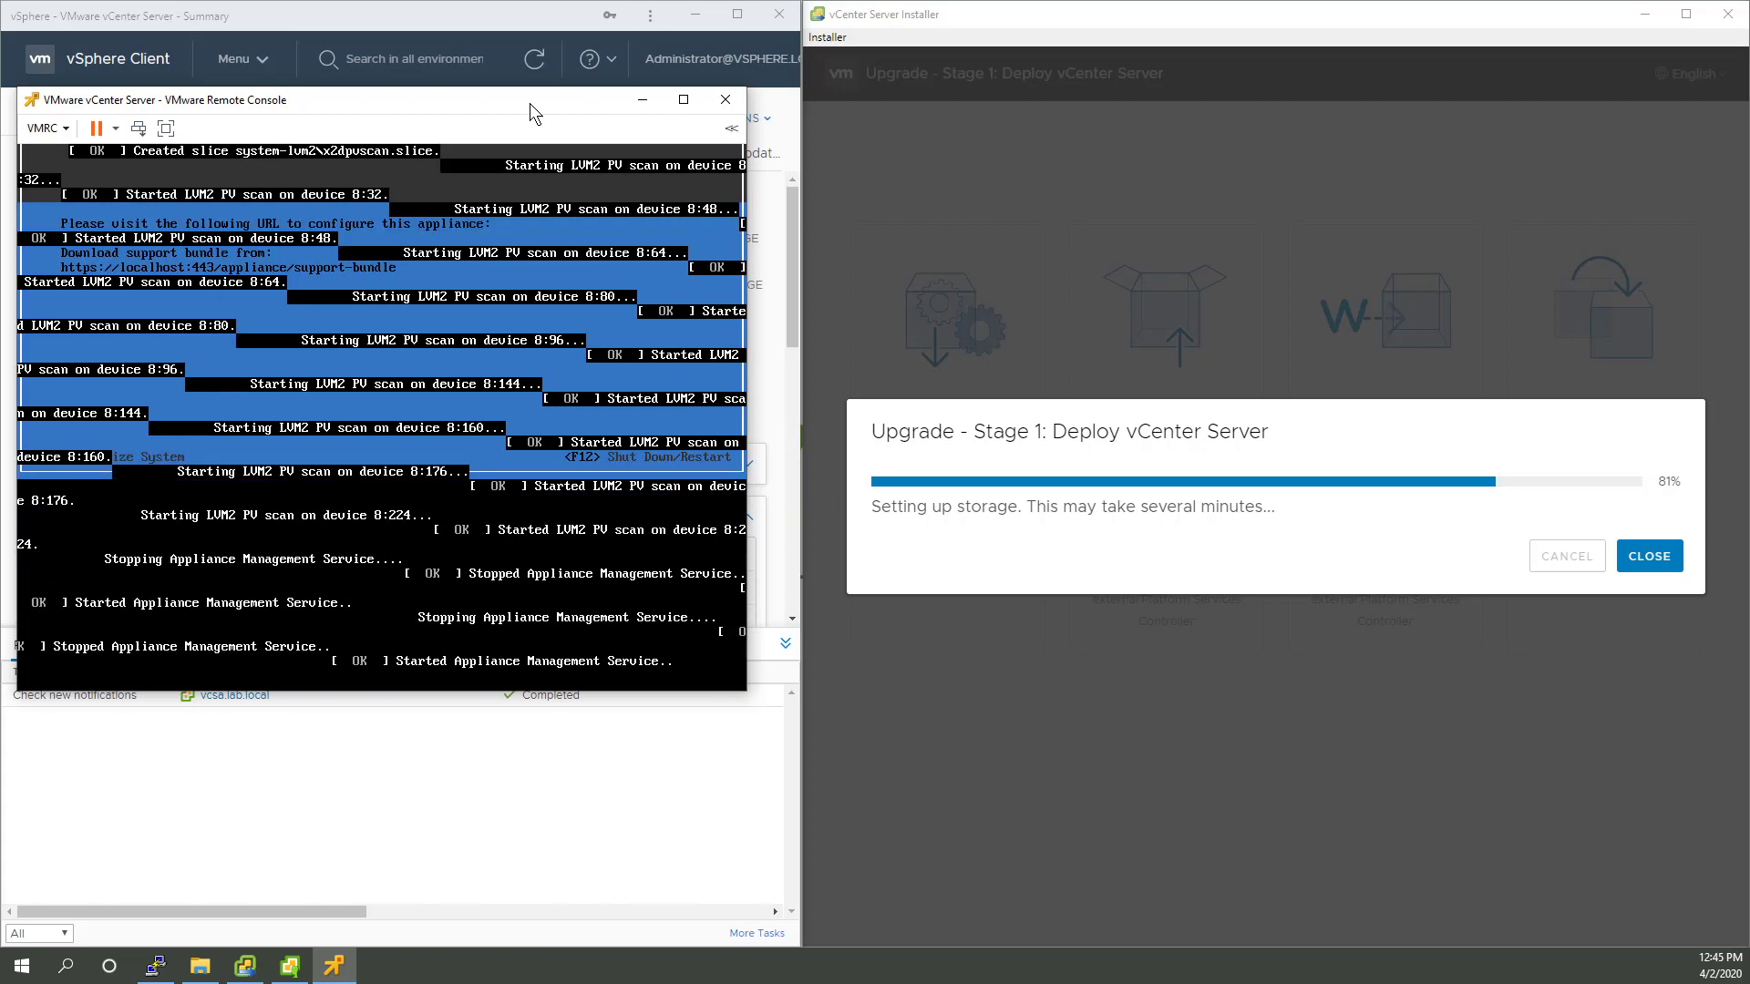
drag(529, 102, 550, 321)
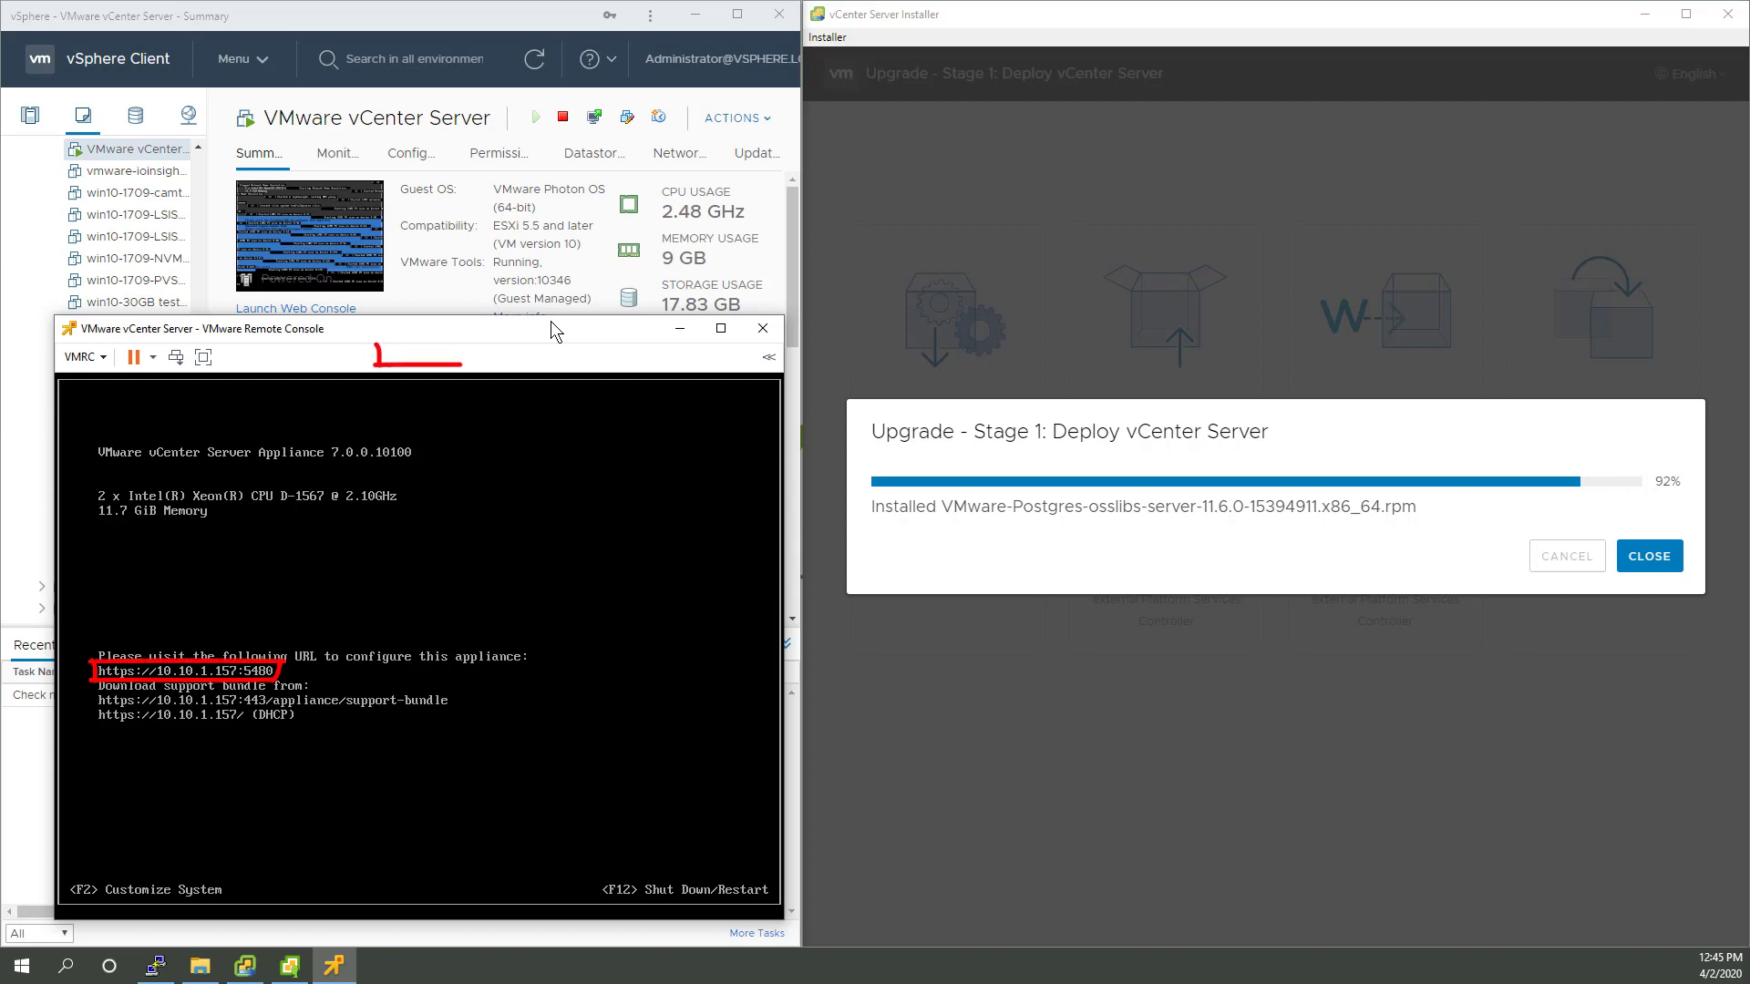
key(alt+F4)
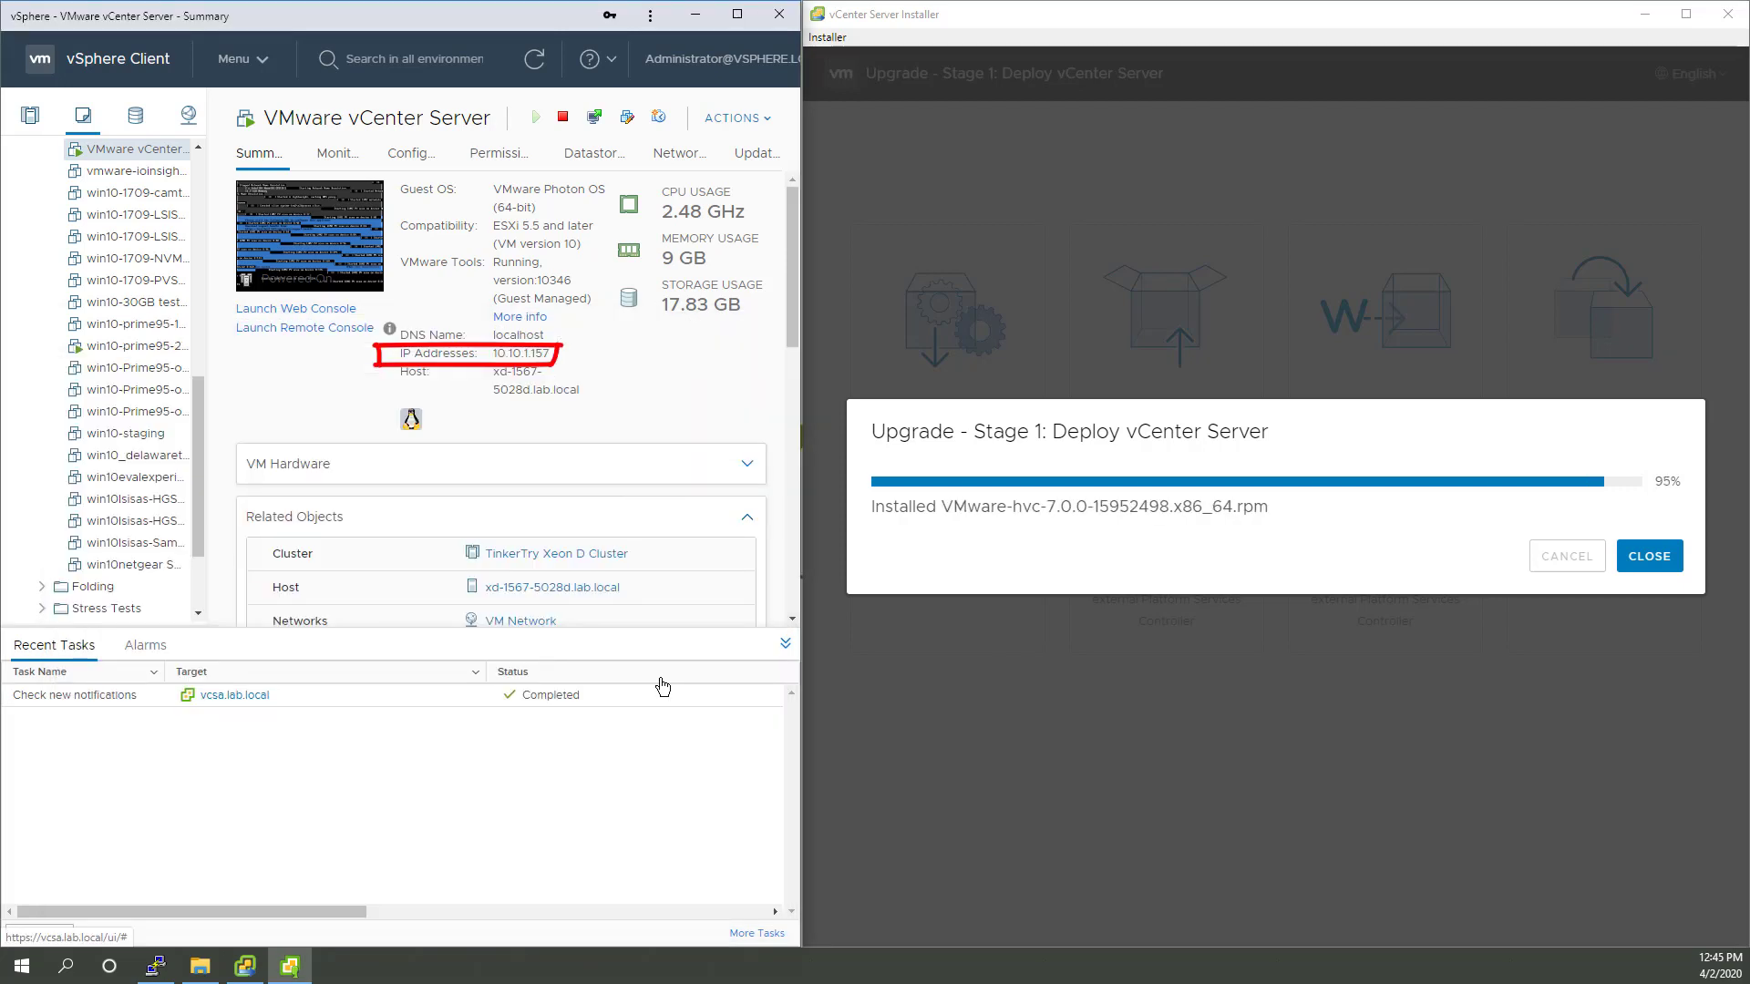
click(337, 153)
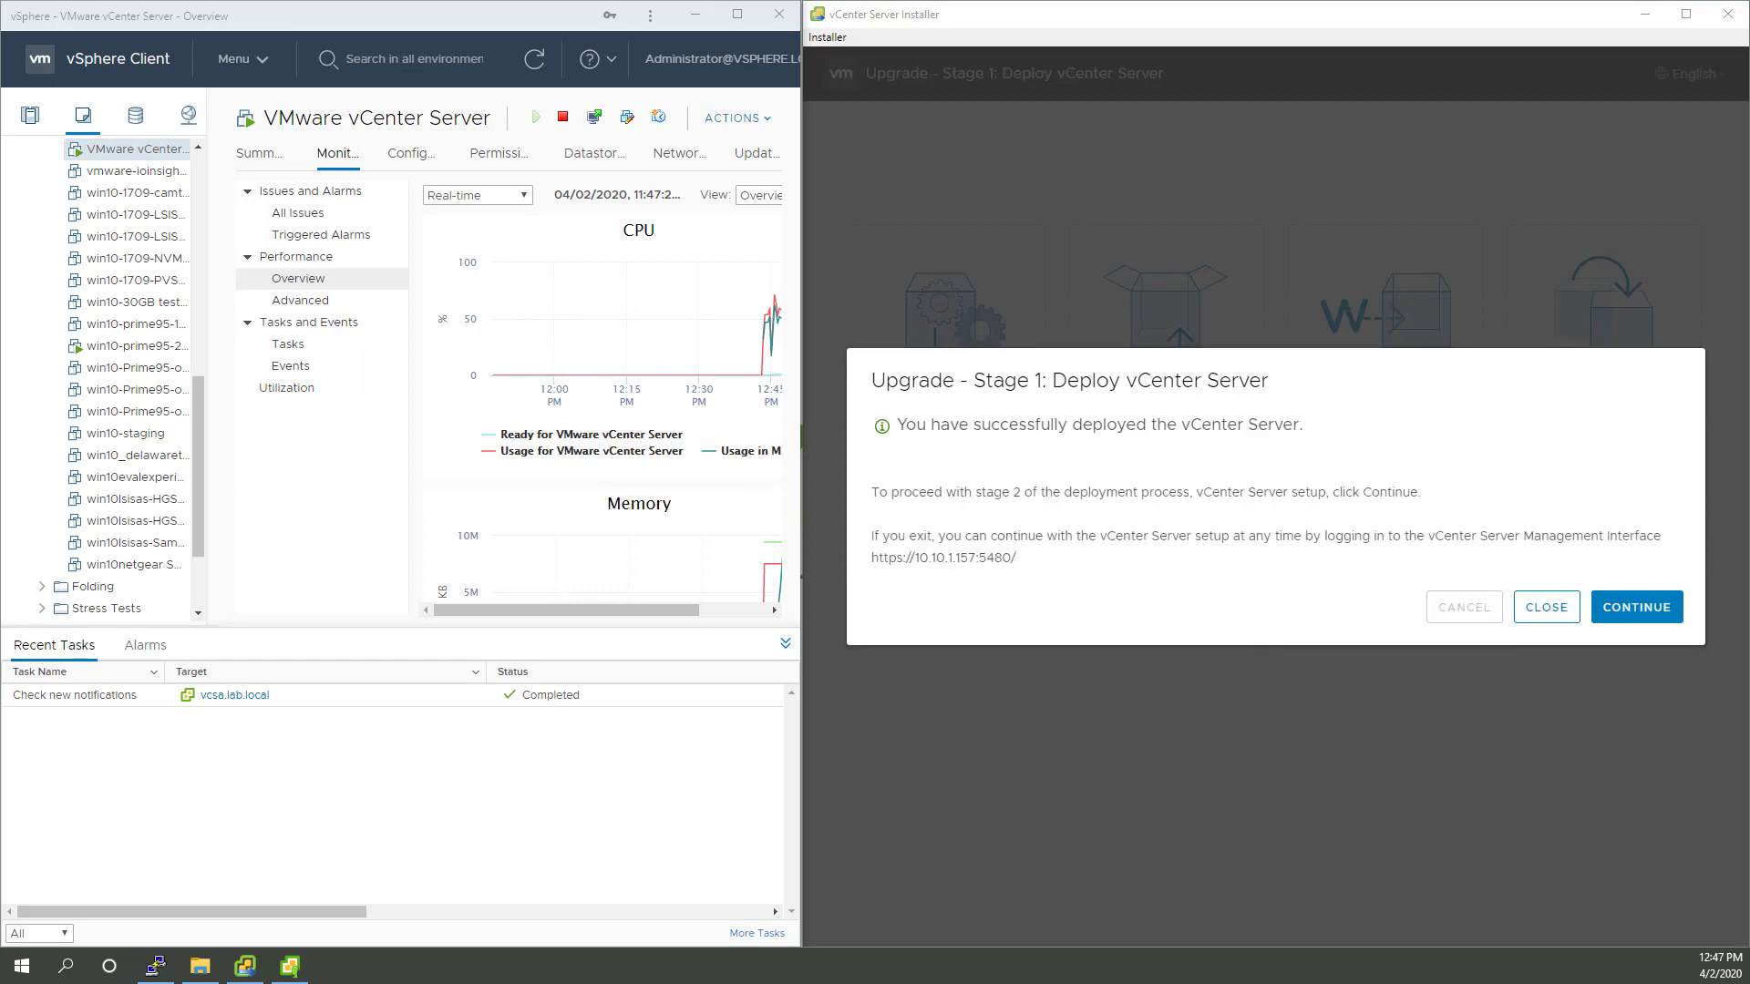
Step: Return to the new VM's Summary and list host xd-1567-5028d's VMs, old and new
click(199, 145)
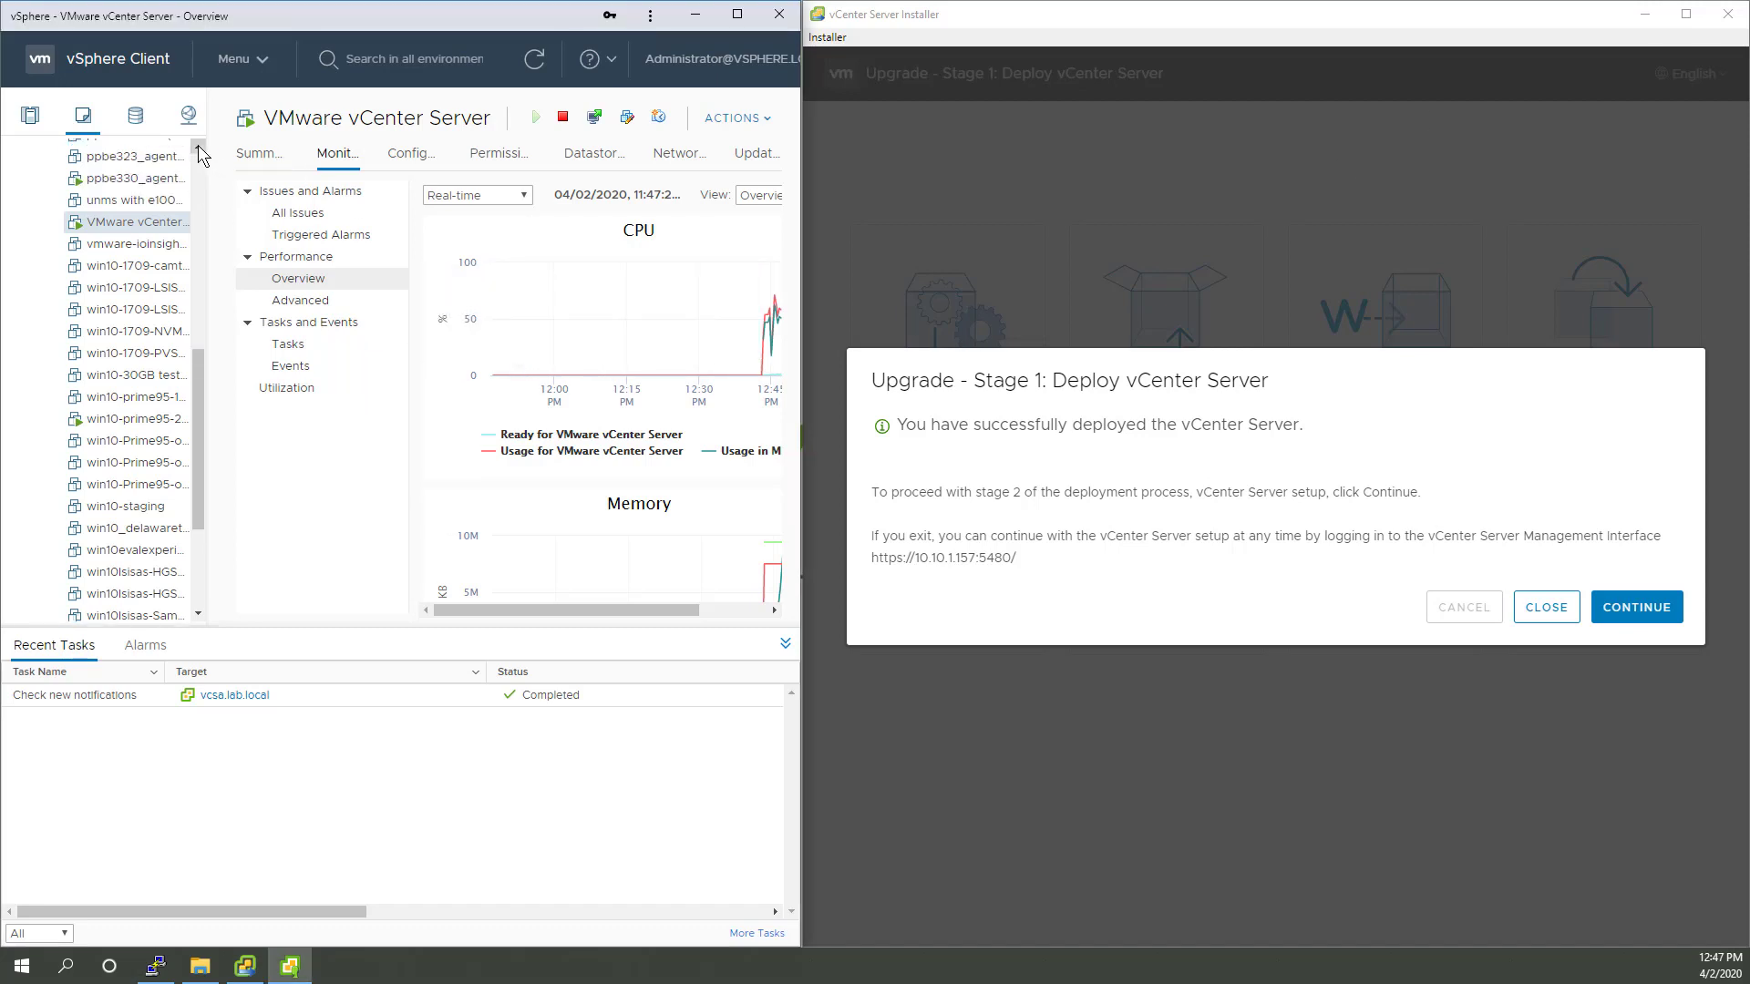
click(198, 146)
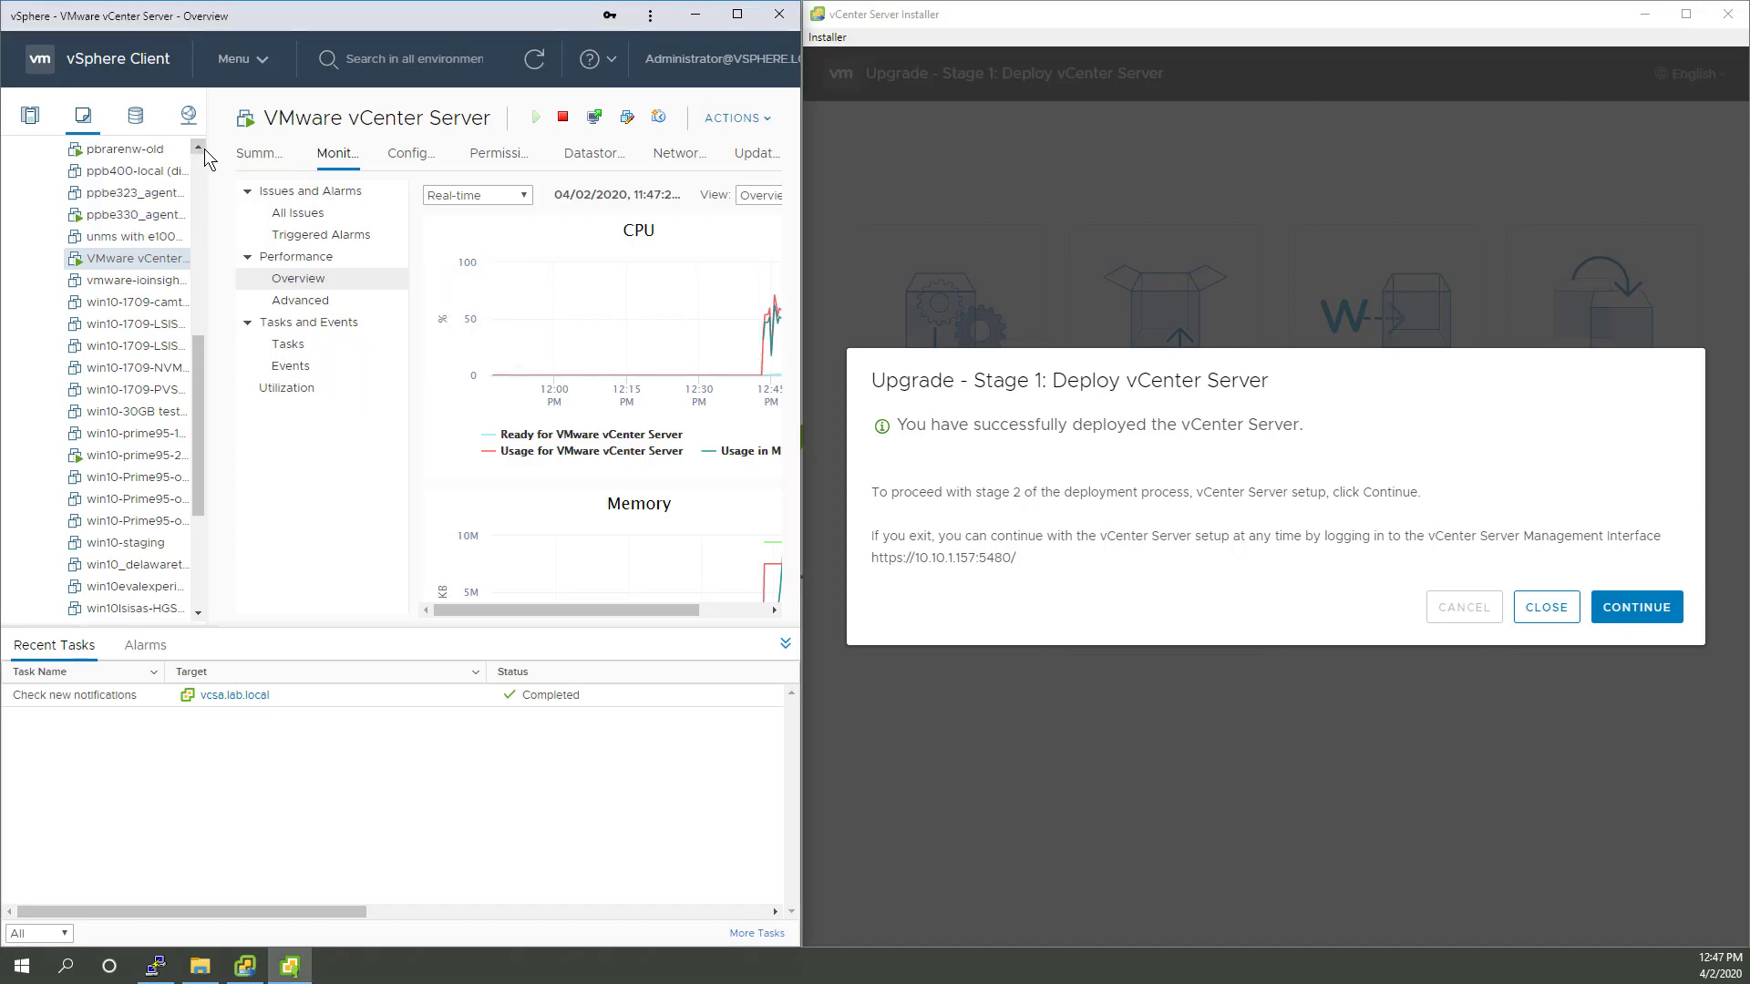
click(259, 153)
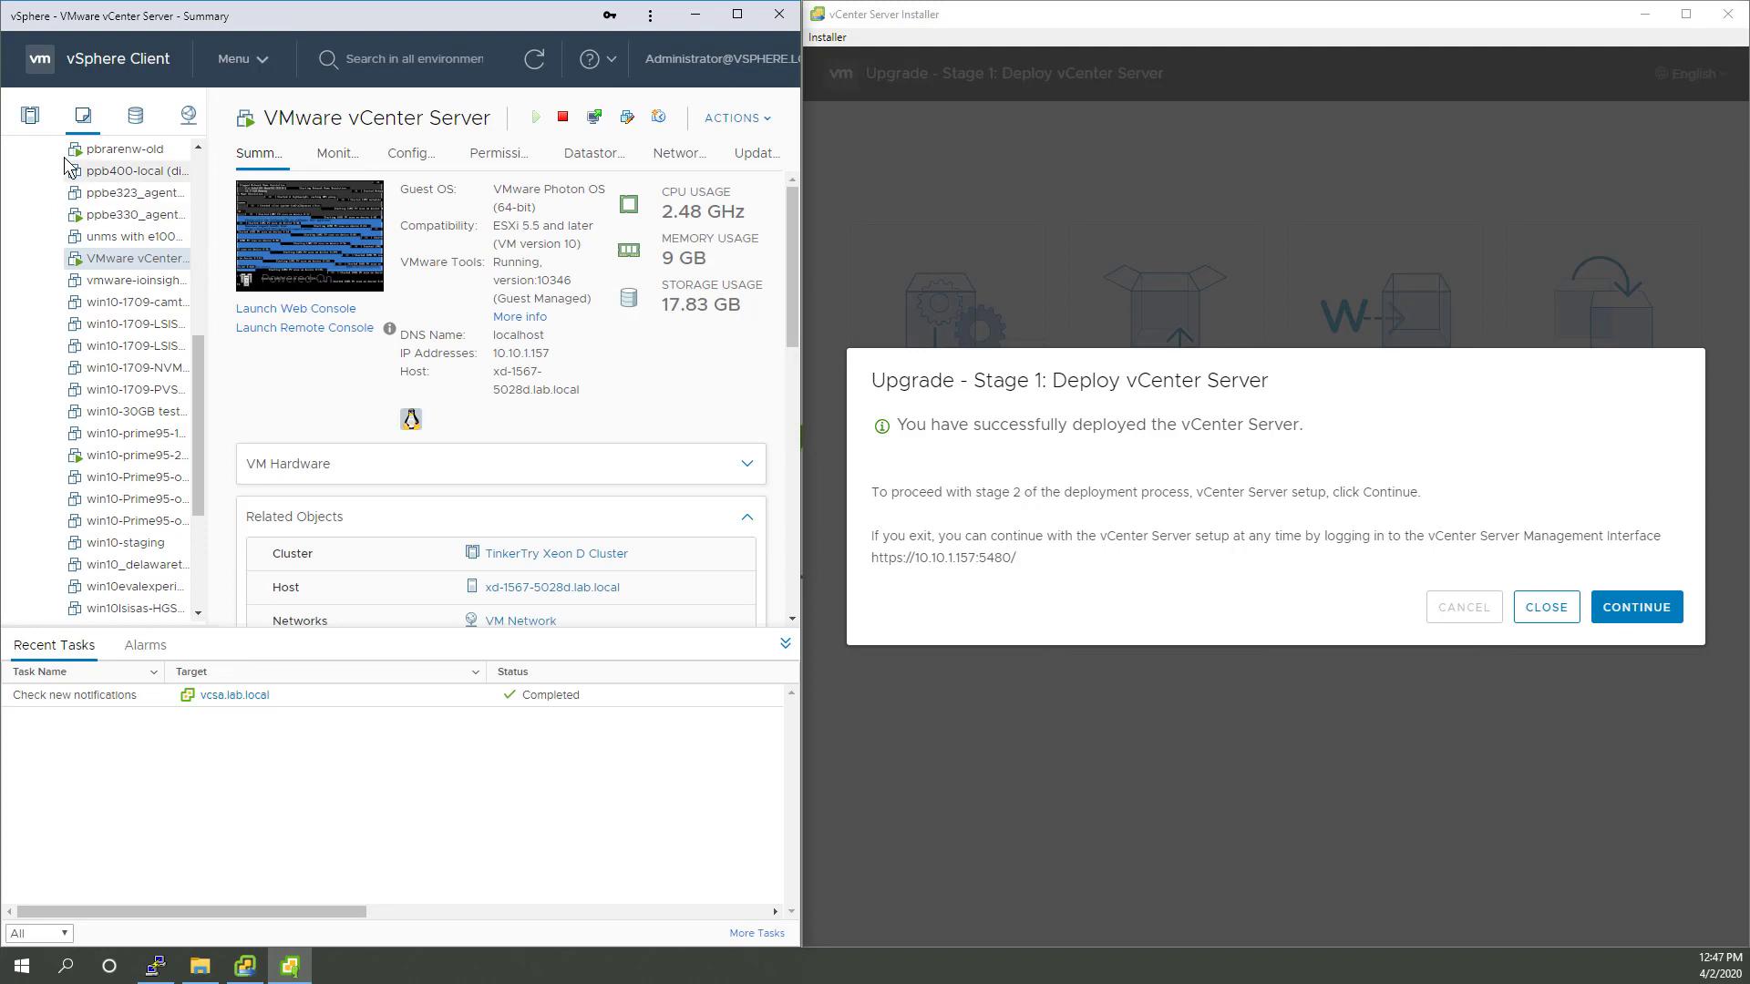
click(30, 115)
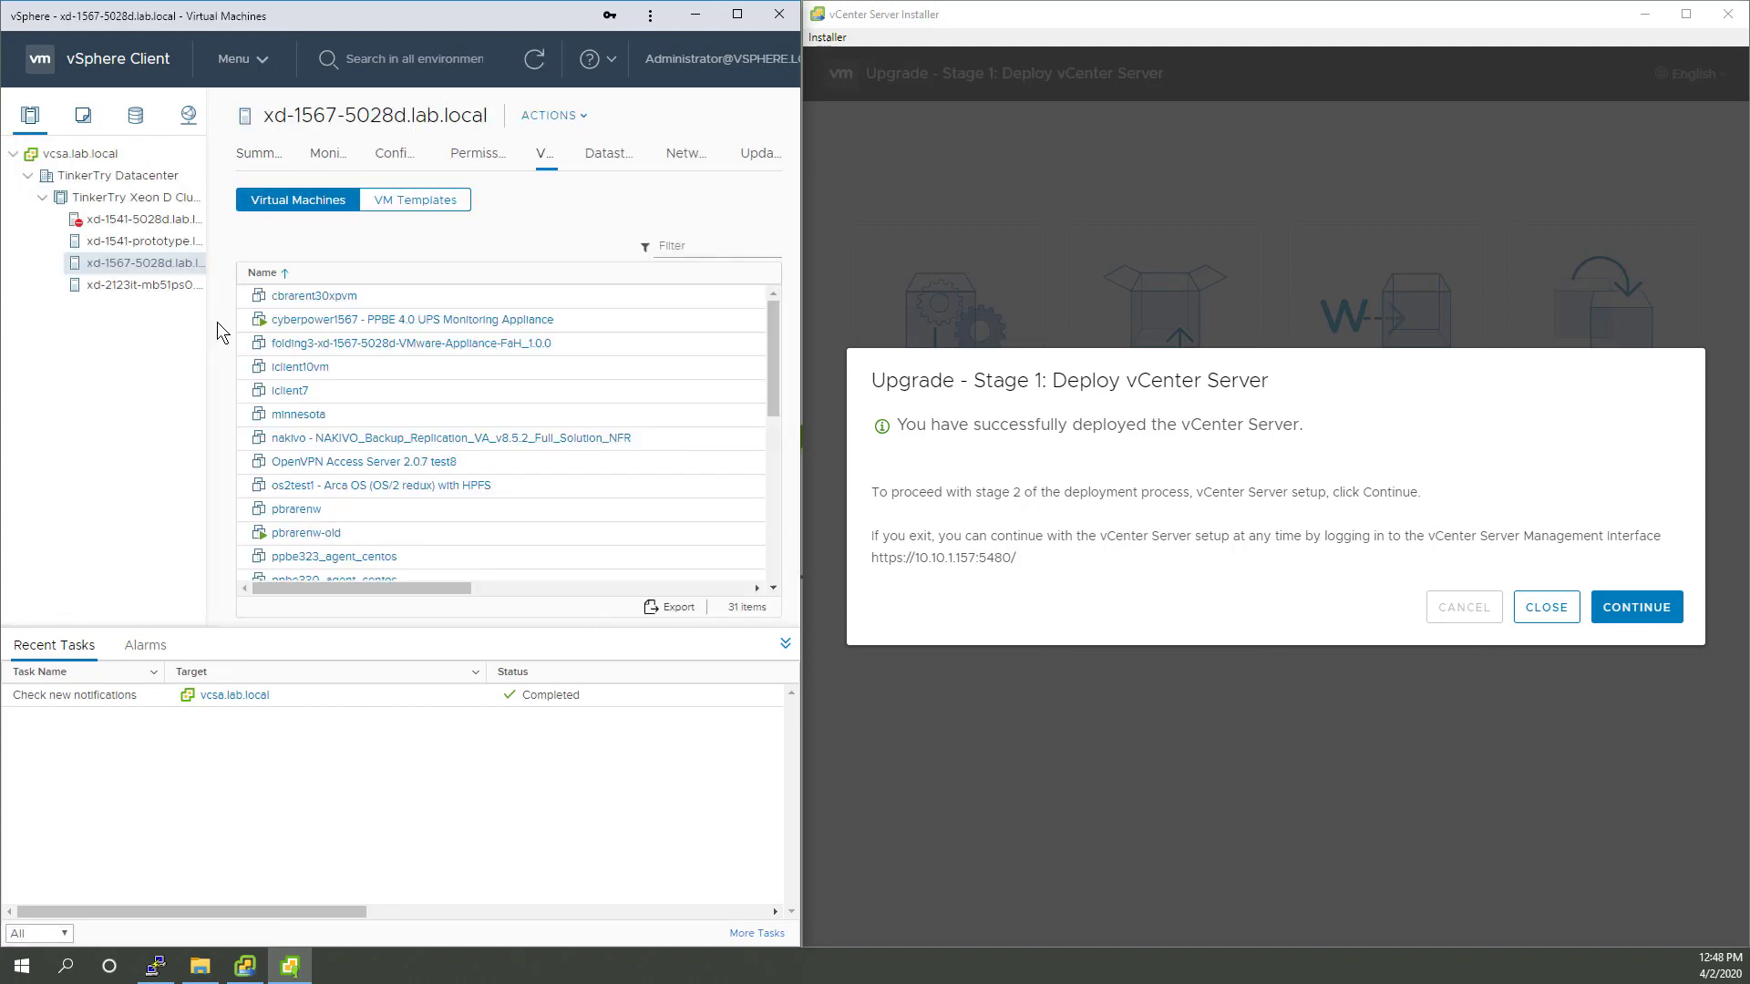
scroll(461, 407, down, 3)
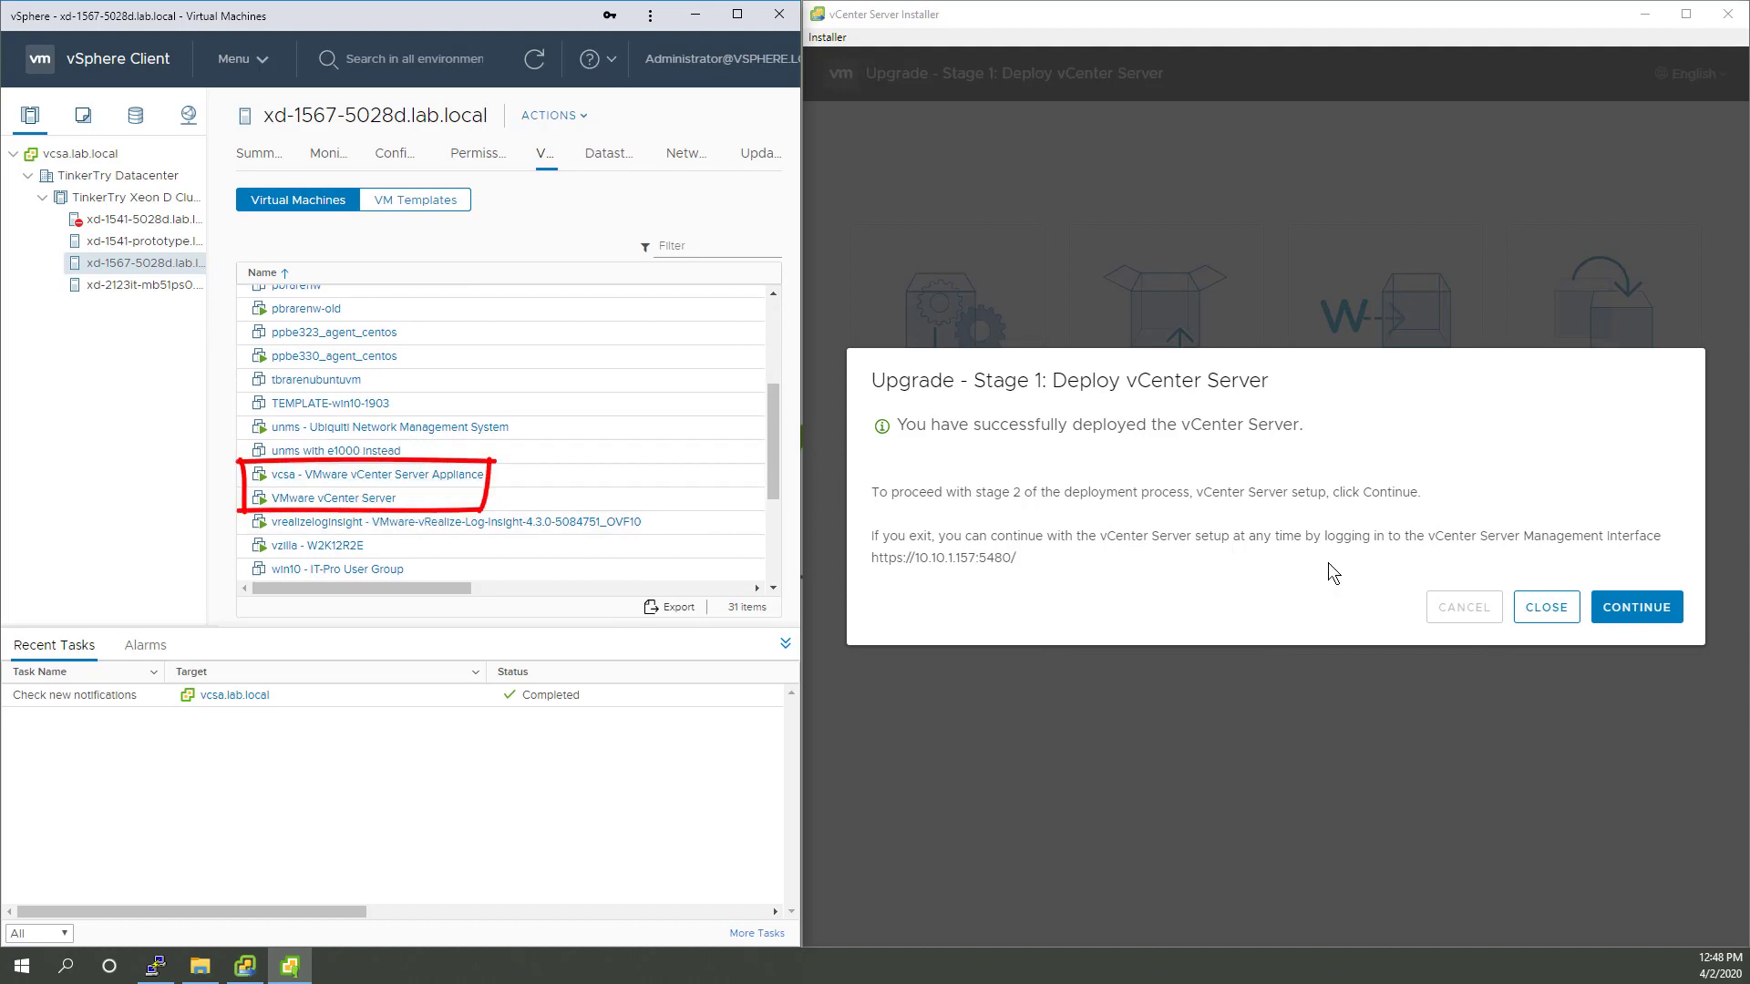
click(1685, 14)
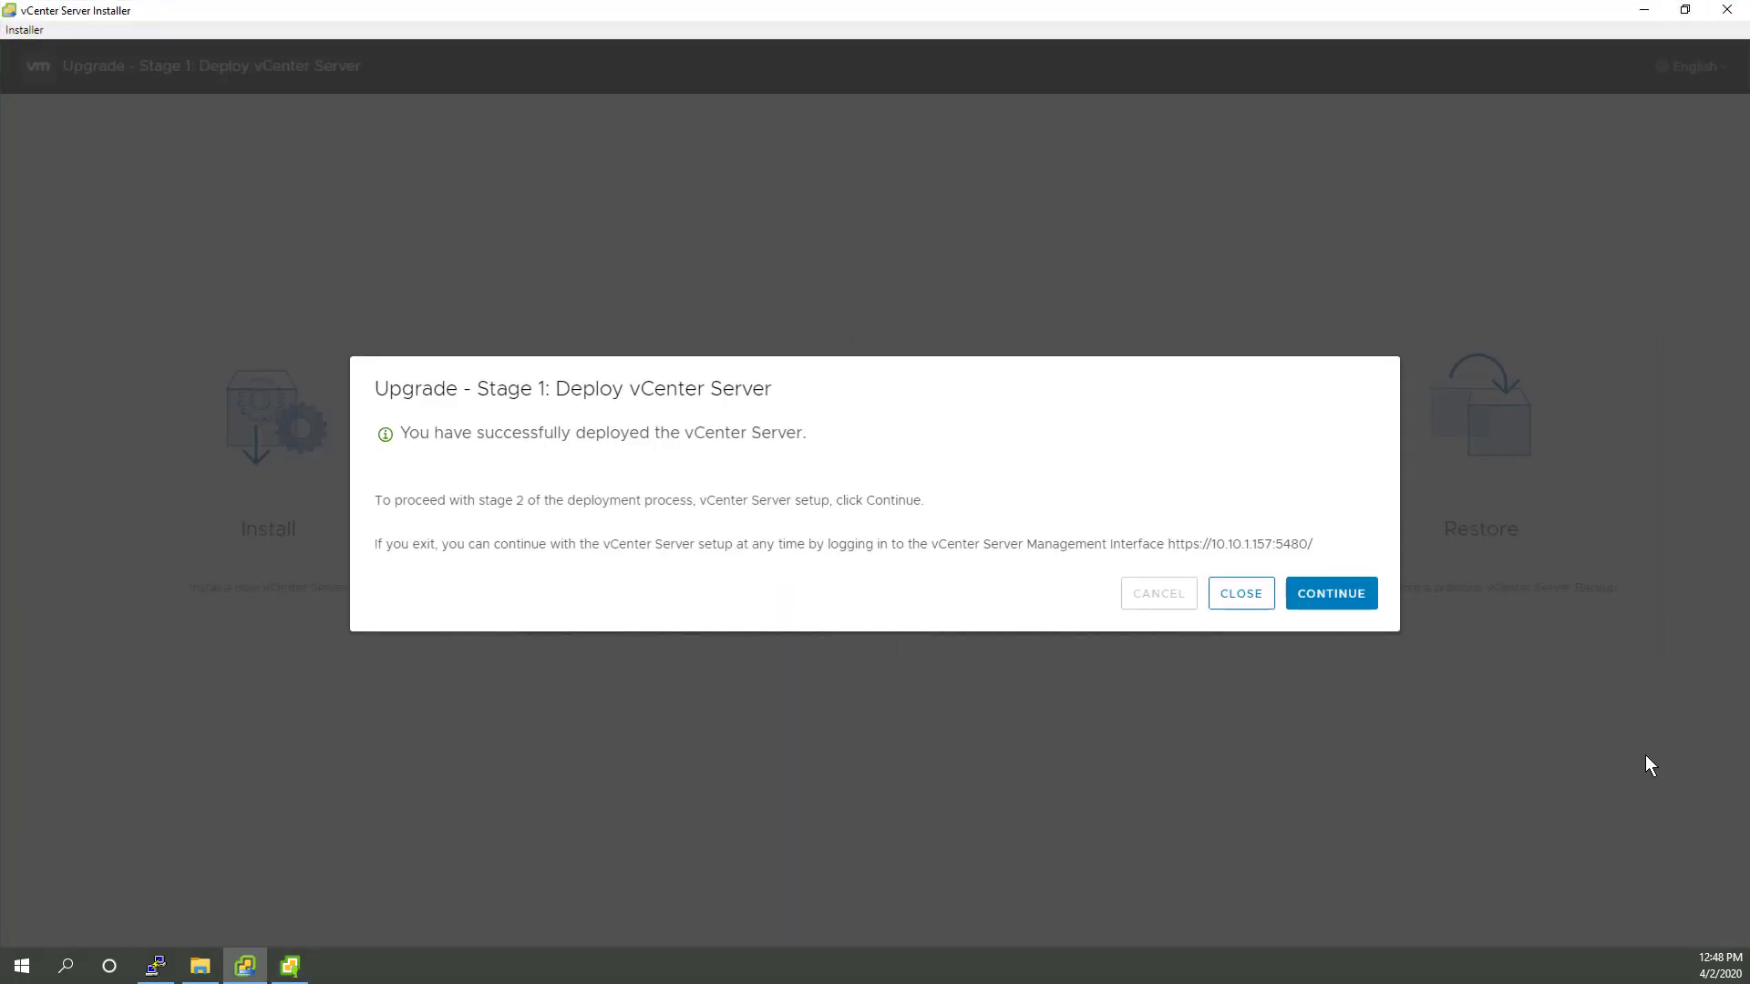
double_click(920, 8)
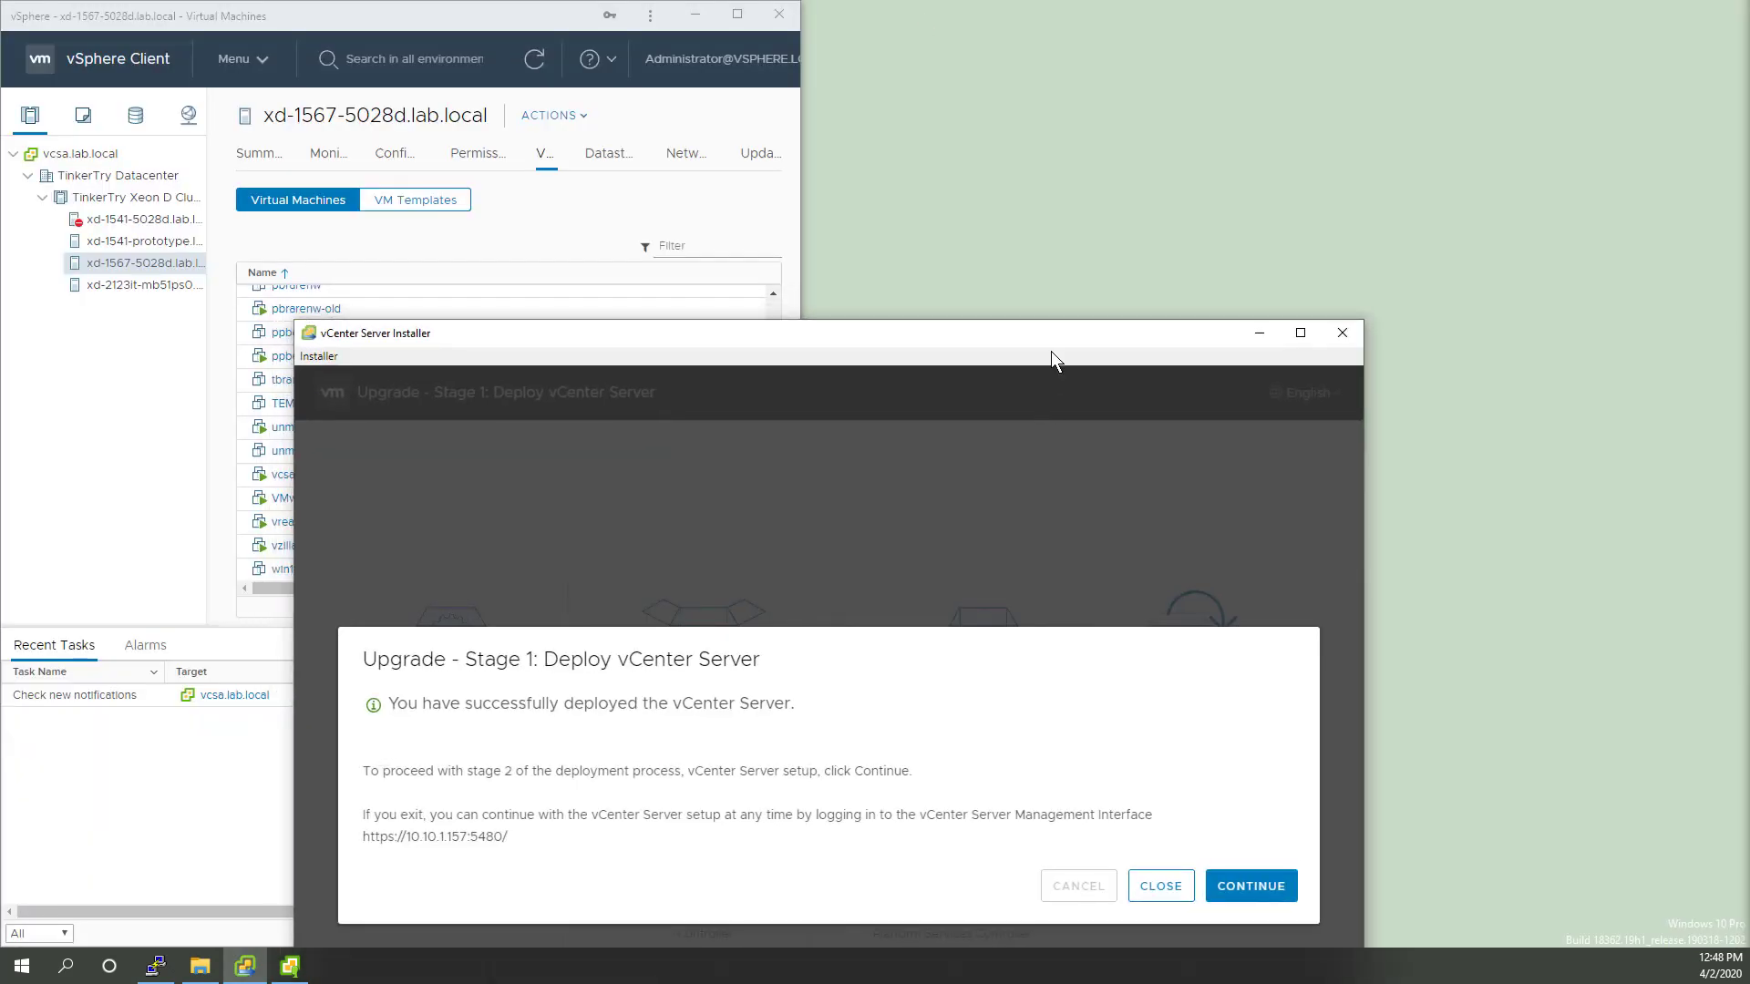
drag(1052, 352, 1206, 60)
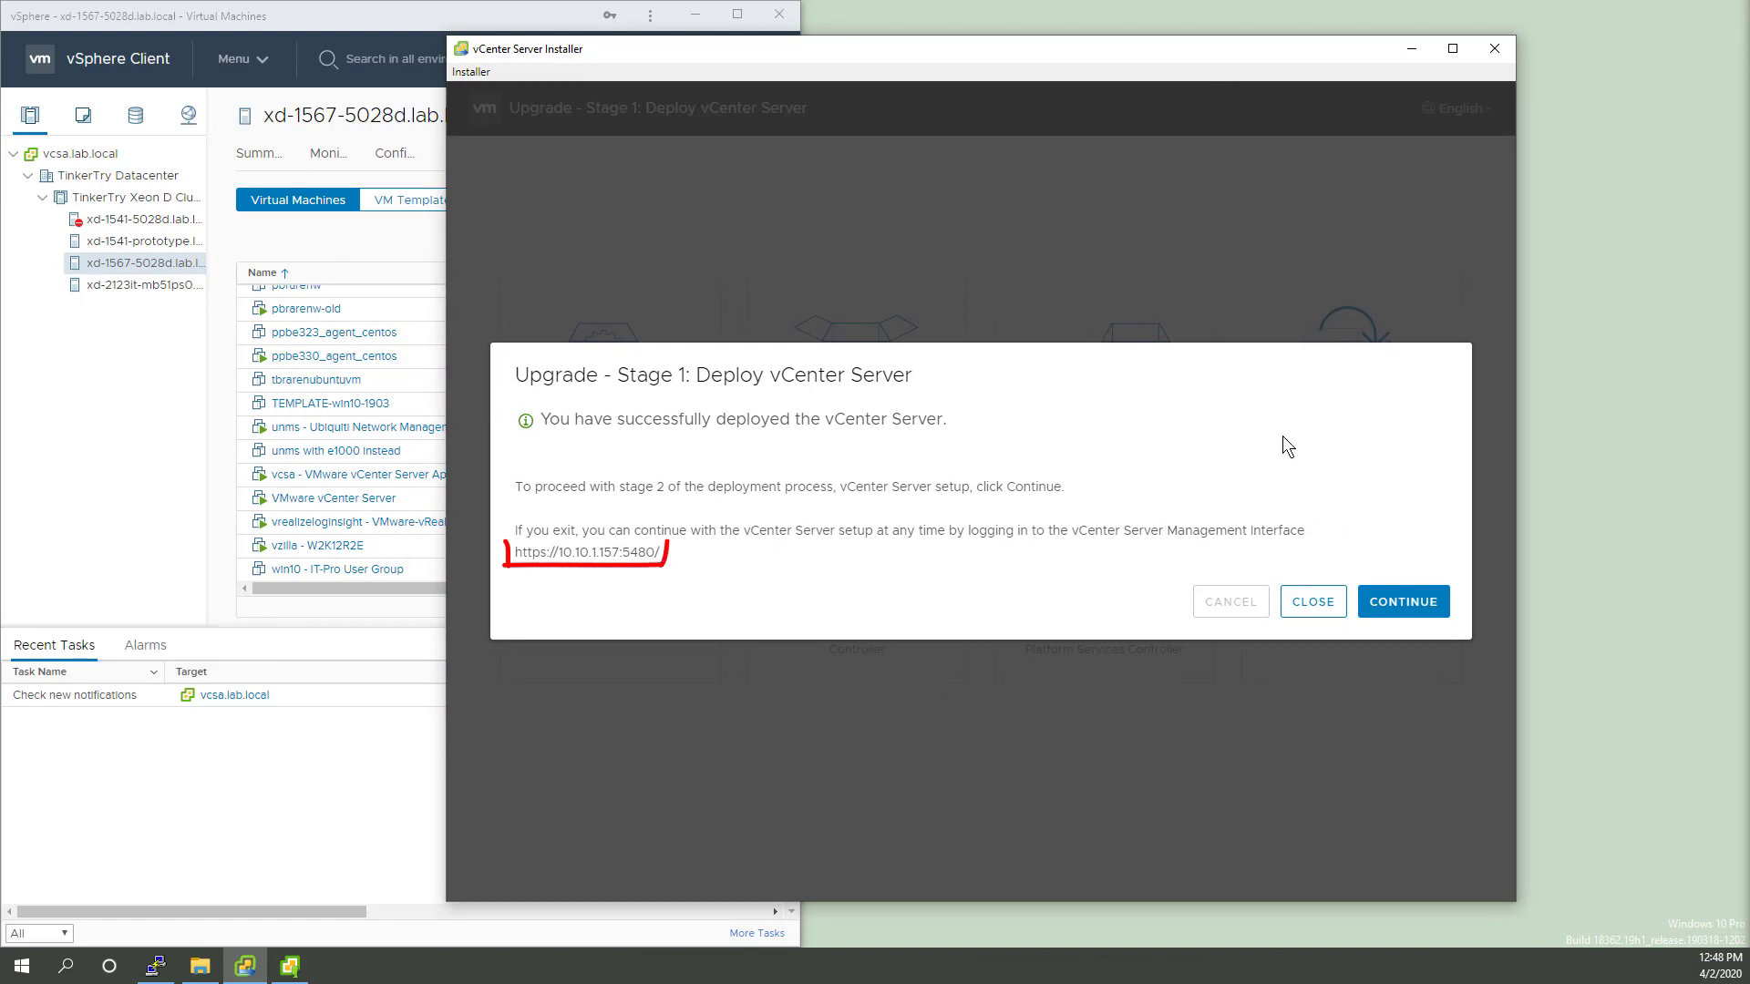
Step: Continue into stage 2 and proceed past its introduction to the pre-upgrade checks
click(1391, 611)
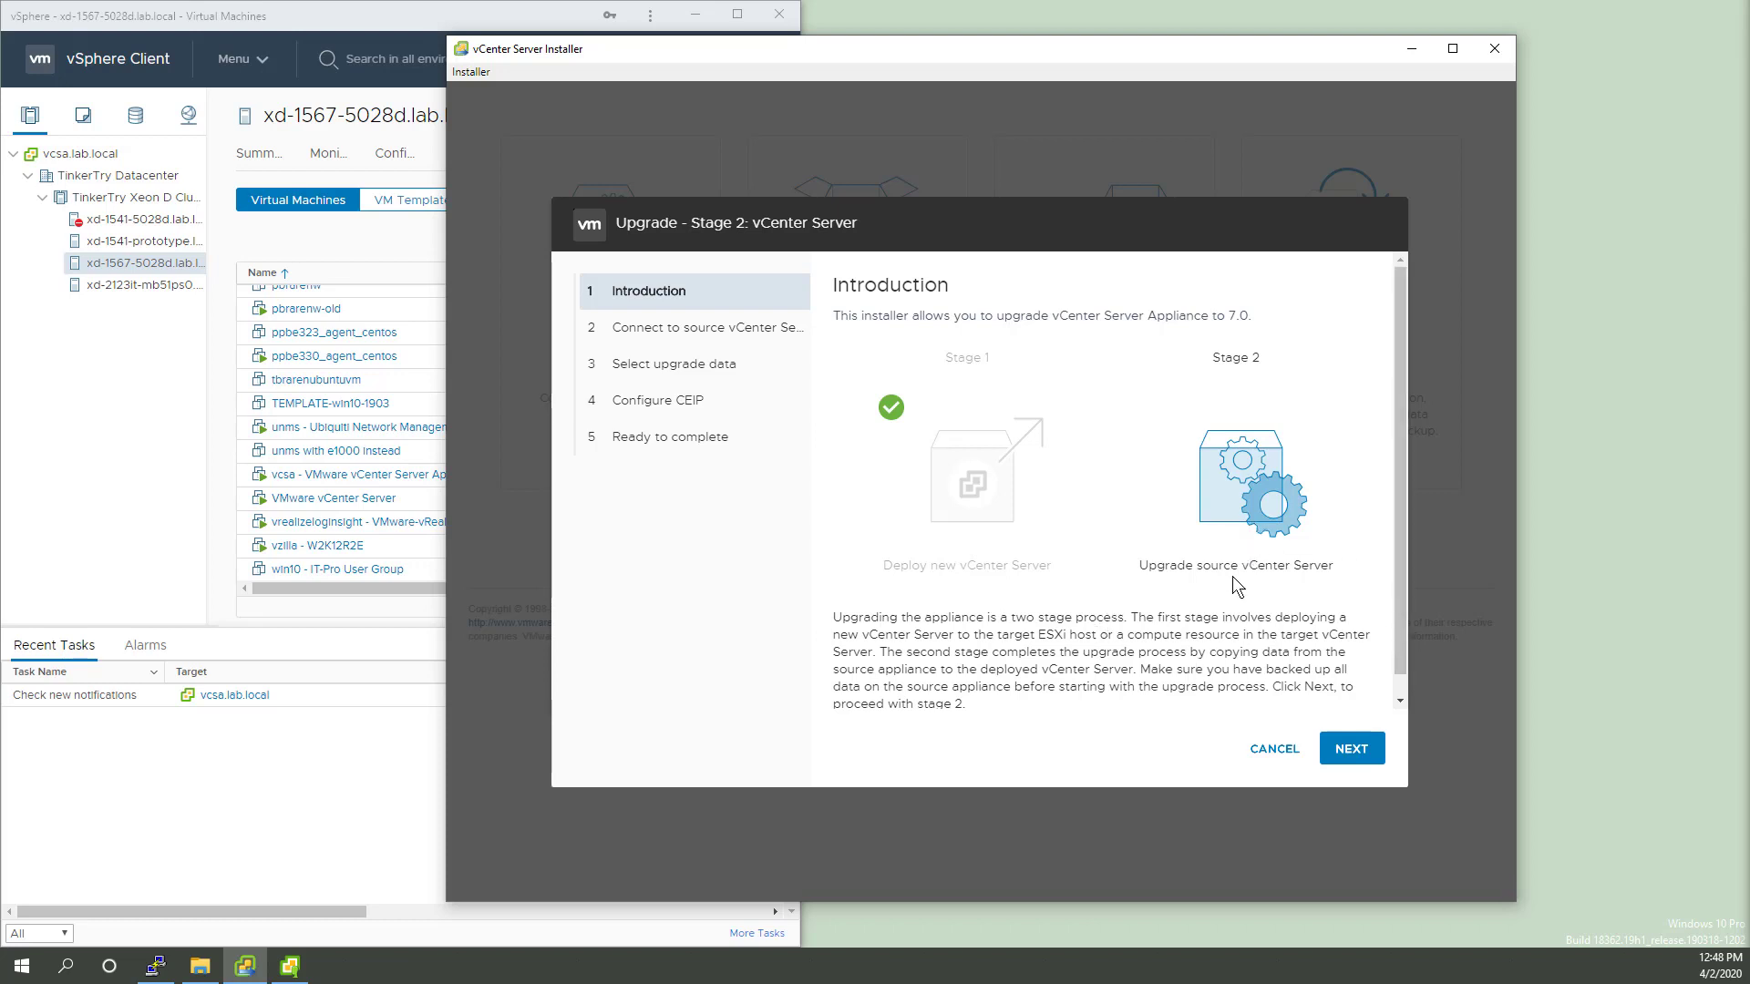
click(1349, 756)
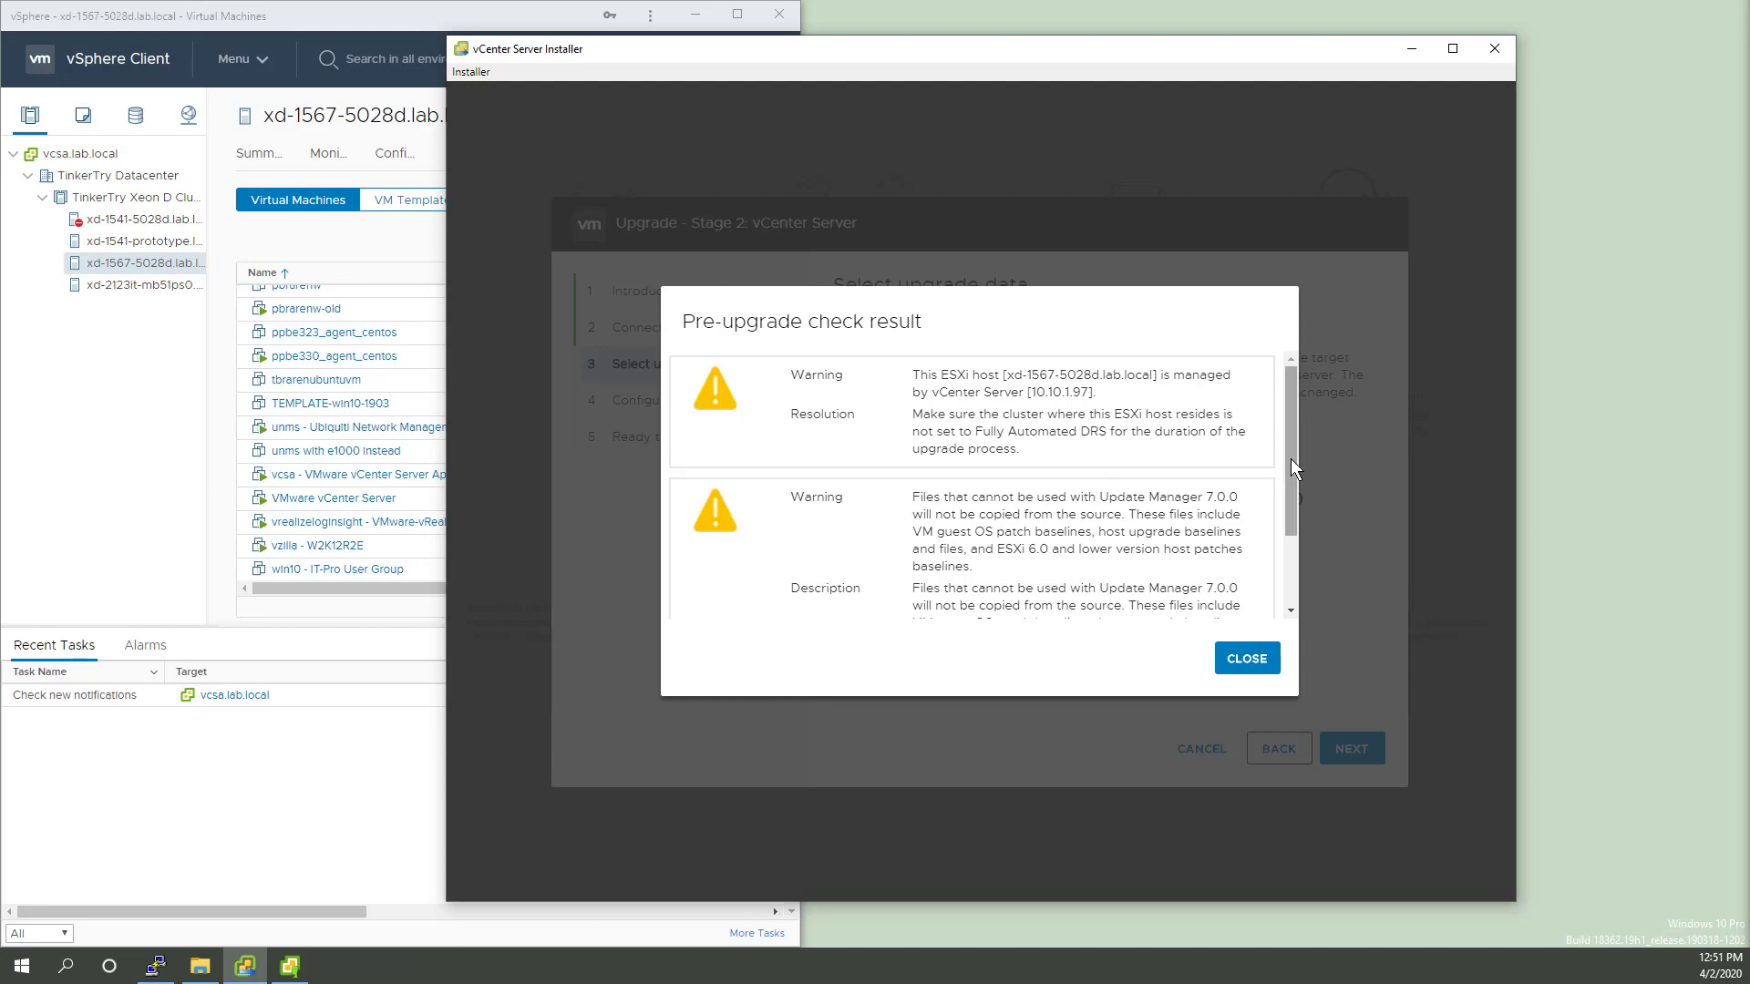
Step: Scroll through the DRS and Update Manager warnings and close them
drag(1290, 458, 1287, 565)
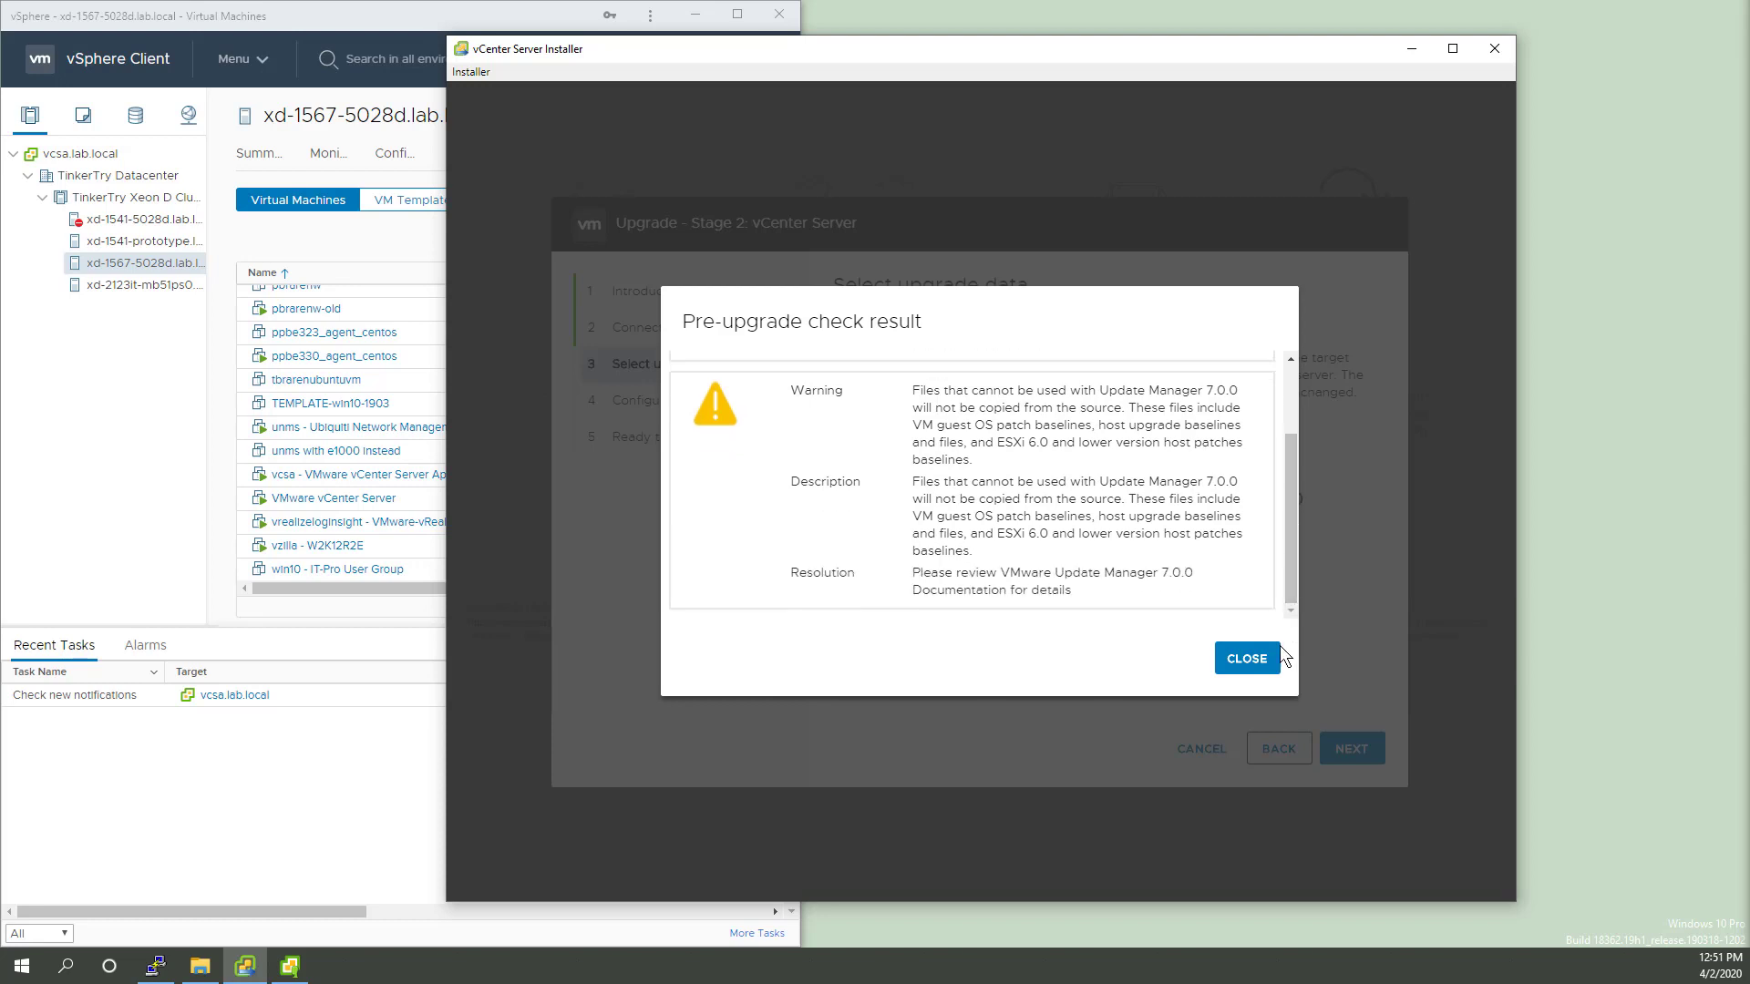
click(1250, 662)
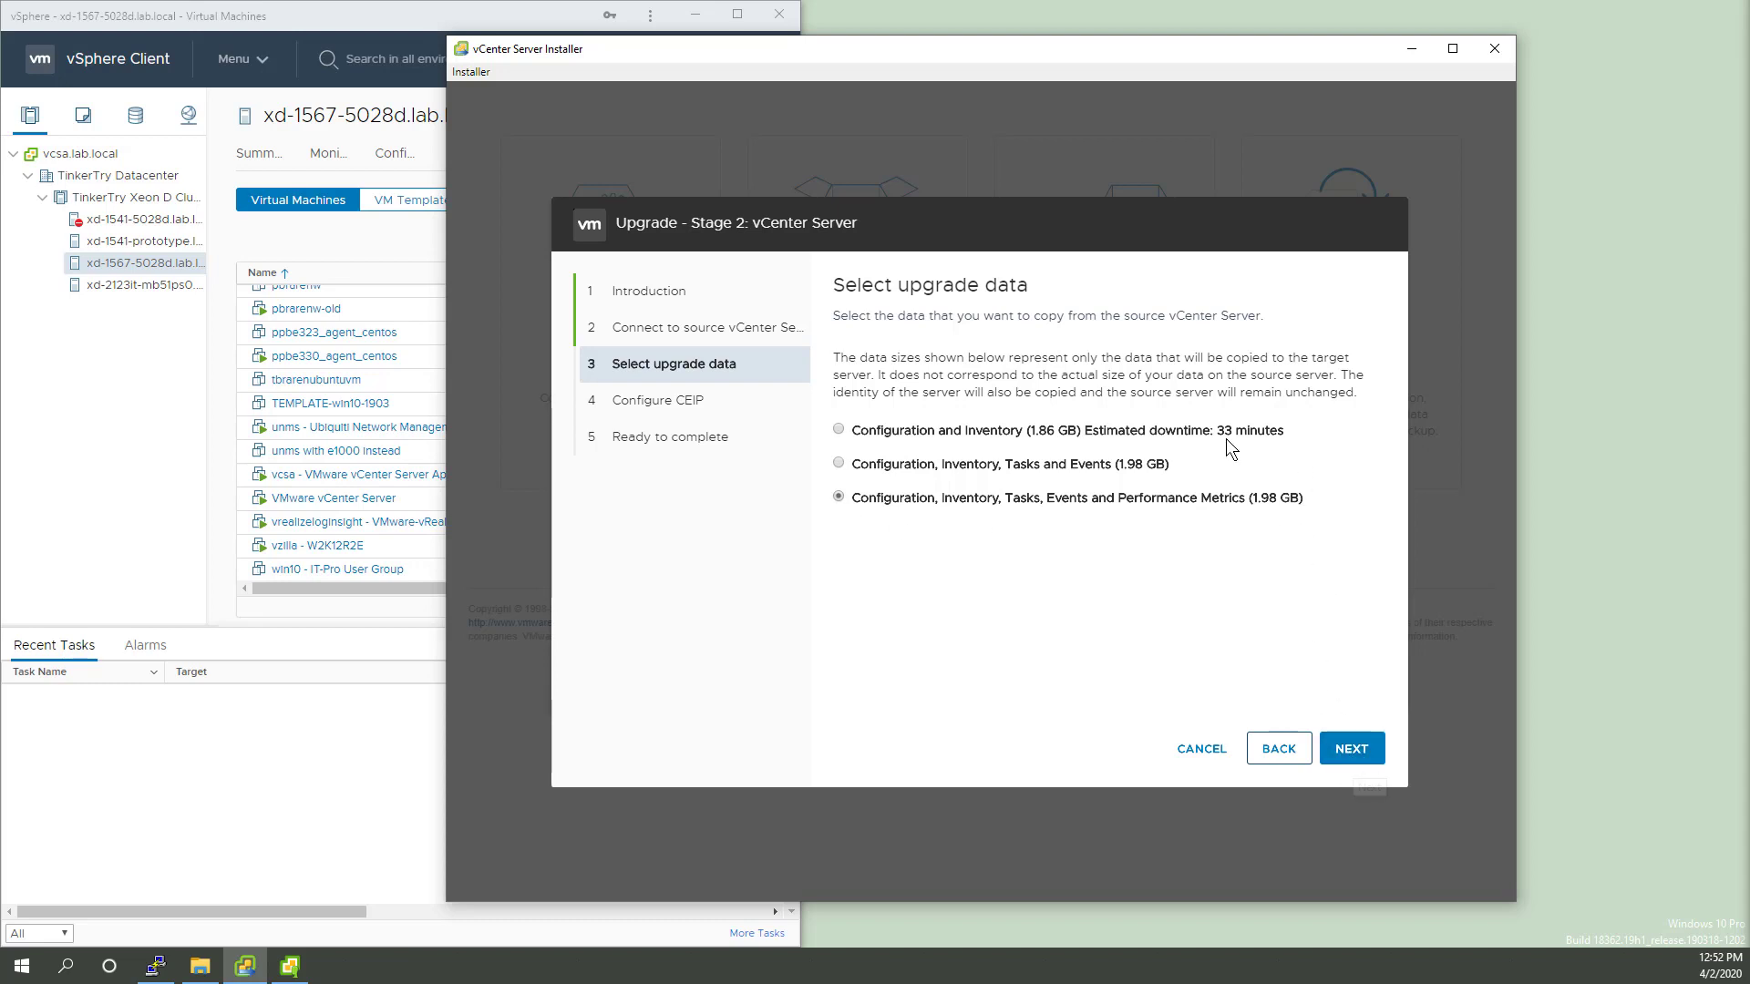
Step: Accept the data selection and CEIP defaults, start the upgrade, and confirm shutting down the source vCenter
click(1364, 758)
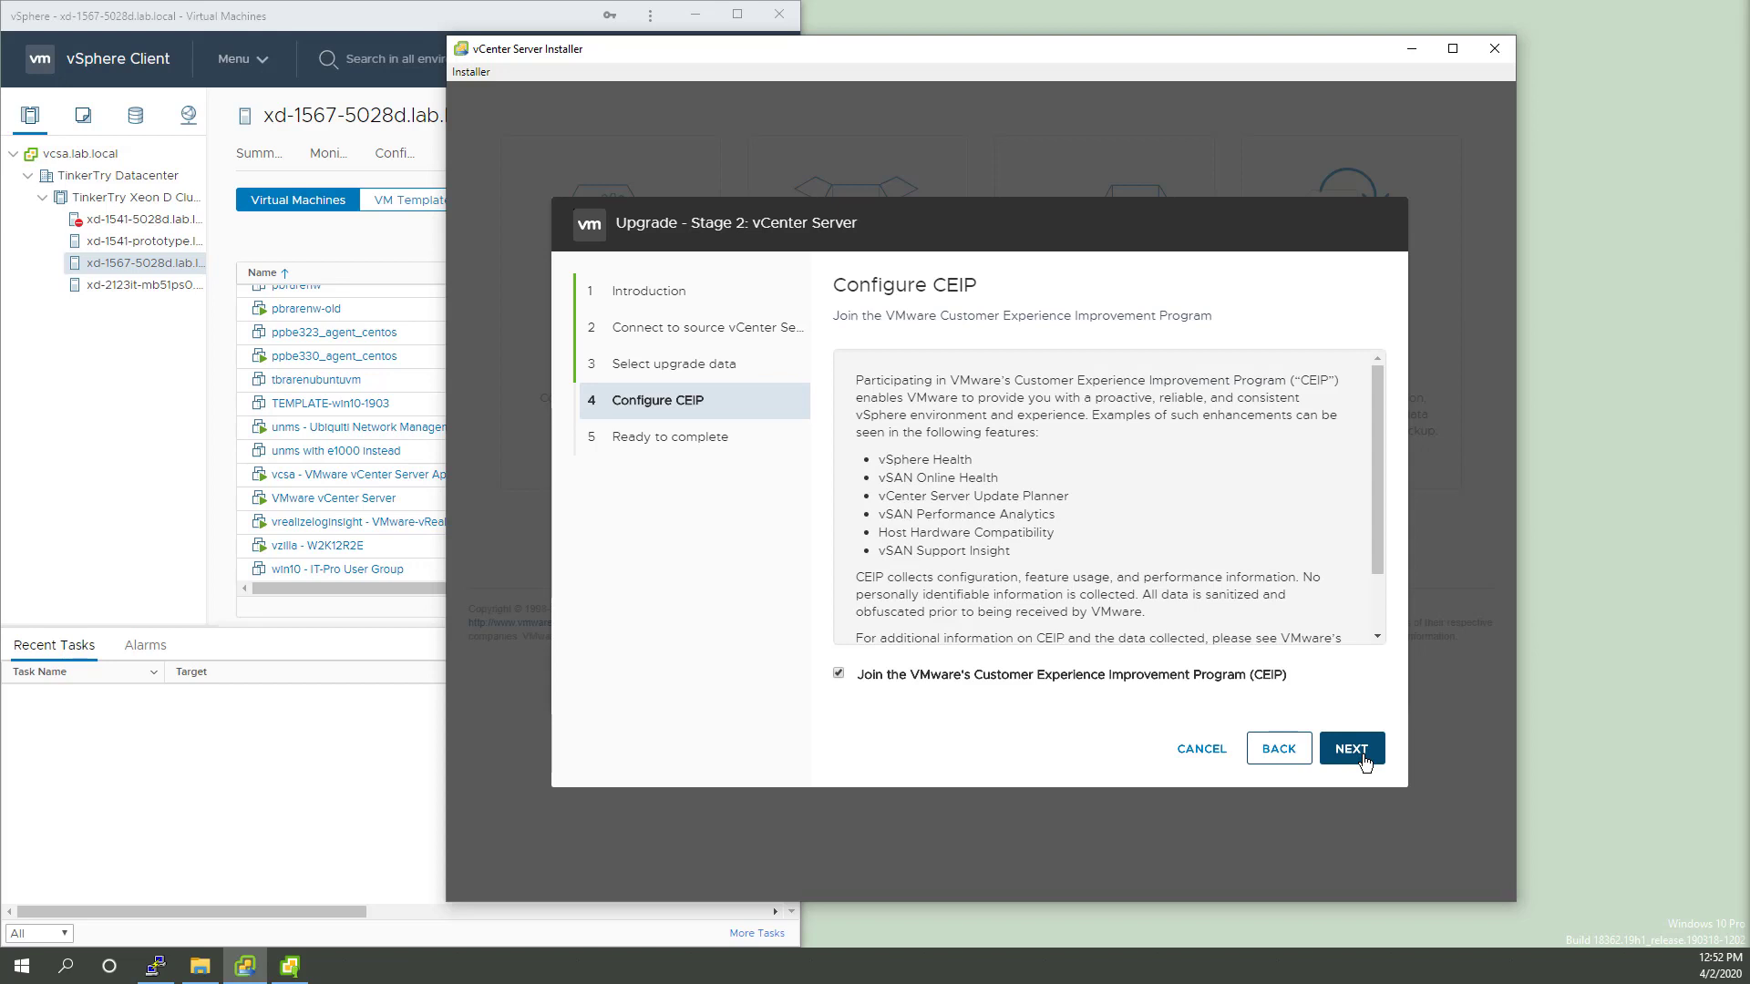
click(1378, 620)
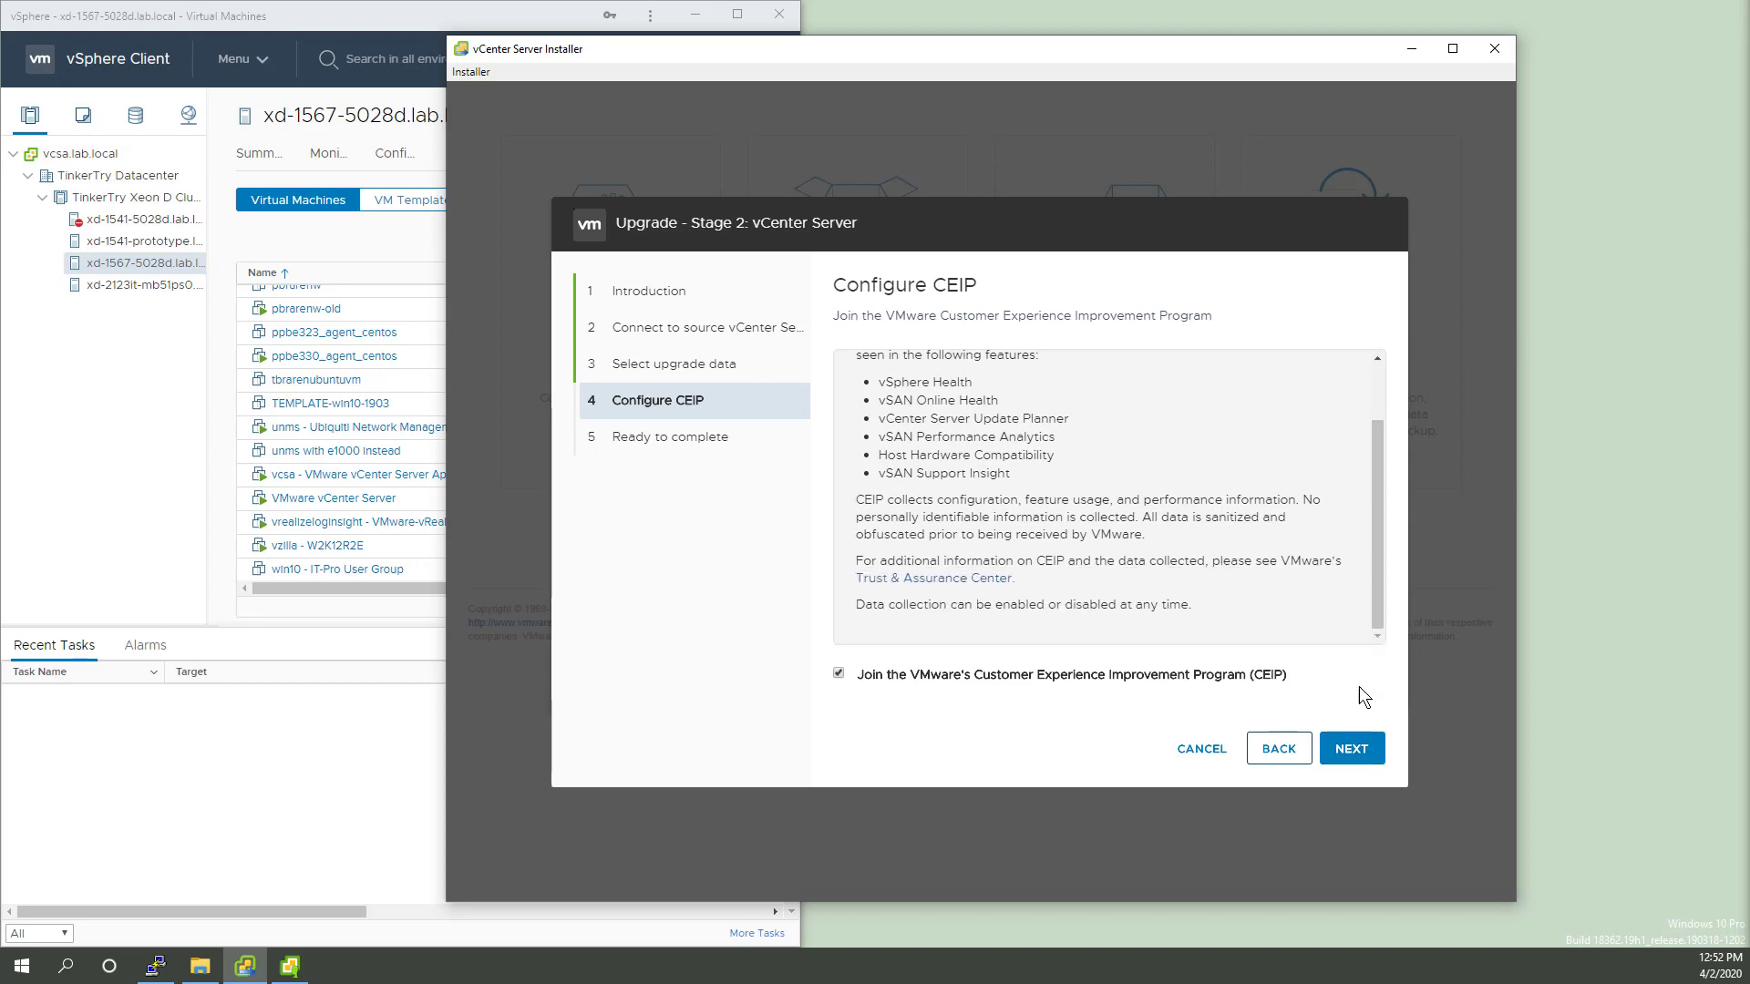
click(1358, 753)
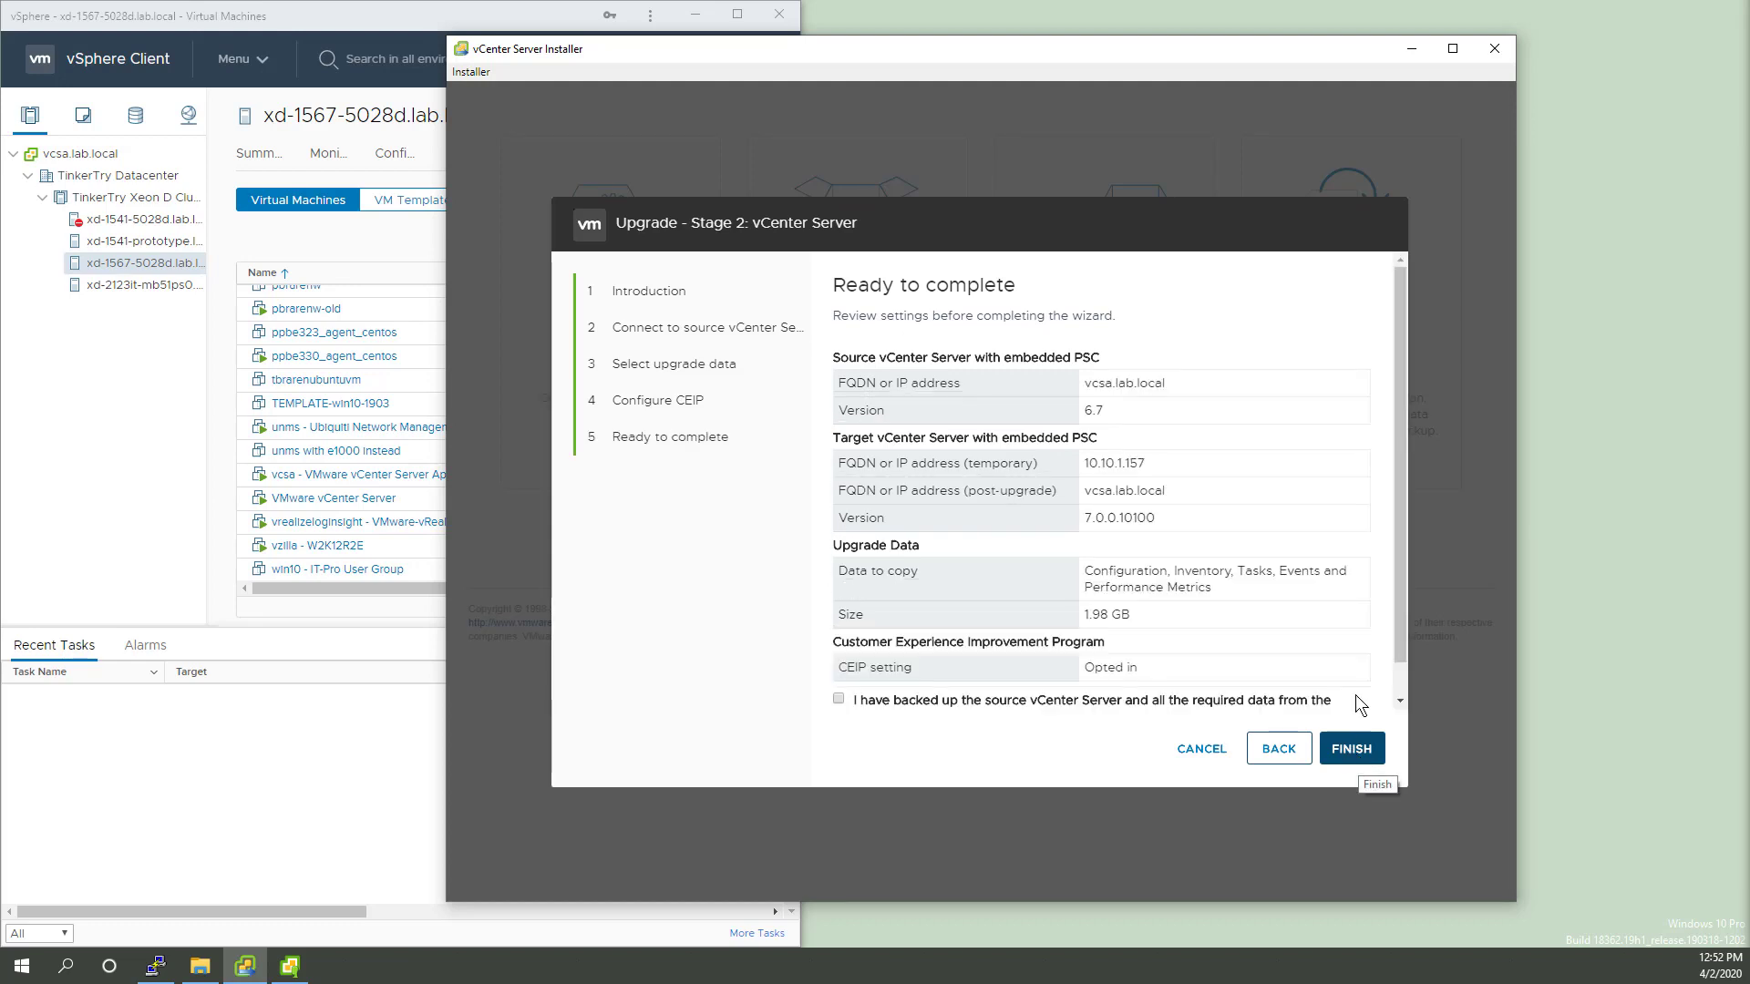
drag(1398, 616, 1406, 654)
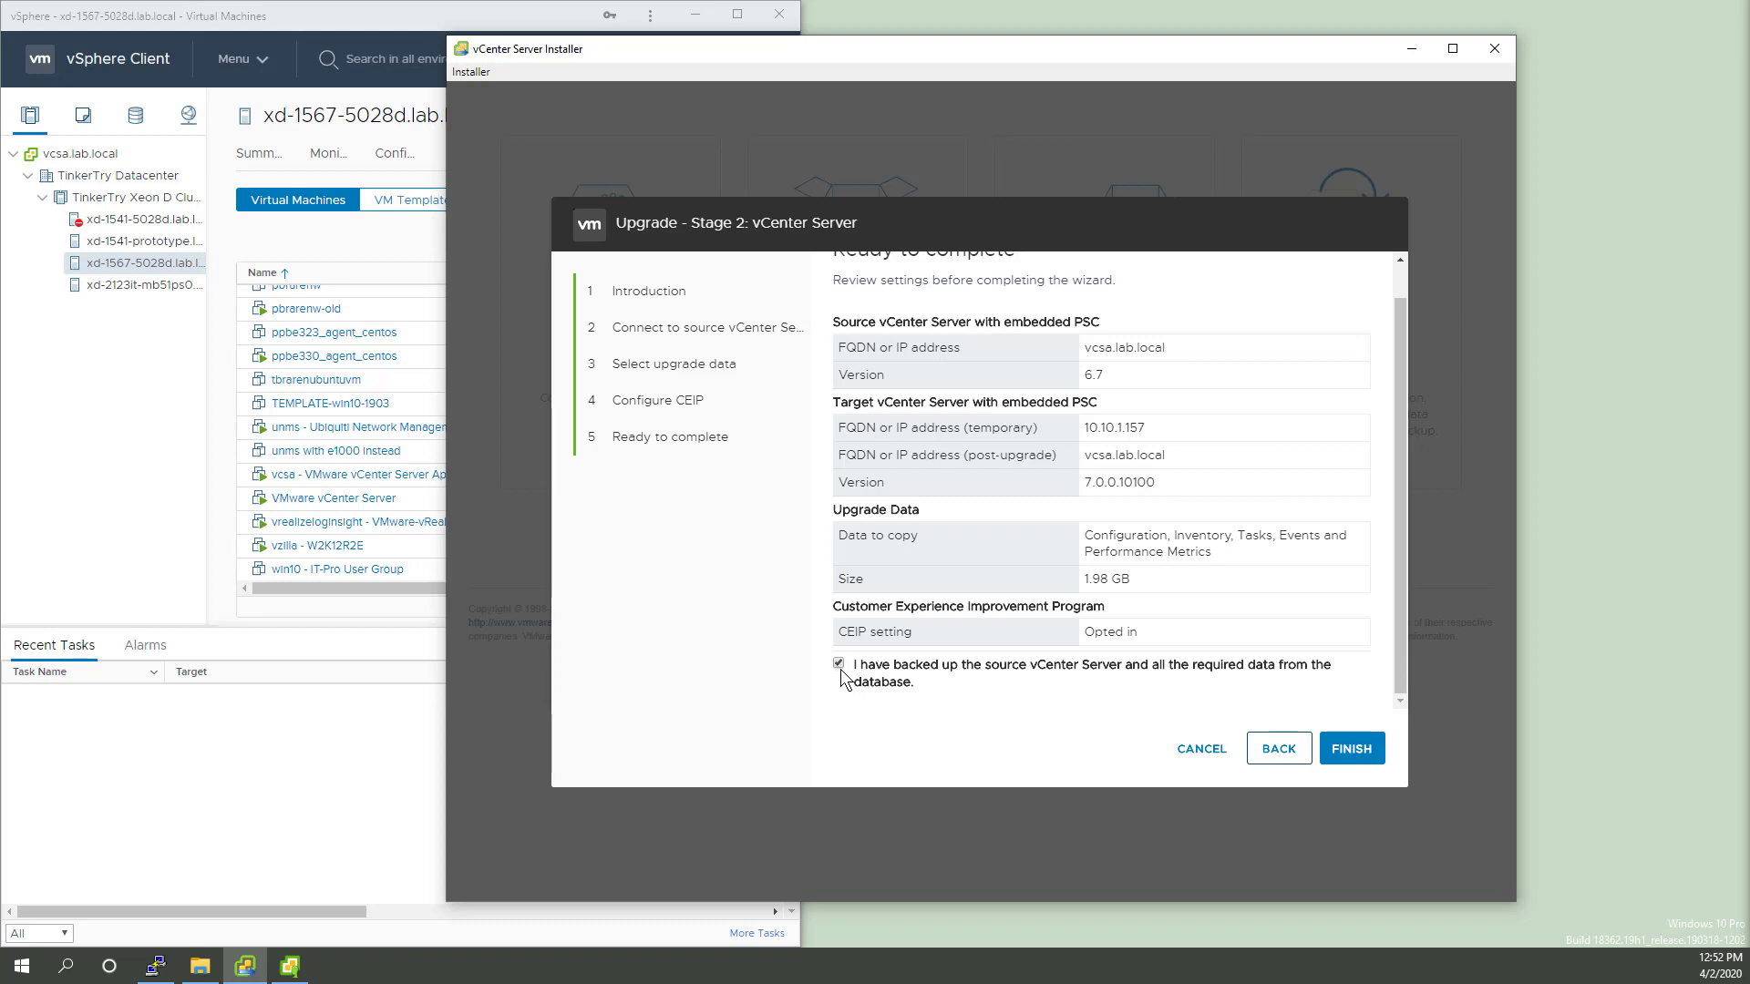
click(1353, 752)
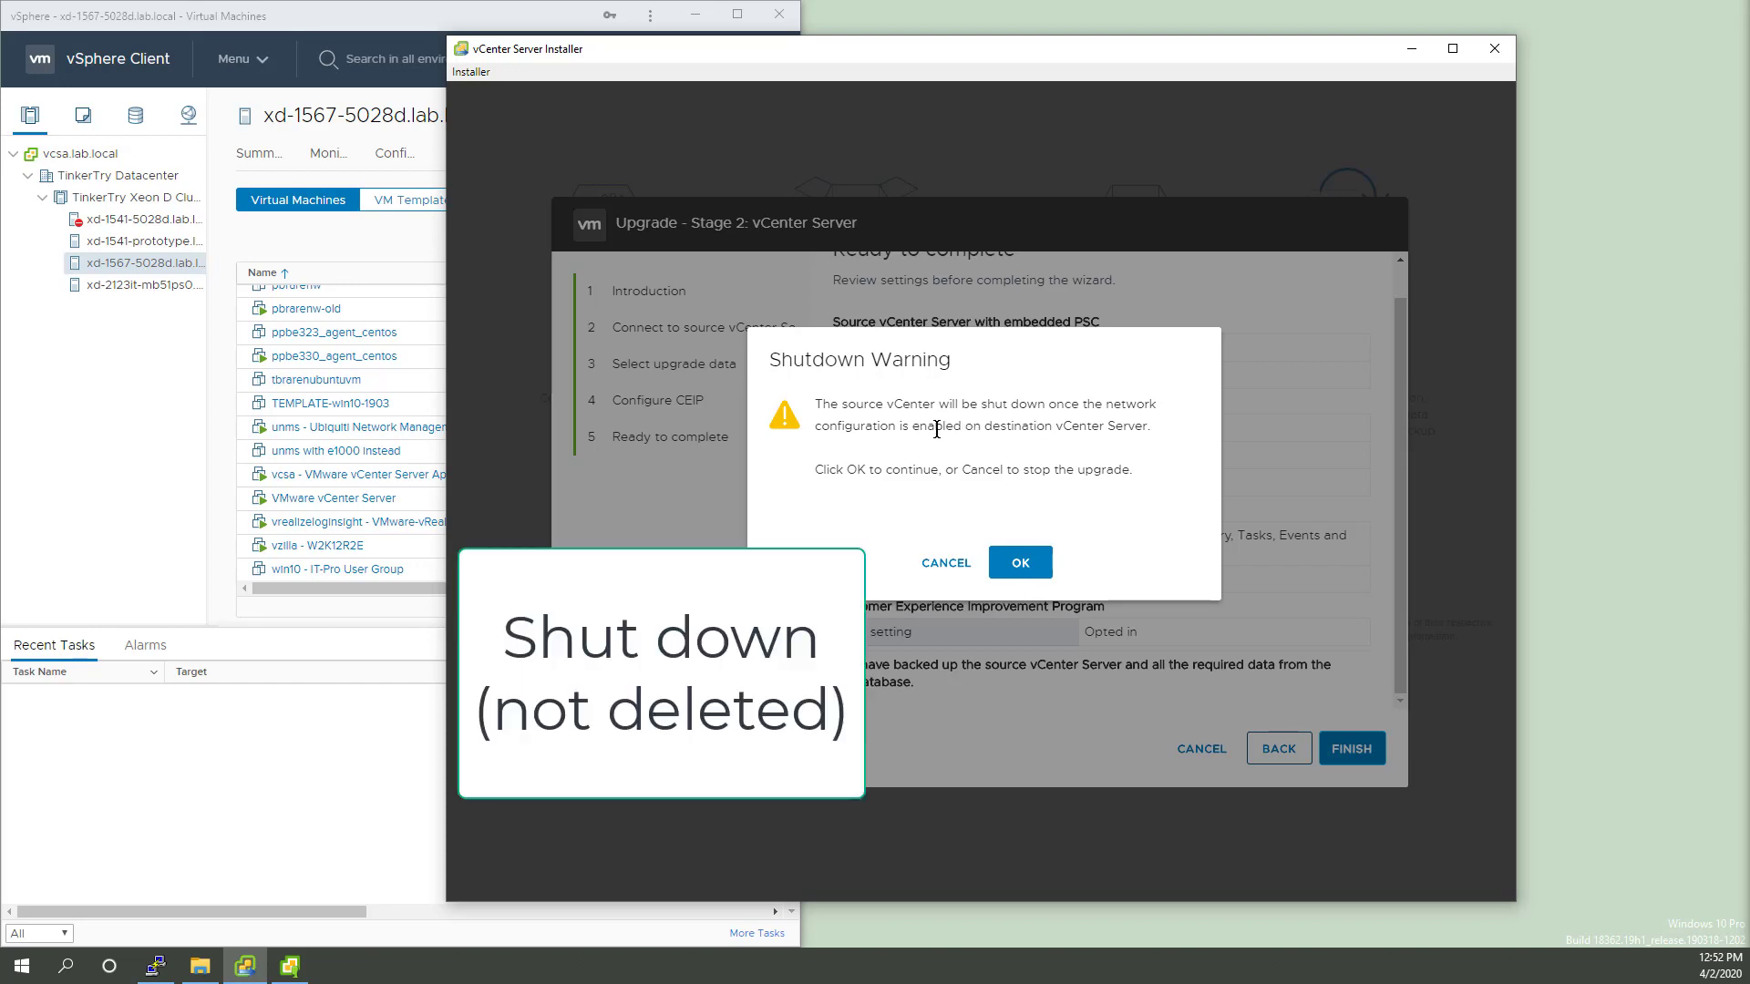
click(1035, 575)
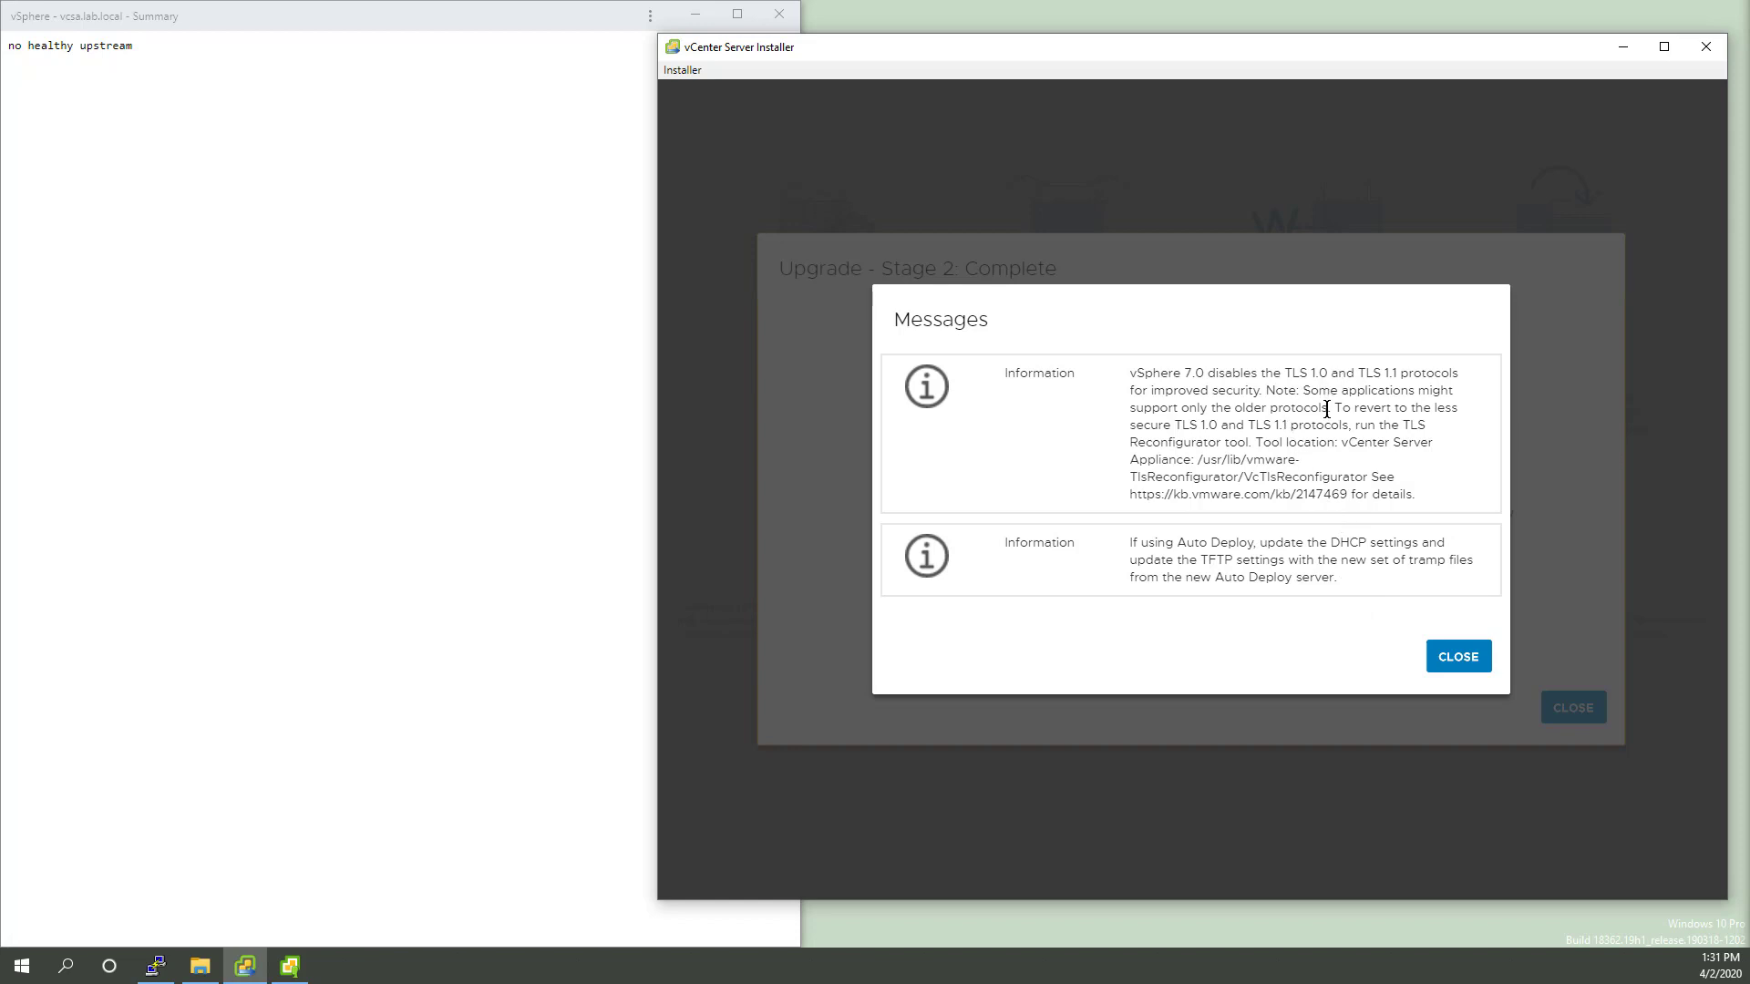
click(1463, 658)
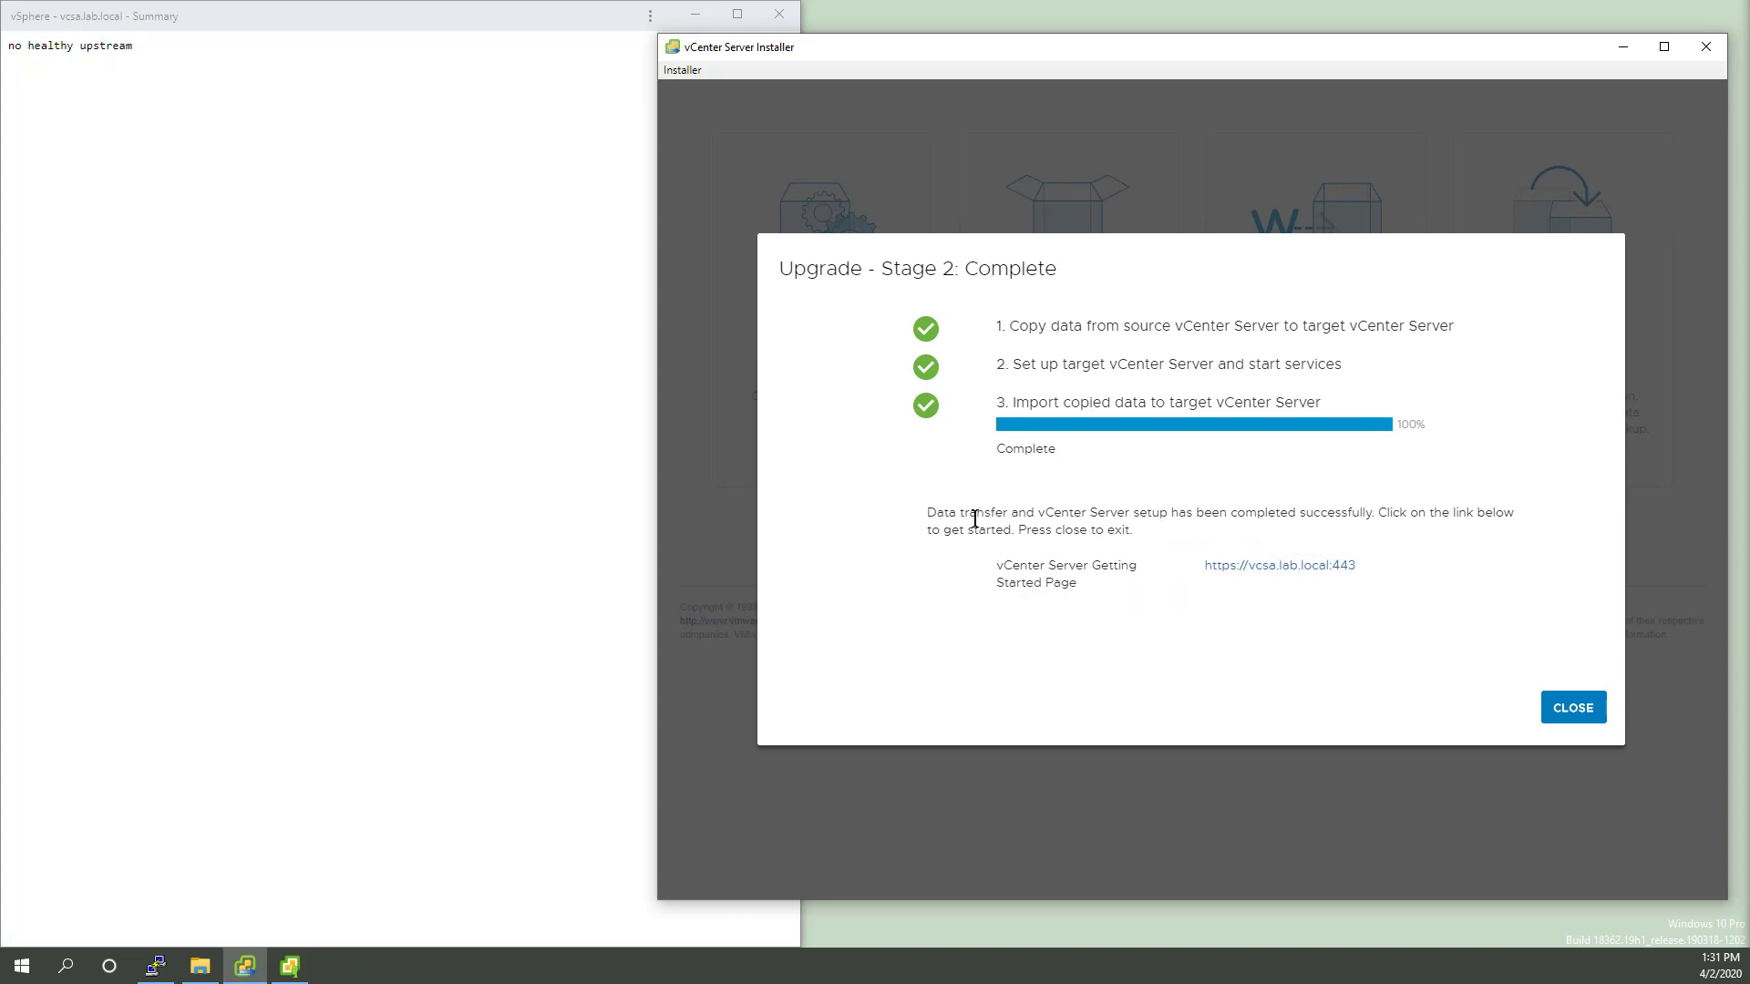
click(1278, 565)
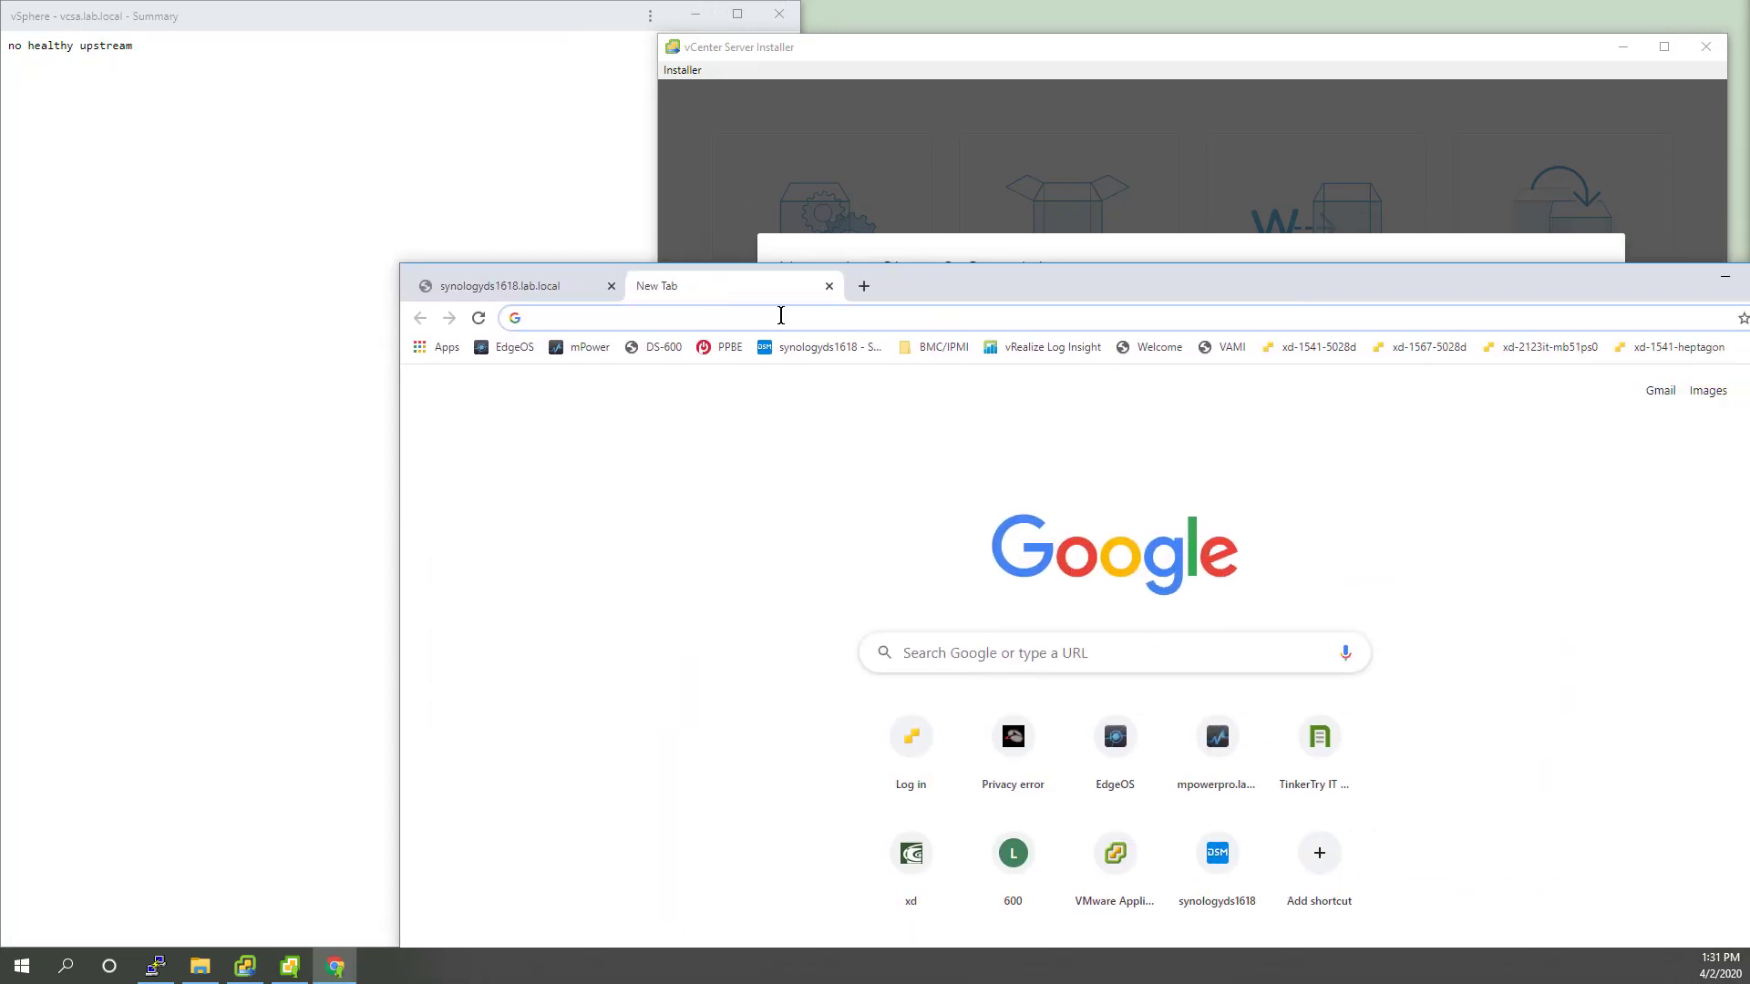
text(https://vcsa.lab.local:443)
key(Return)
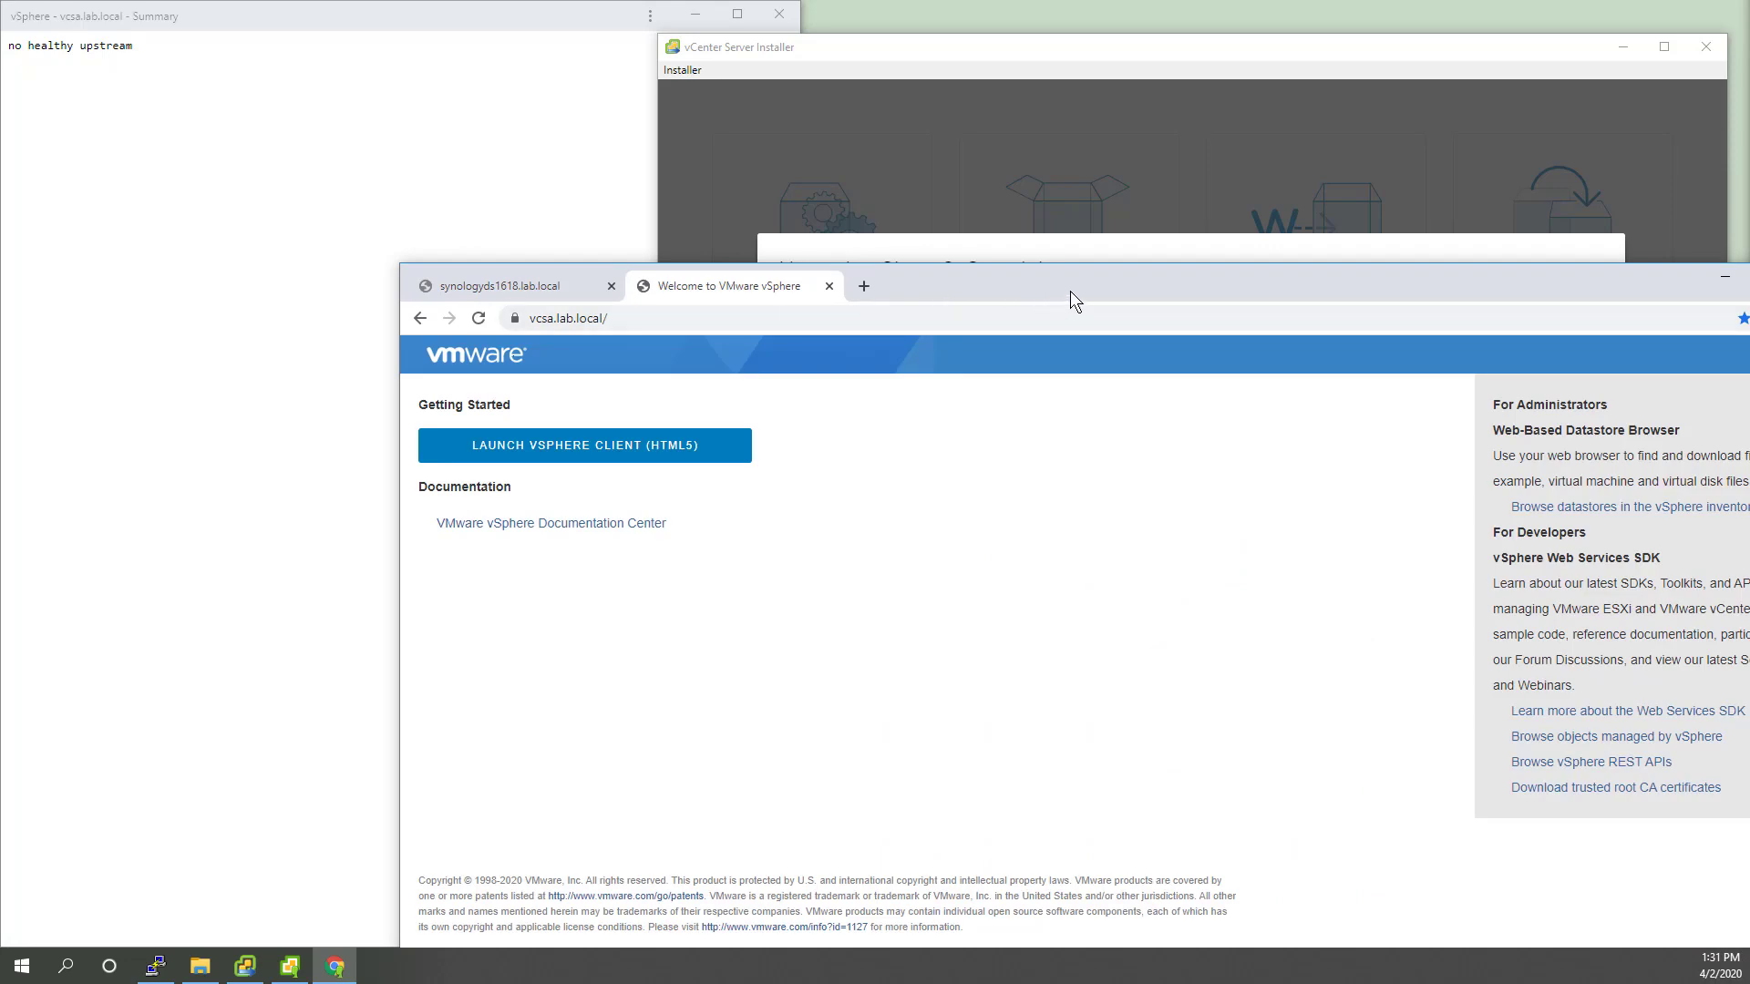
Step: Move the browser aside and close the finished installer
drag(1074, 284, 1749, 875)
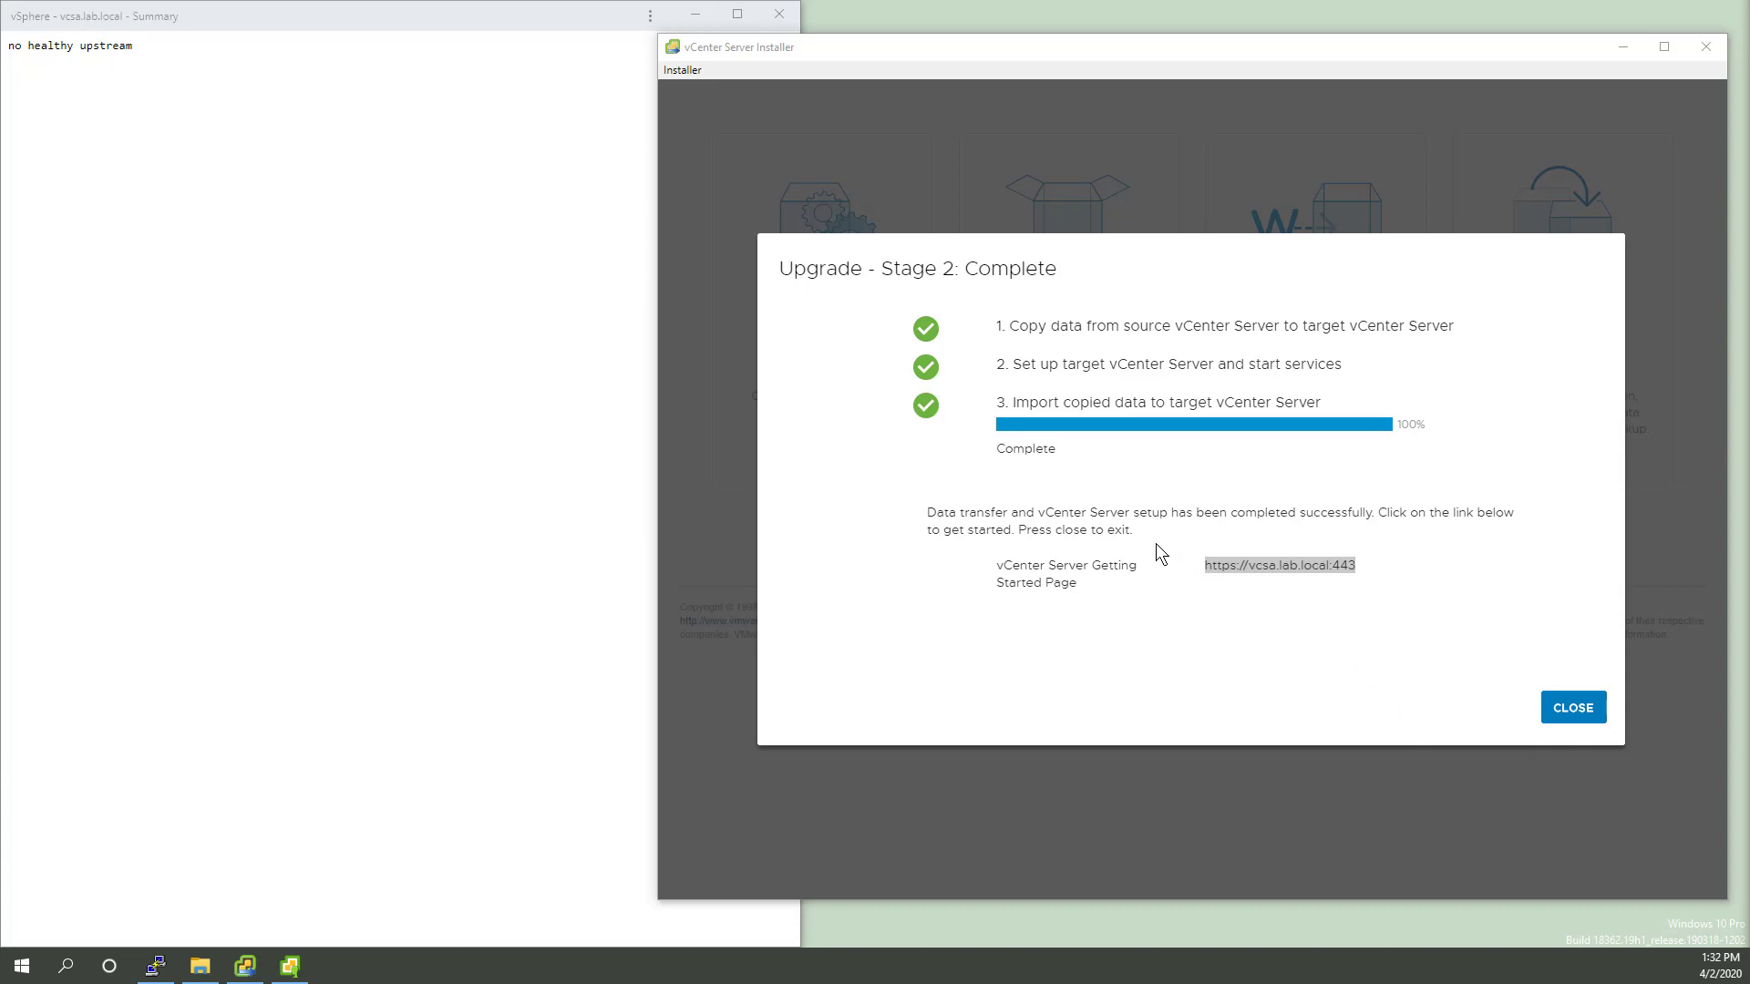
click(1418, 532)
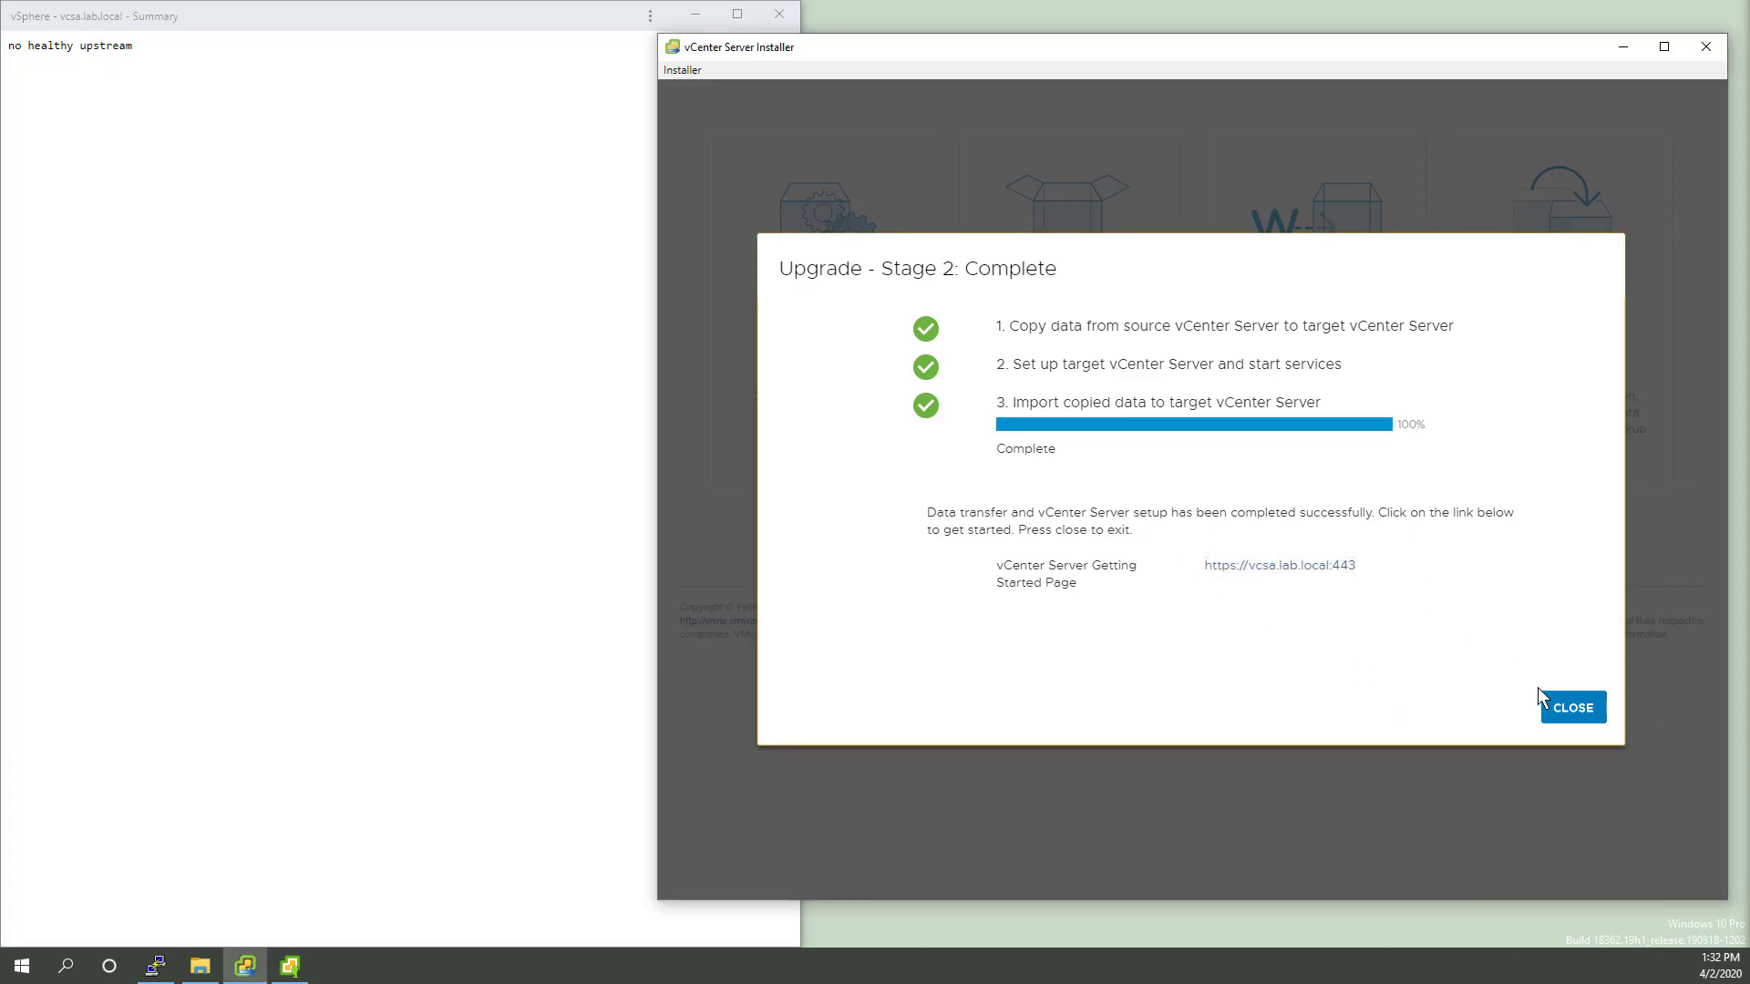
click(1567, 710)
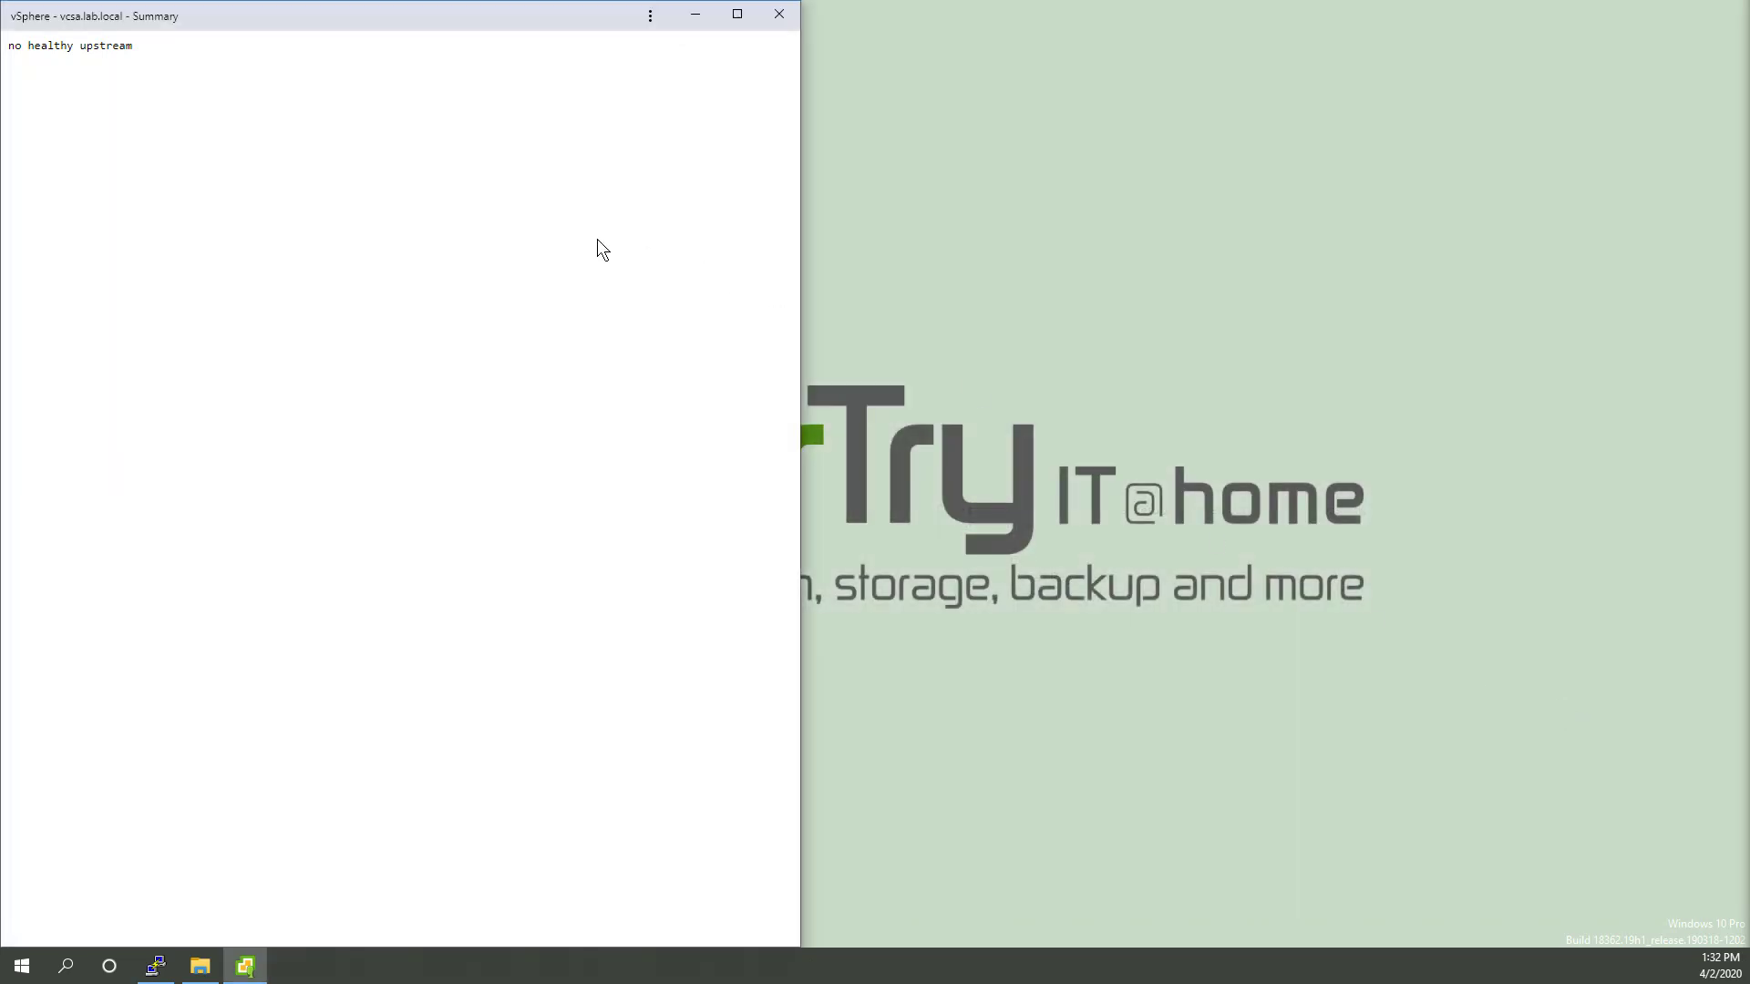
Step: Close the 'no healthy upstream' vSphere window and maximize Chrome on the Welcome to VMware vSphere page
drag(431, 27, 737, 109)
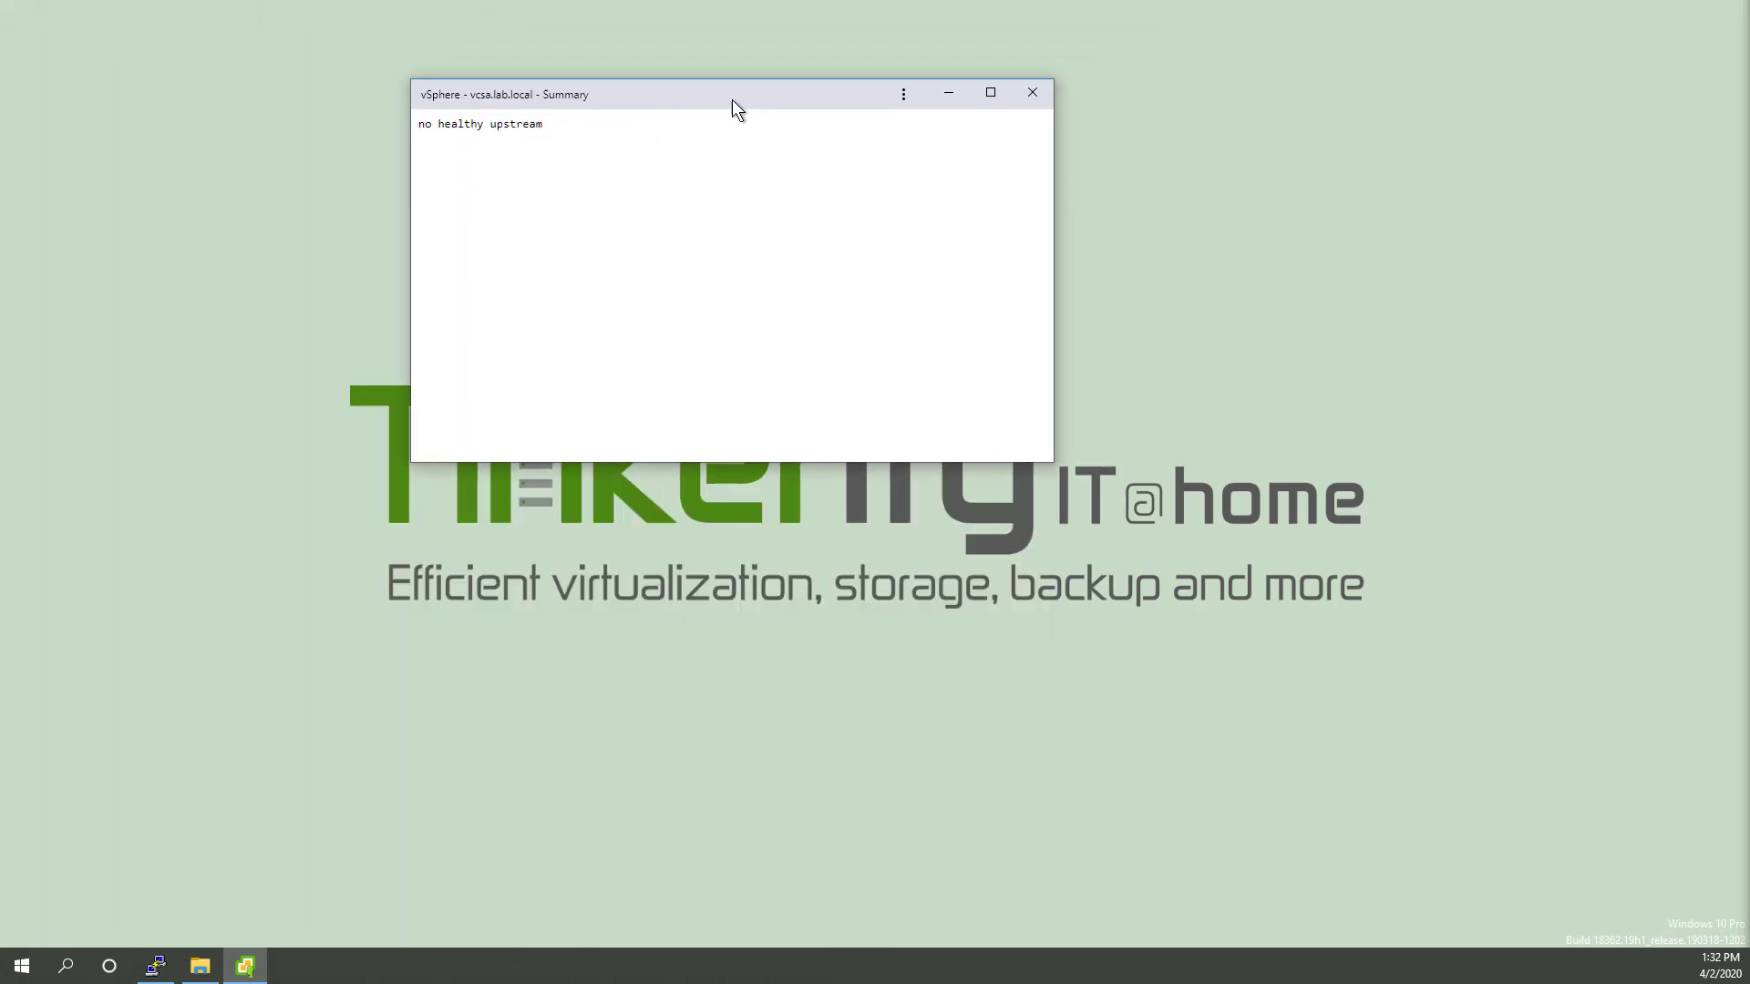
click(1030, 101)
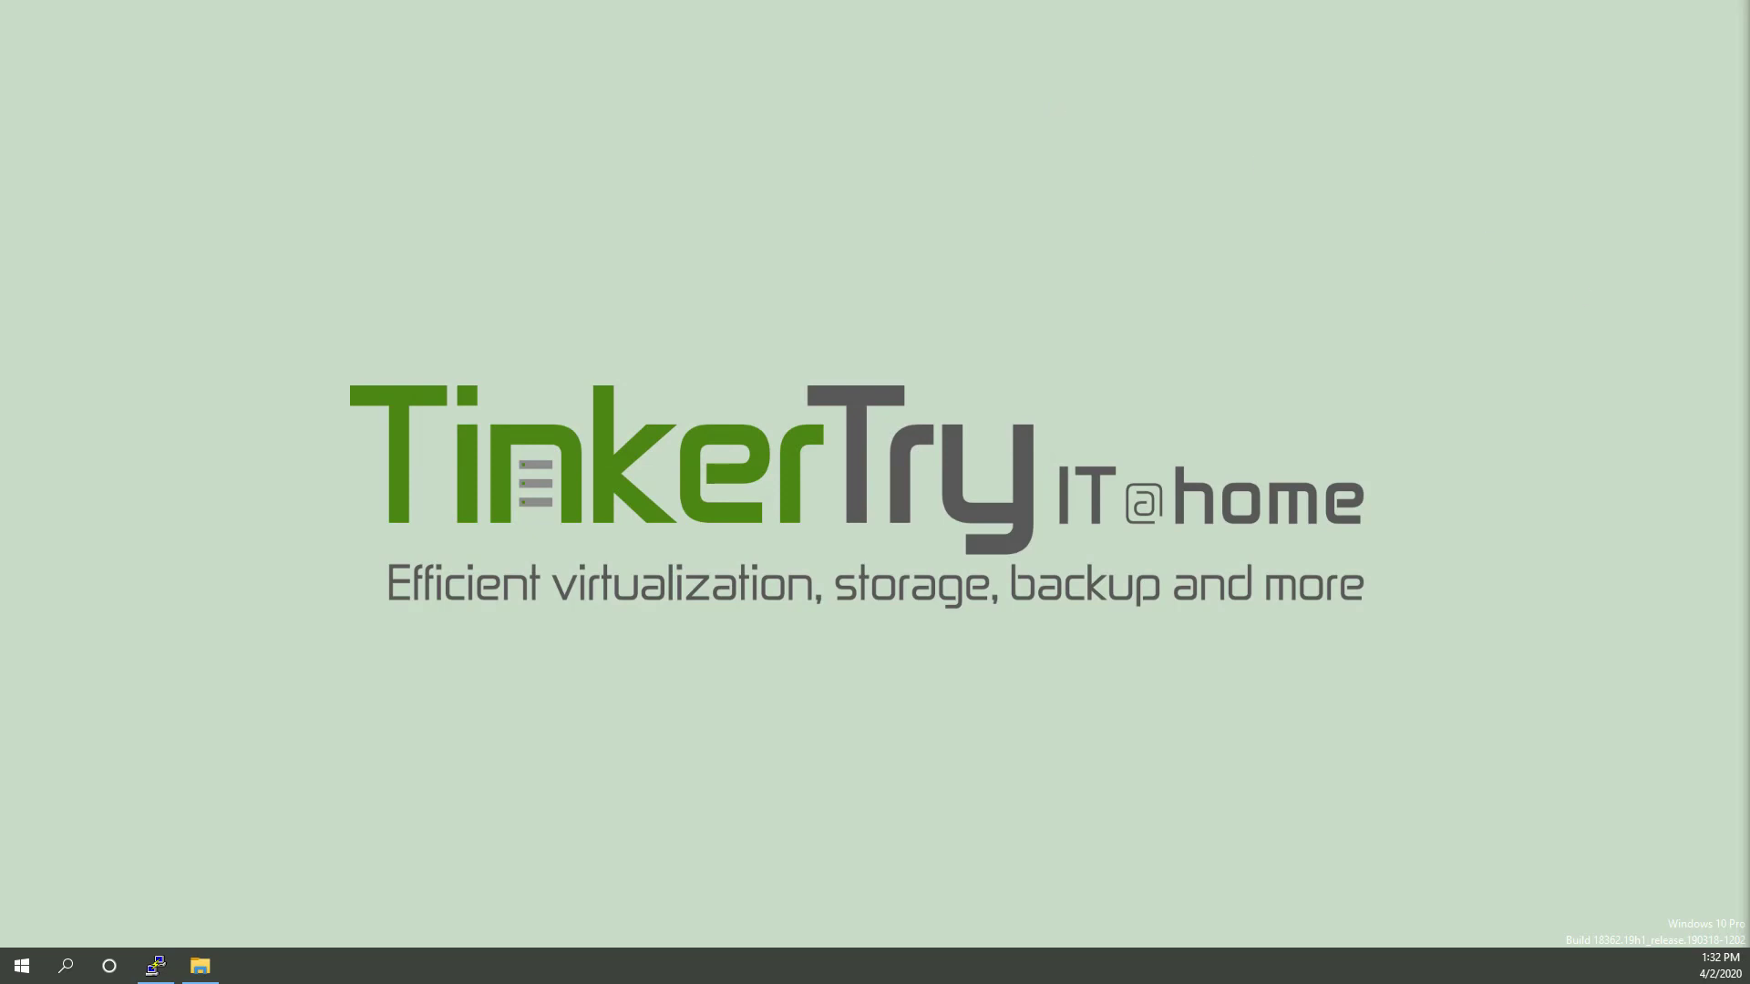
drag(1749, 310, 729, 2)
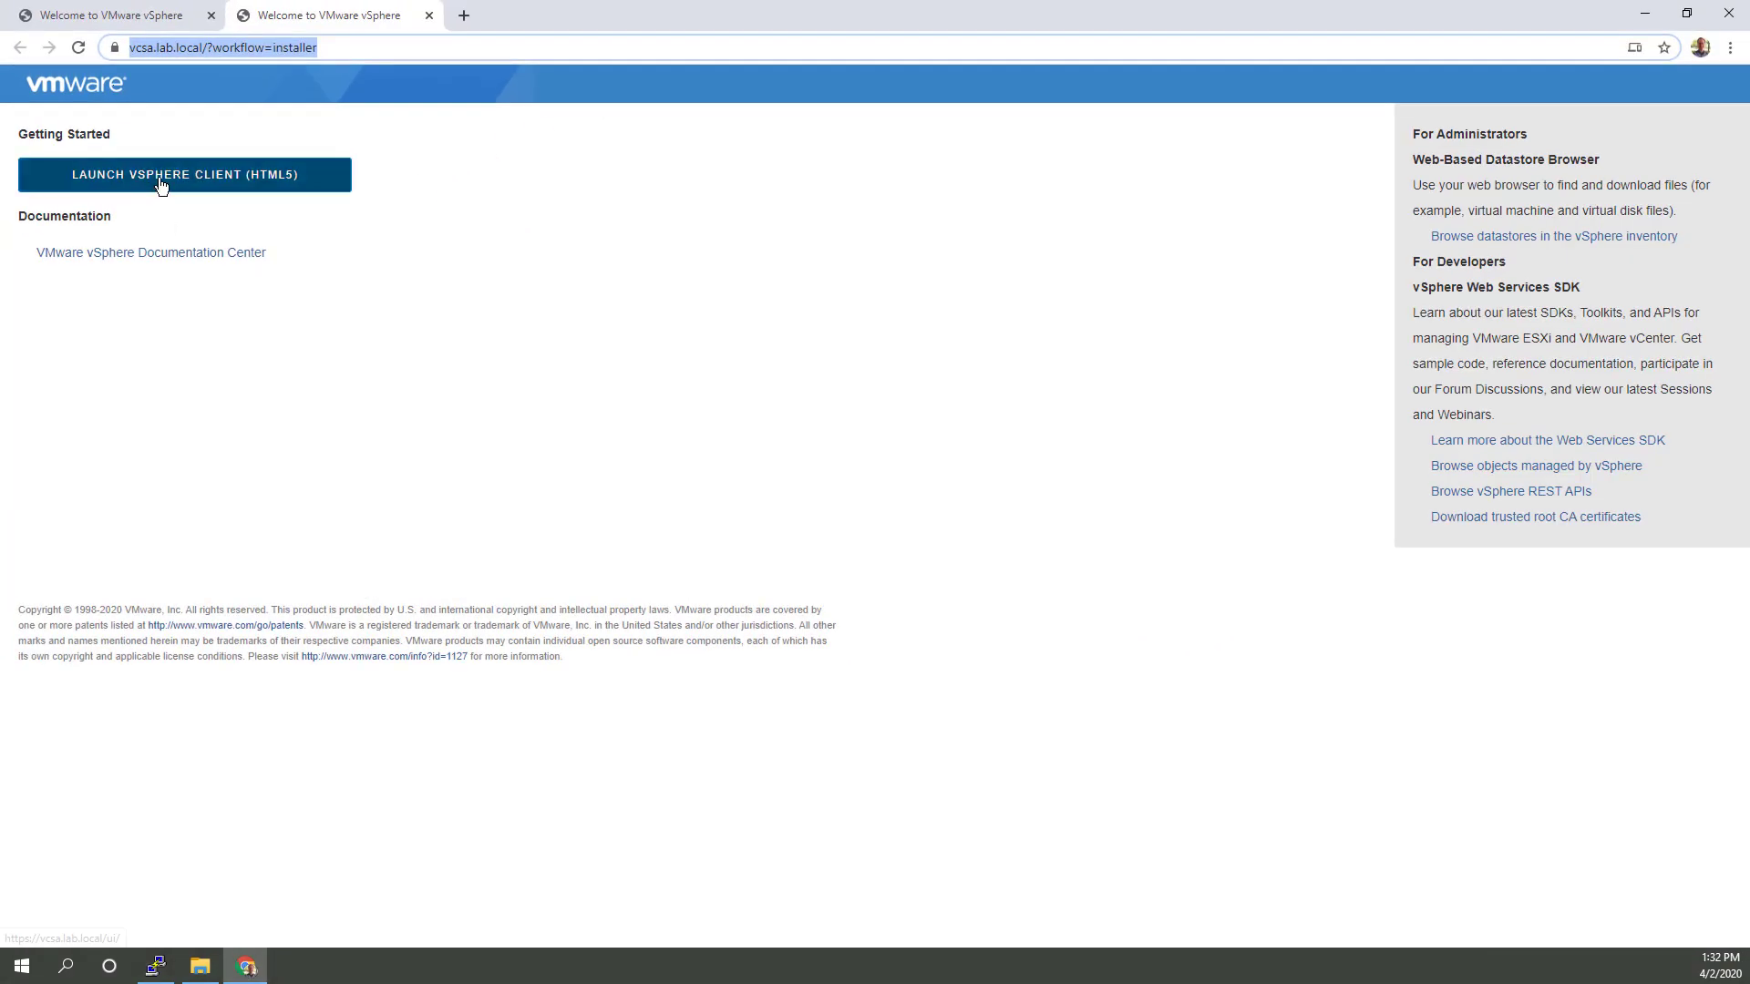
Step: Log in to the HTML5 vSphere Client with saved credentials and bring Appliance Management into view
click(242, 188)
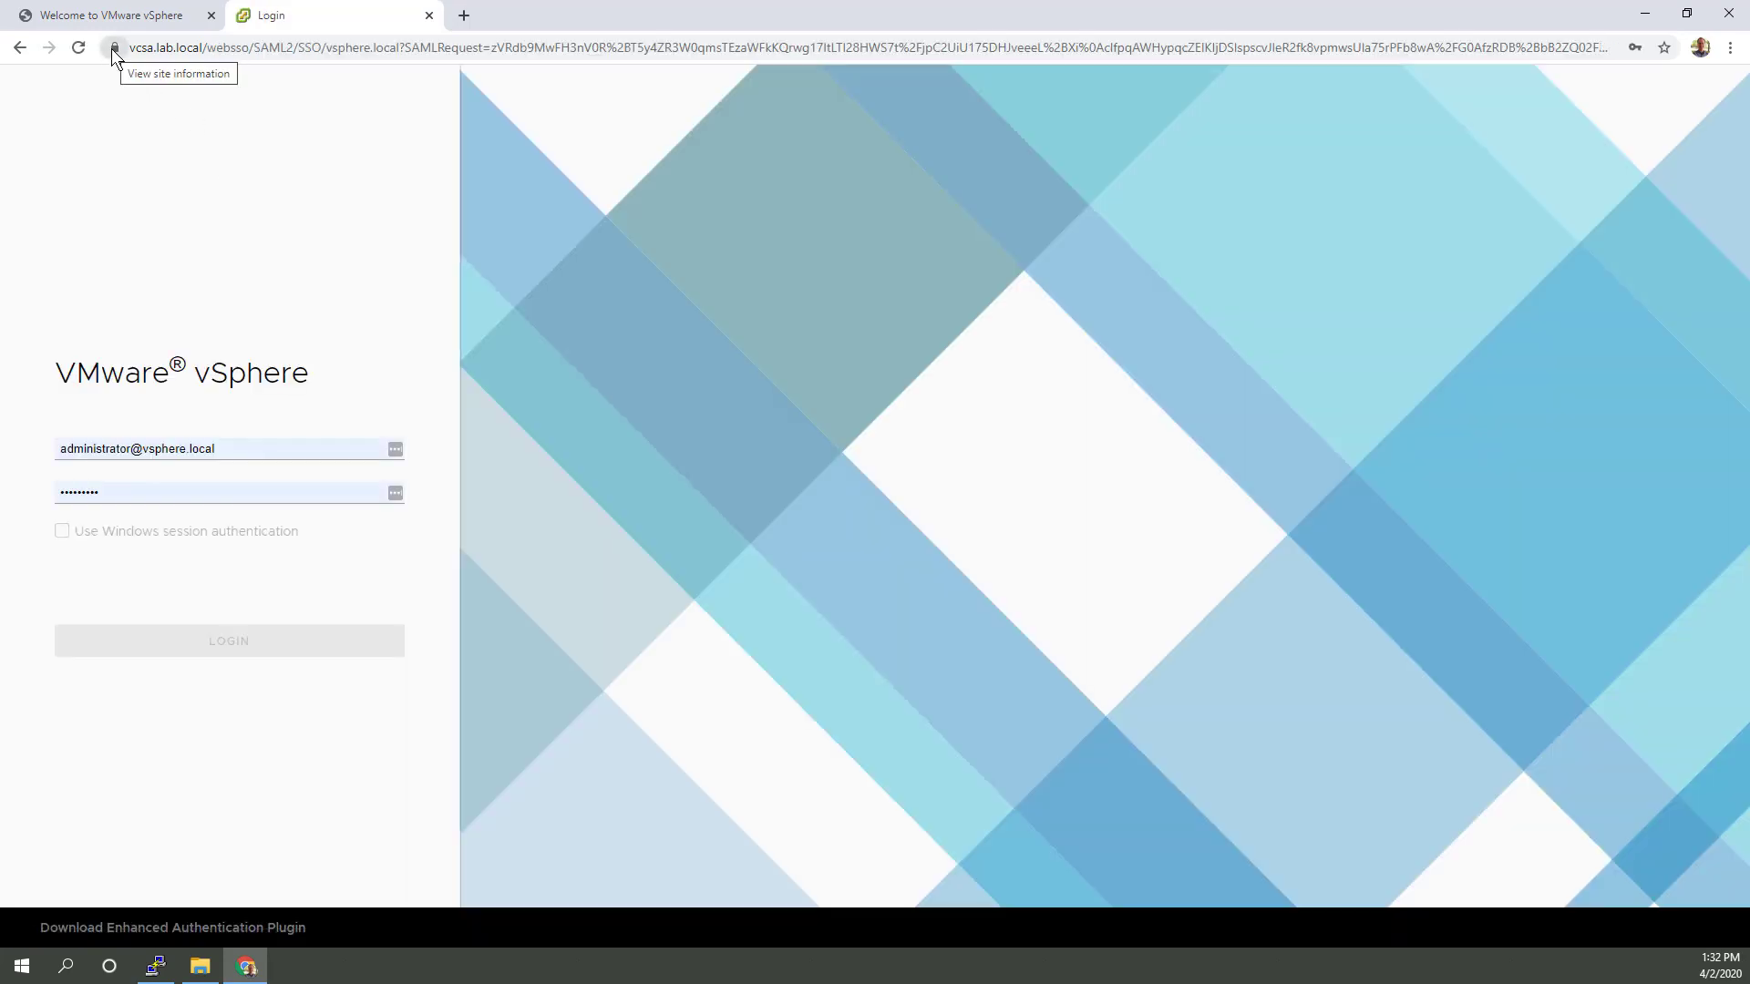
click(272, 650)
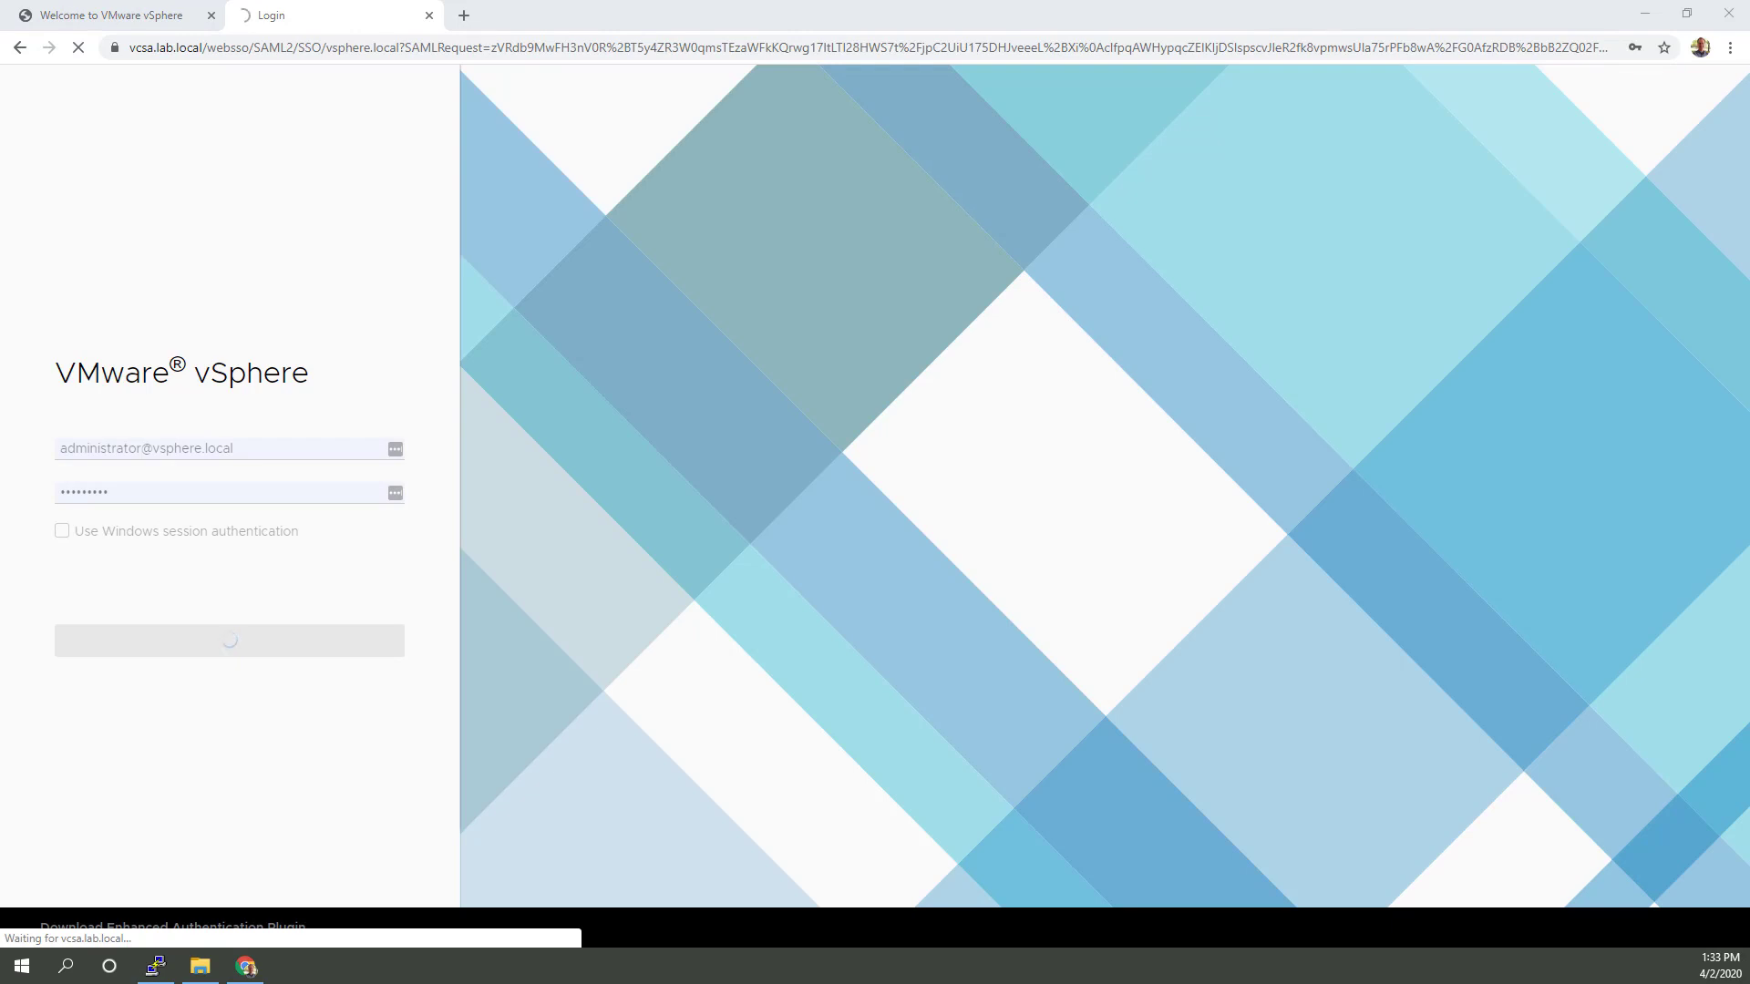
drag(1749, 337, 1429, 366)
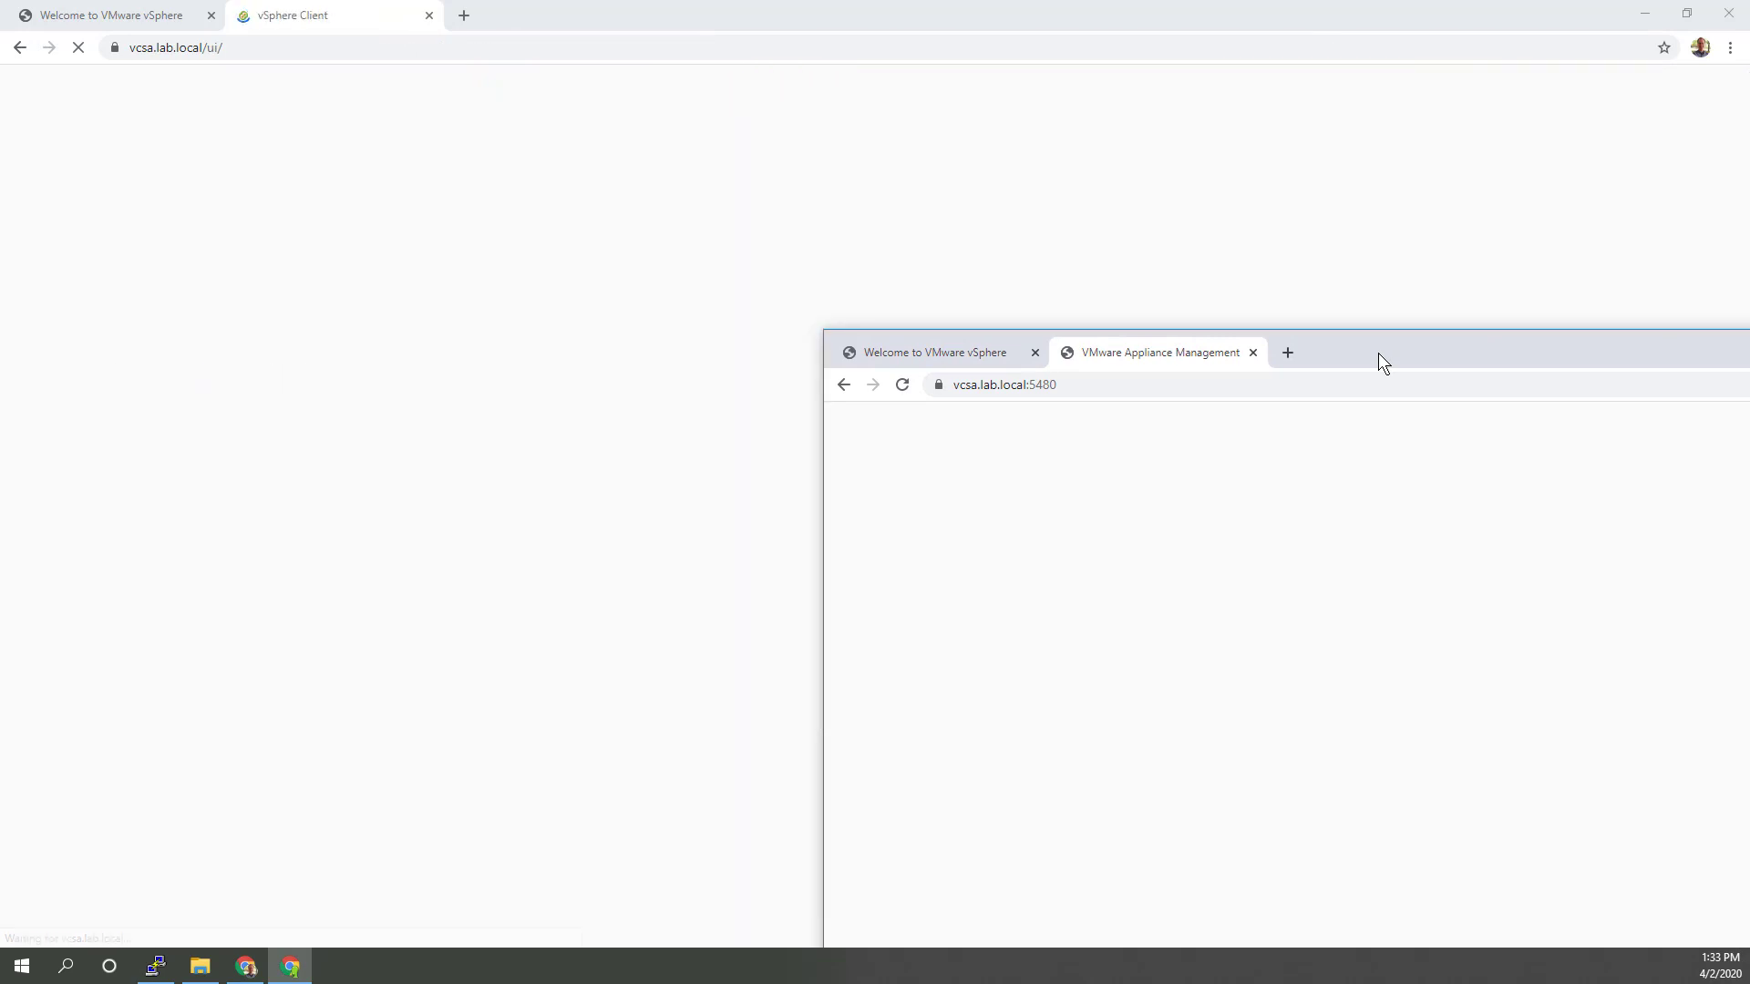
drag(1378, 355, 1749, 356)
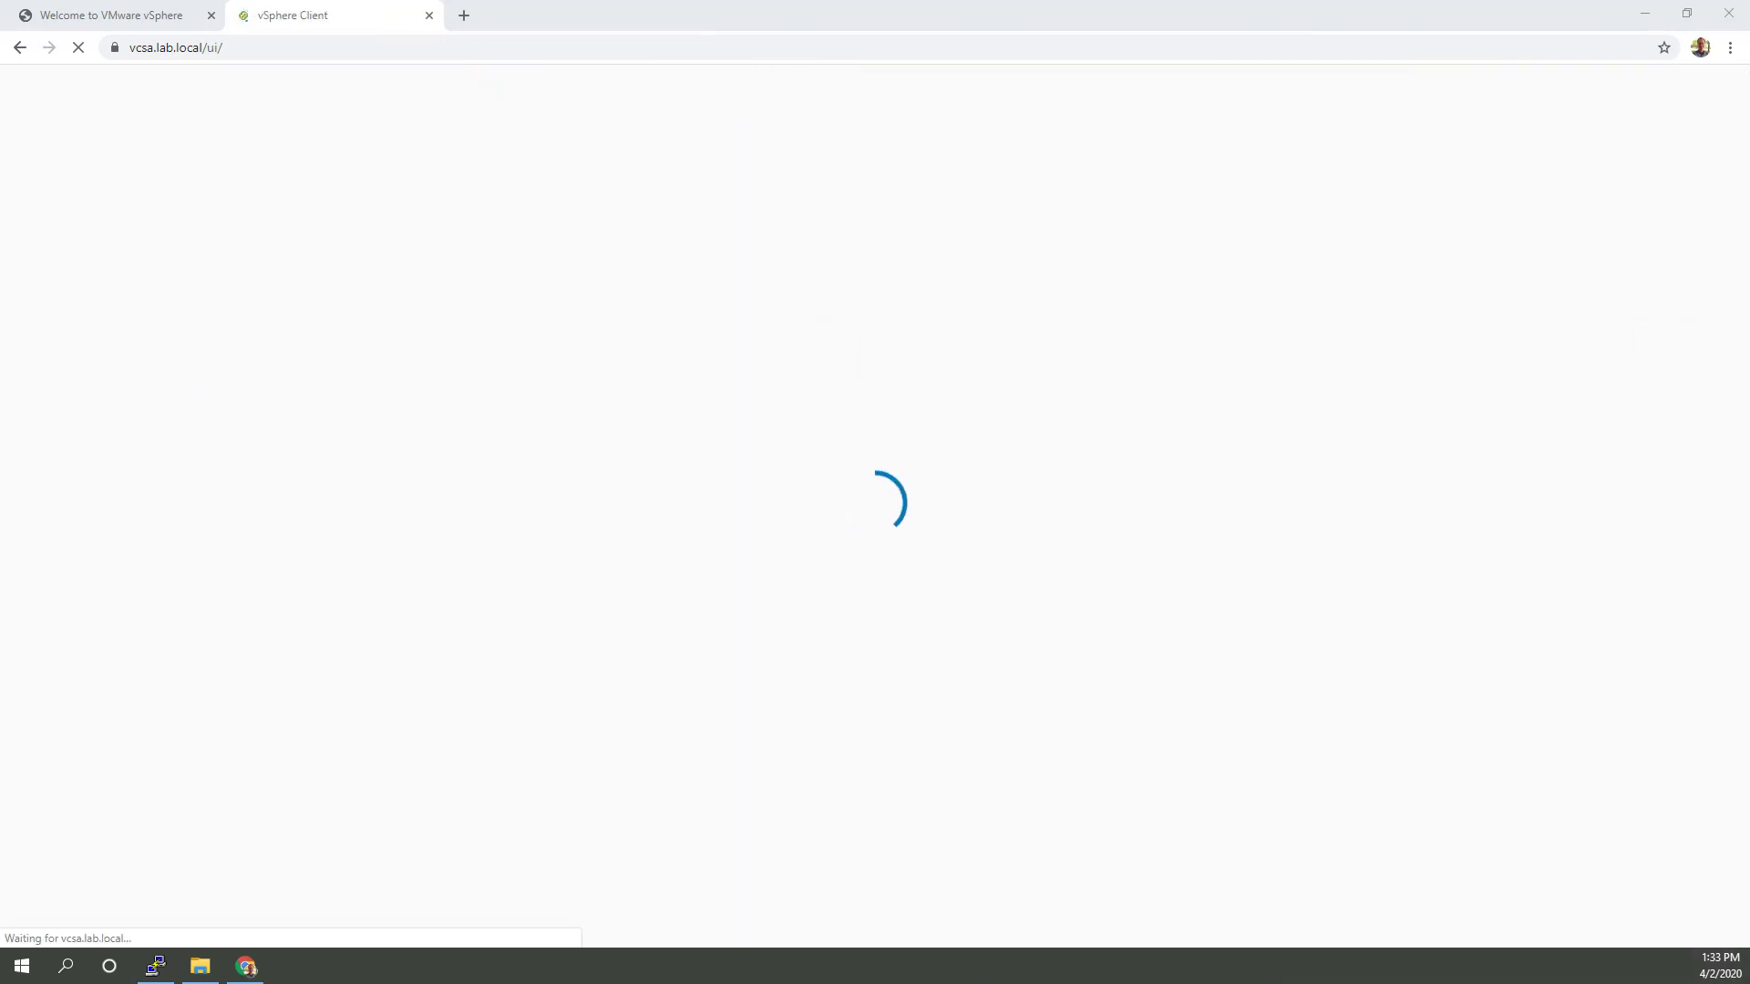
drag(1748, 355, 1595, 269)
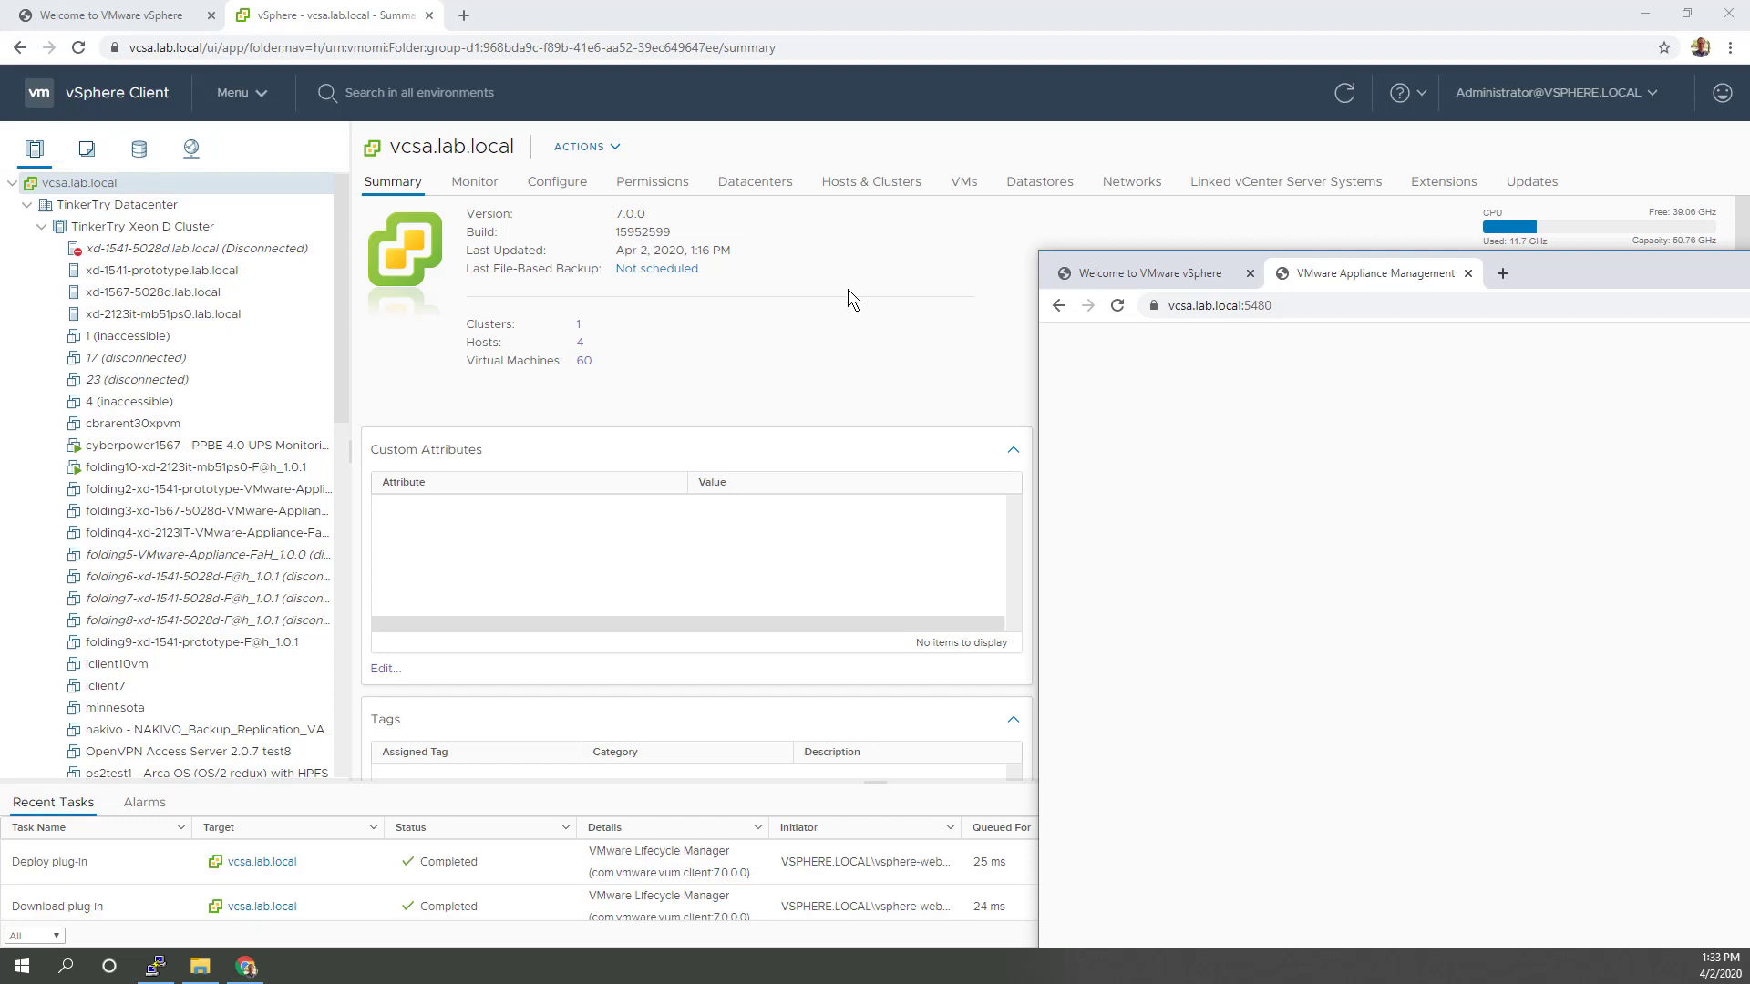
Step: Re-expand TinkerTry Xeon D Cluster, close the expired-licence banner, and select host xd-1541-5028d.lab.local
drag(1582, 279, 1748, 297)
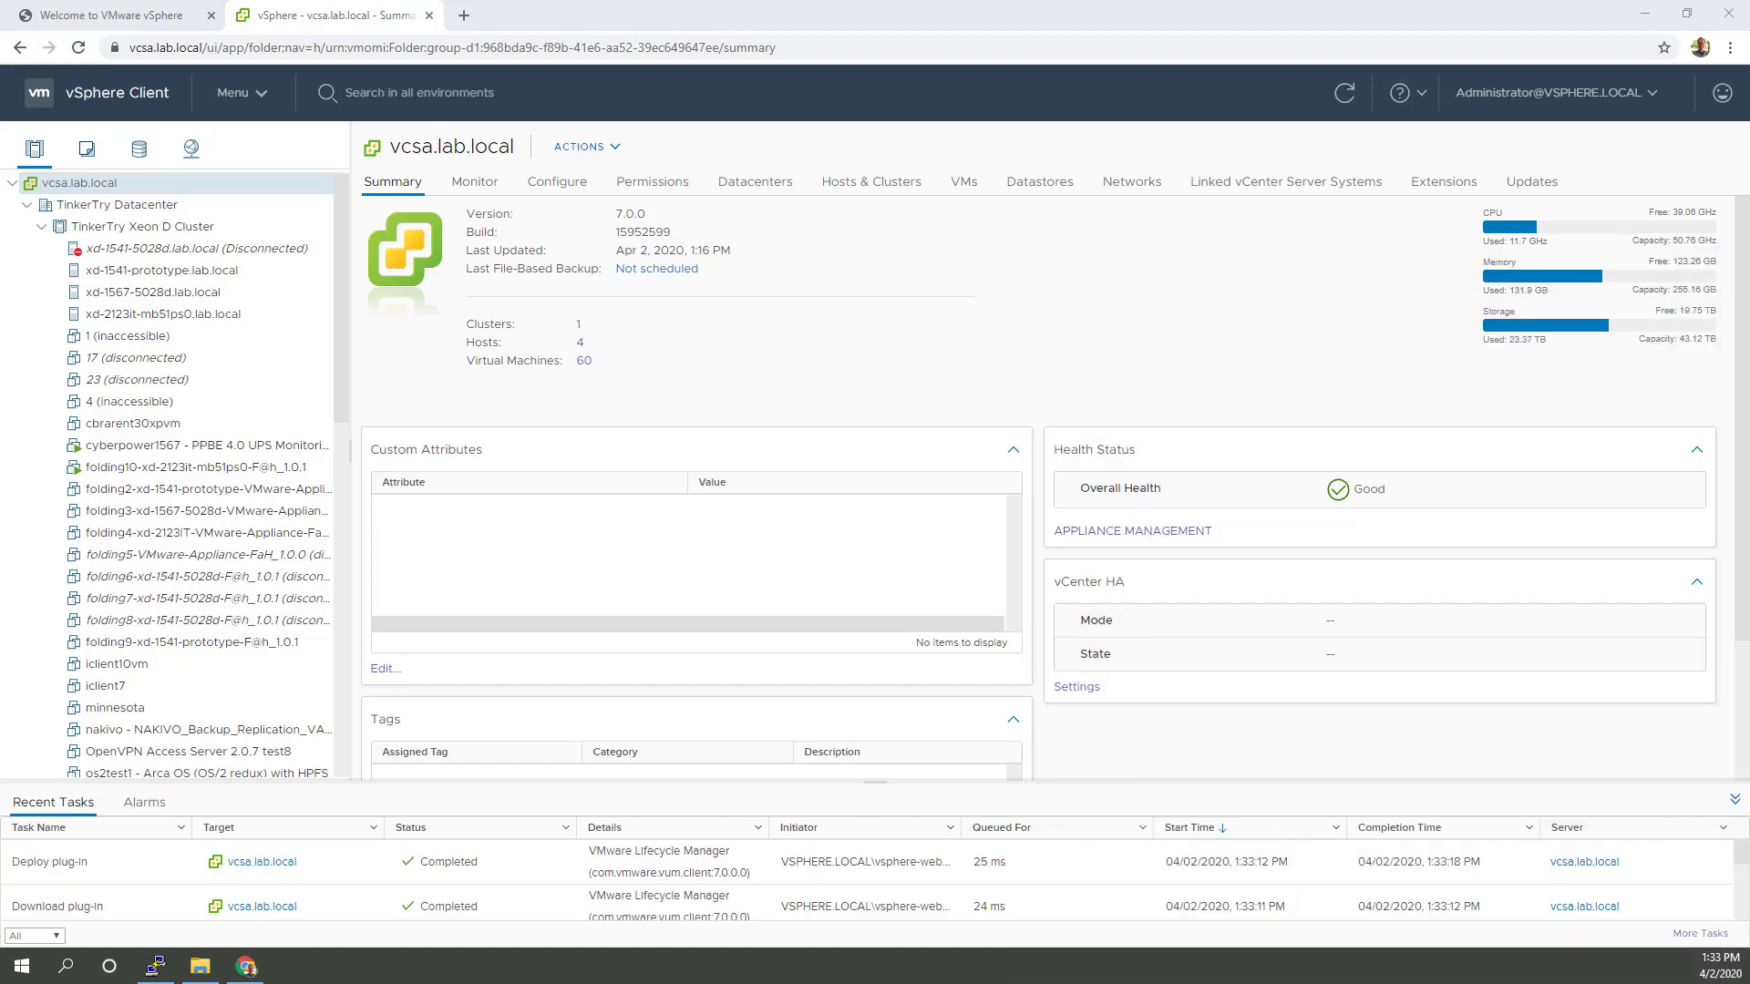
click(42, 262)
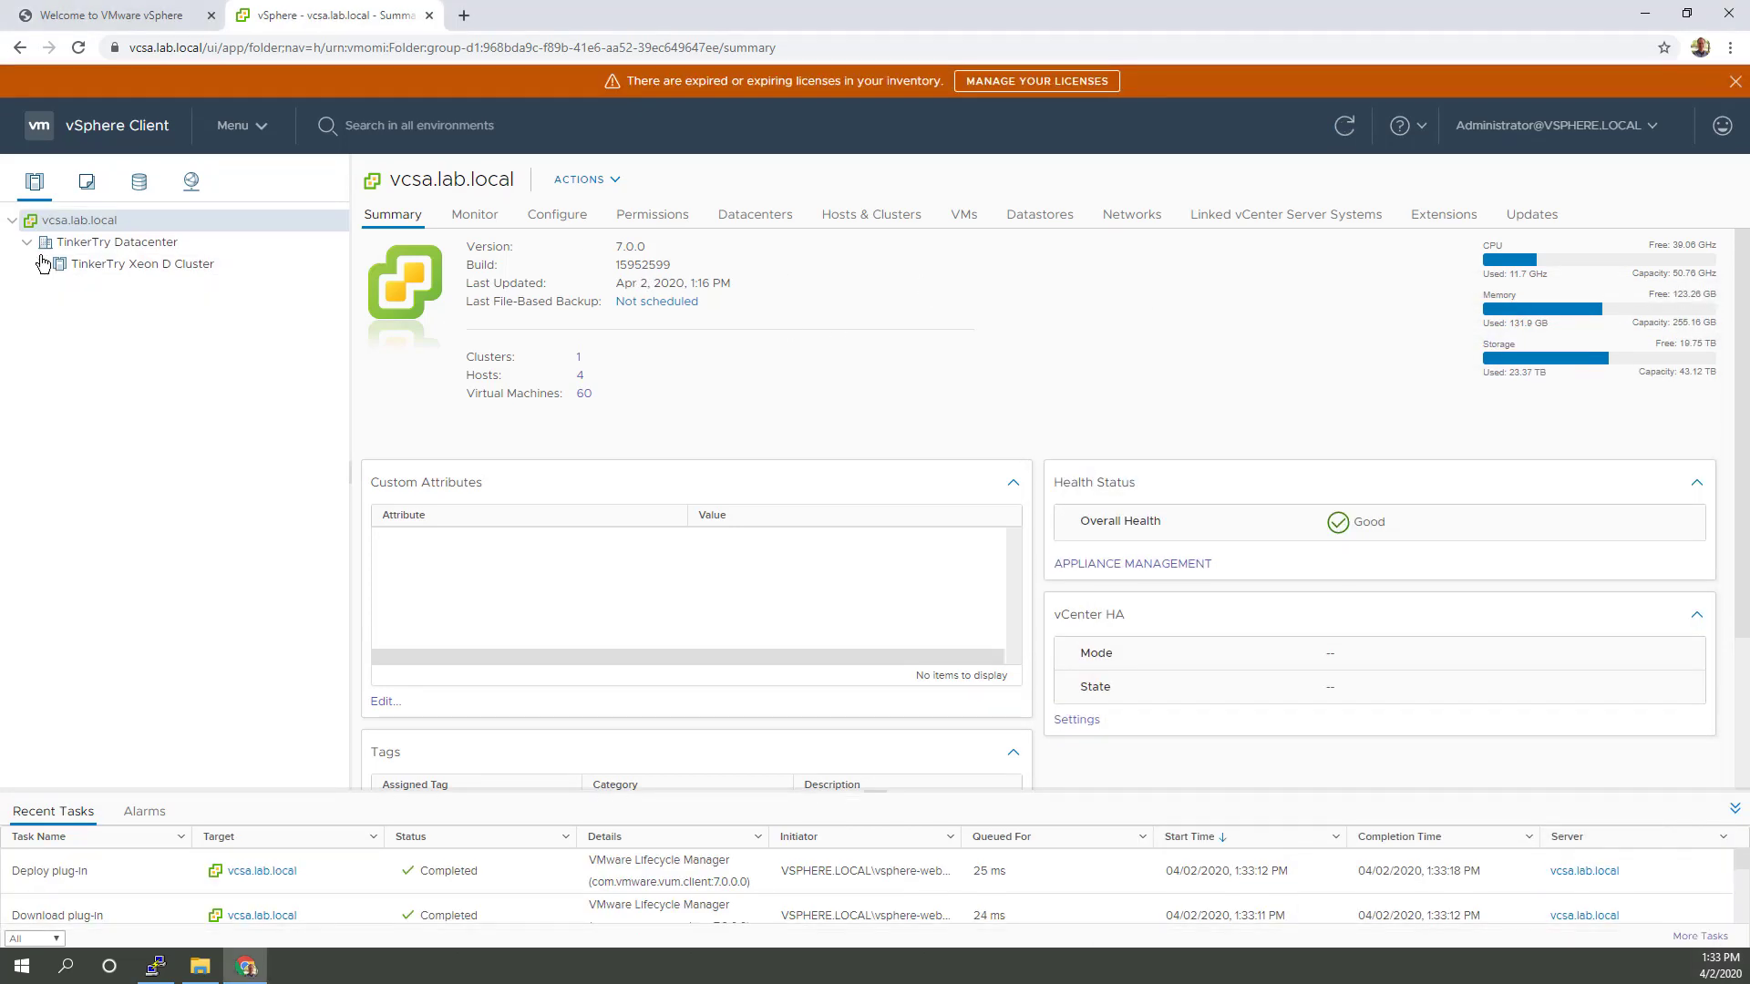
click(42, 263)
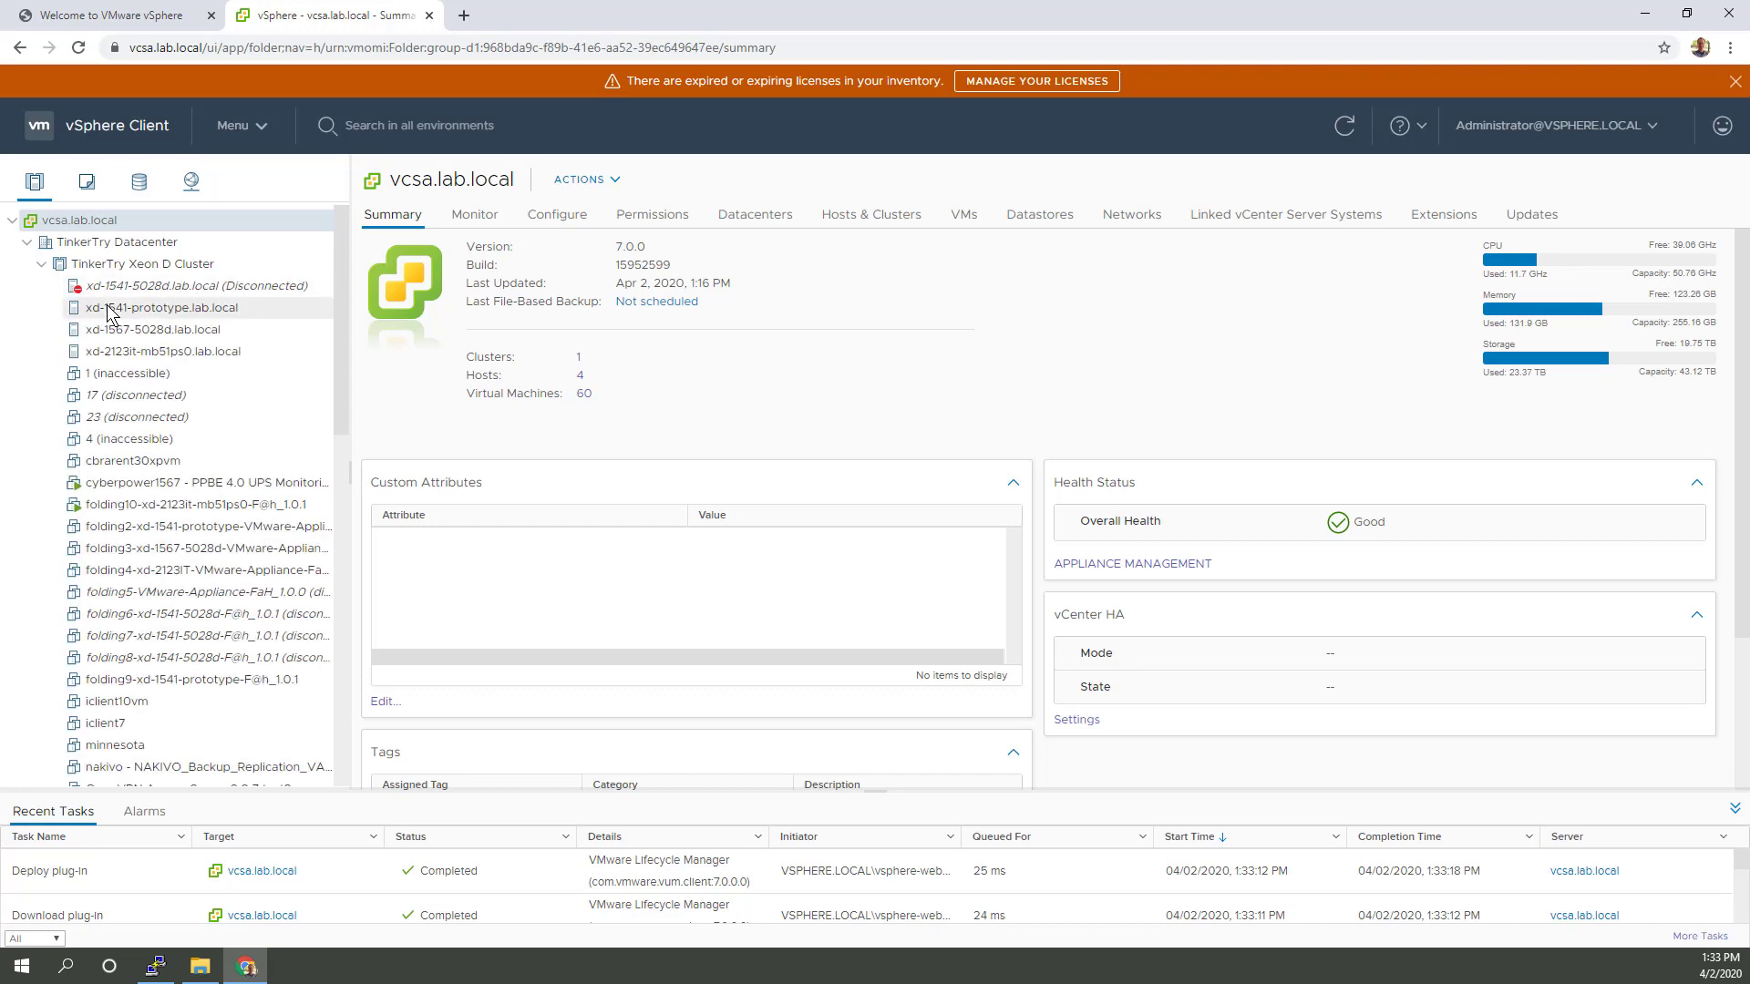
click(1735, 81)
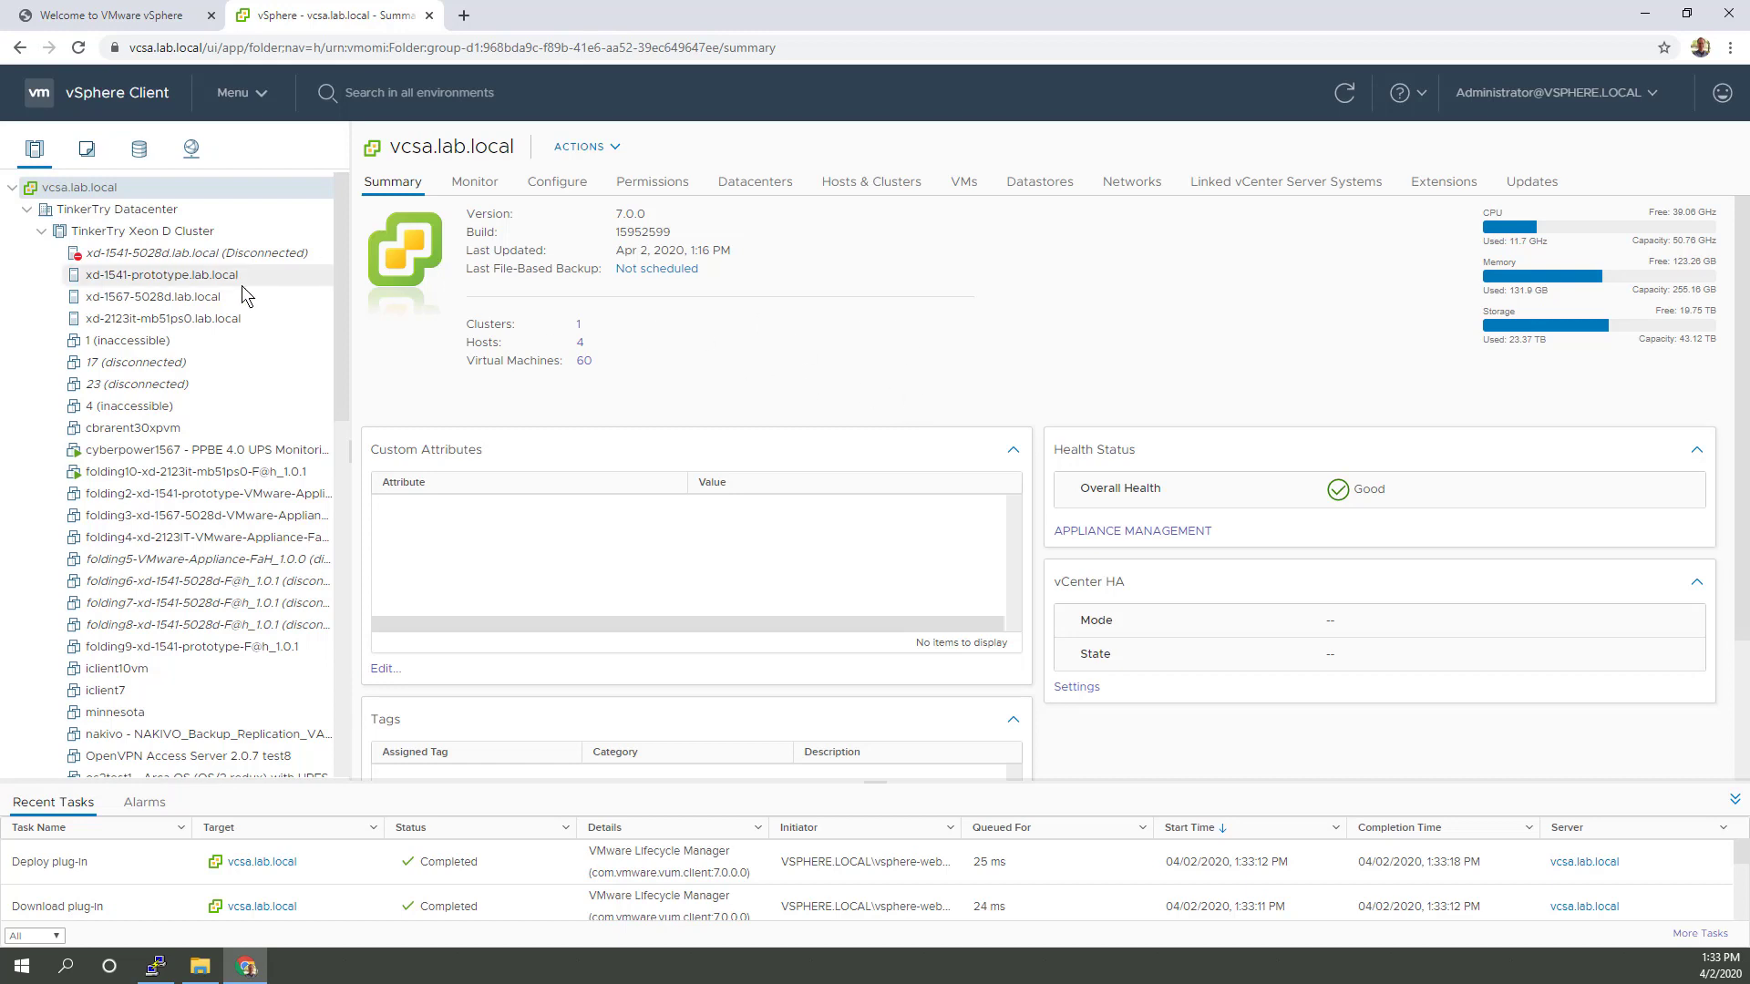
click(170, 254)
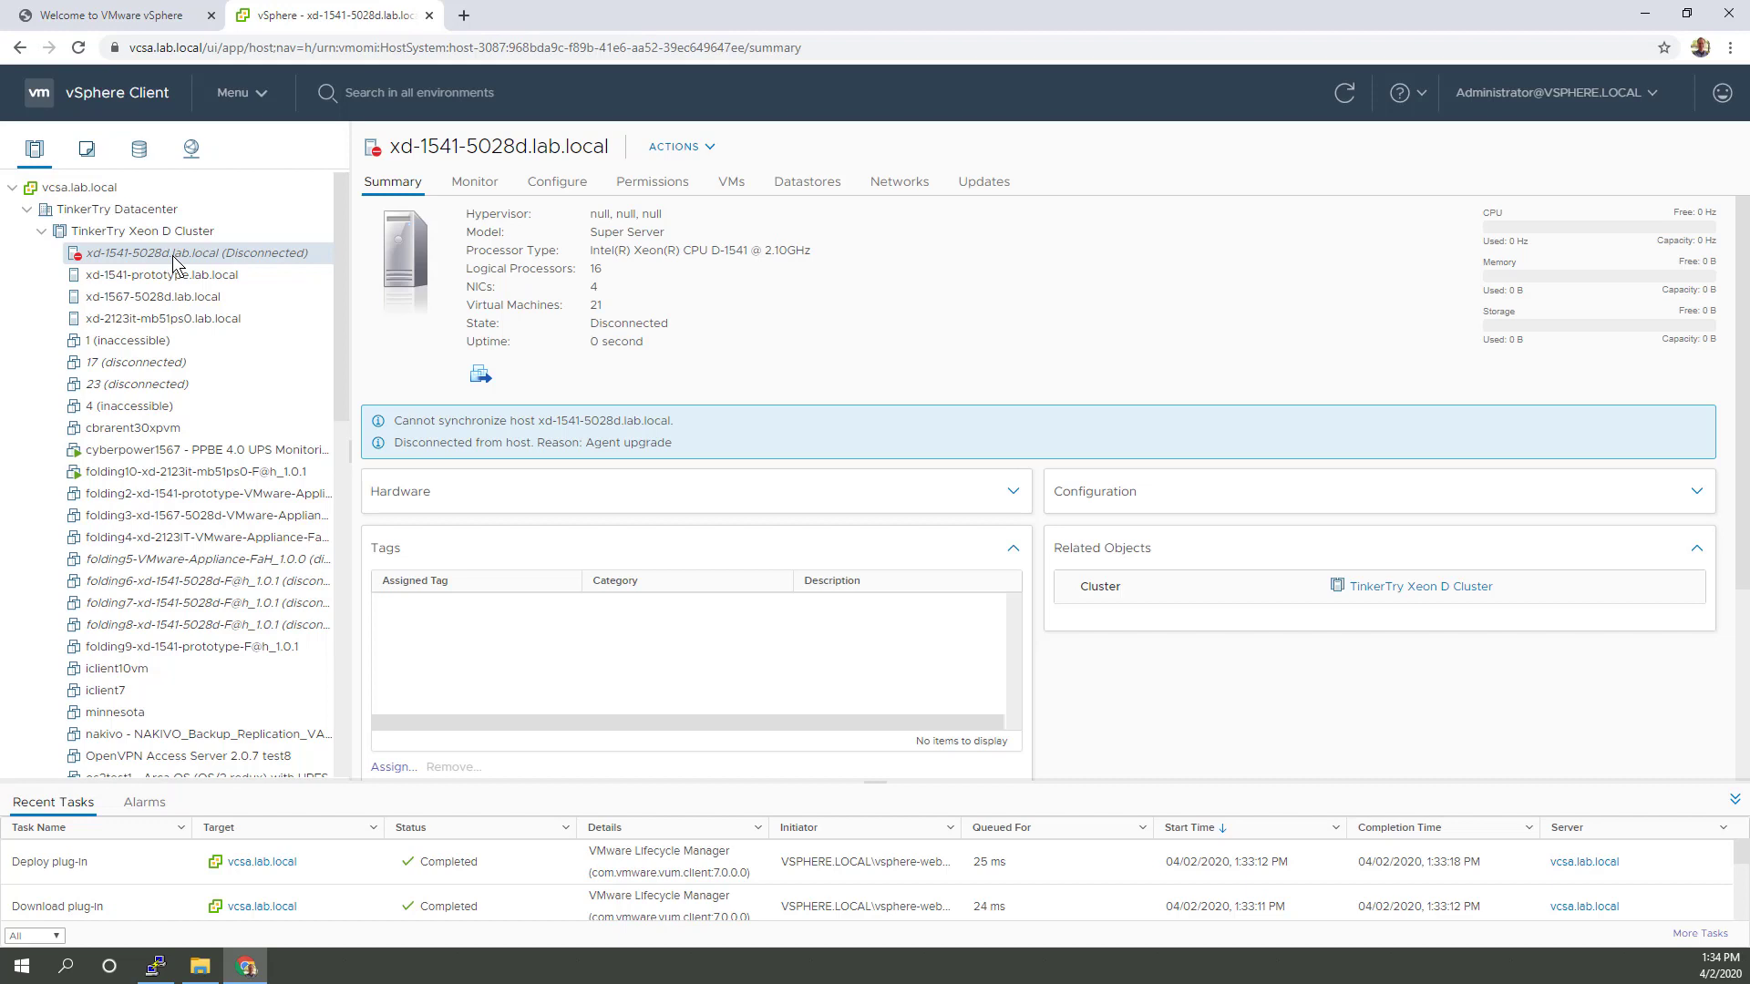
Step: Start reconnecting host xd-1541-5028d.lab.local, keeping its host name and location
right_click(173, 262)
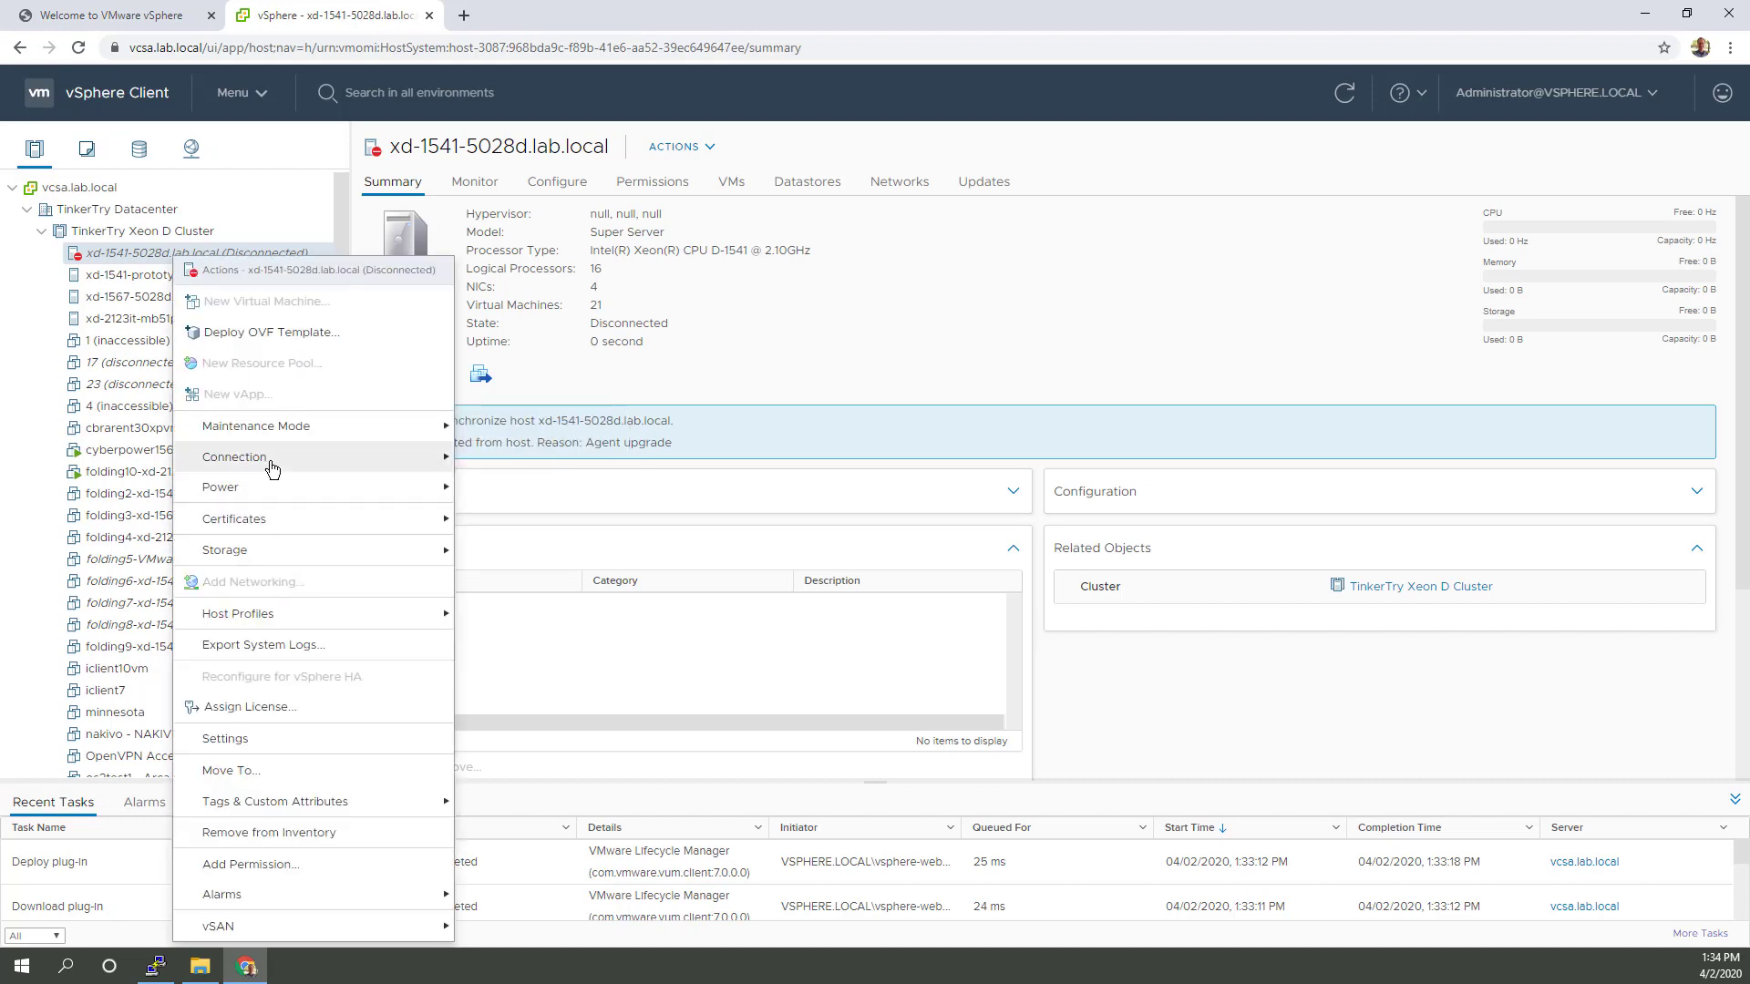
mouse_move(272, 469)
click(493, 461)
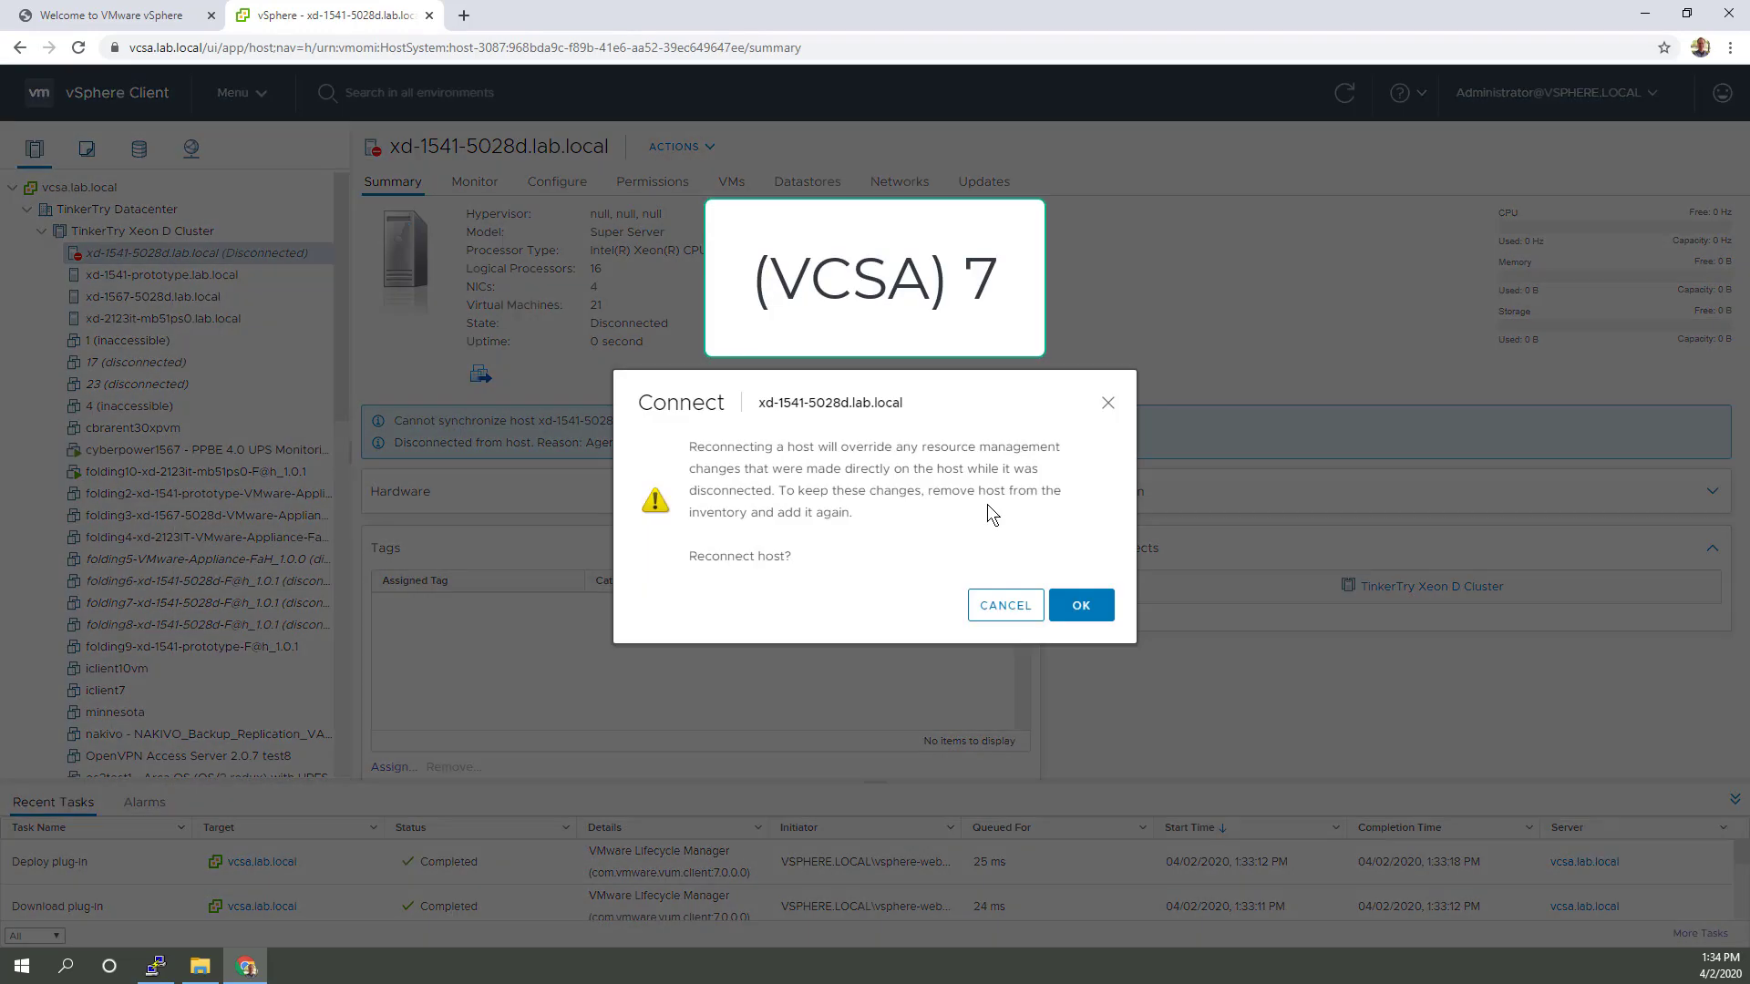
click(1066, 609)
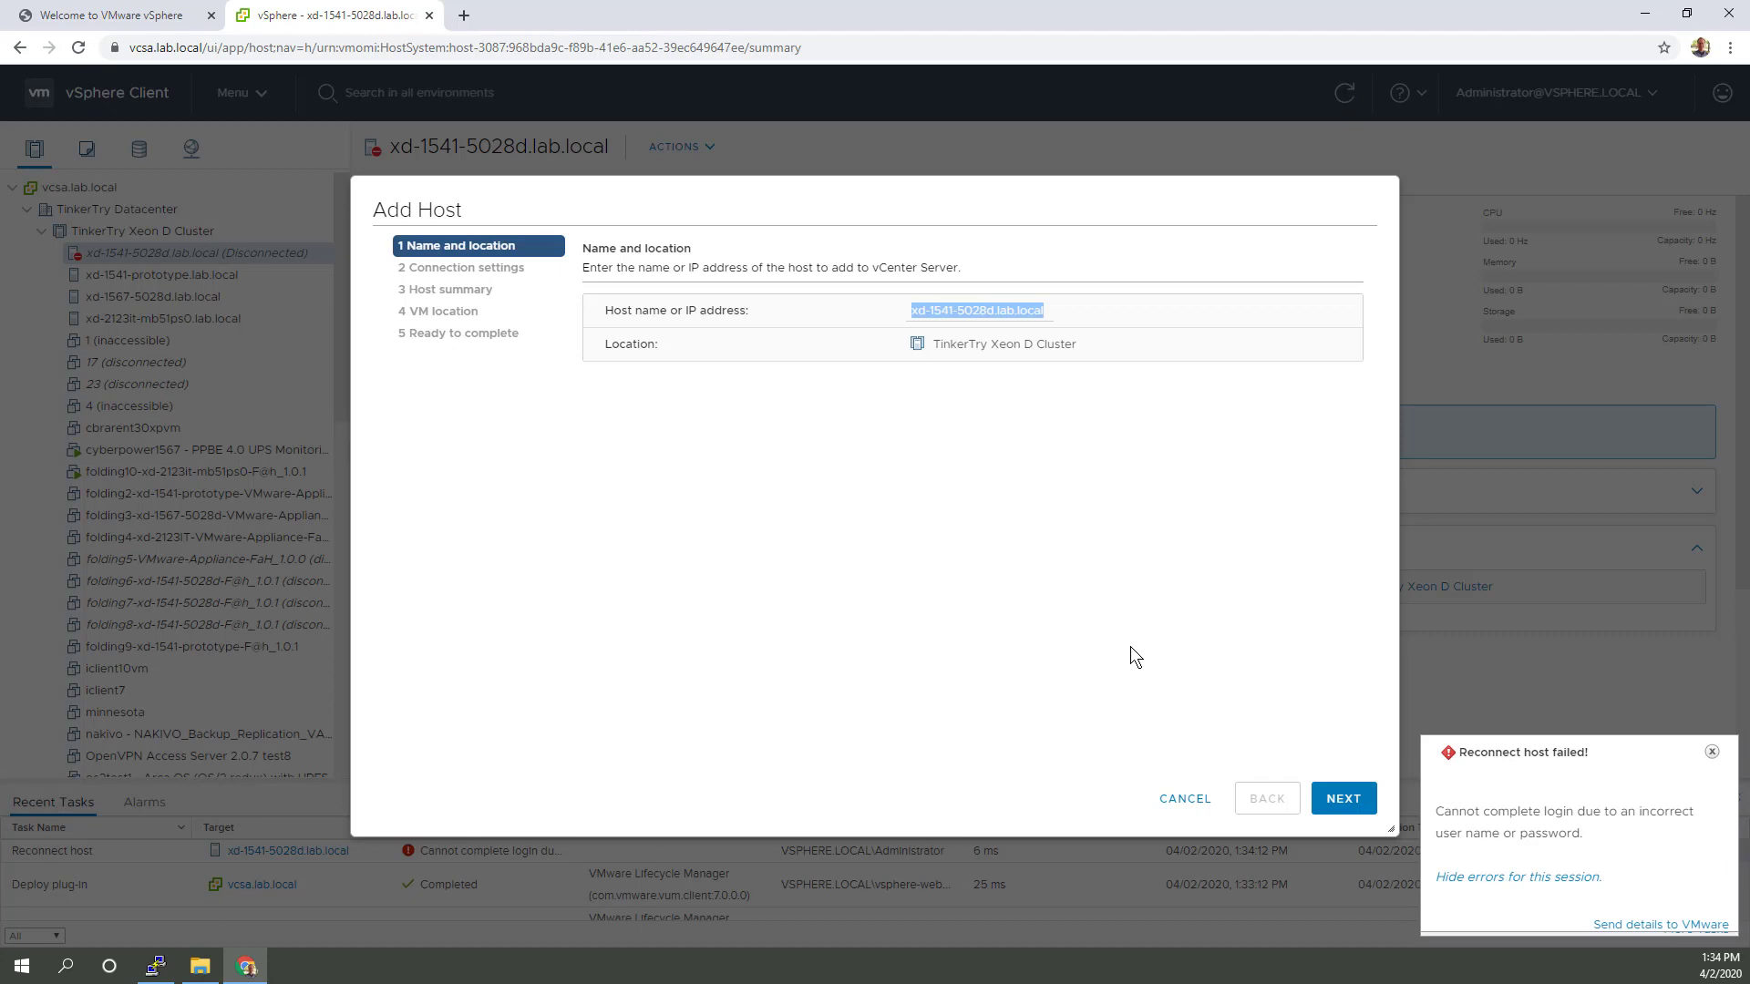
click(1336, 800)
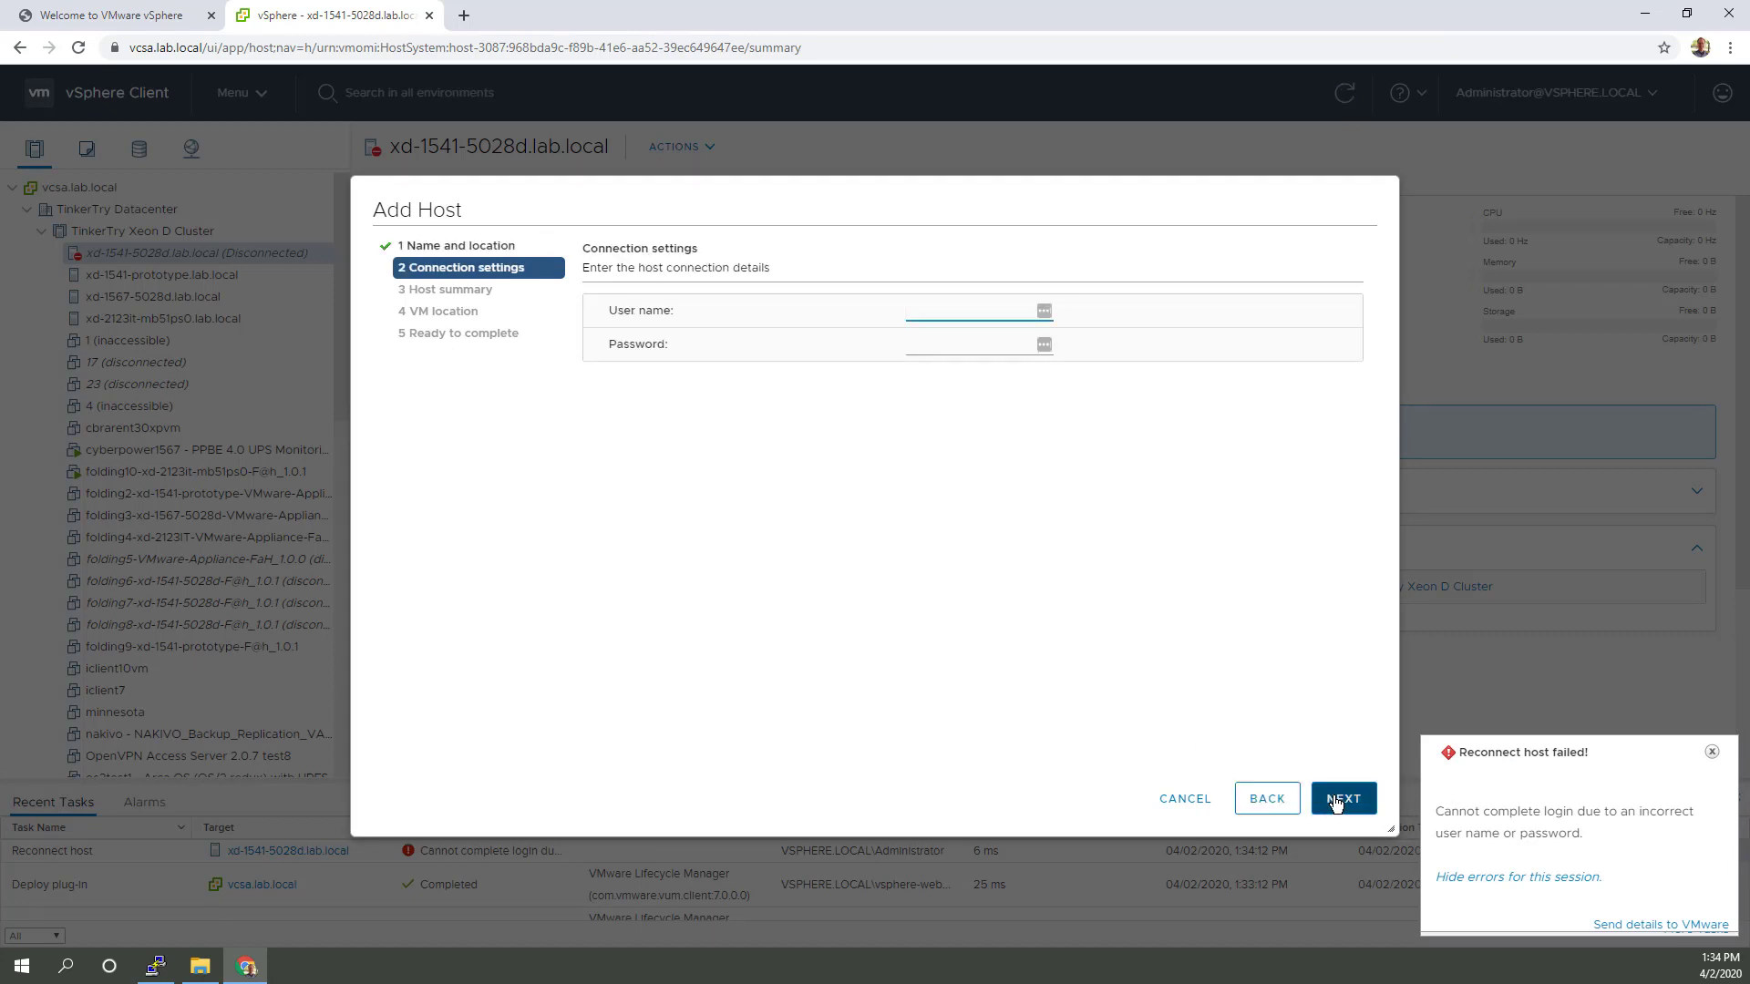
Step: Enter the root user and its password, keep TinkerTry Datacenter as VM location, and finish re-adding the host
text(root)
key(Tab)
text(********)
click(1336, 801)
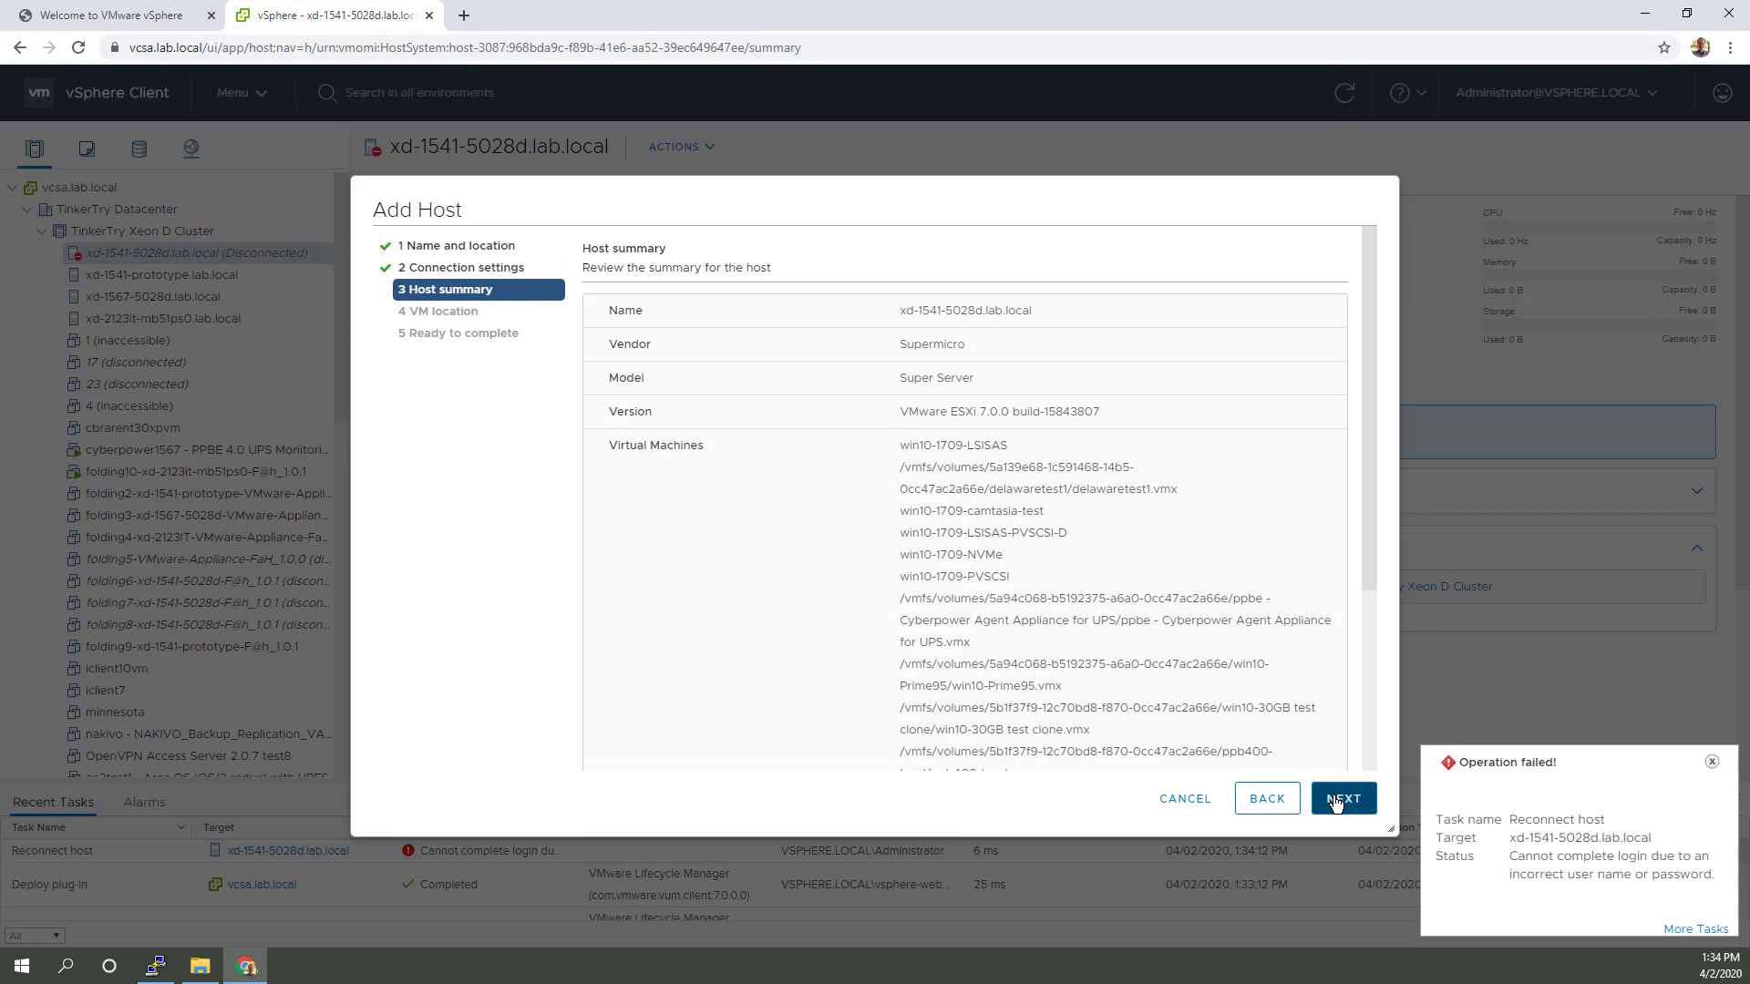
click(1341, 803)
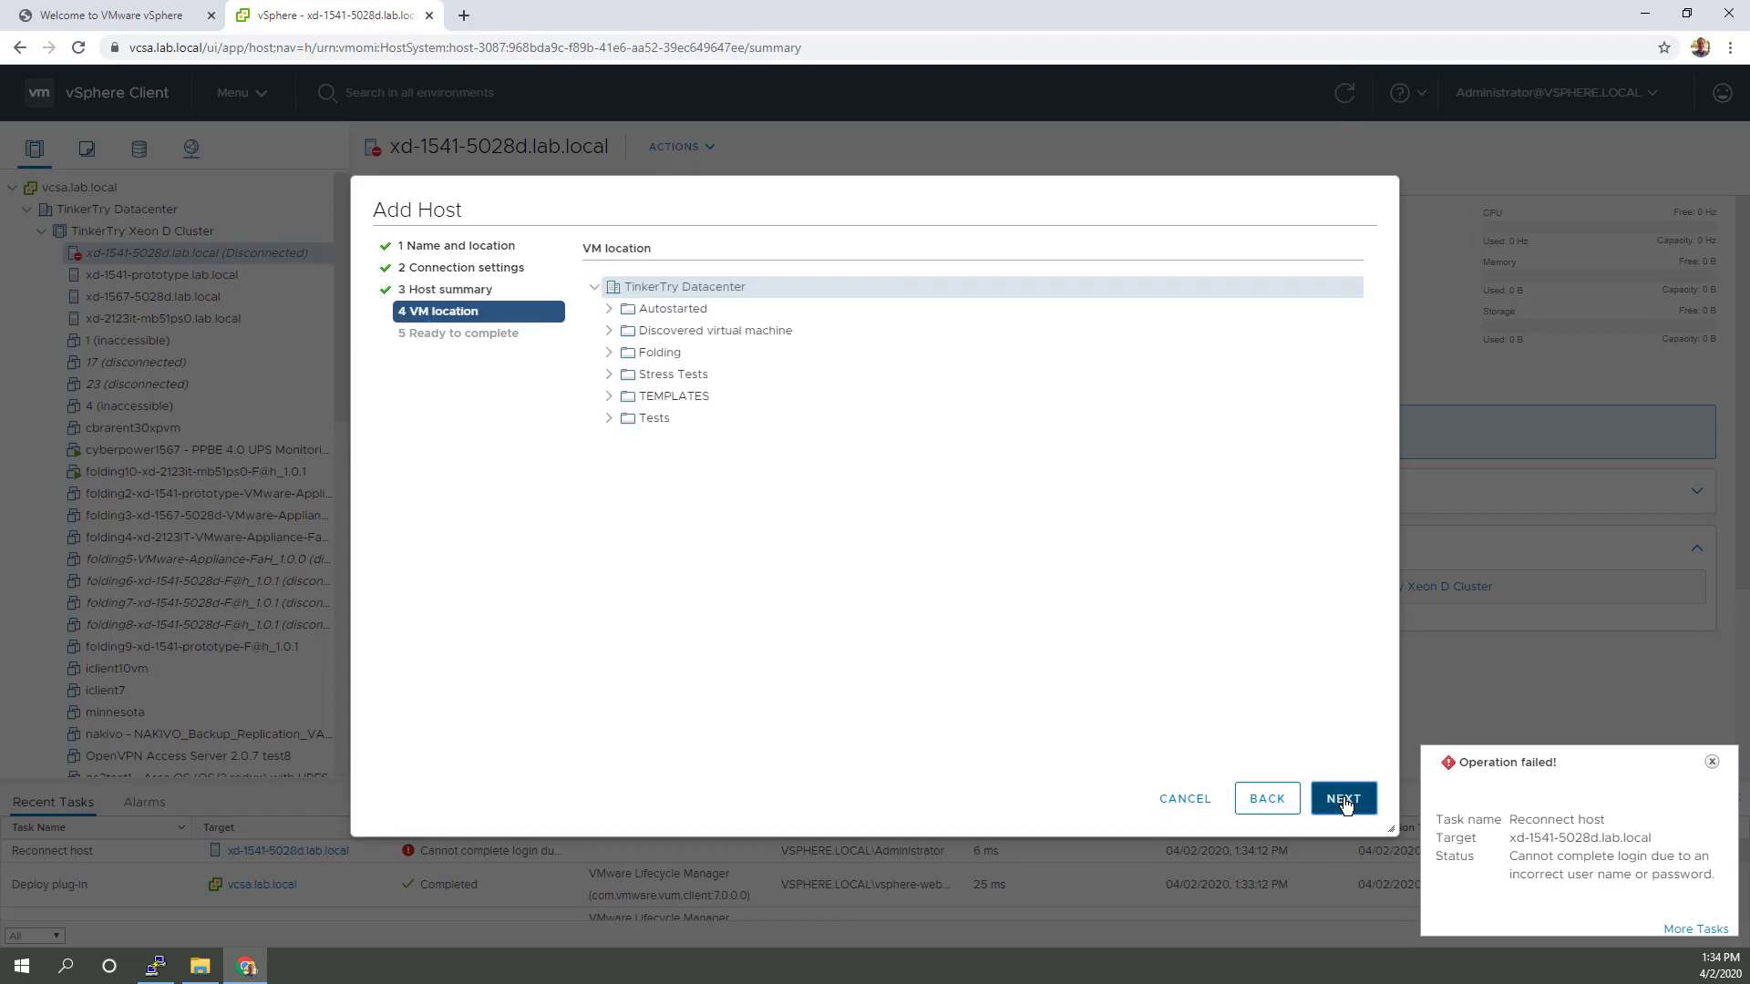
click(1344, 801)
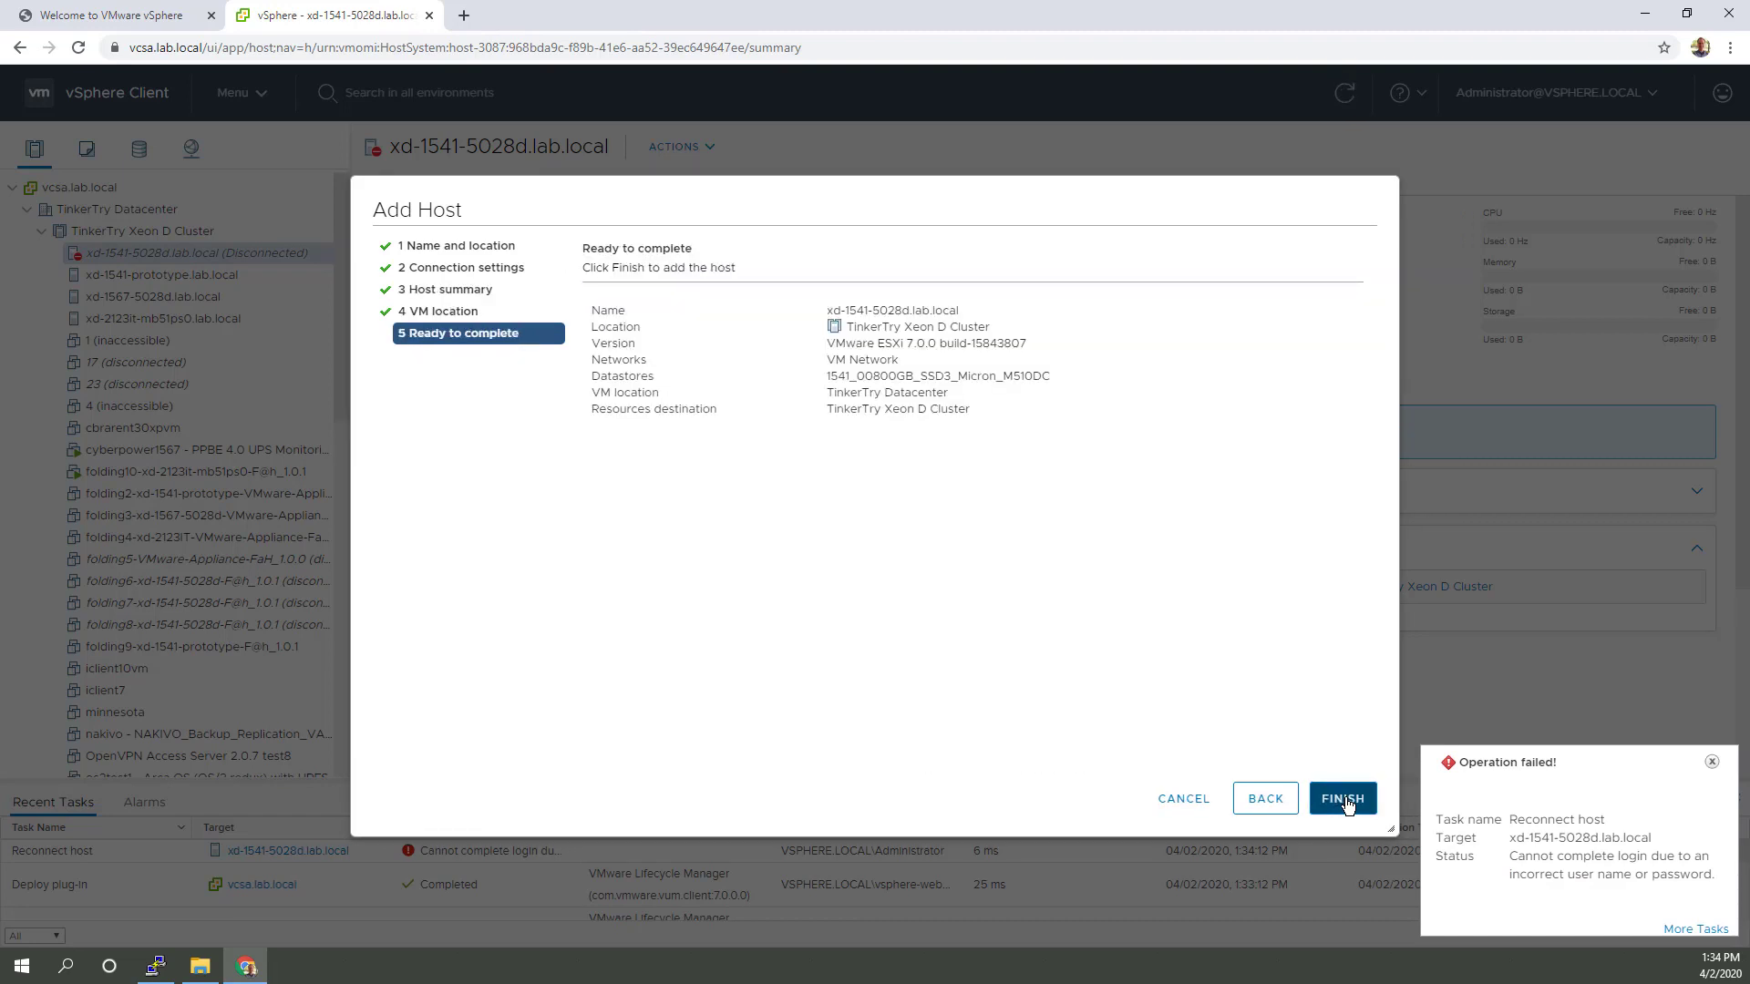
click(1343, 800)
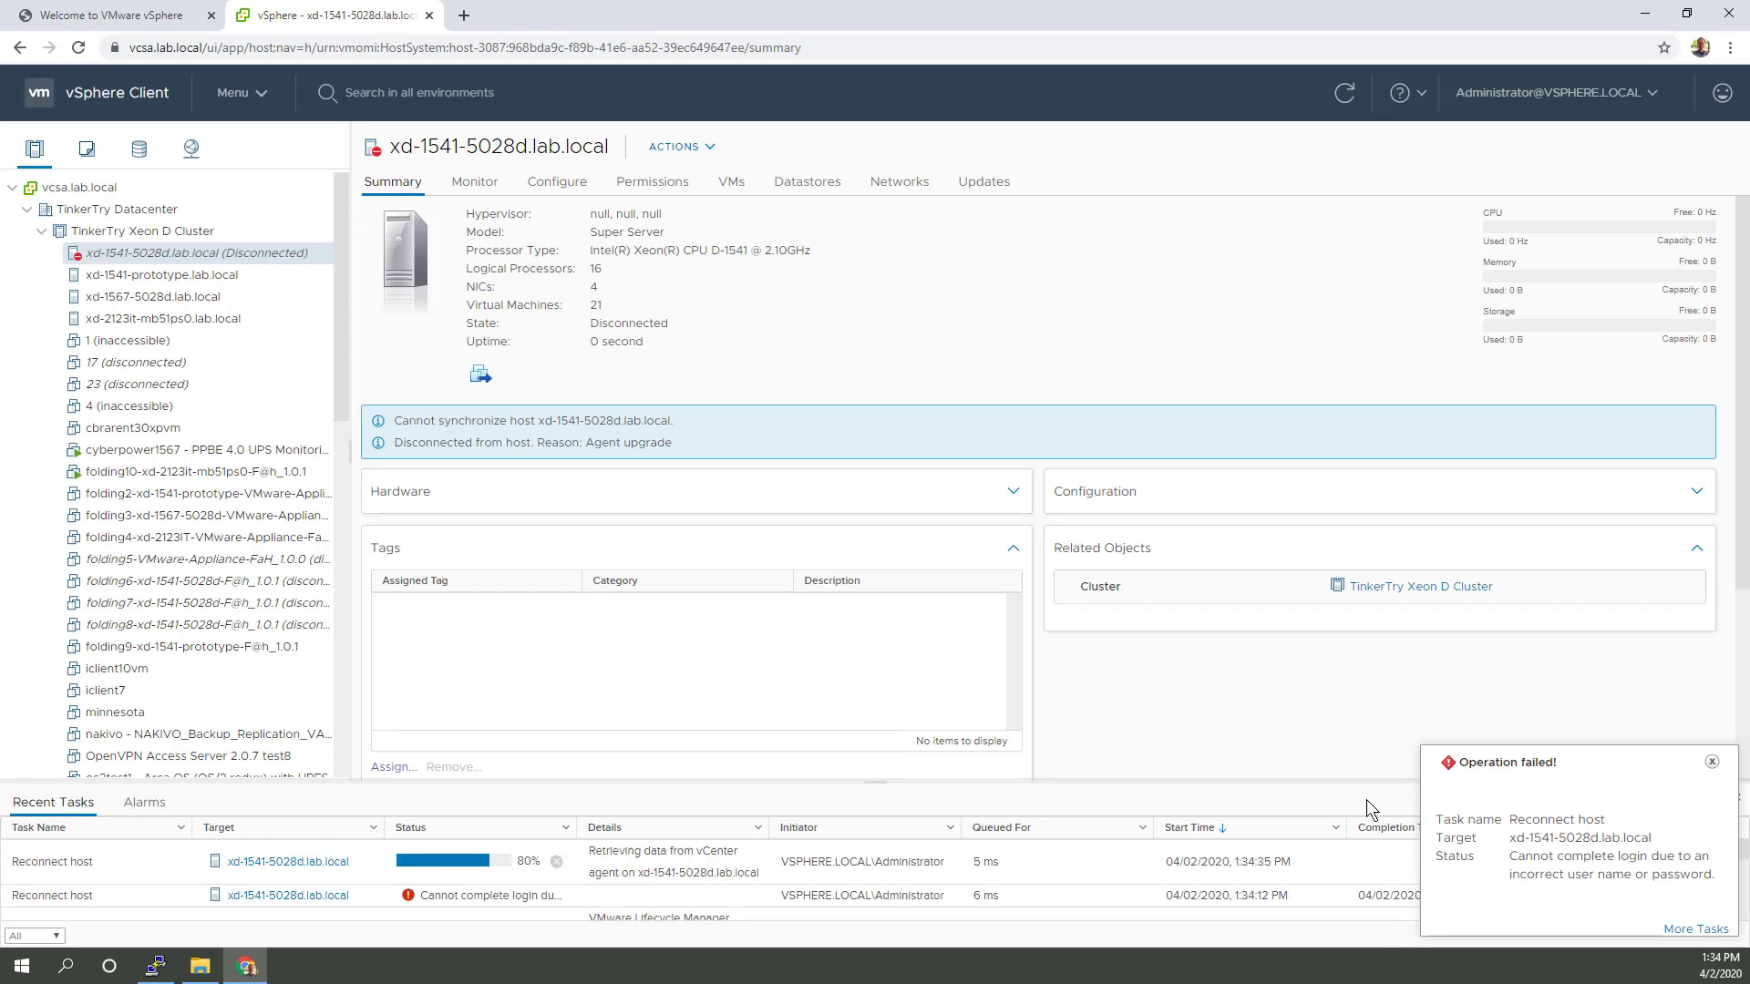
click(1711, 760)
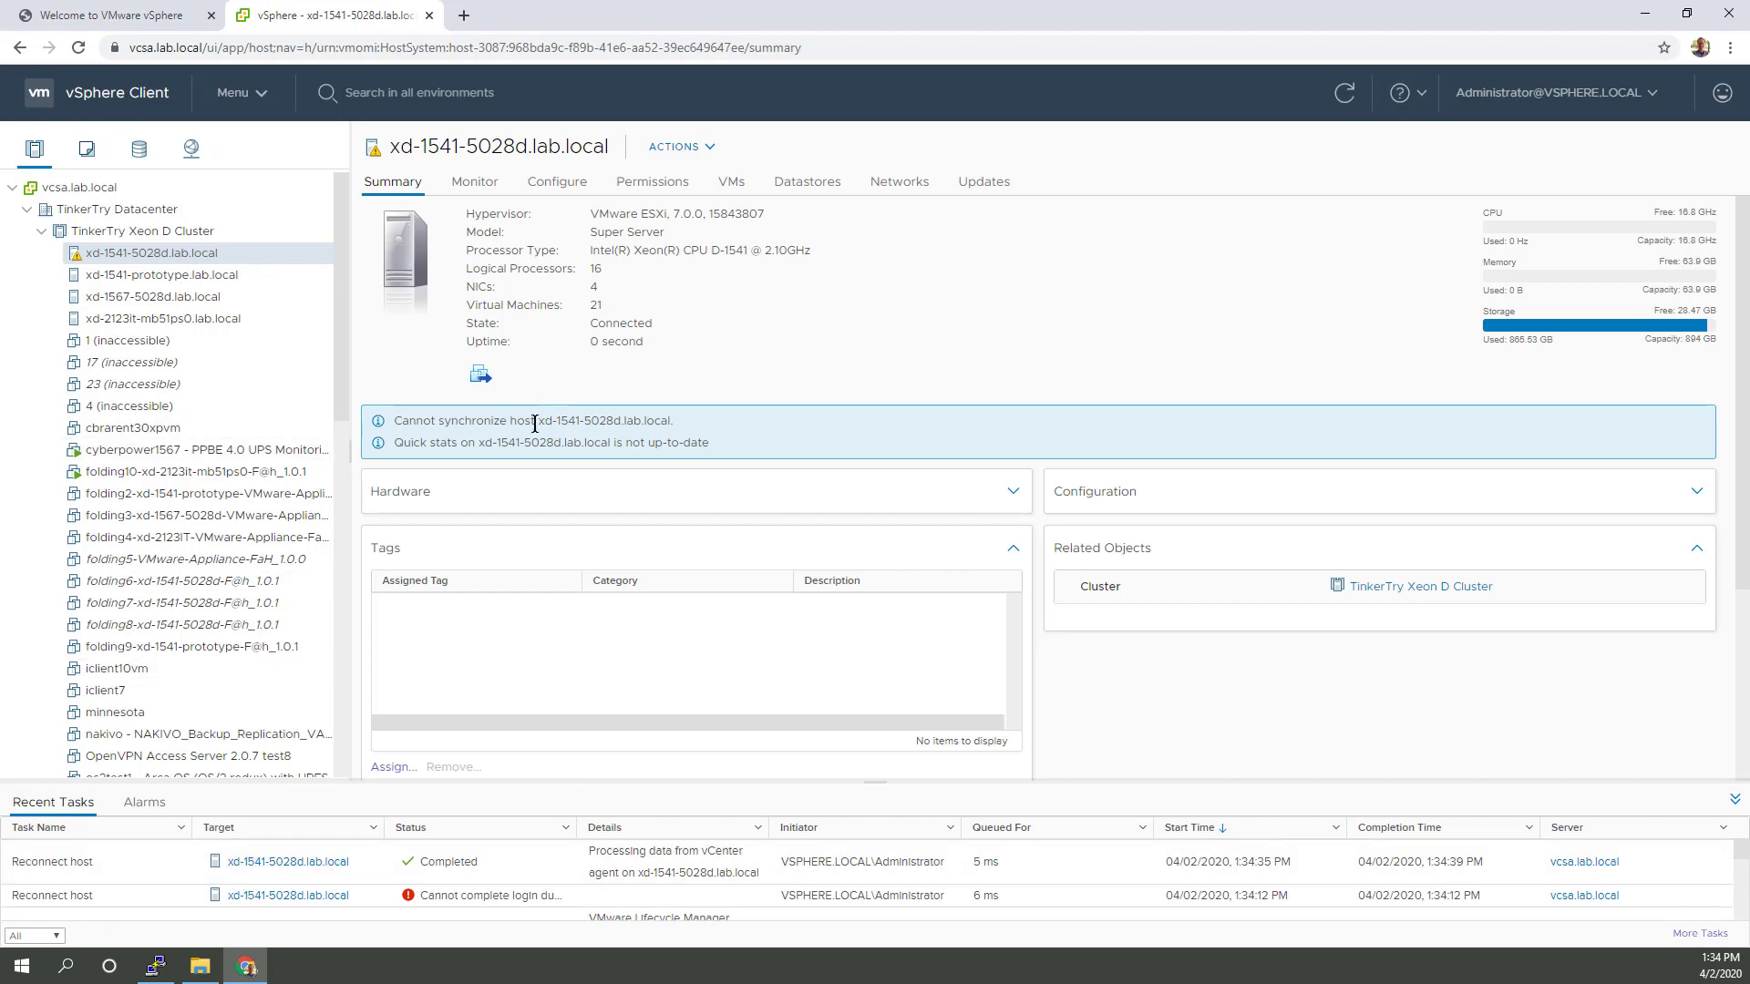
Step: Refresh the inventory and scroll host xd-1567-5028d.lab.local's virtual machine list to the vCenter rows
click(1345, 94)
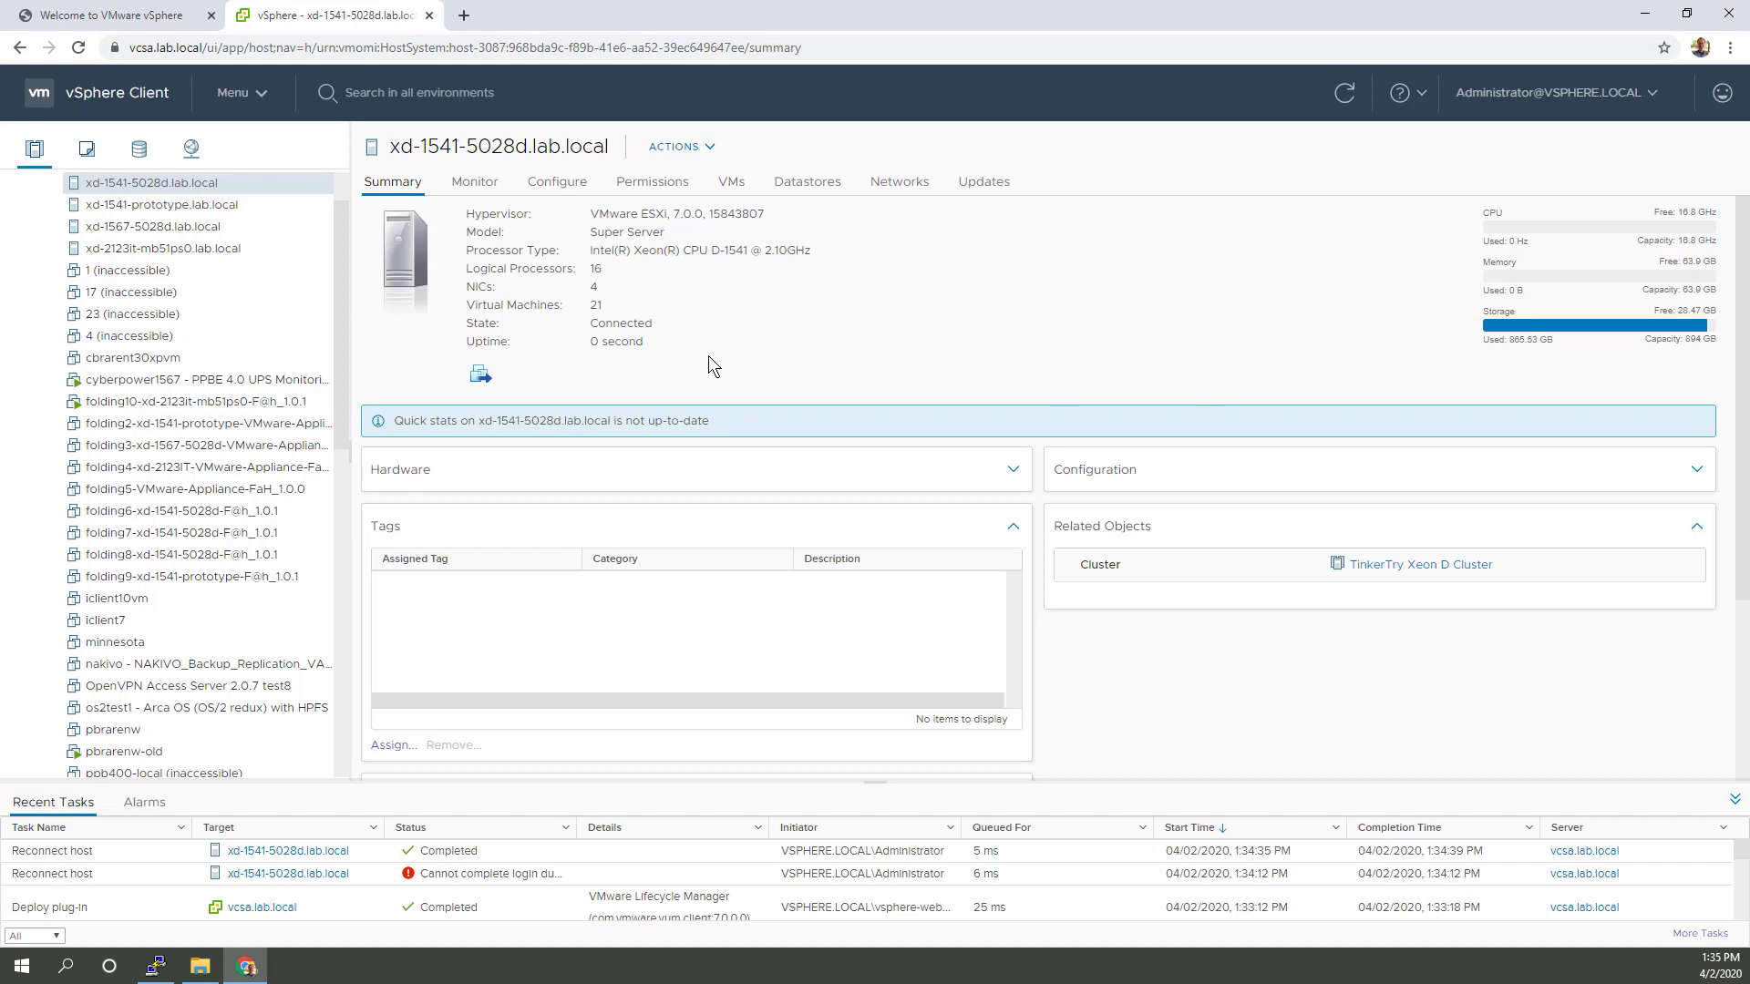
click(183, 227)
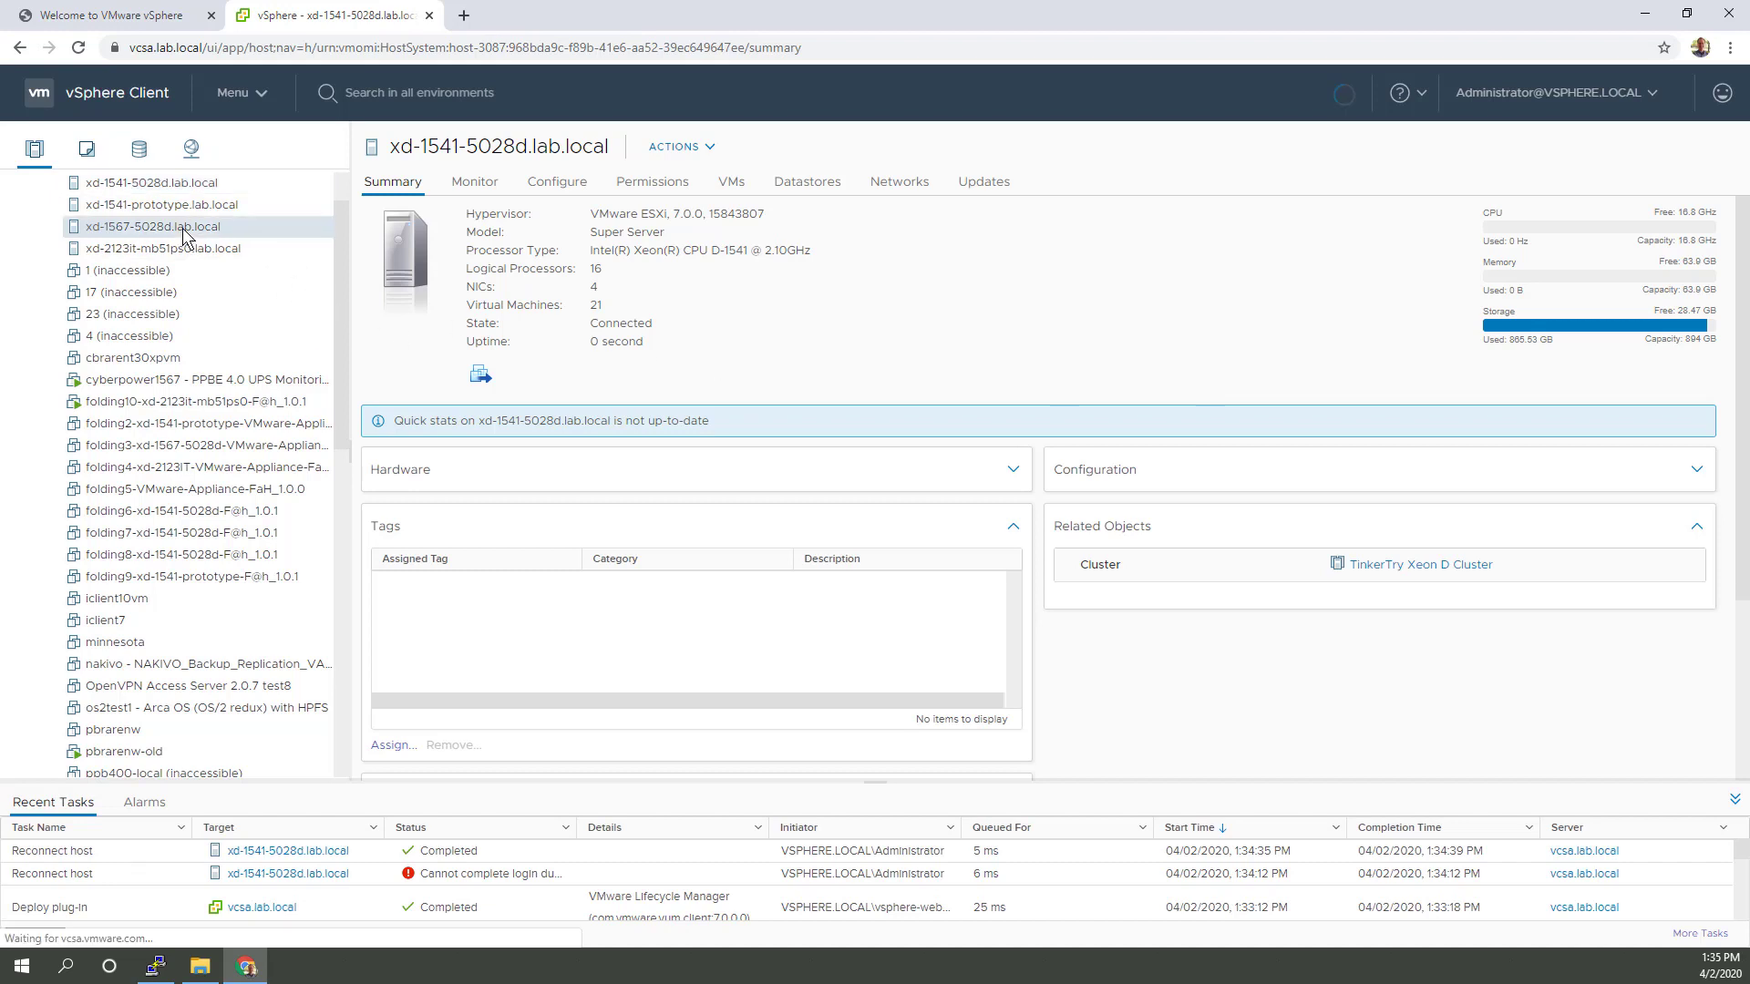
click(730, 184)
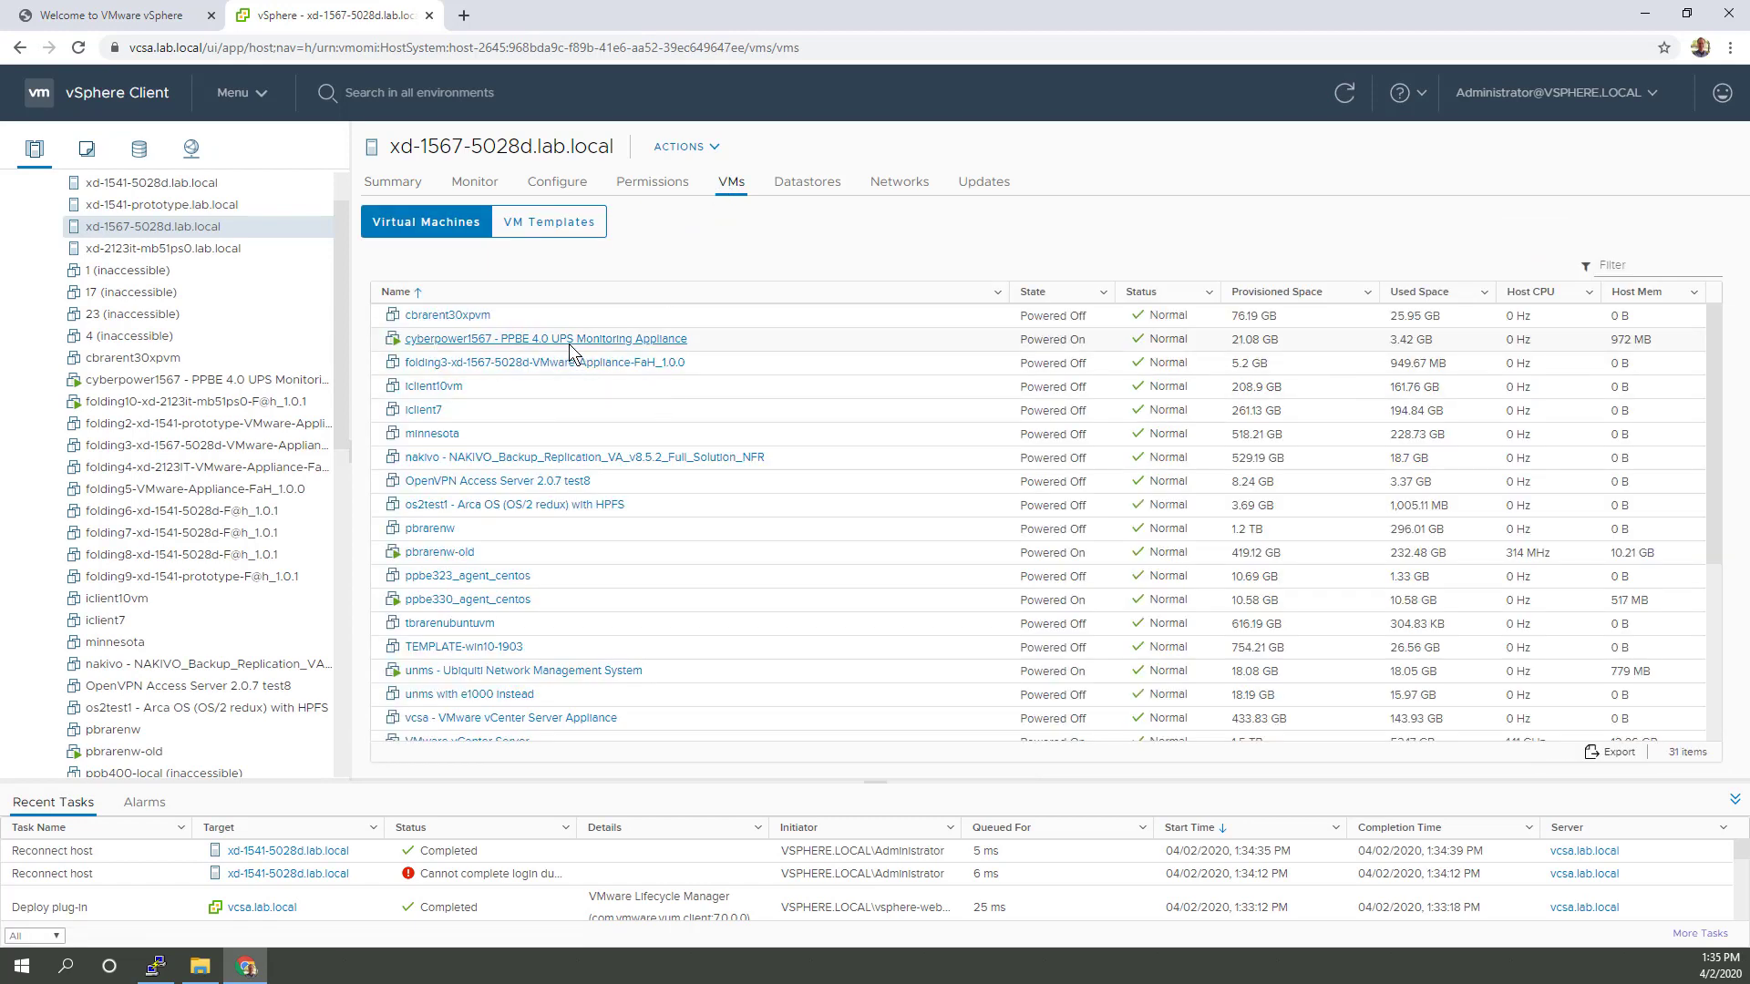
scroll(790, 435, down, 4)
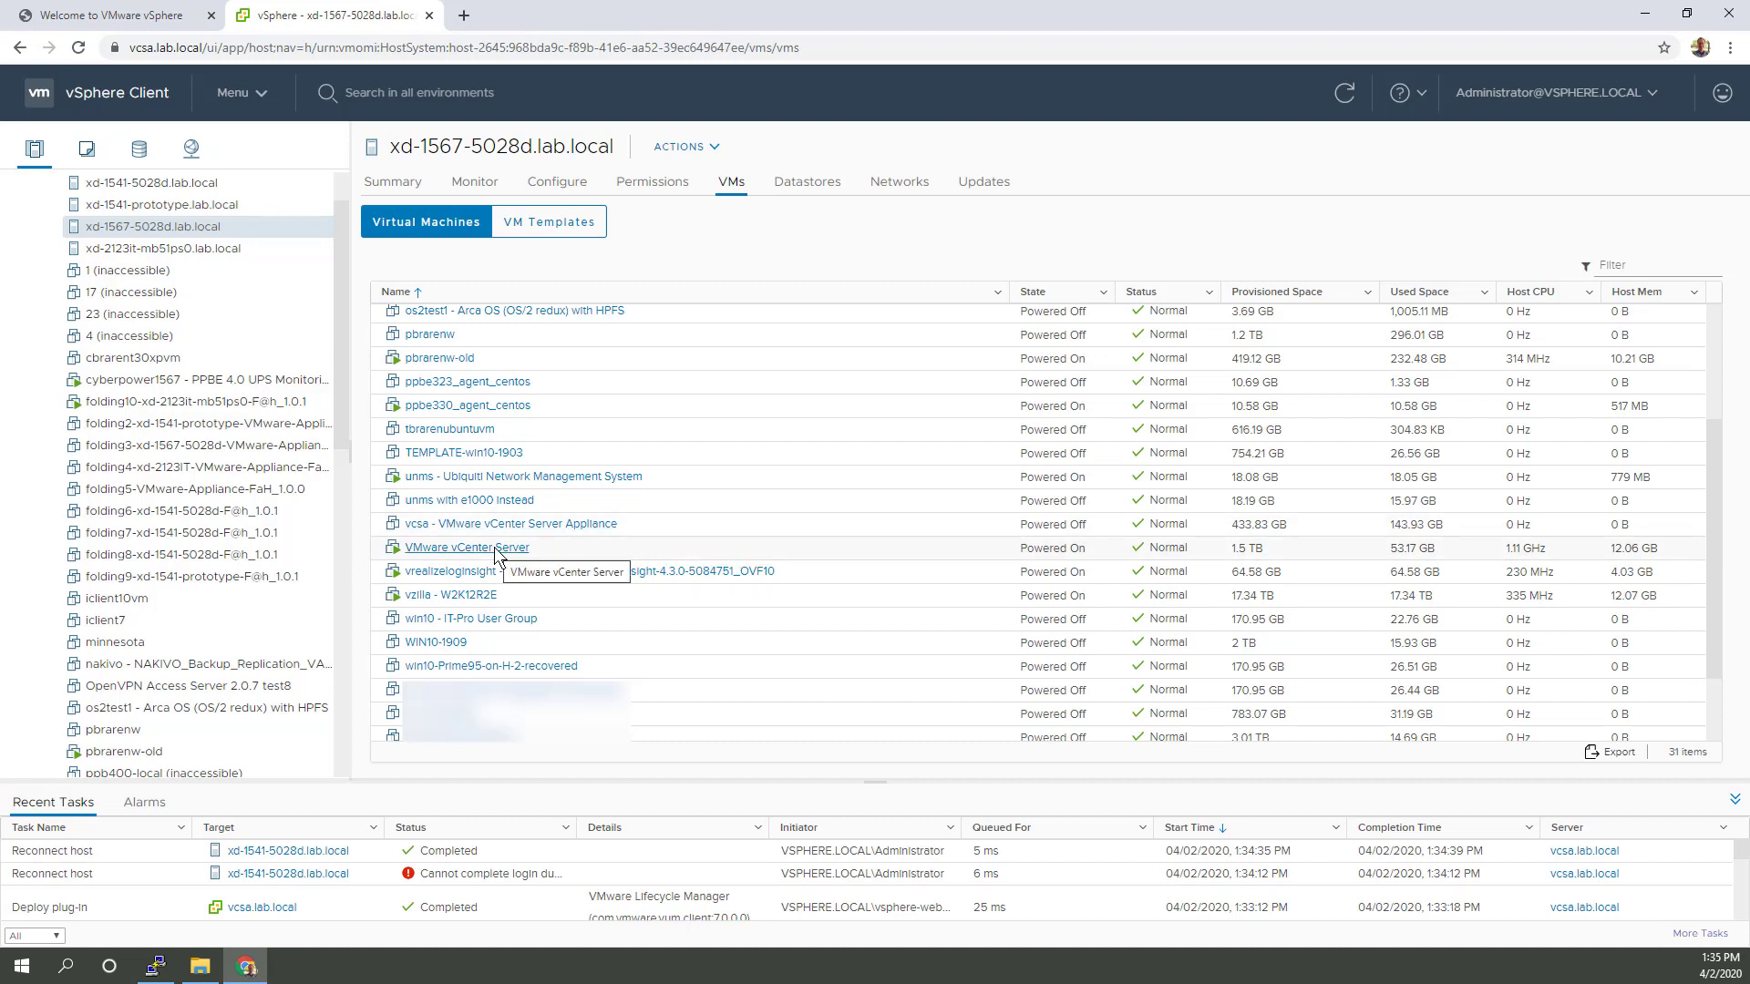
Step: Glance at vcsa's actions, then open VMware vCenter Server's summary and select its IP 10.10.1.97
right_click(528, 529)
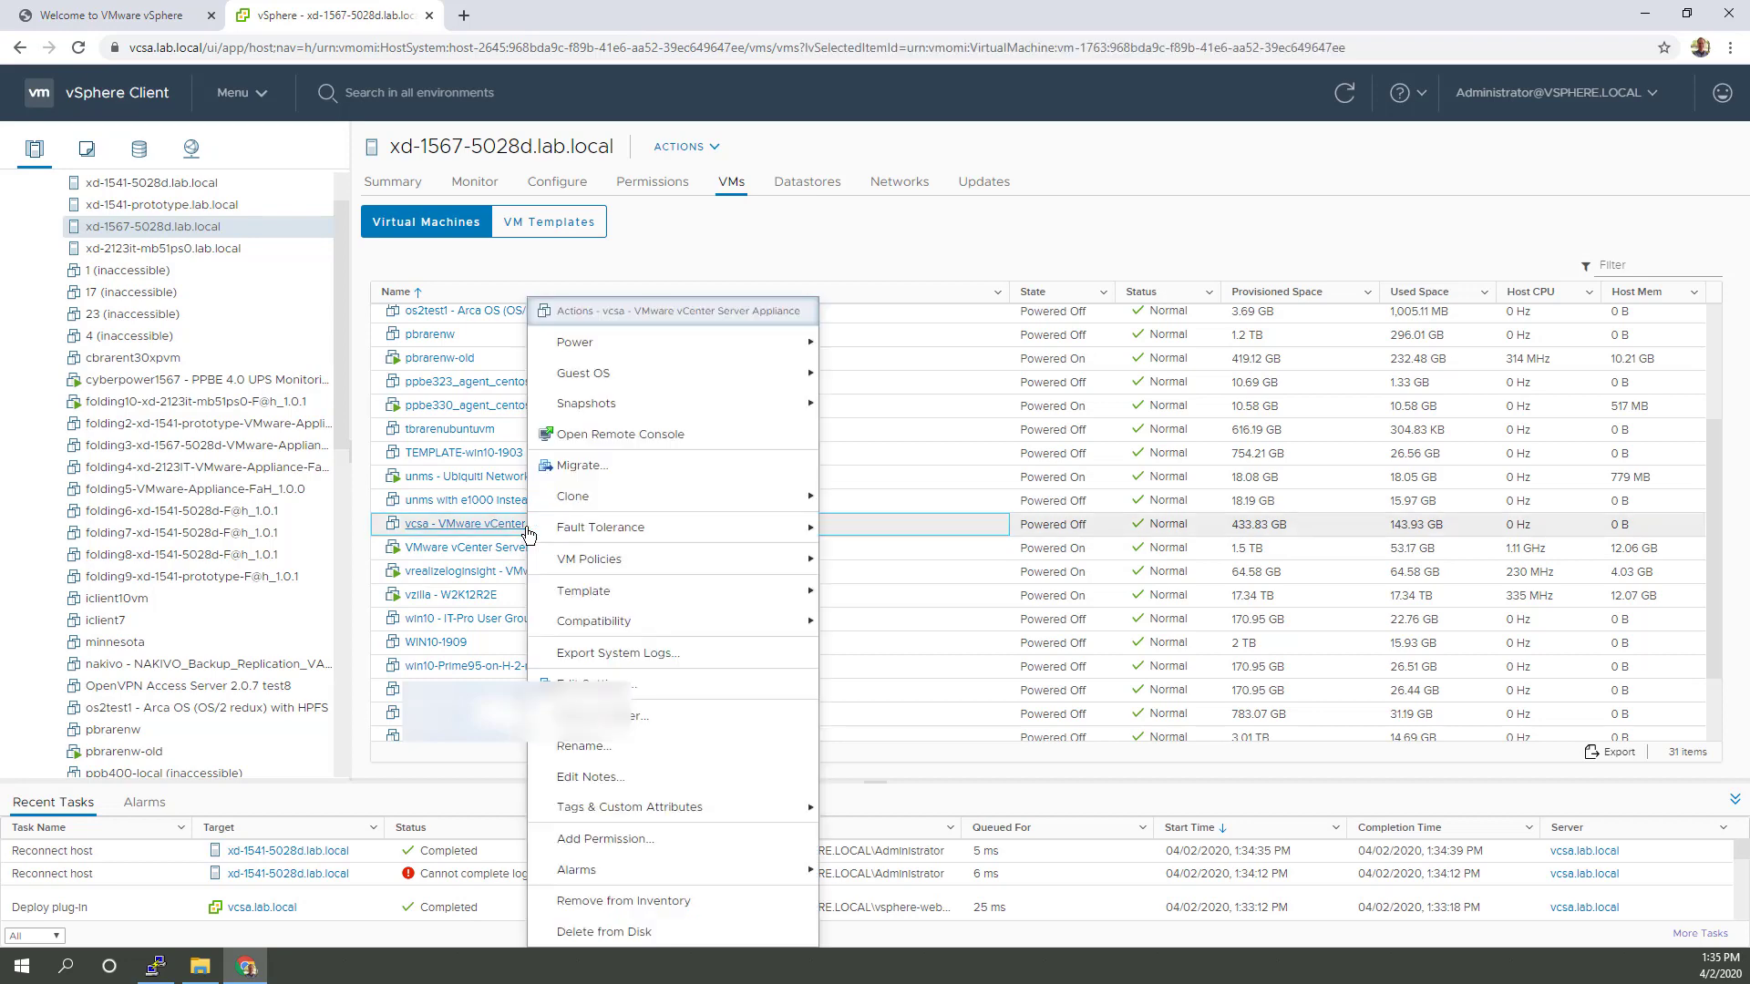
mouse_move(656, 407)
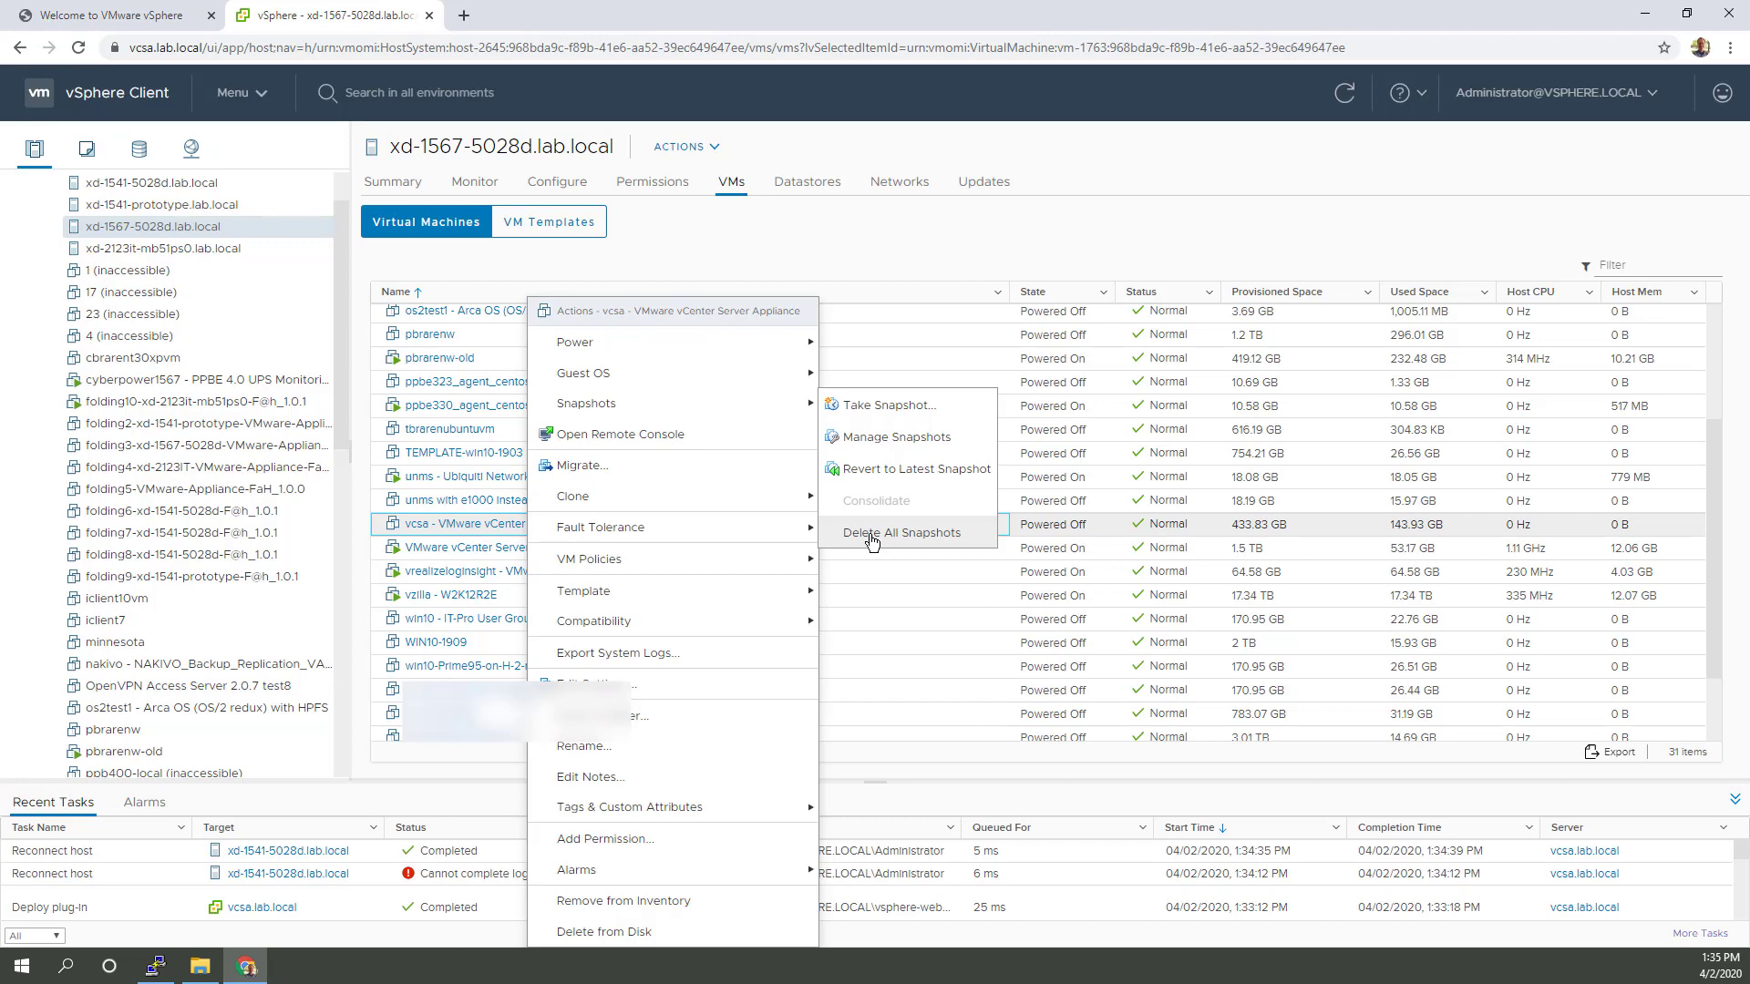
click(960, 213)
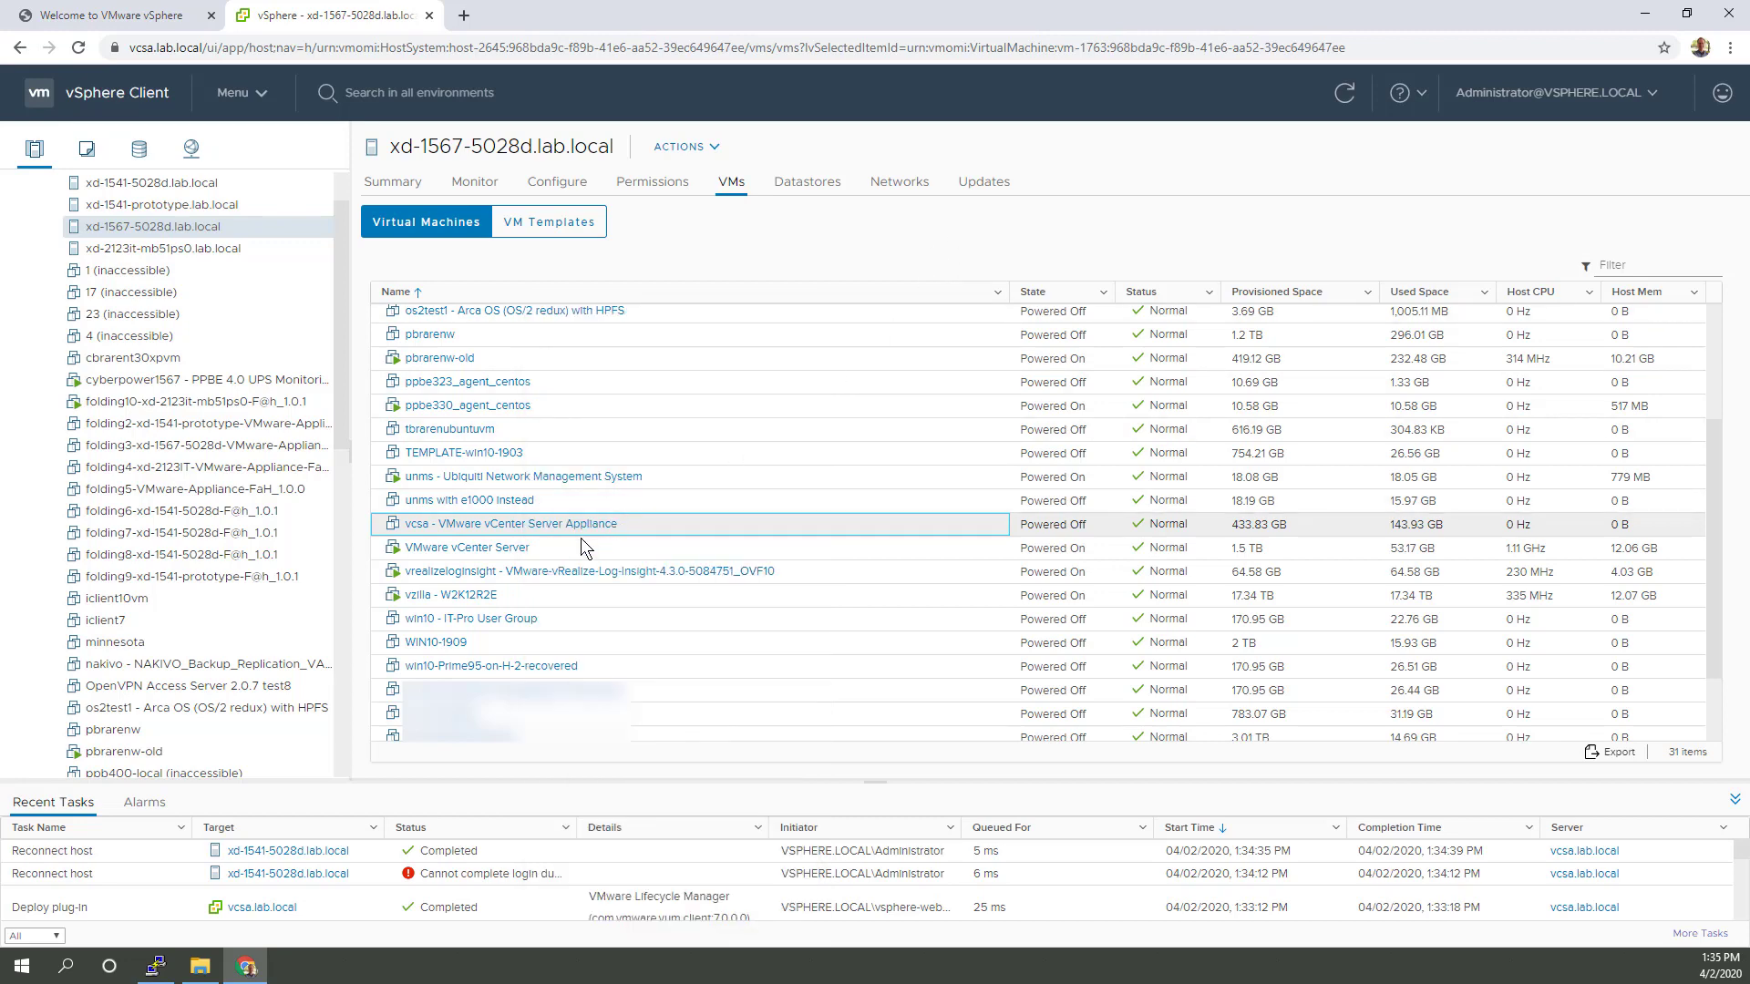
click(497, 552)
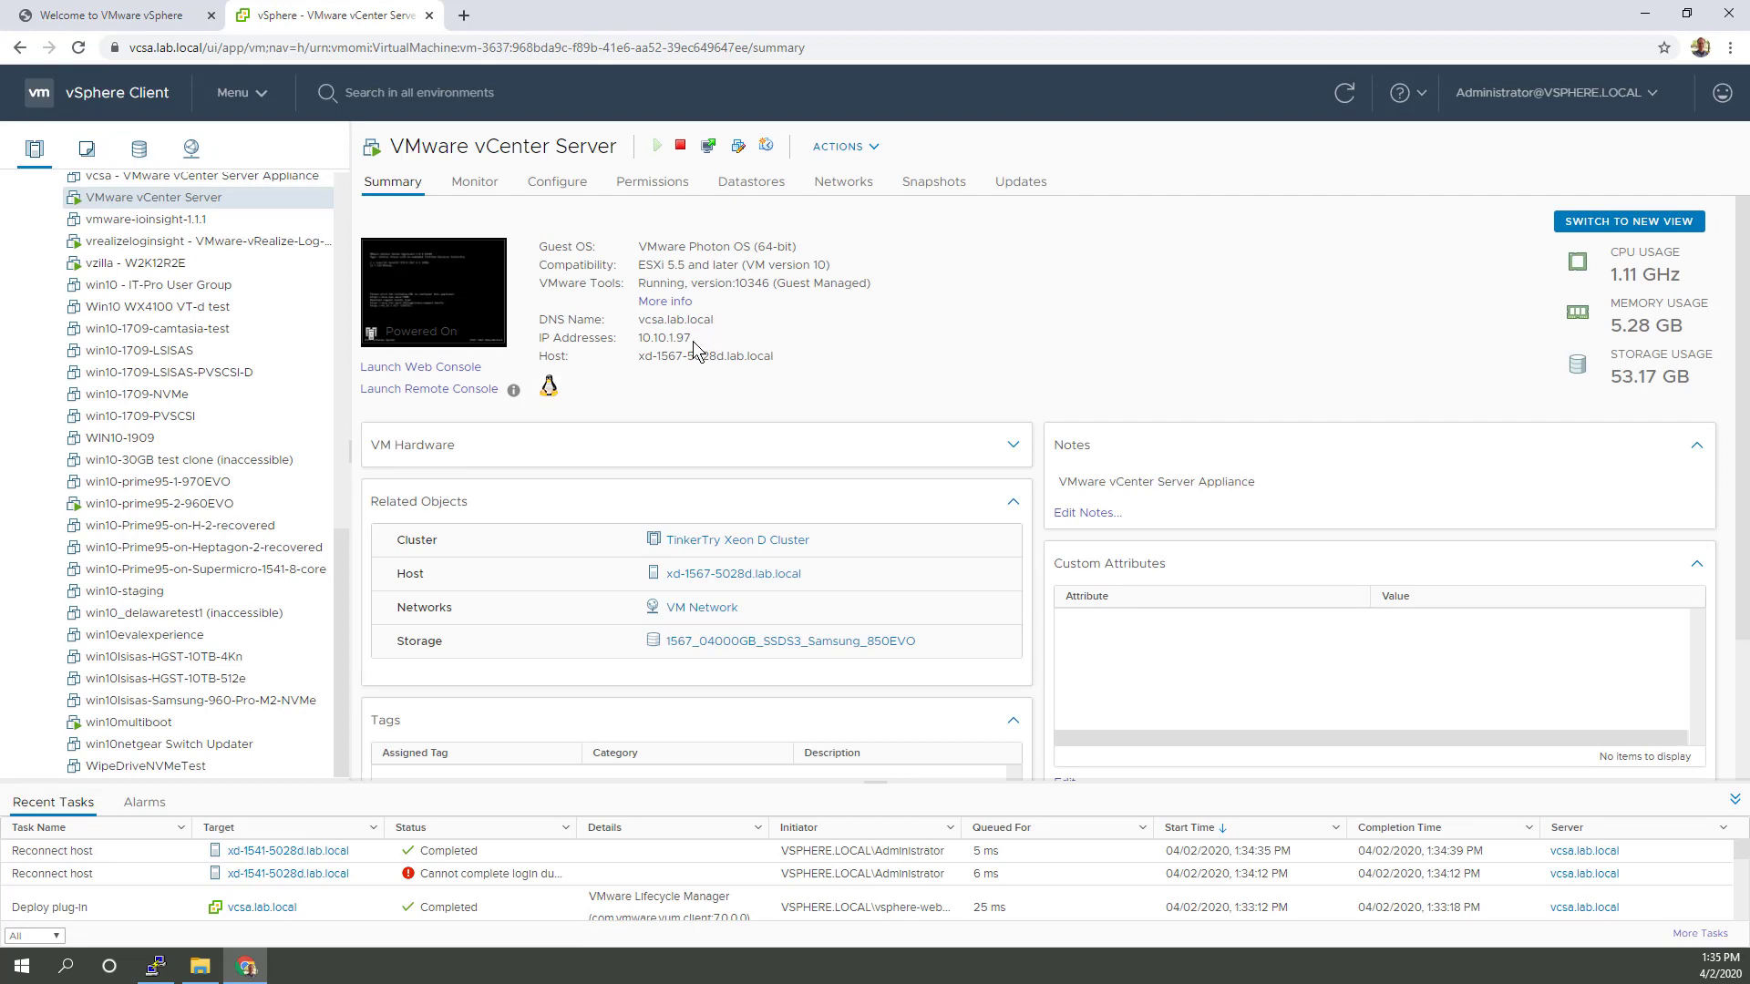
drag(693, 341, 640, 340)
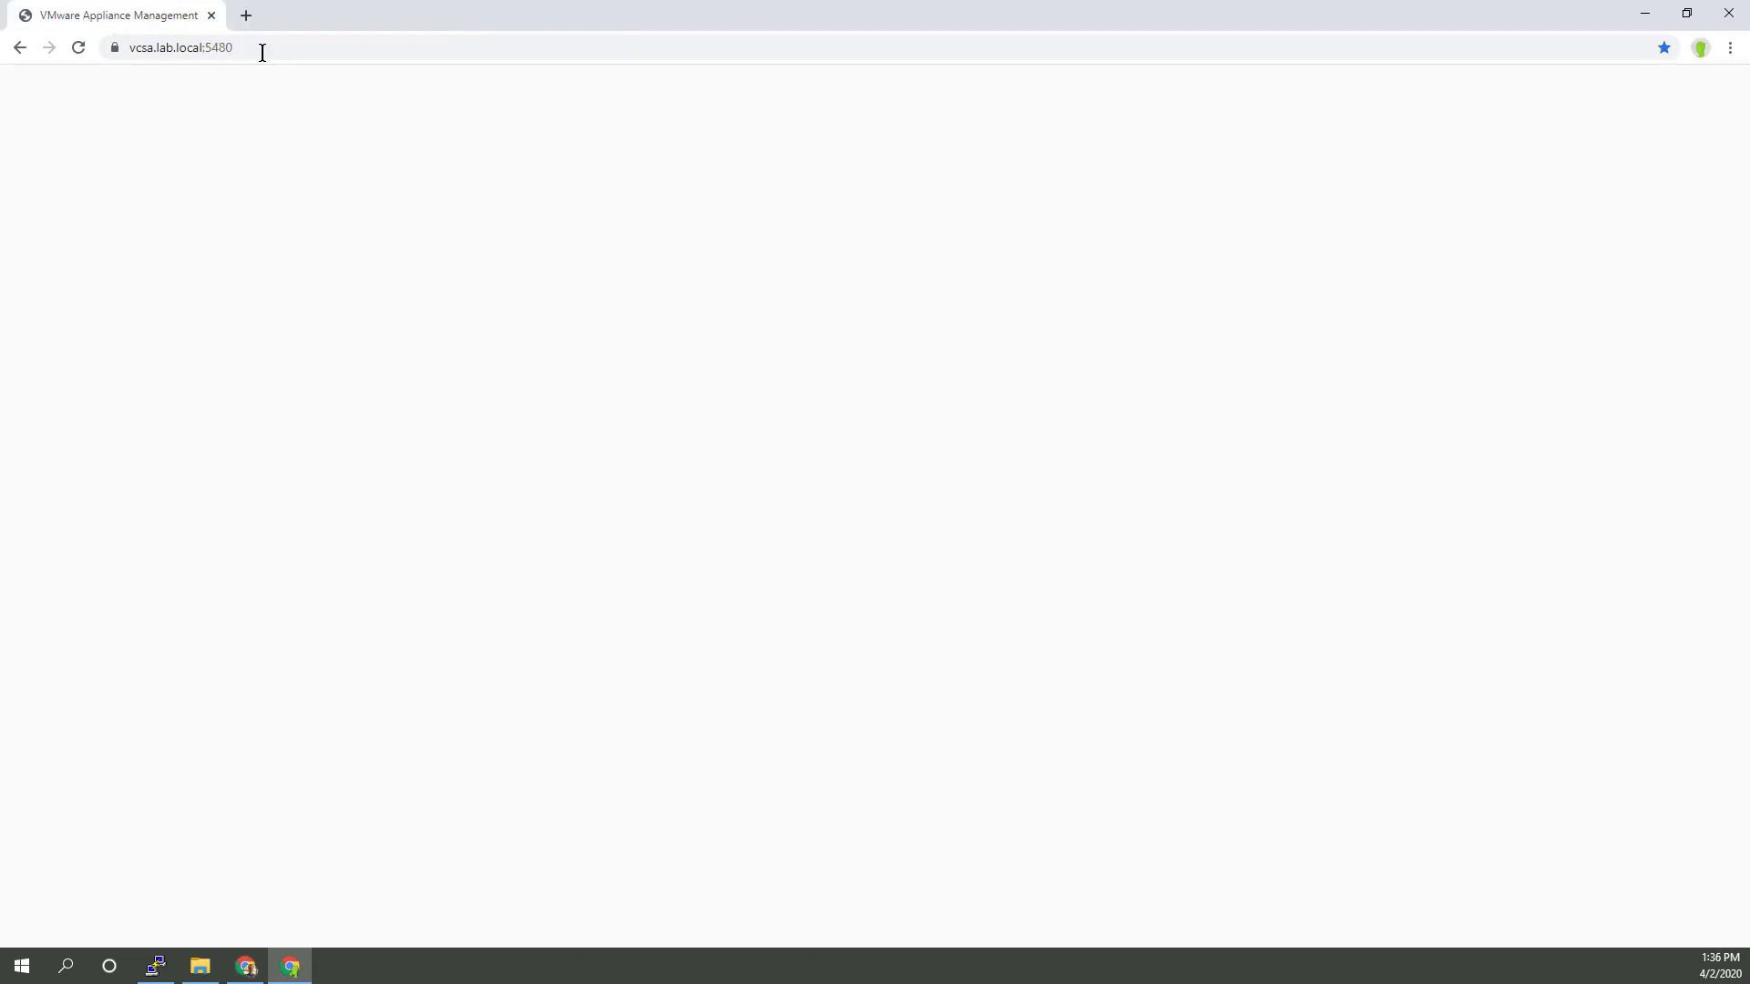
Step: Load vcsa.lab.local:5480 and sign in to appliance management
click(262, 51)
key(Return)
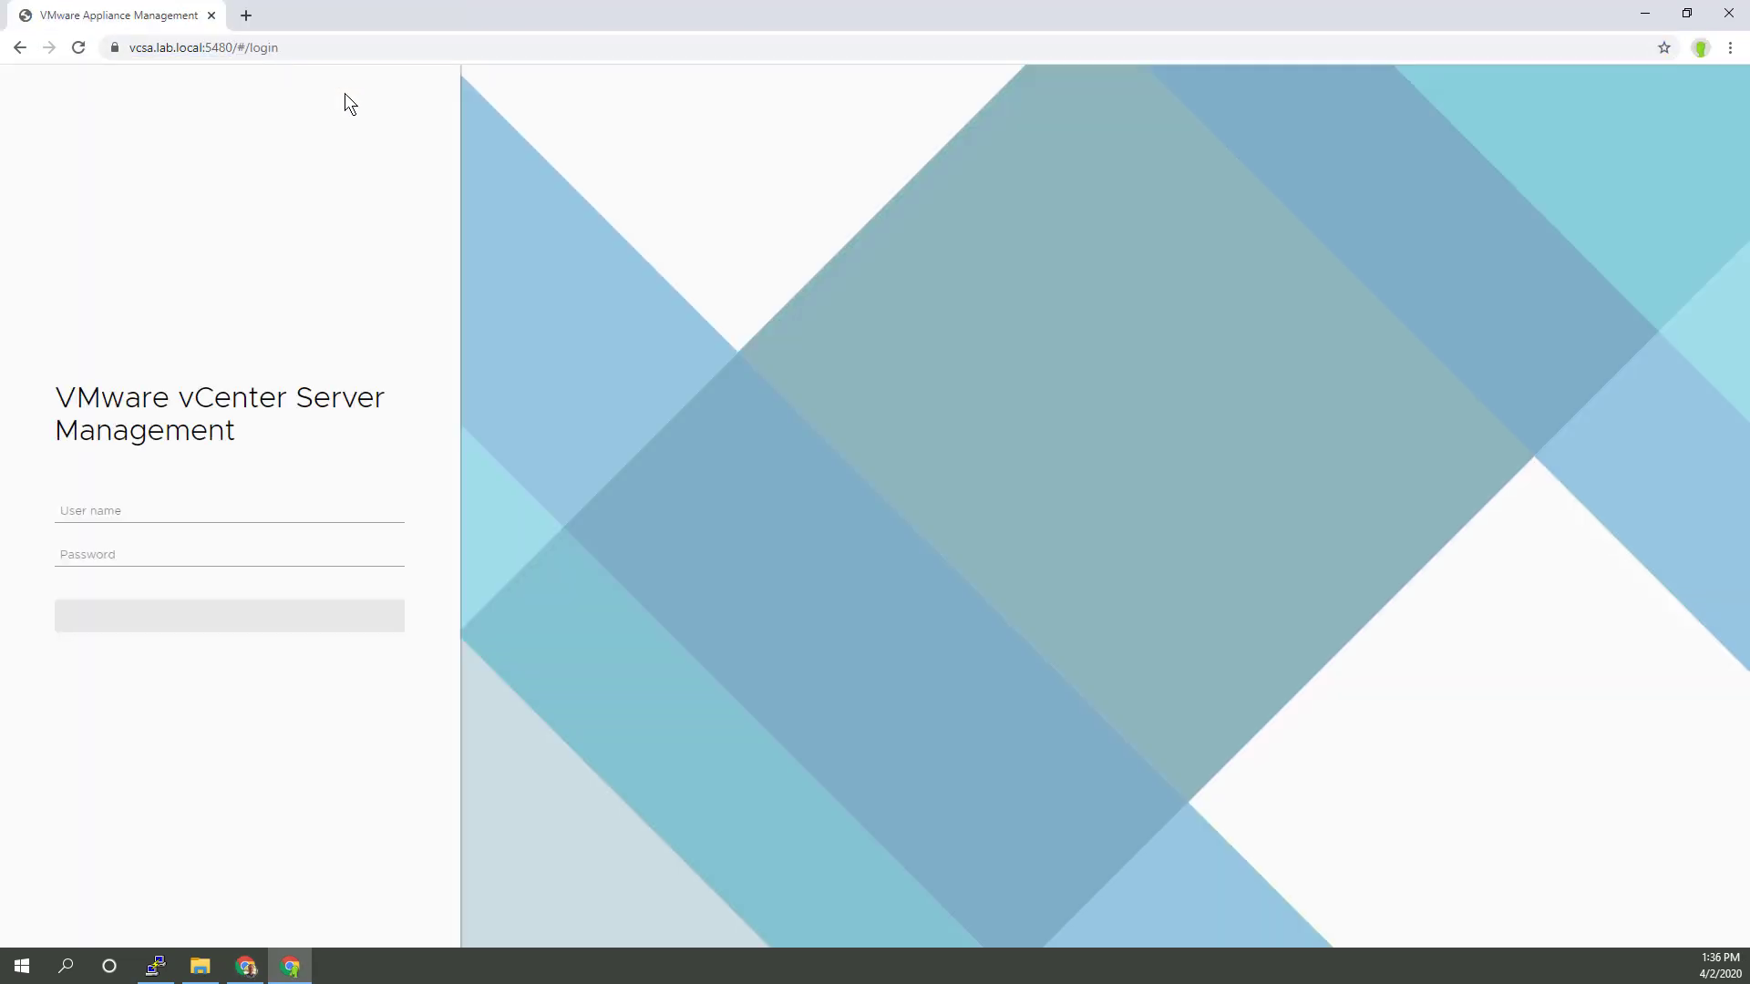
click(255, 615)
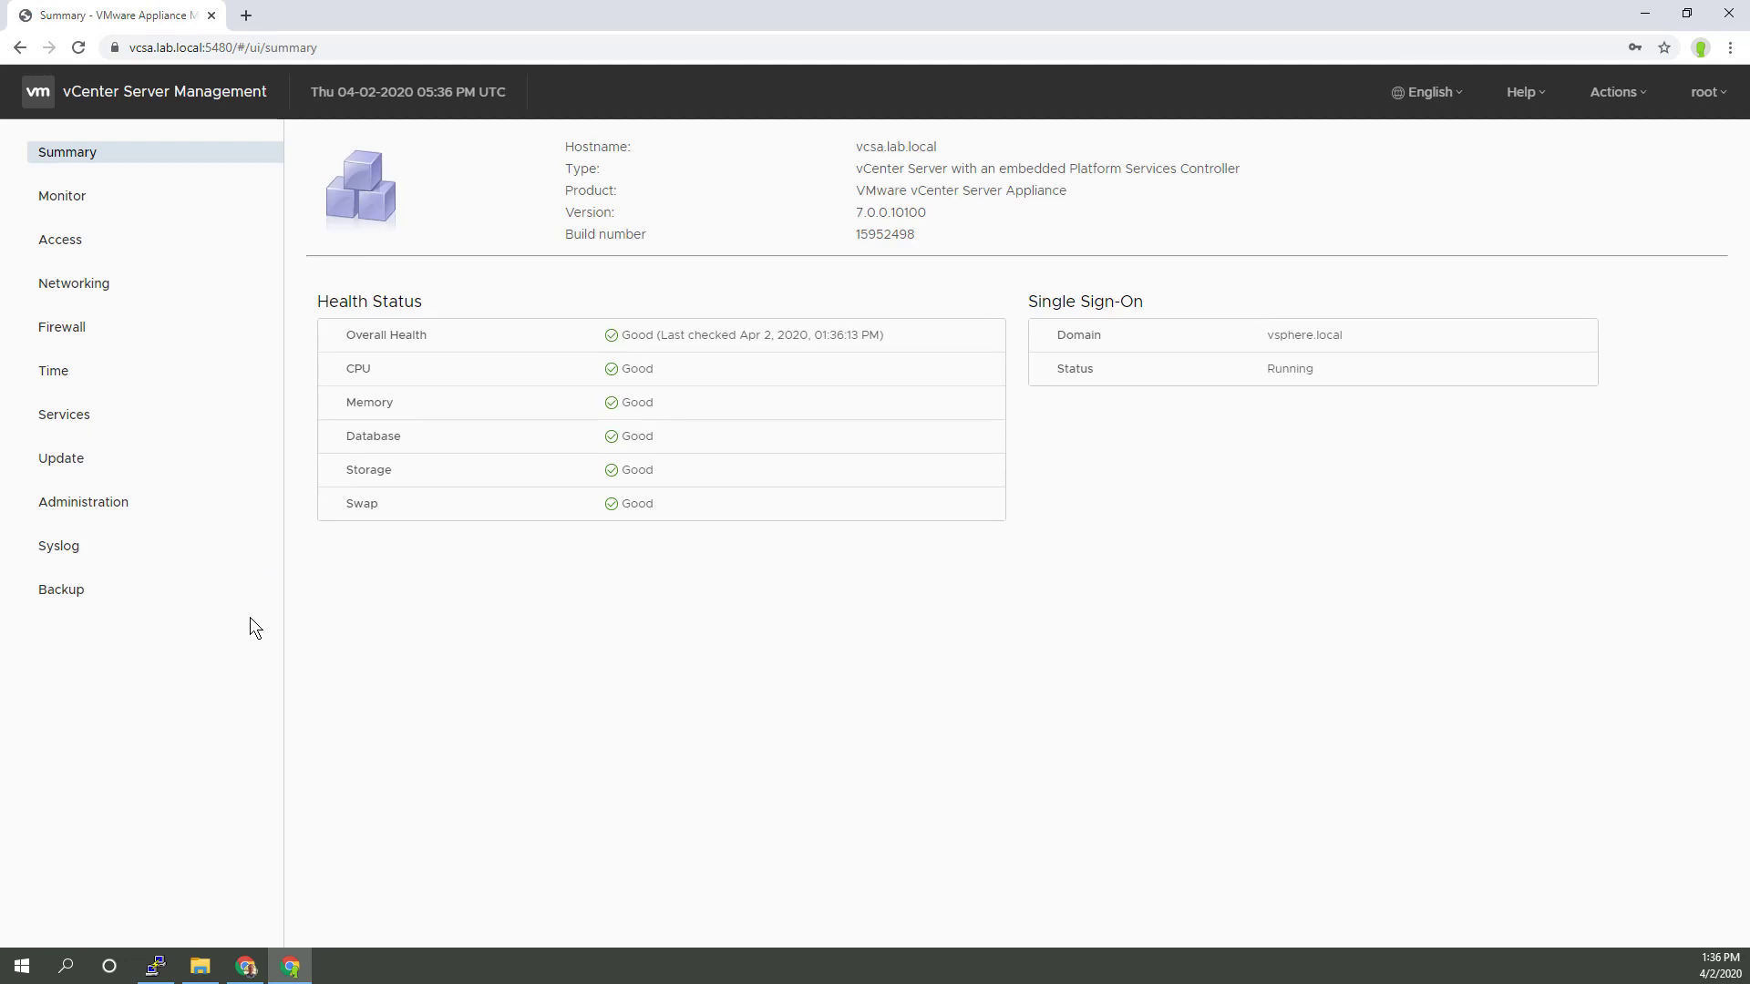
Step: Check CD ROM and URL for updates, confirming version 7.0.0.10100, and view the update history
click(117, 461)
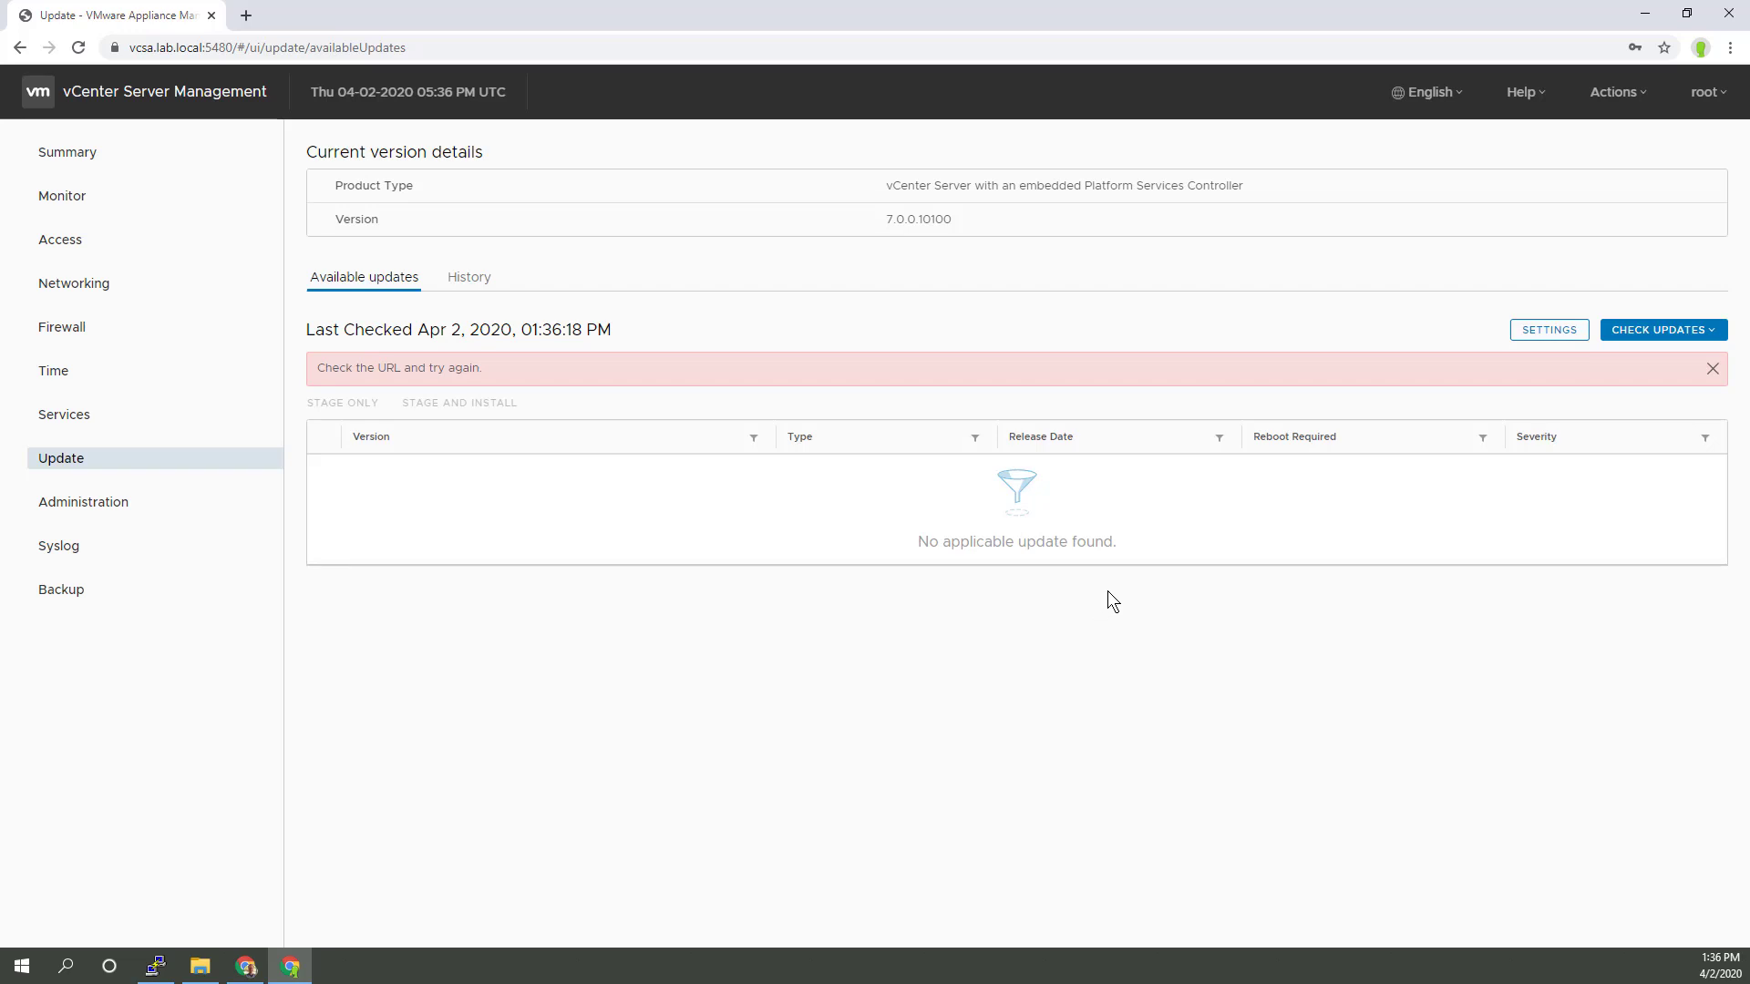
click(1629, 336)
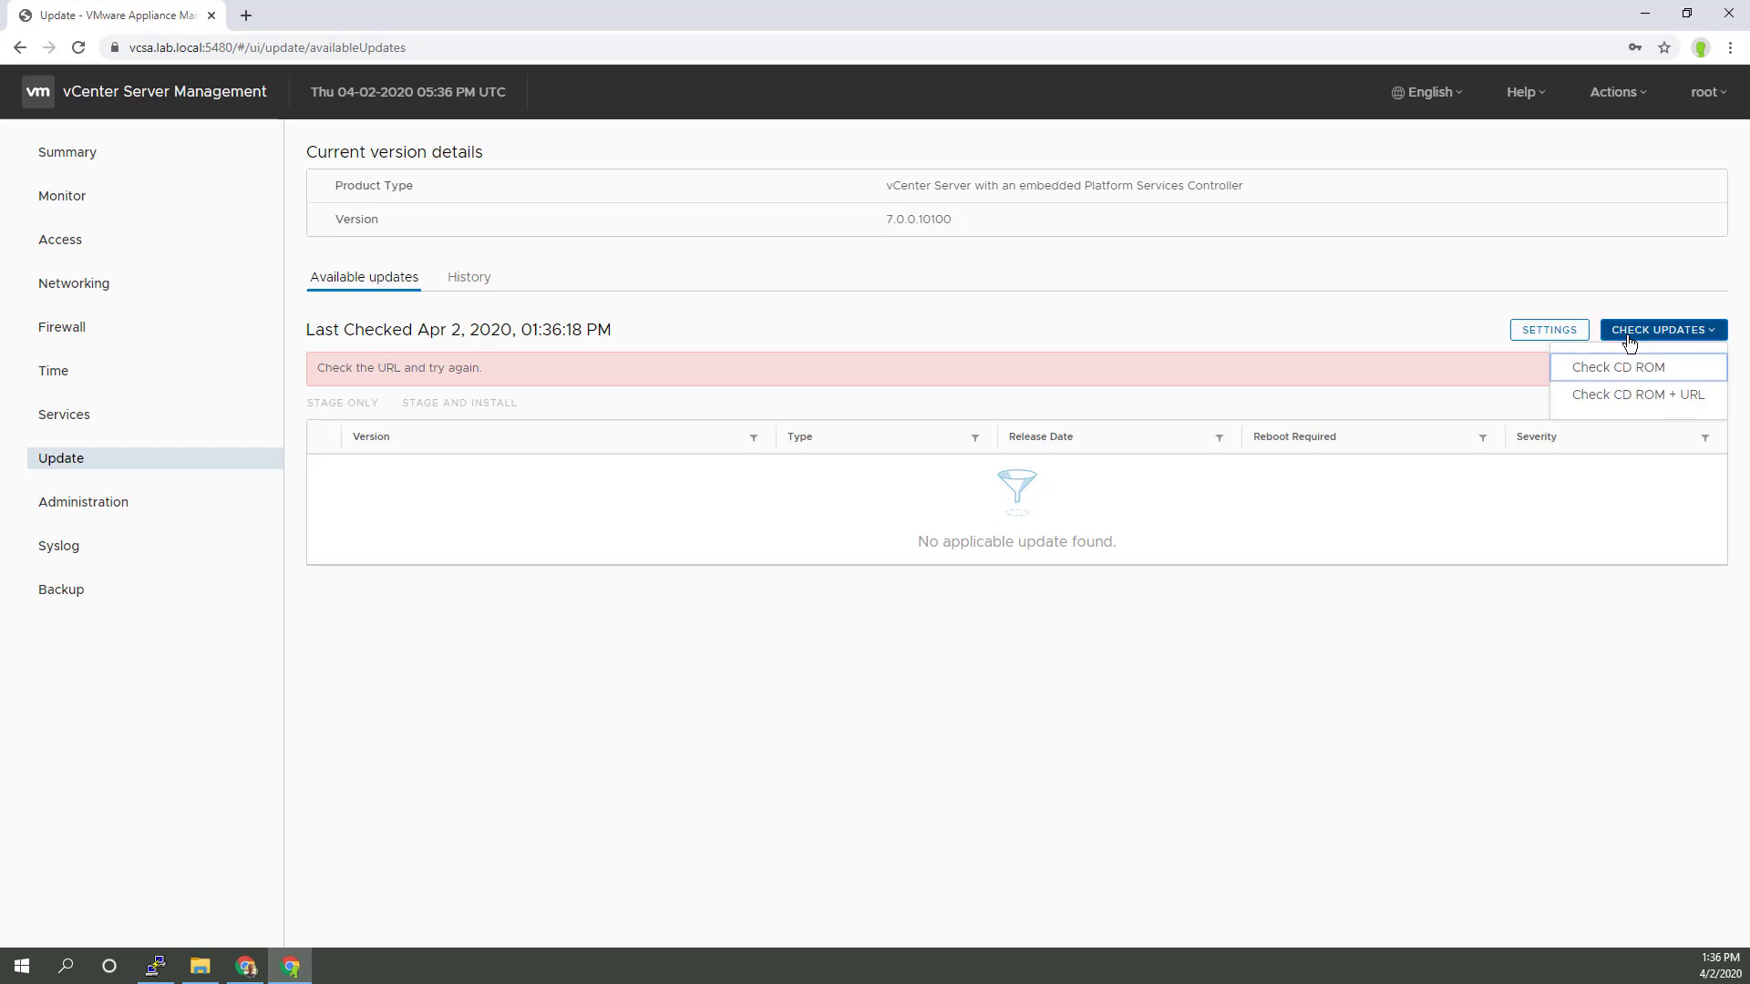
click(1638, 395)
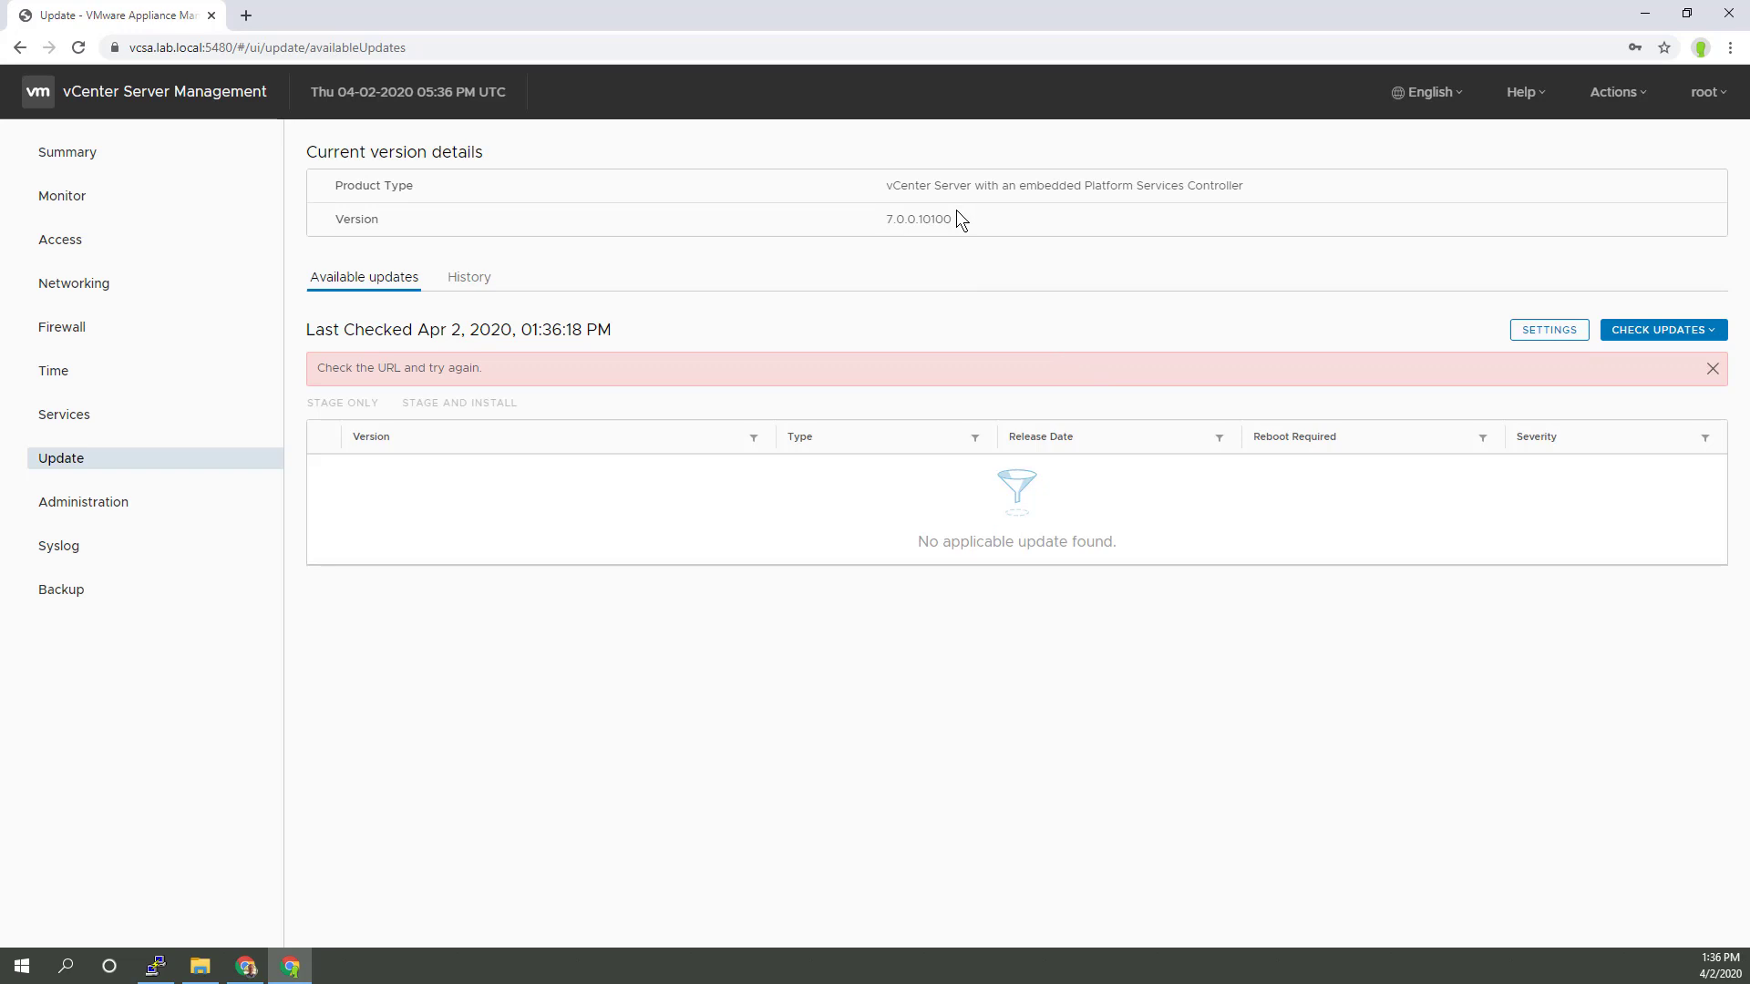
drag(955, 215, 884, 217)
click(469, 277)
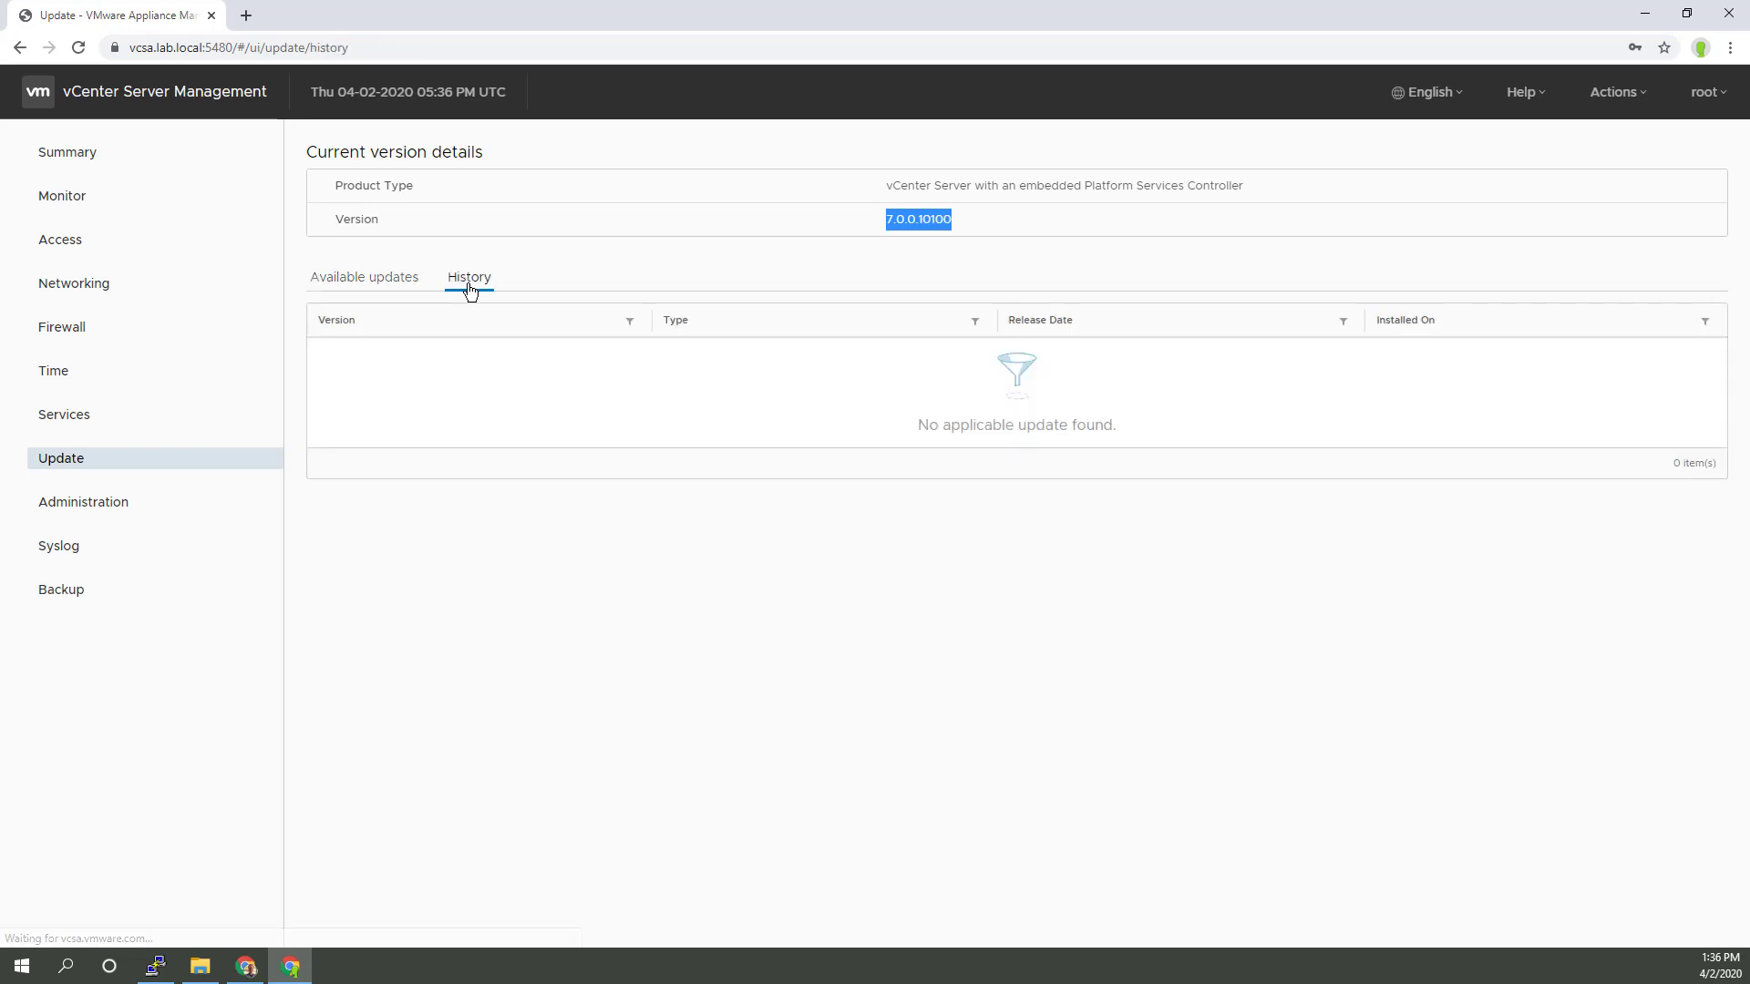
click(389, 288)
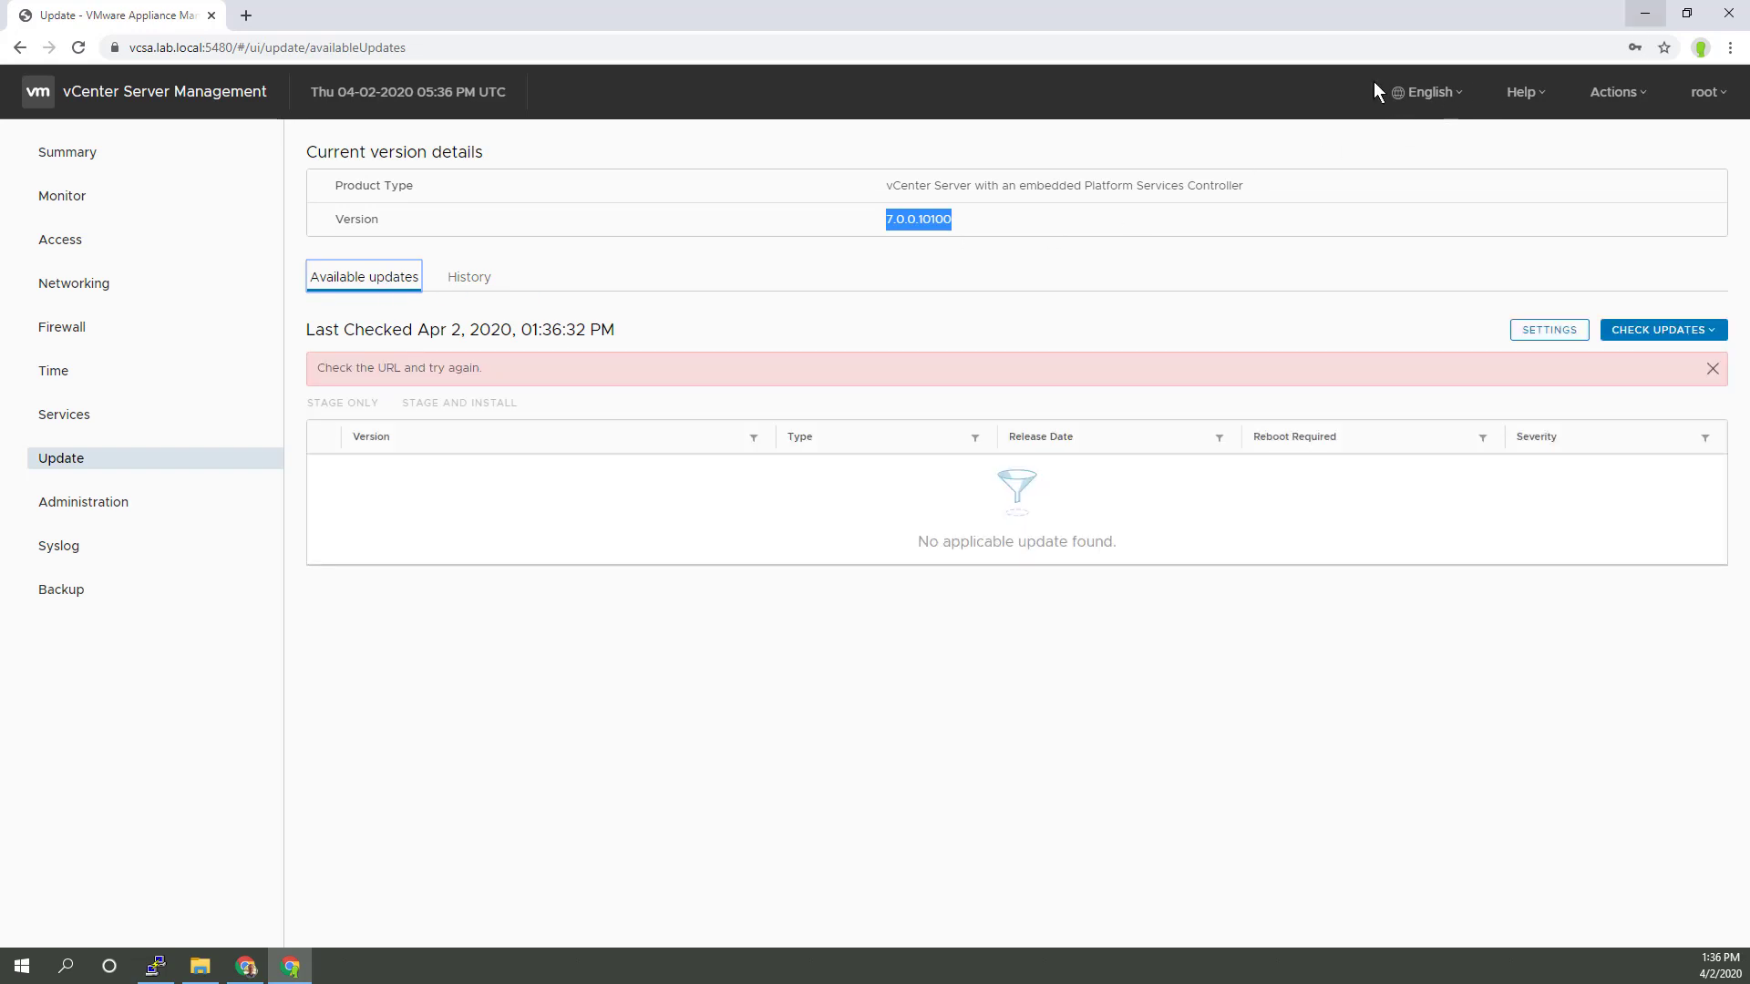
Step: Review NIC 0's static IPv4 network settings without changes, then close the management window
click(42, 293)
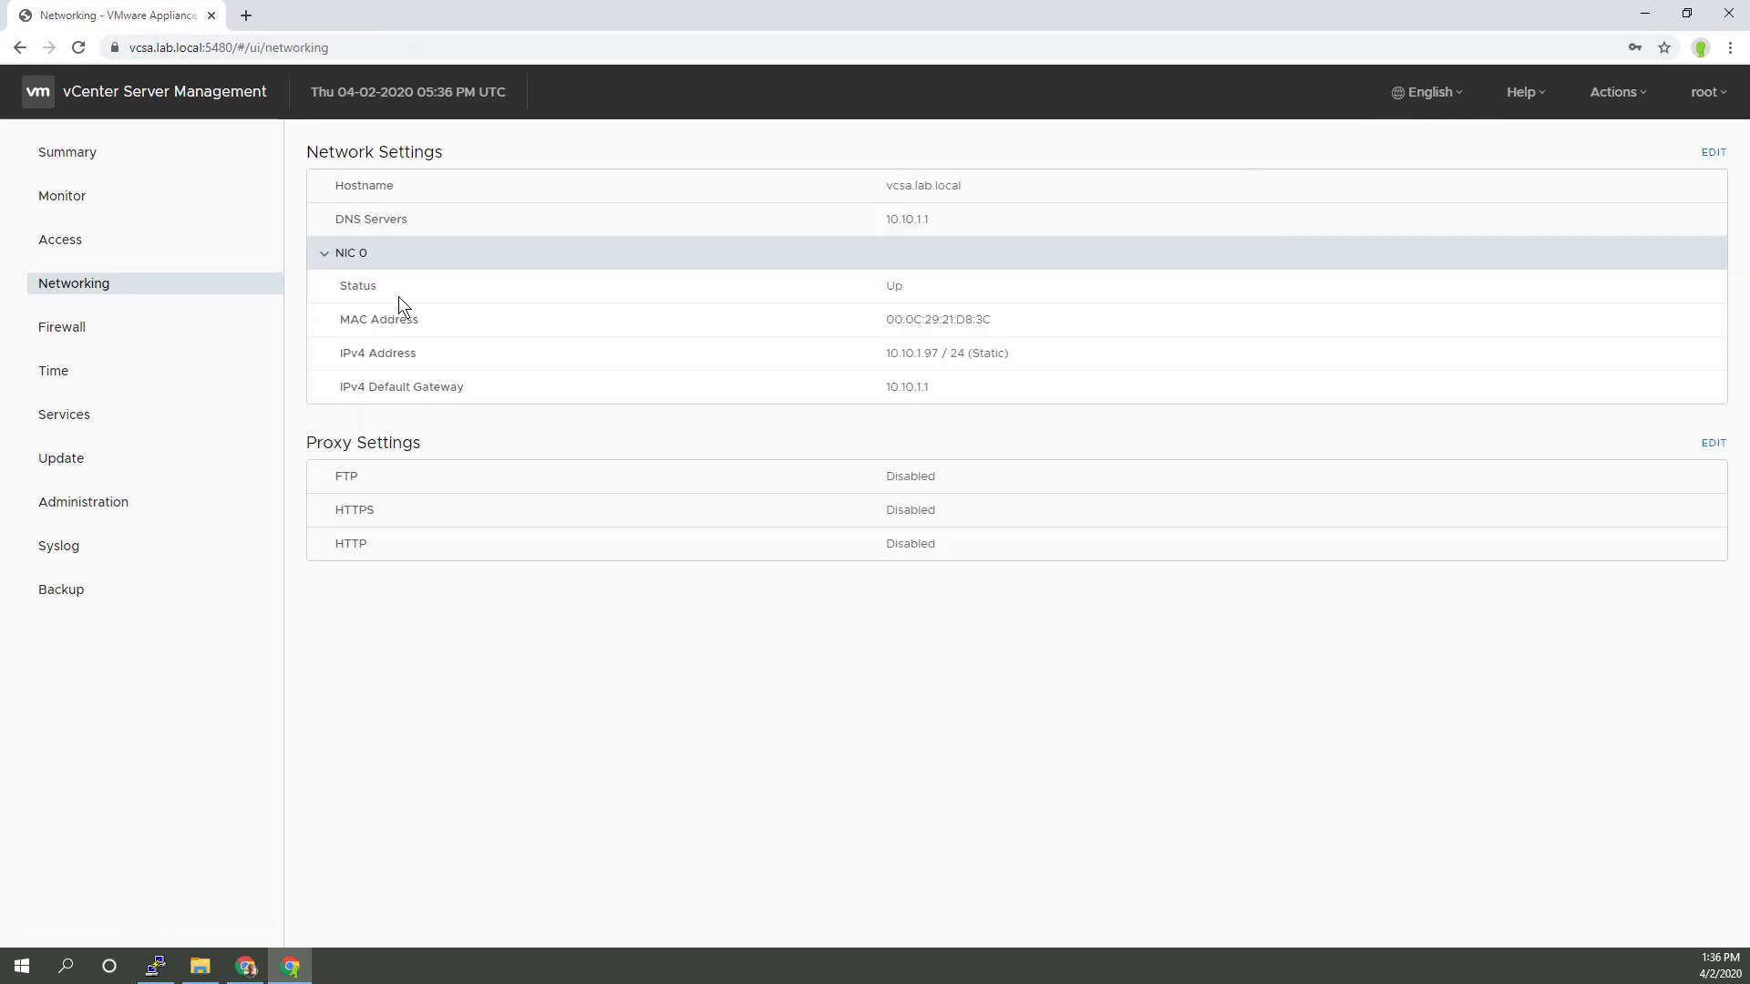
click(1713, 153)
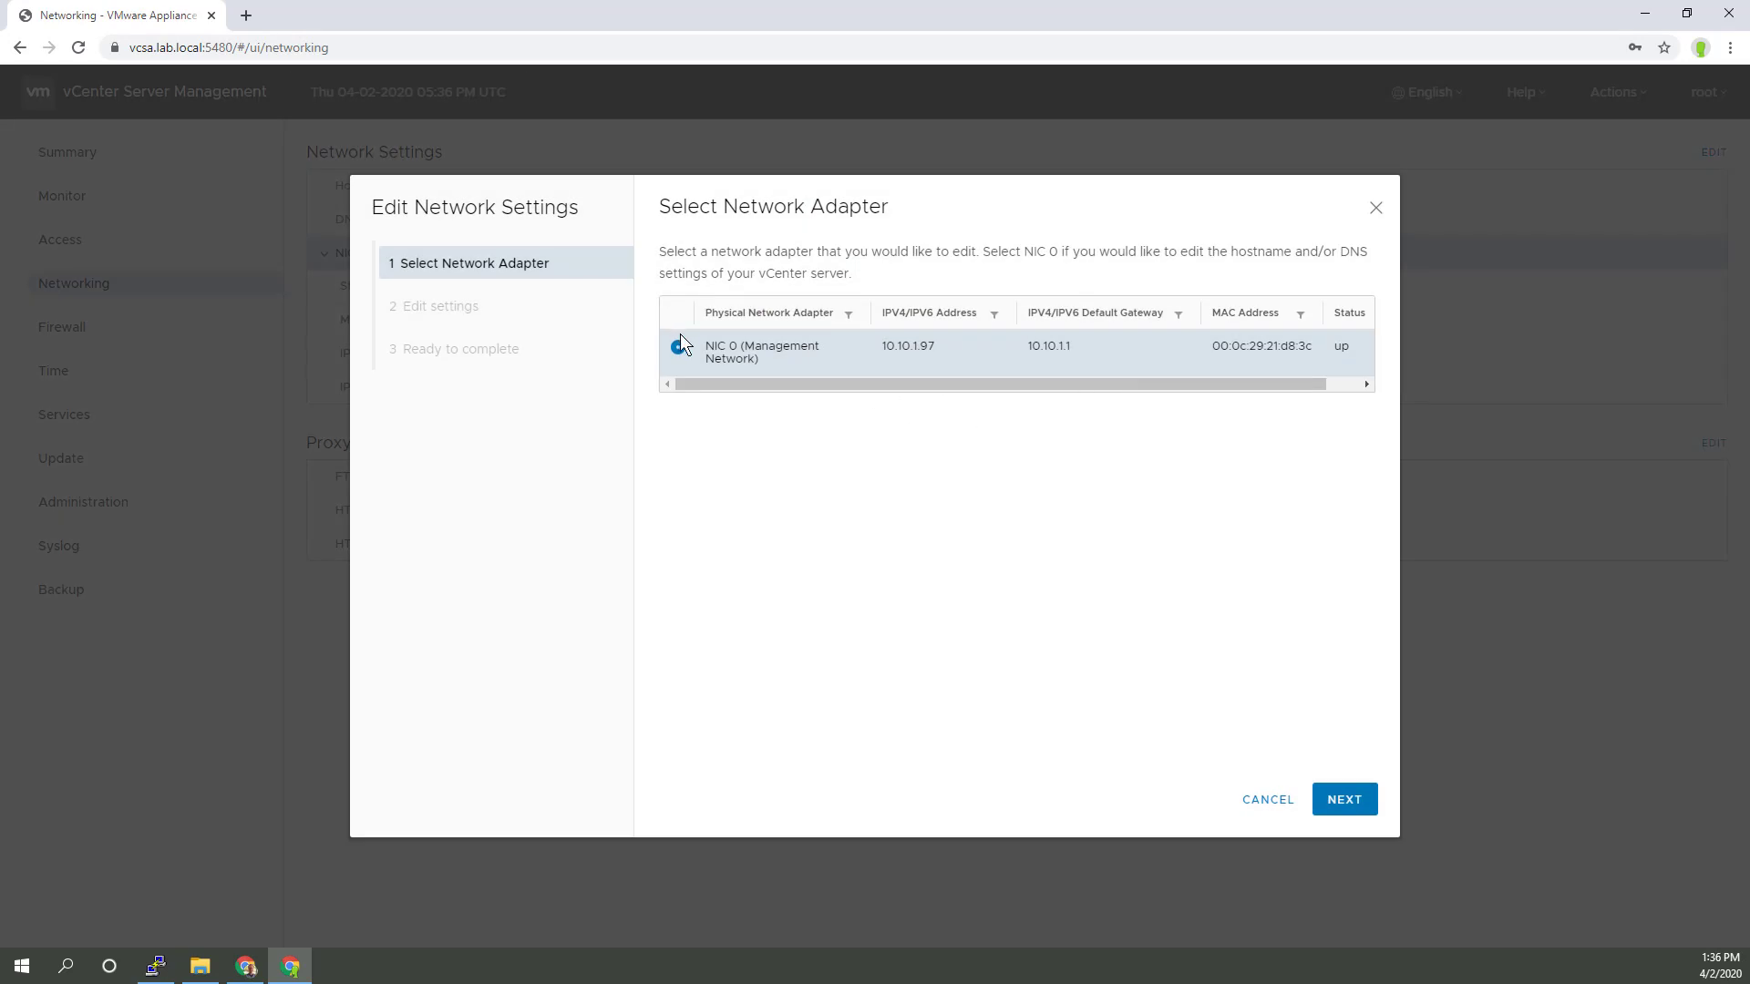
click(1344, 799)
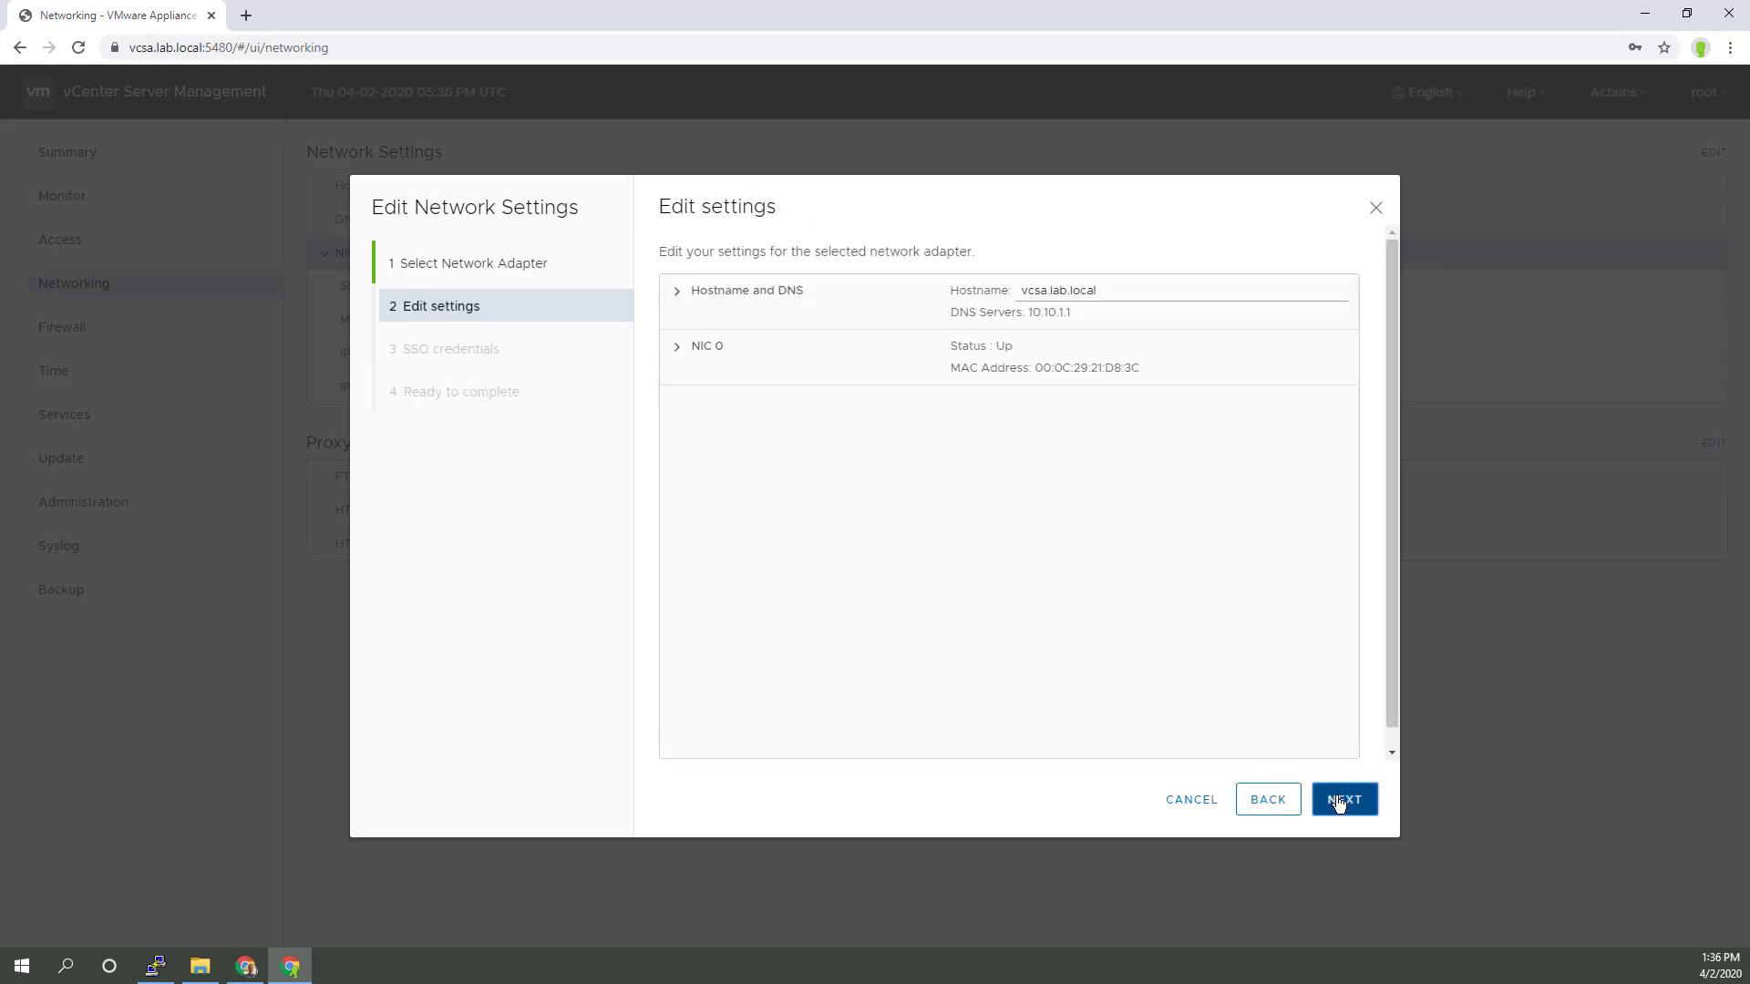
click(683, 356)
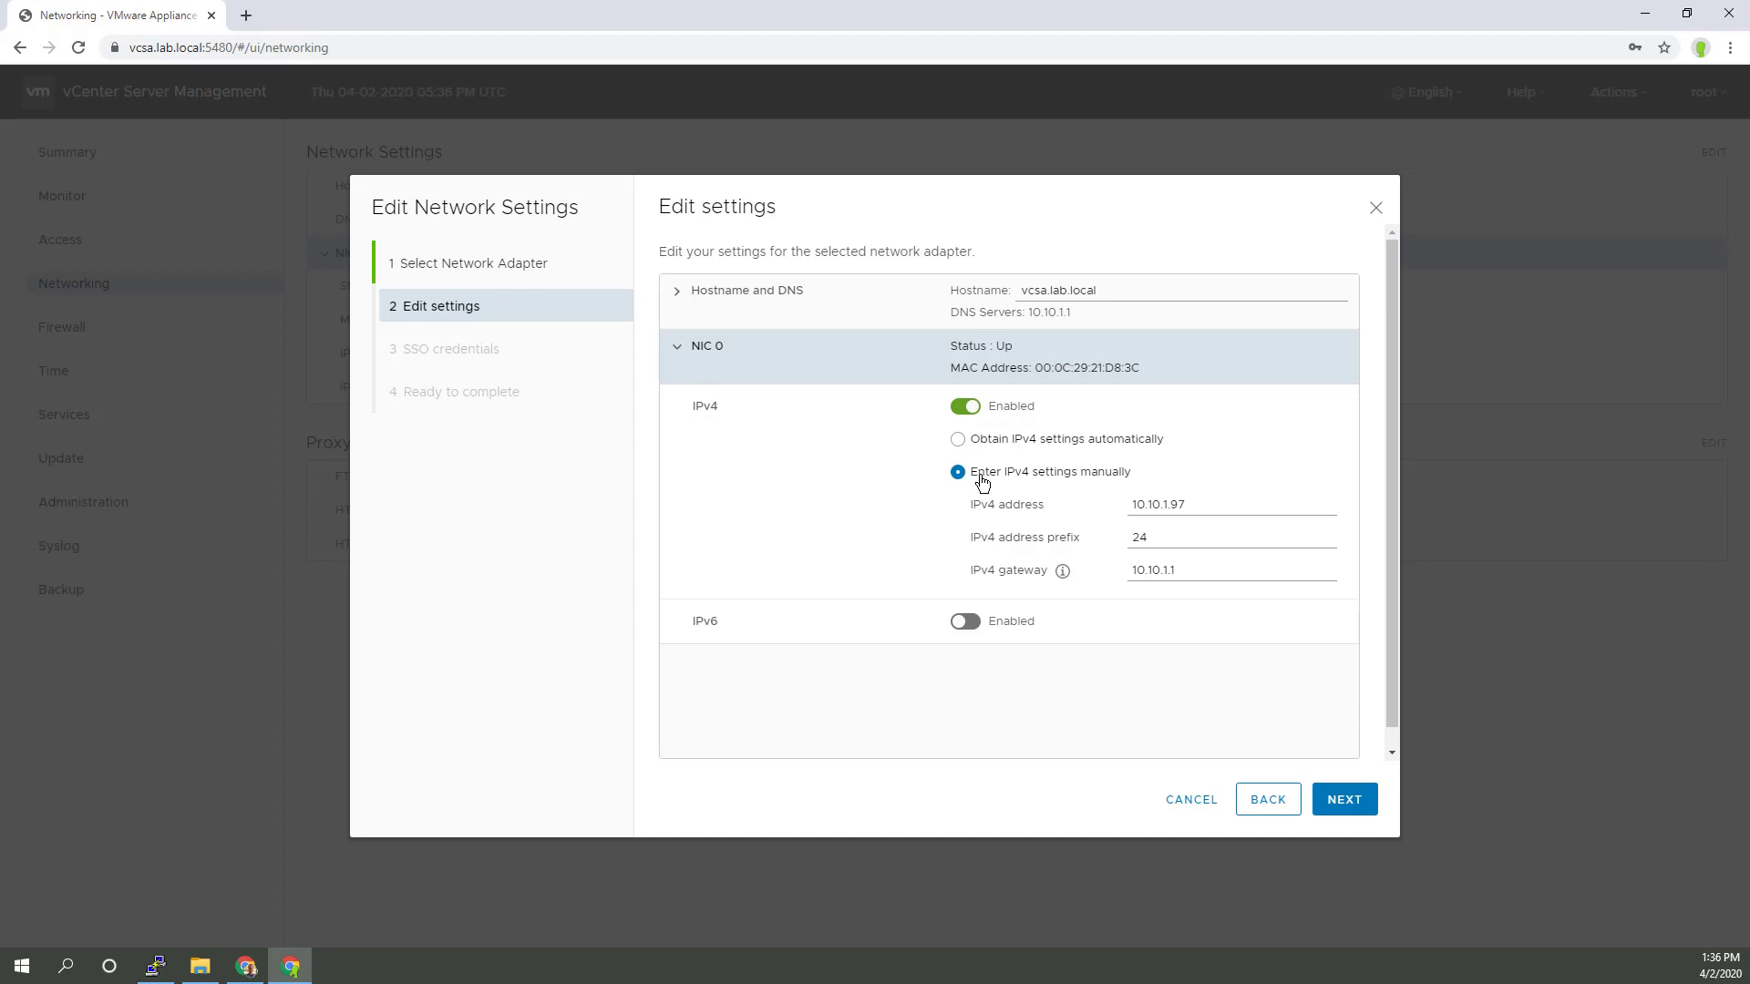
click(1205, 809)
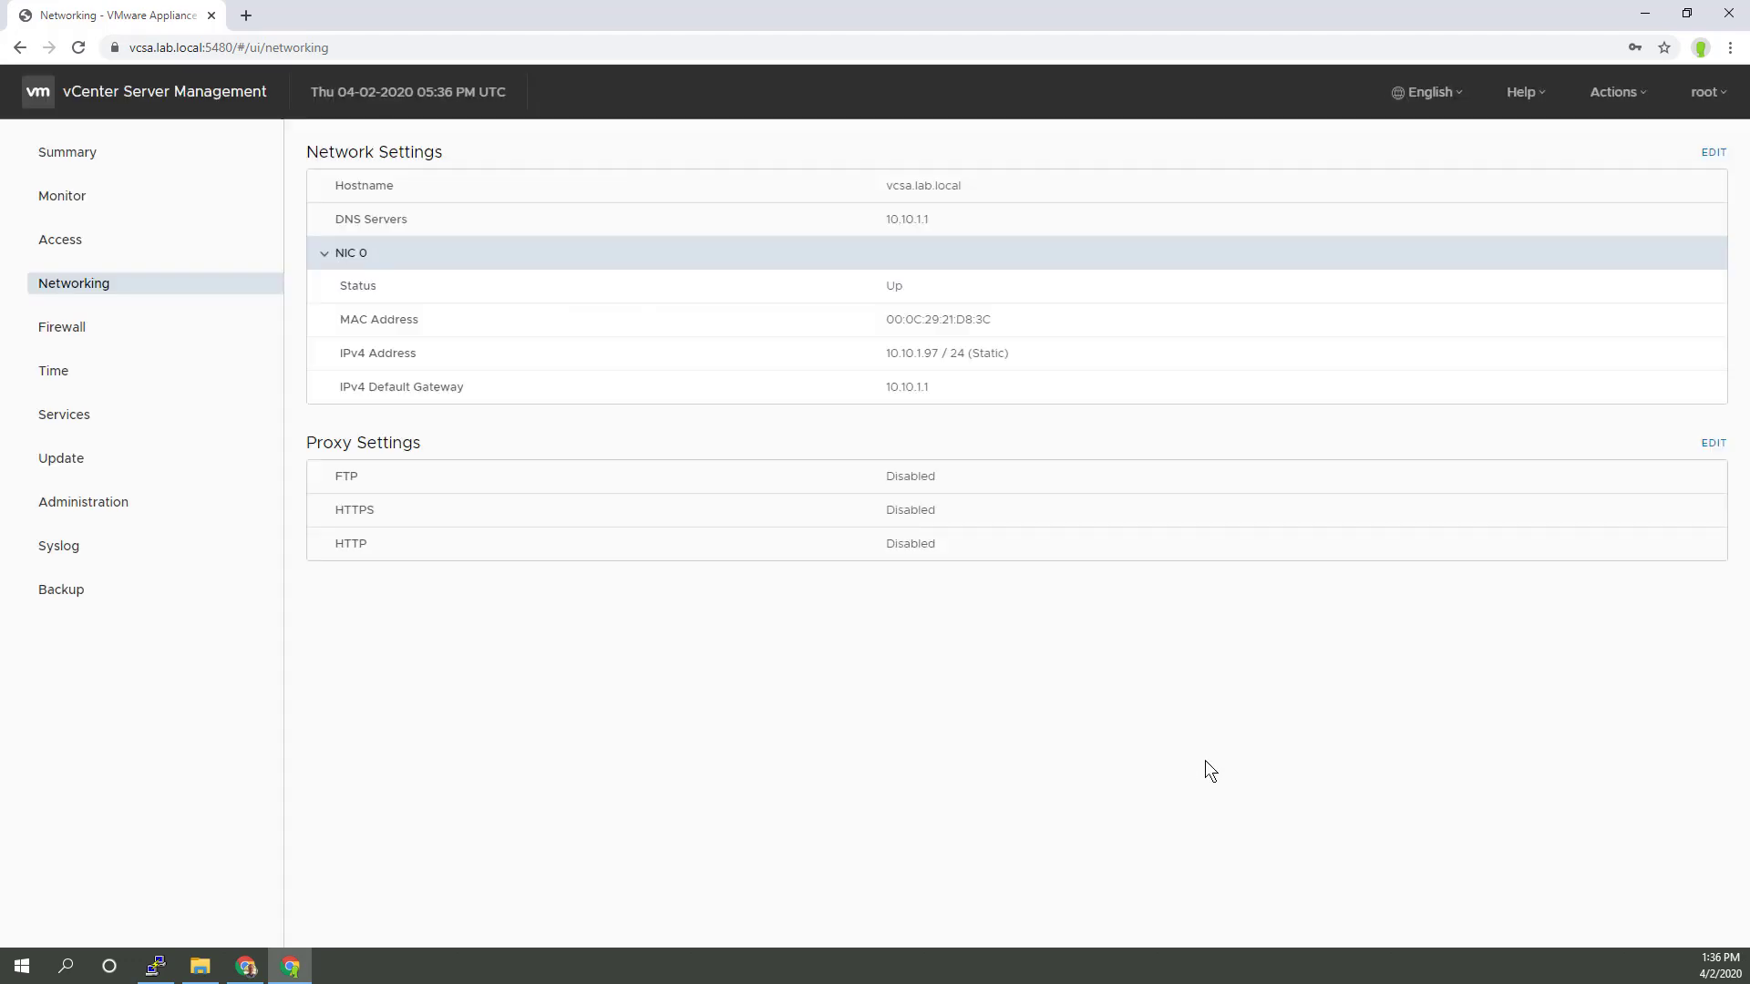
click(1727, 16)
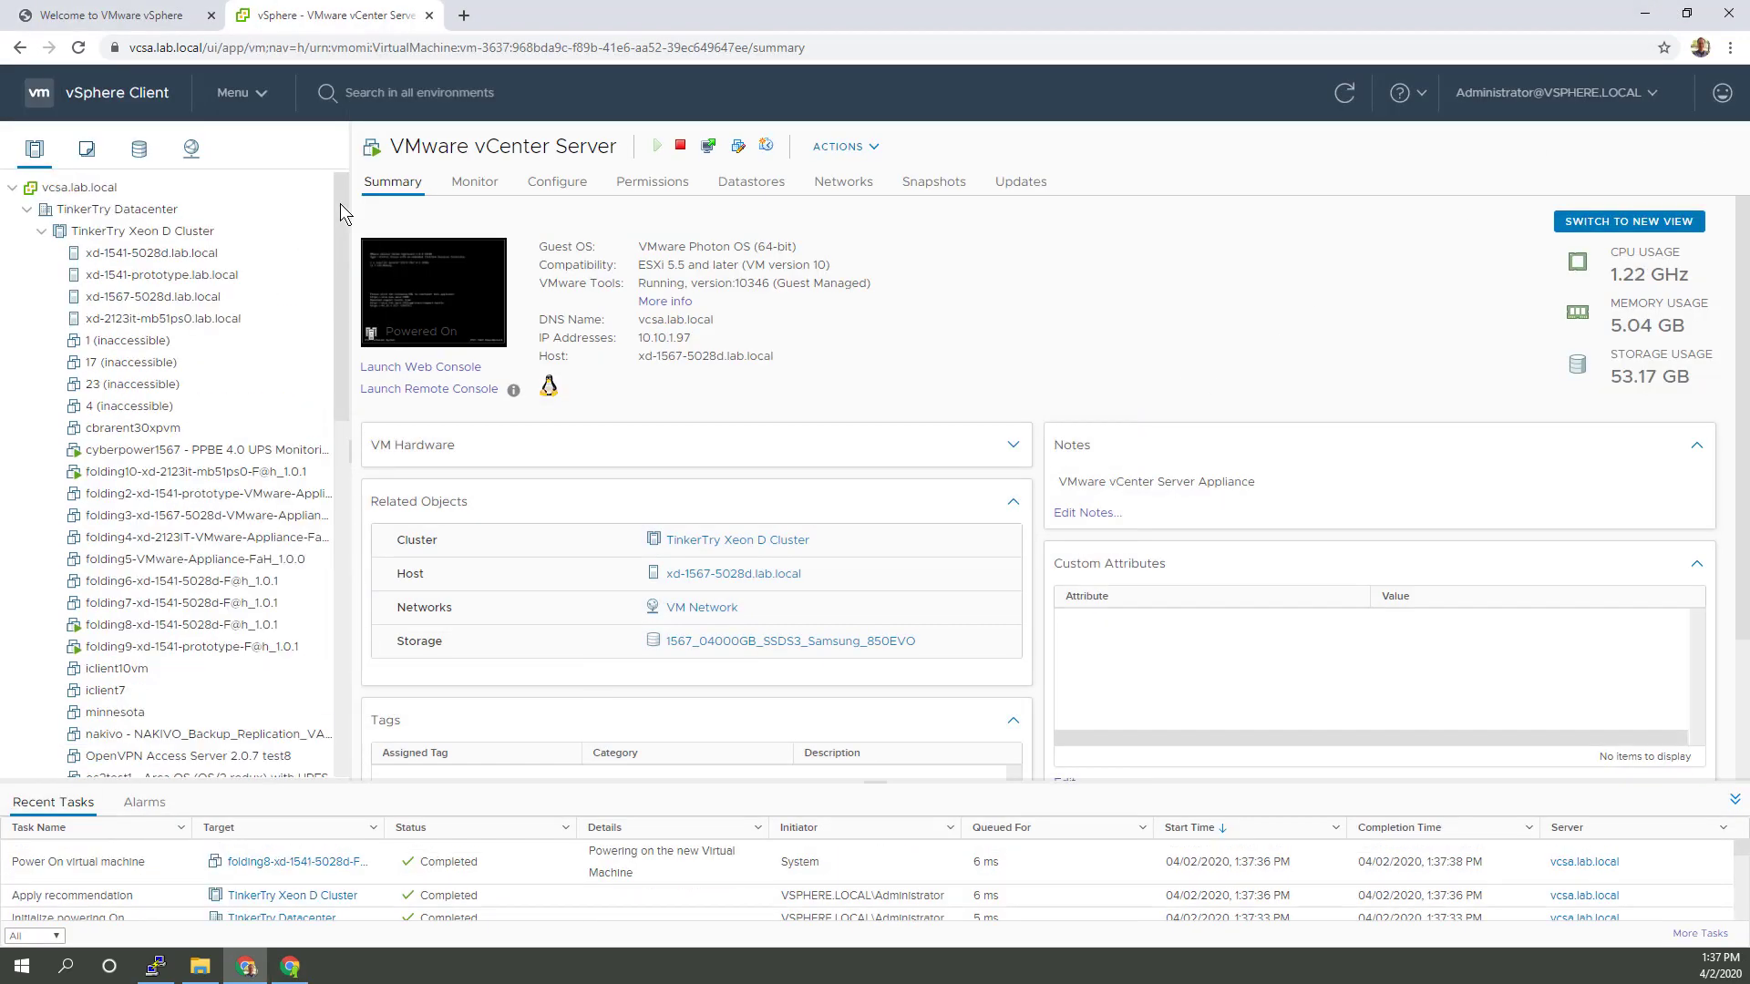
Step: Open TinkerTry Xeon D Cluster, expand it in the tree, and view its monitoring issues
double_click(148, 231)
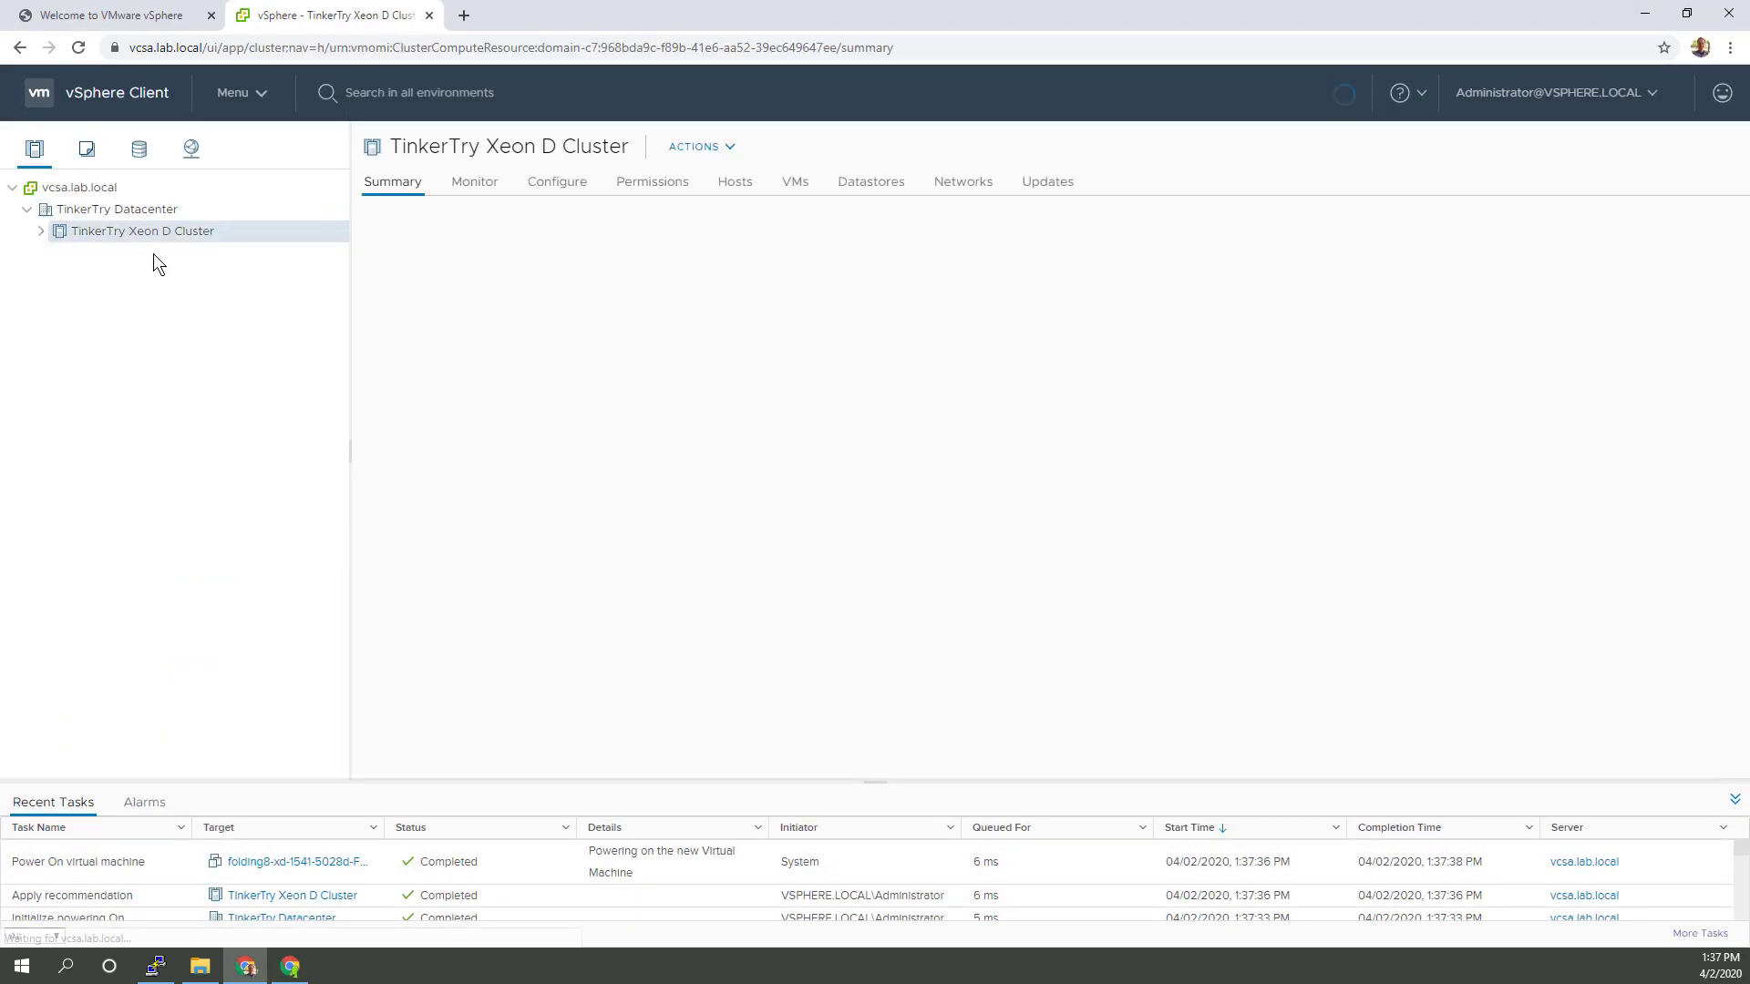
click(41, 232)
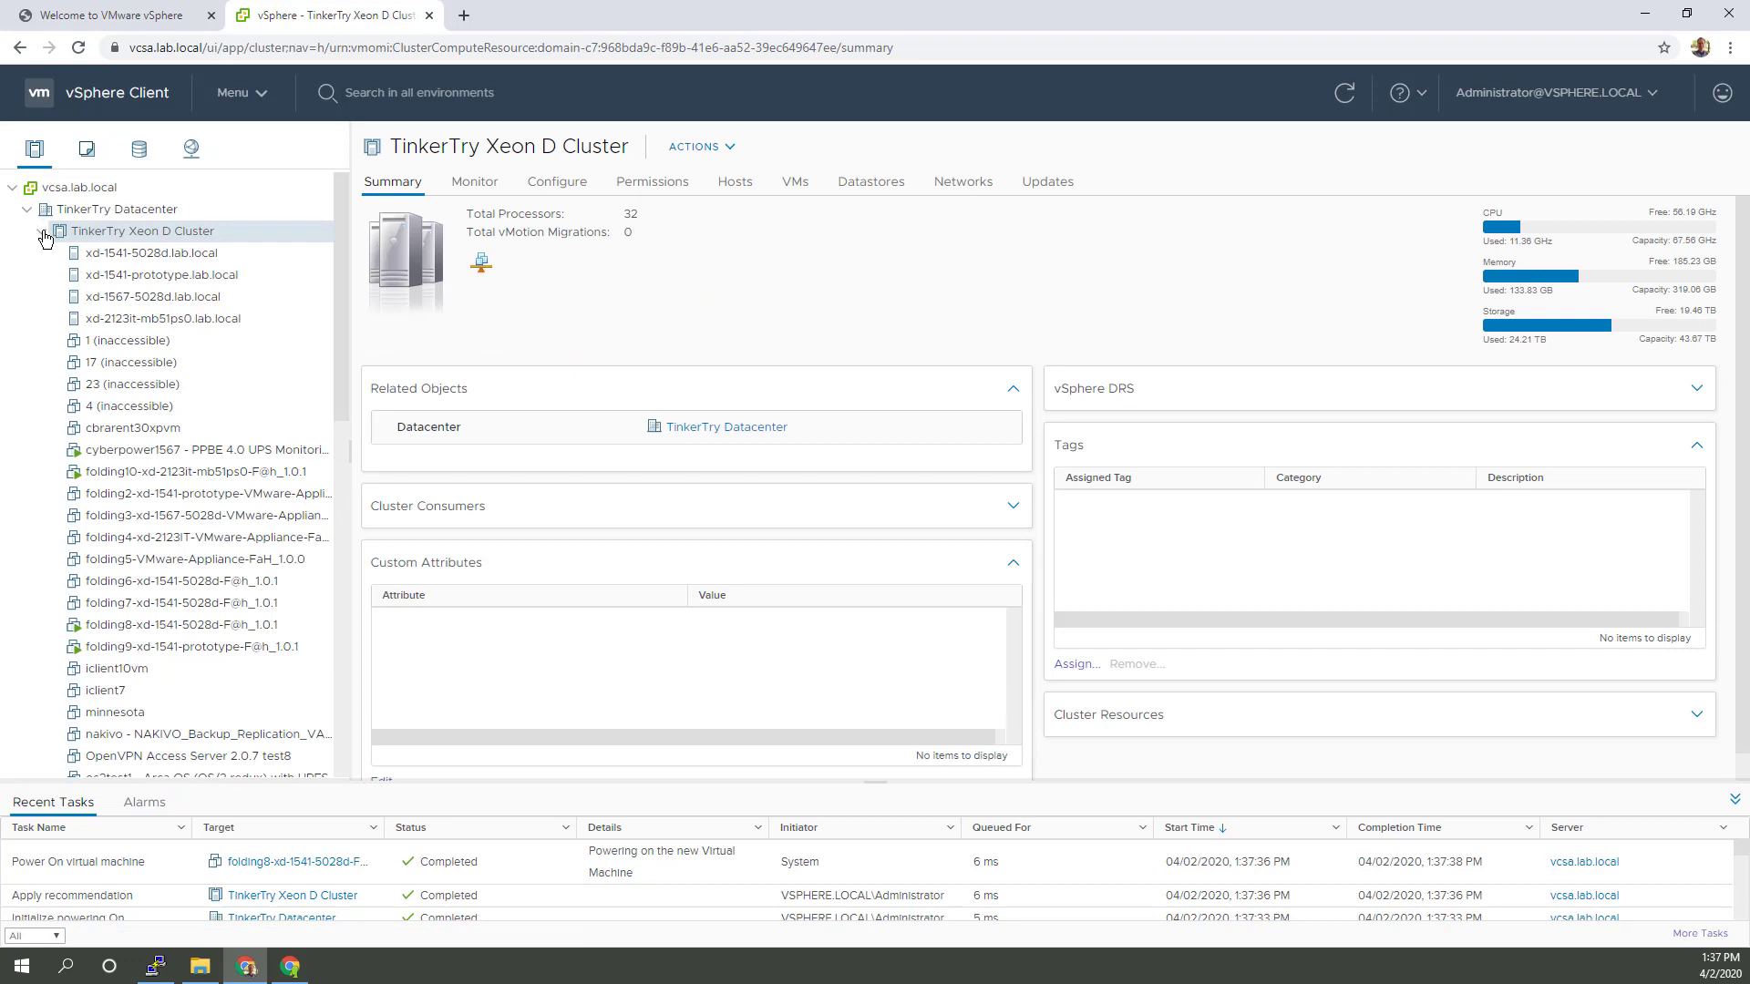
right_click(108, 241)
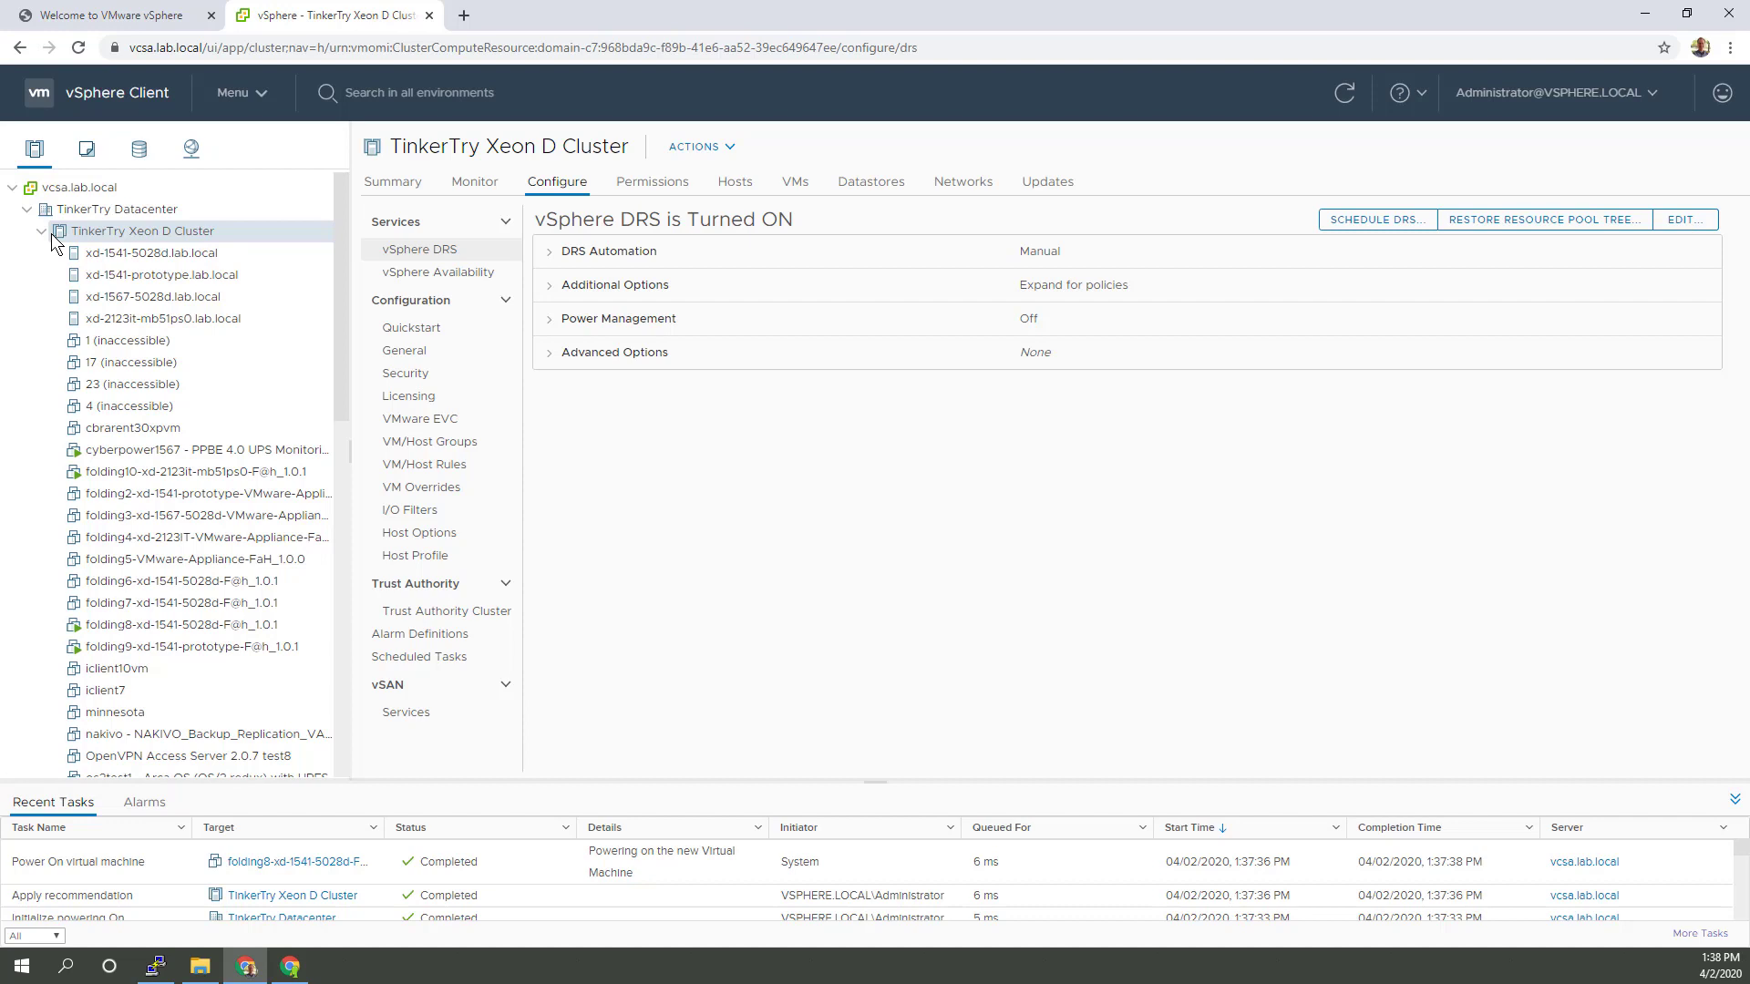
click(473, 186)
click(40, 235)
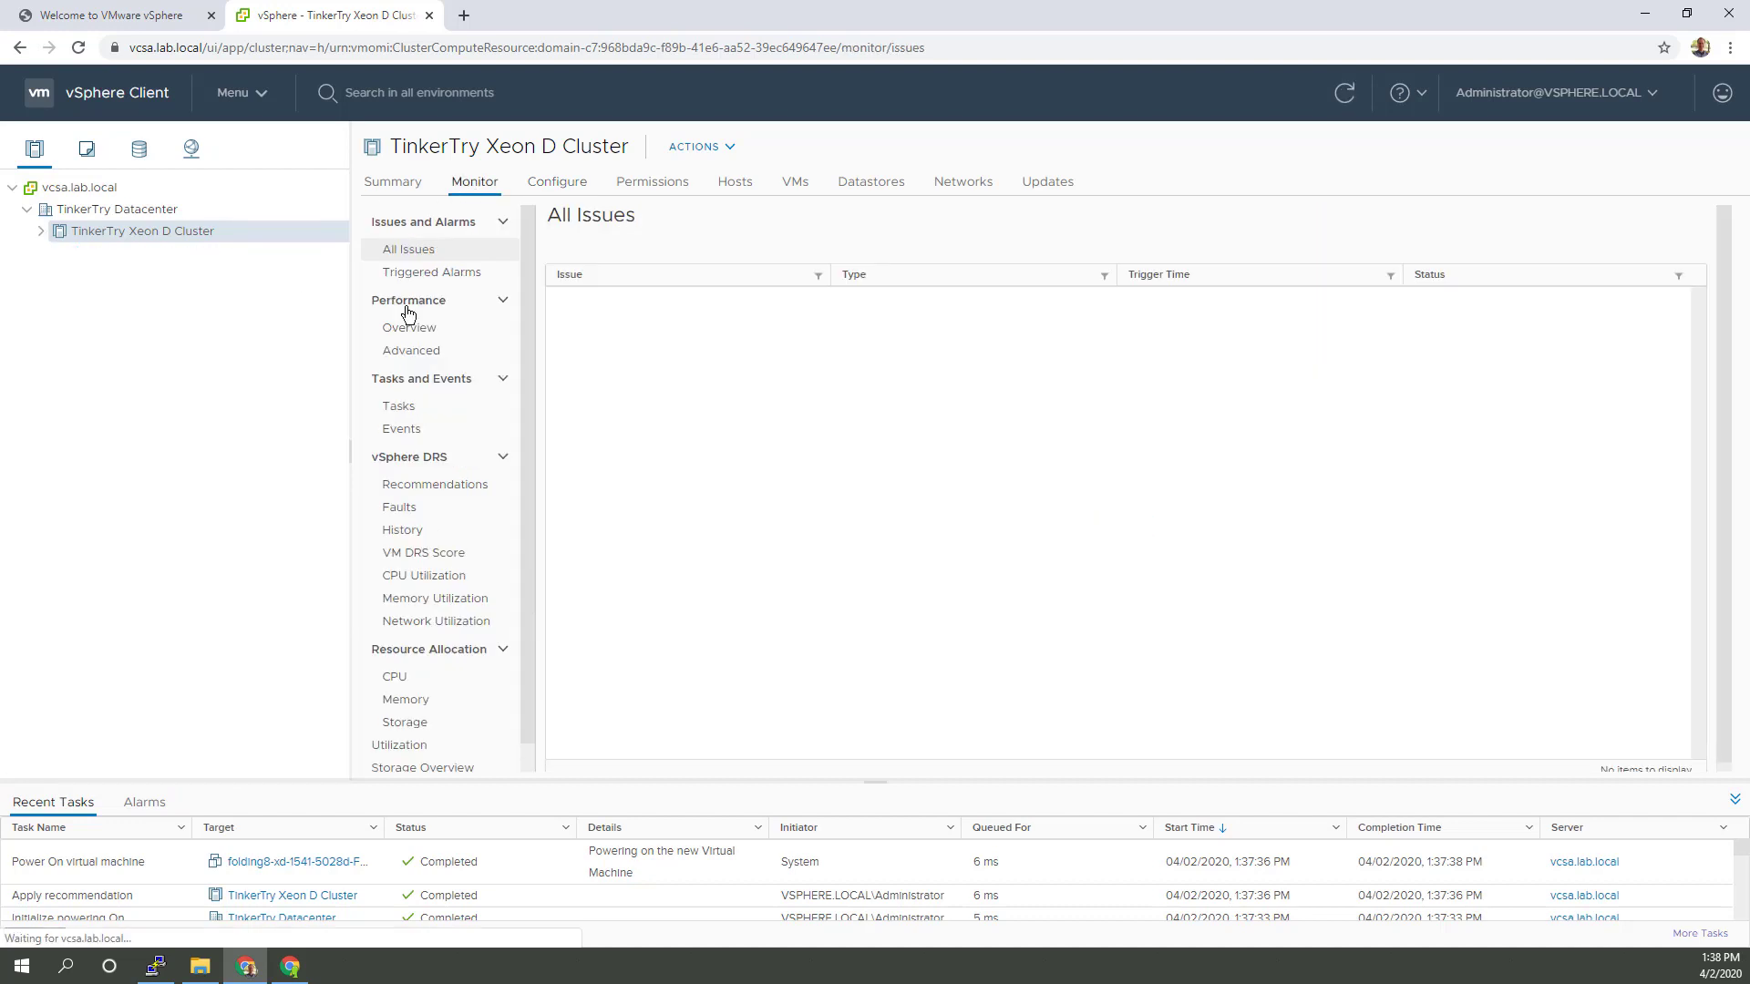
Step: Show the cluster's performance overview charts for the last week
click(426, 324)
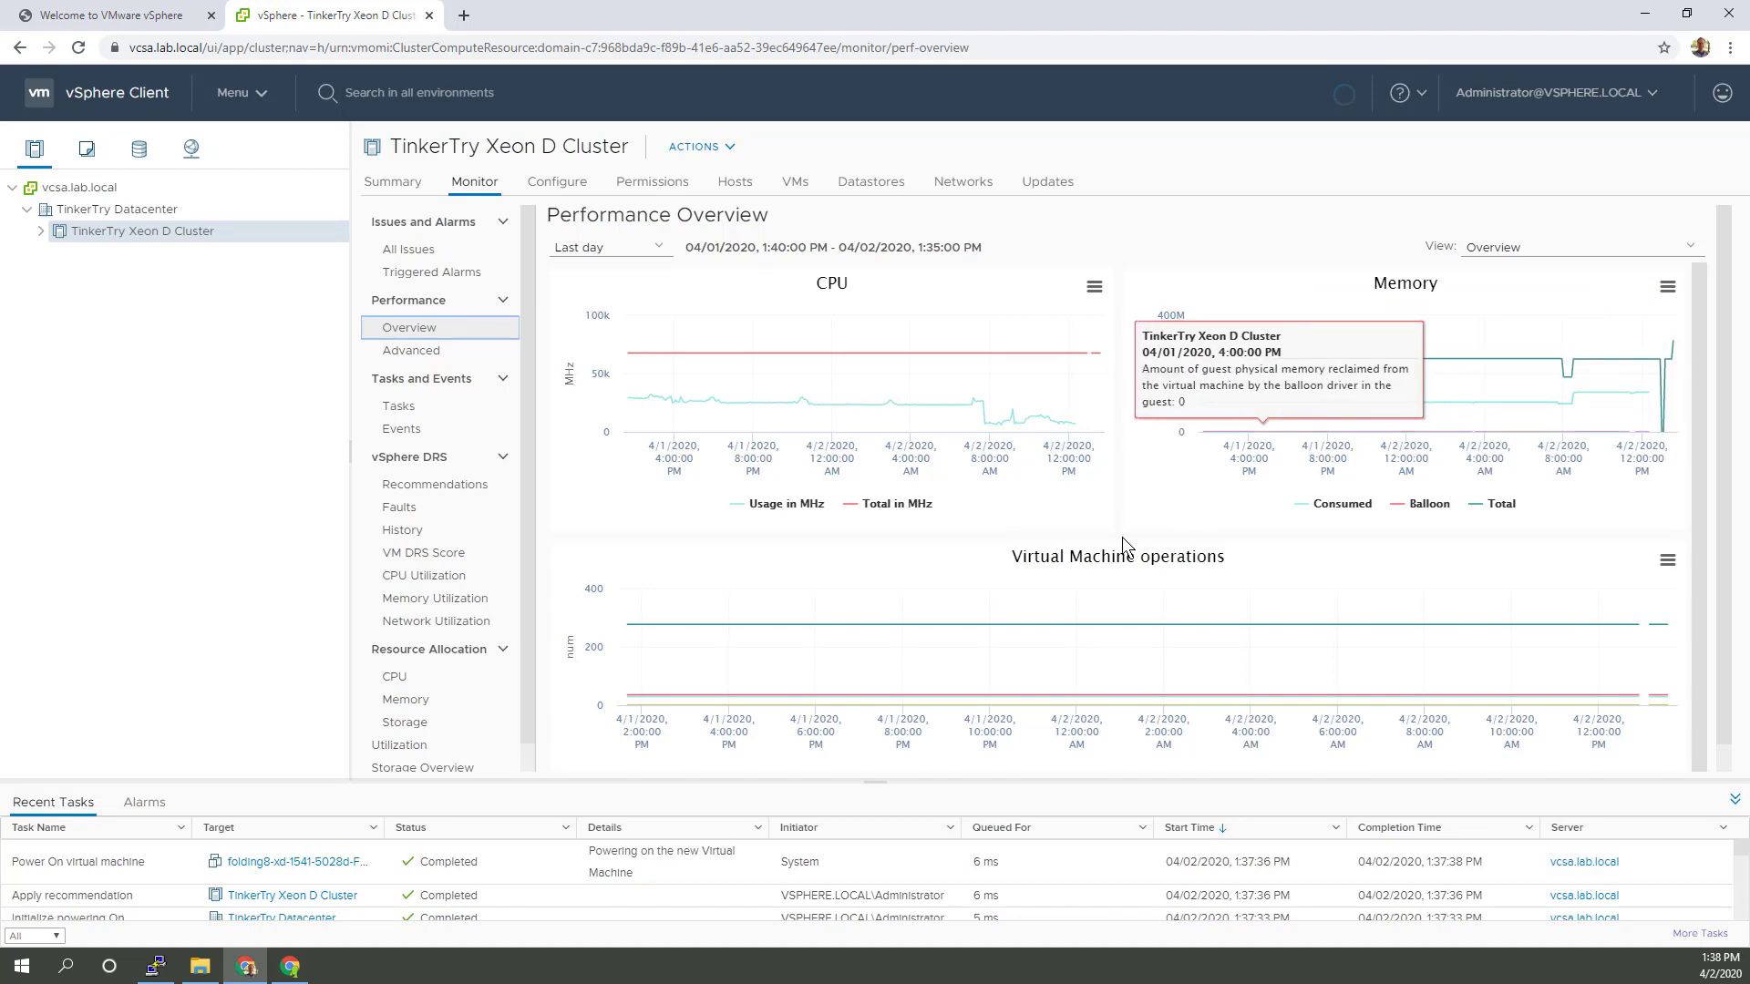
click(652, 252)
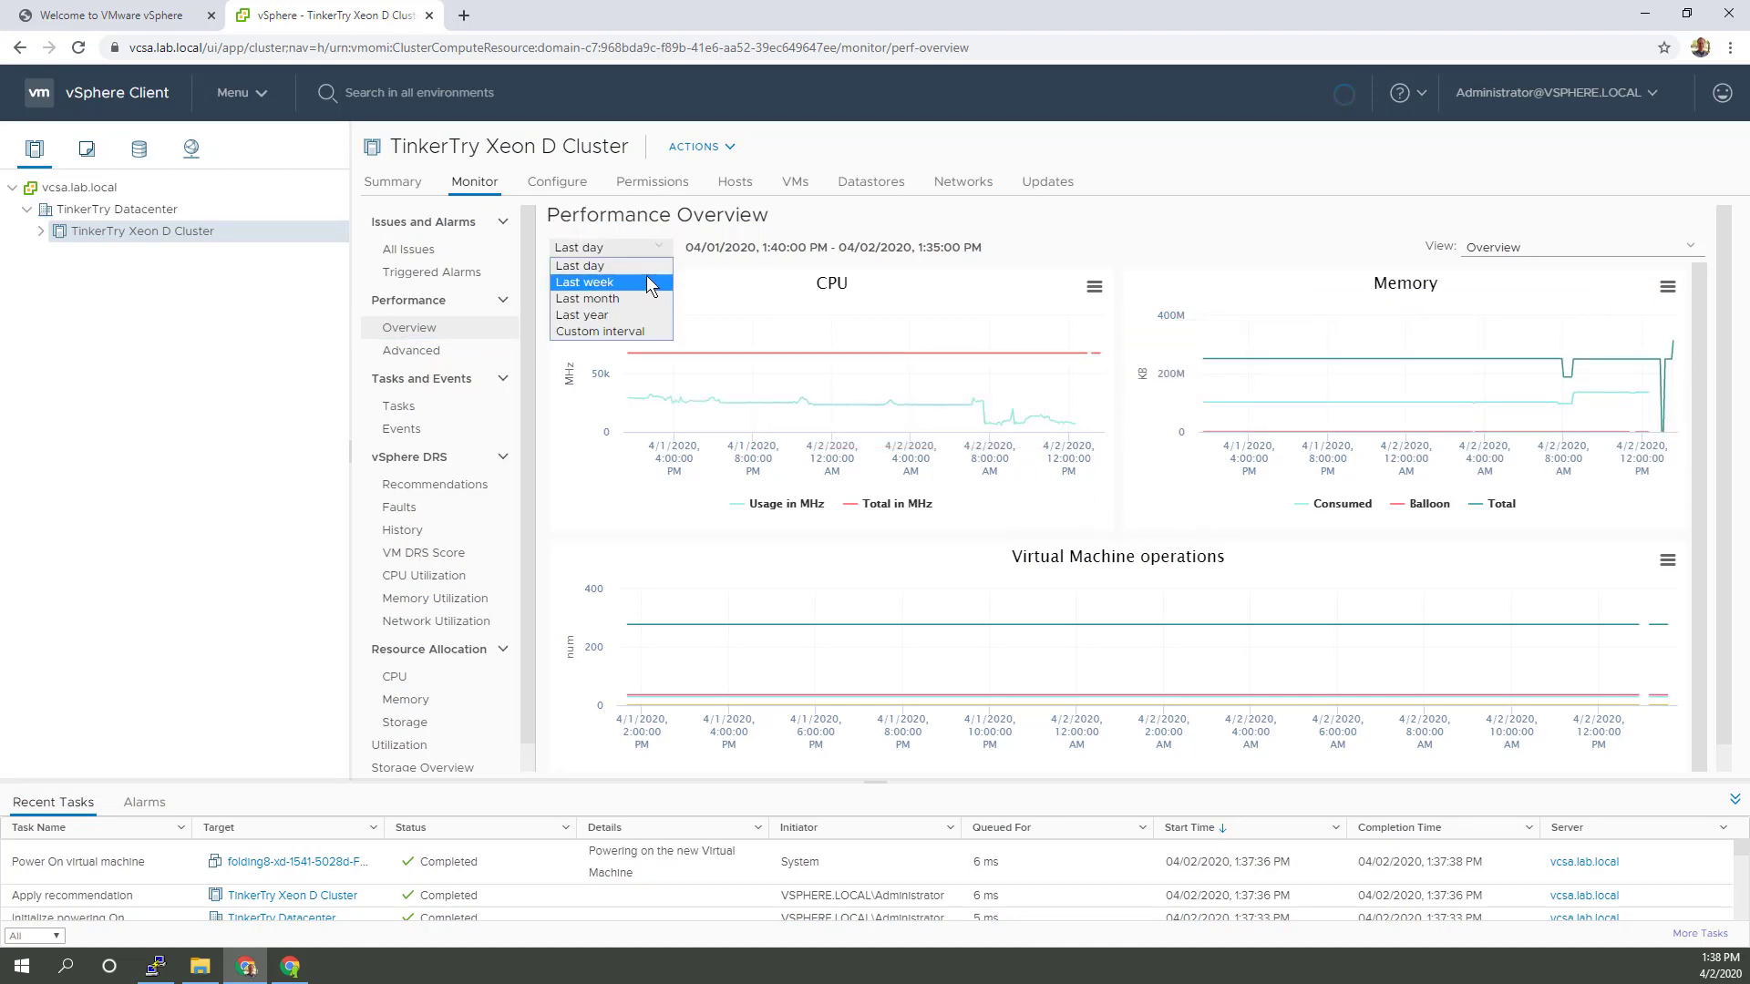
click(650, 283)
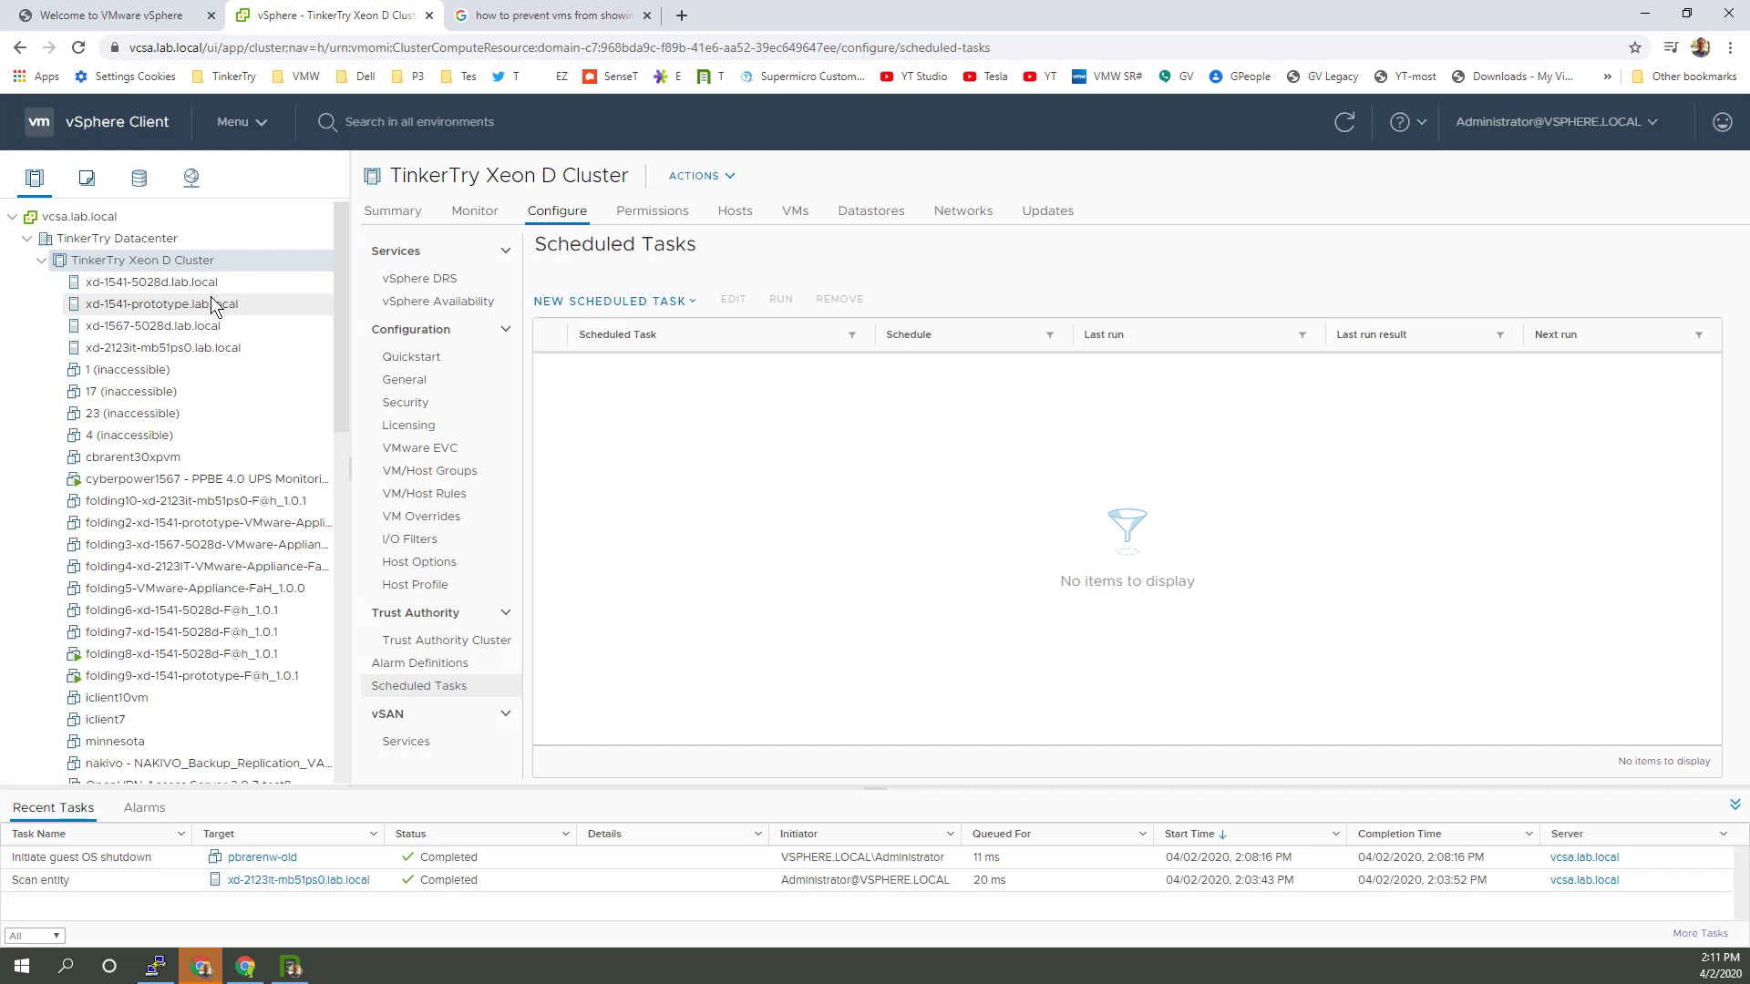
Step: In My Preferences, uncheck Show VMs, choose VMRC as default console, save, then select pbrarenw-old
click(1653, 124)
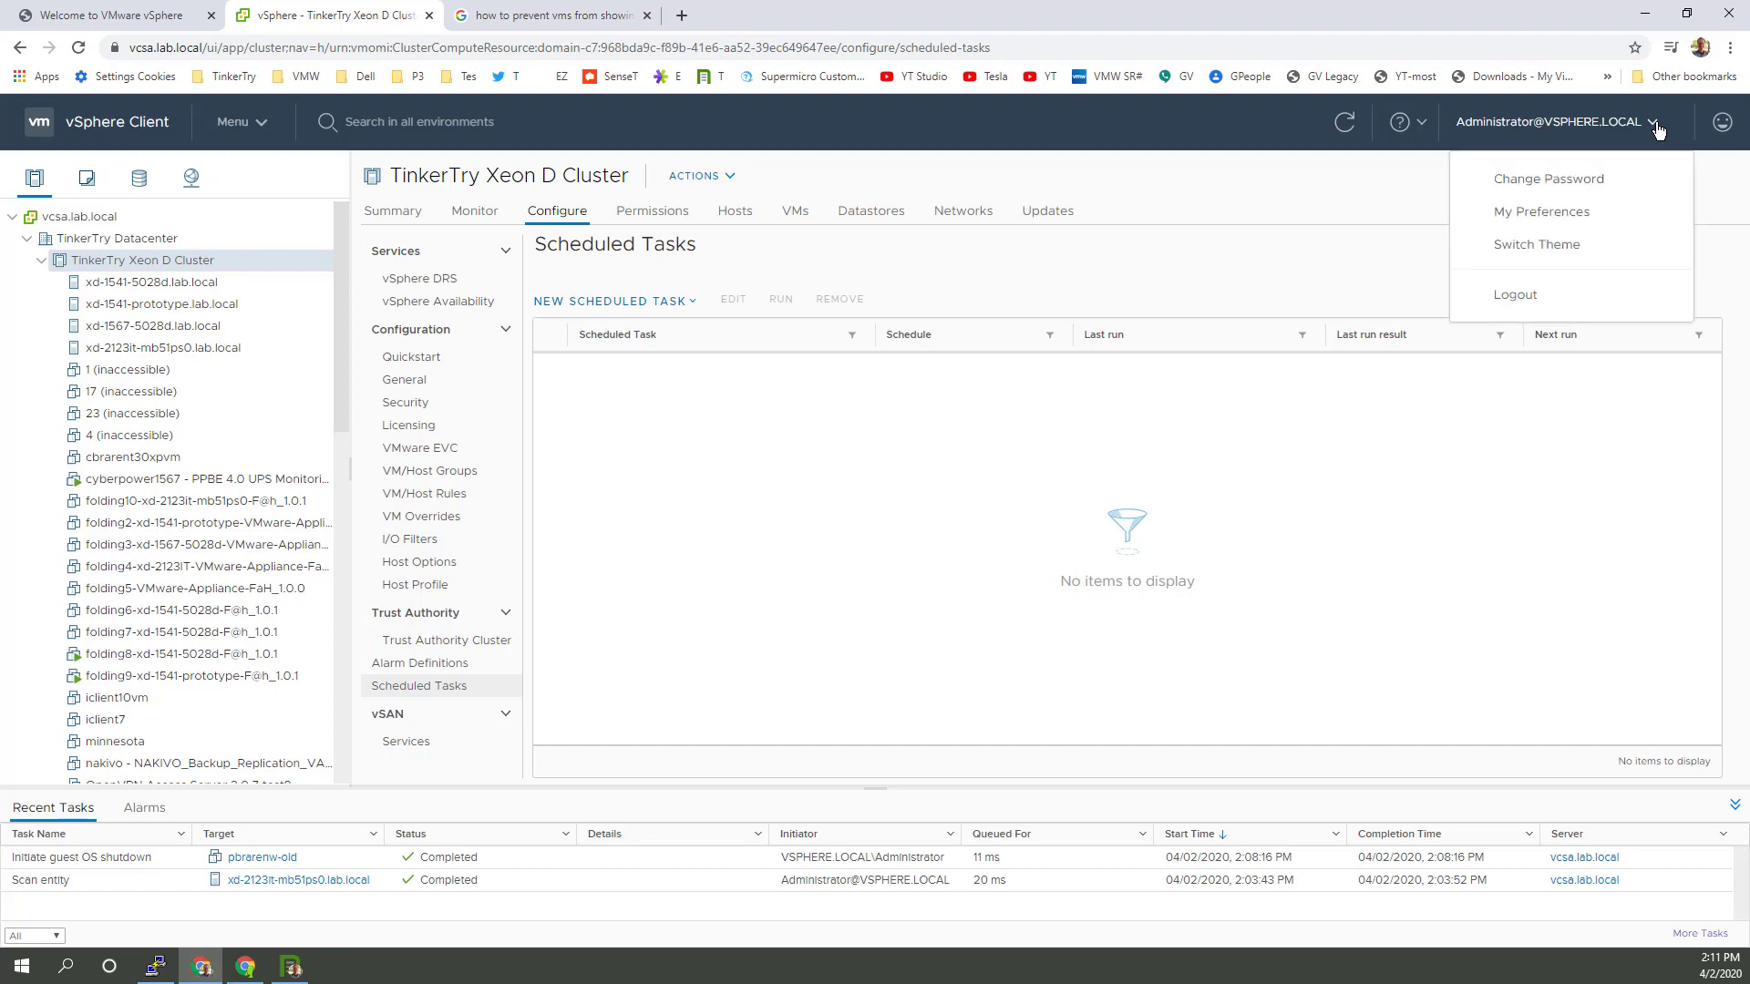
click(1584, 213)
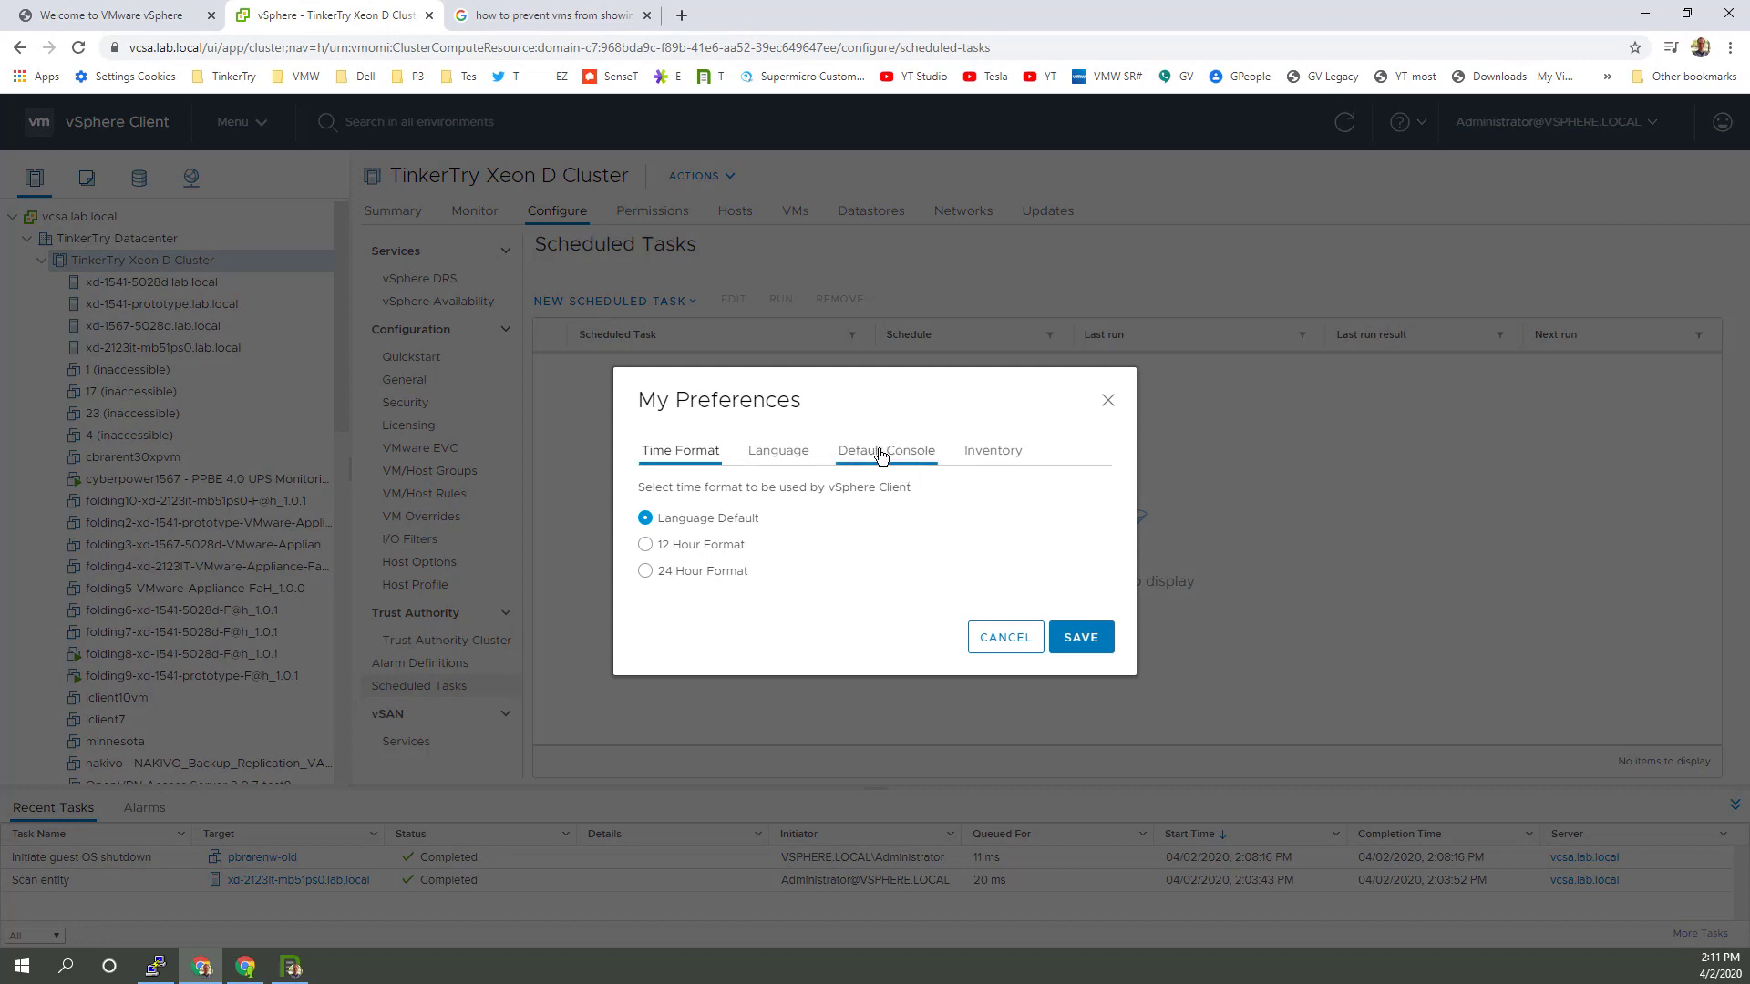
click(993, 452)
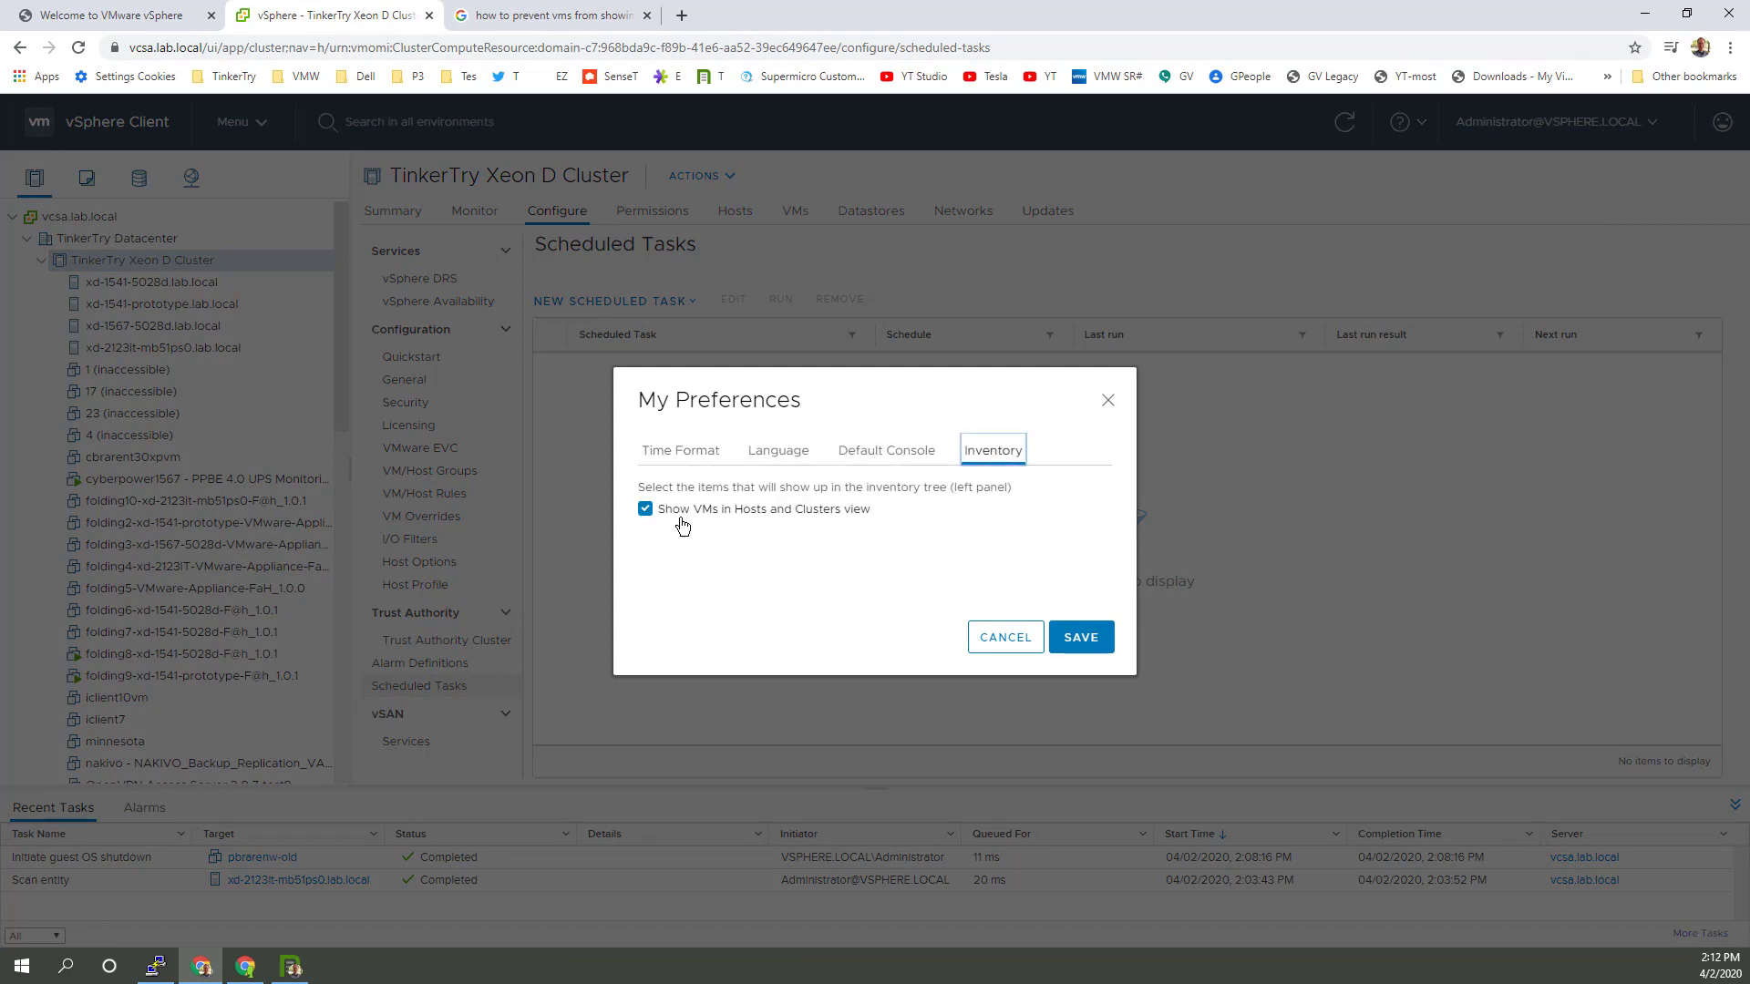
click(644, 512)
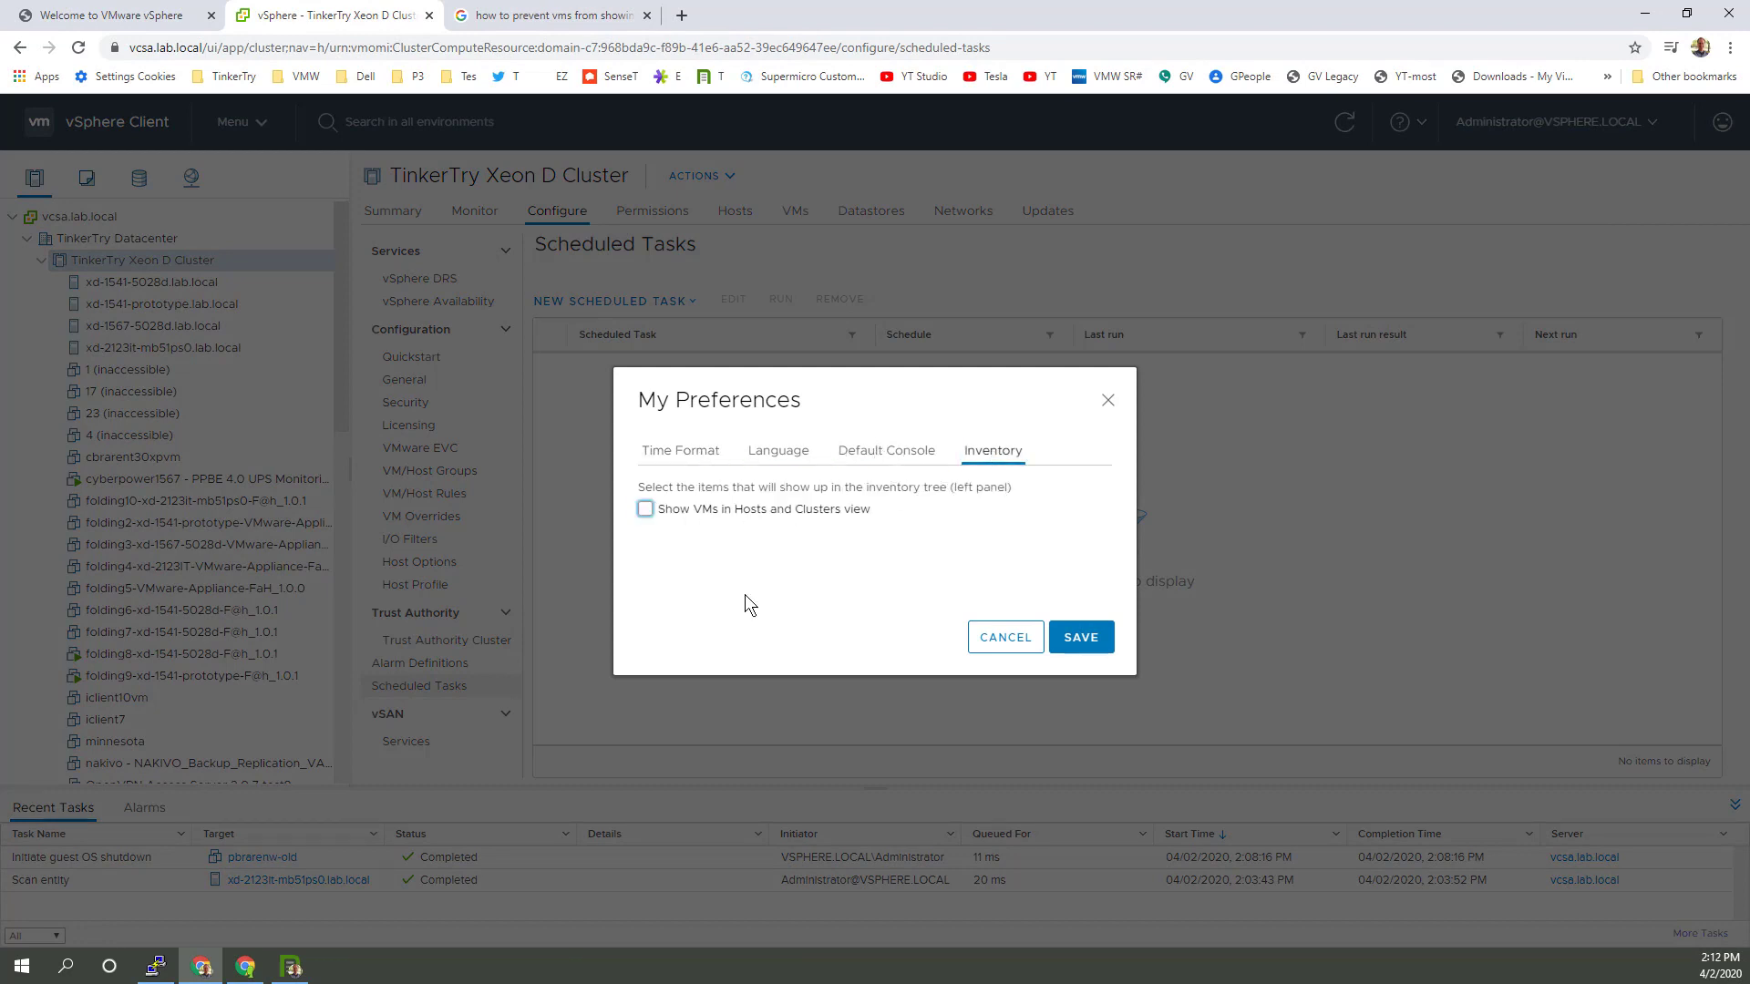
click(886, 452)
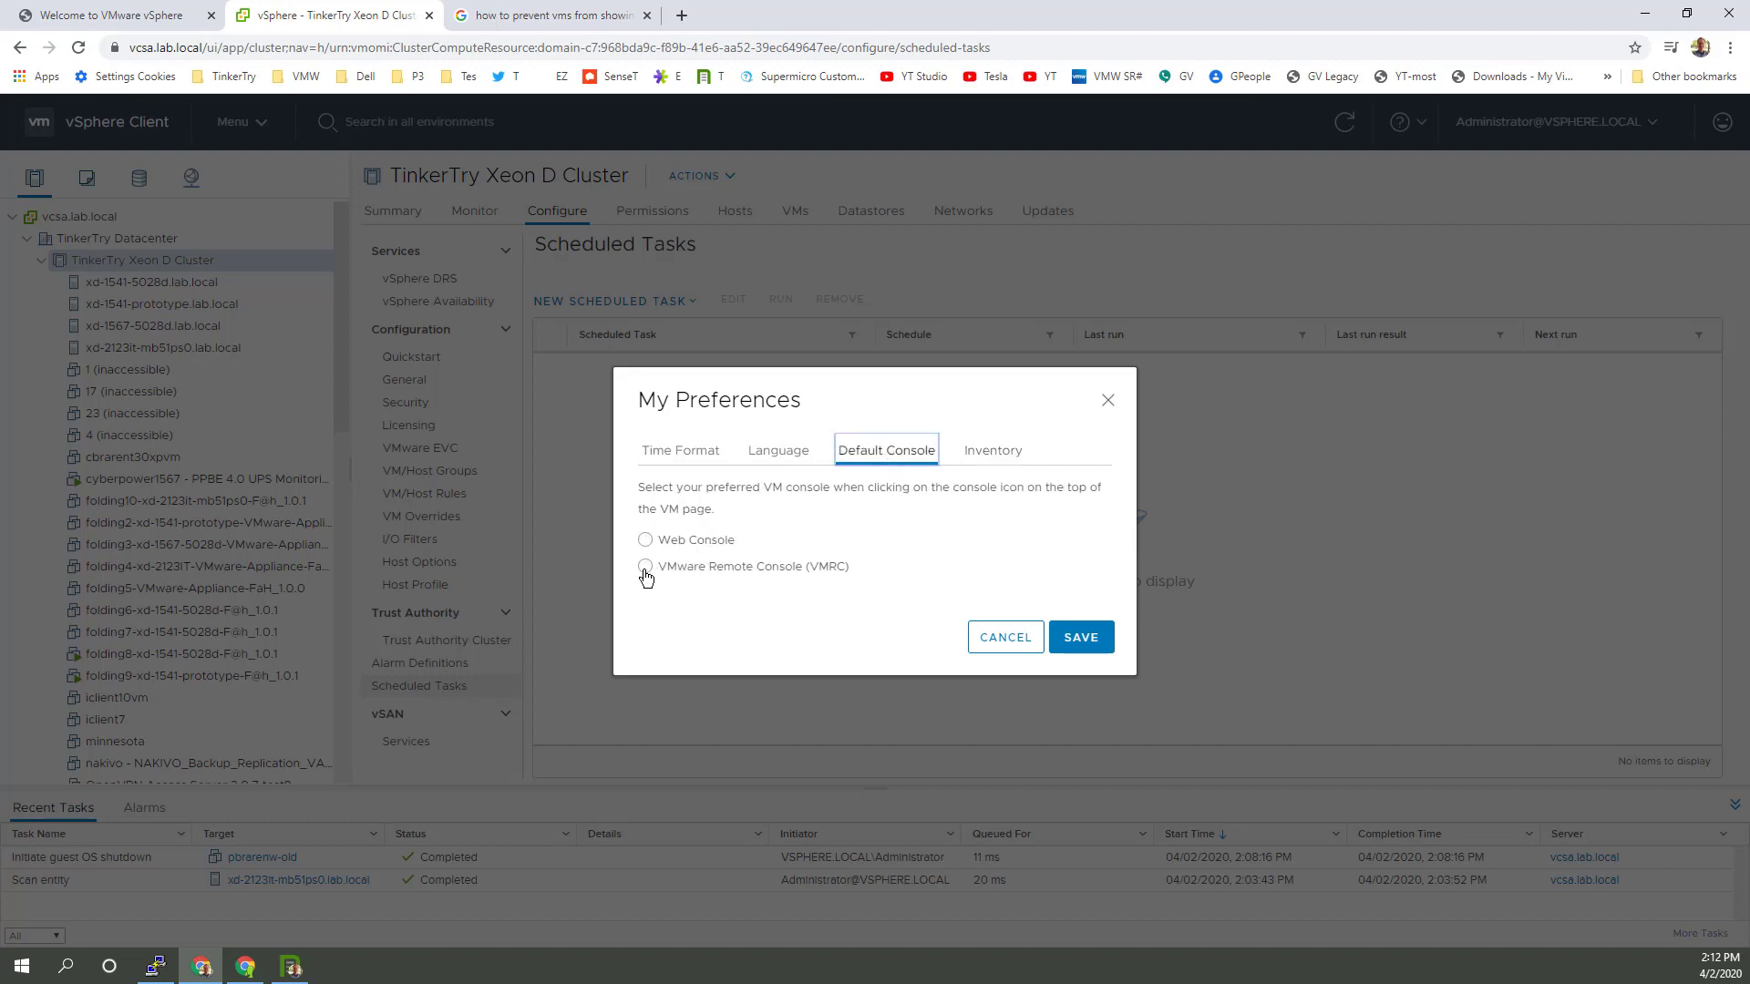
click(645, 566)
click(1079, 653)
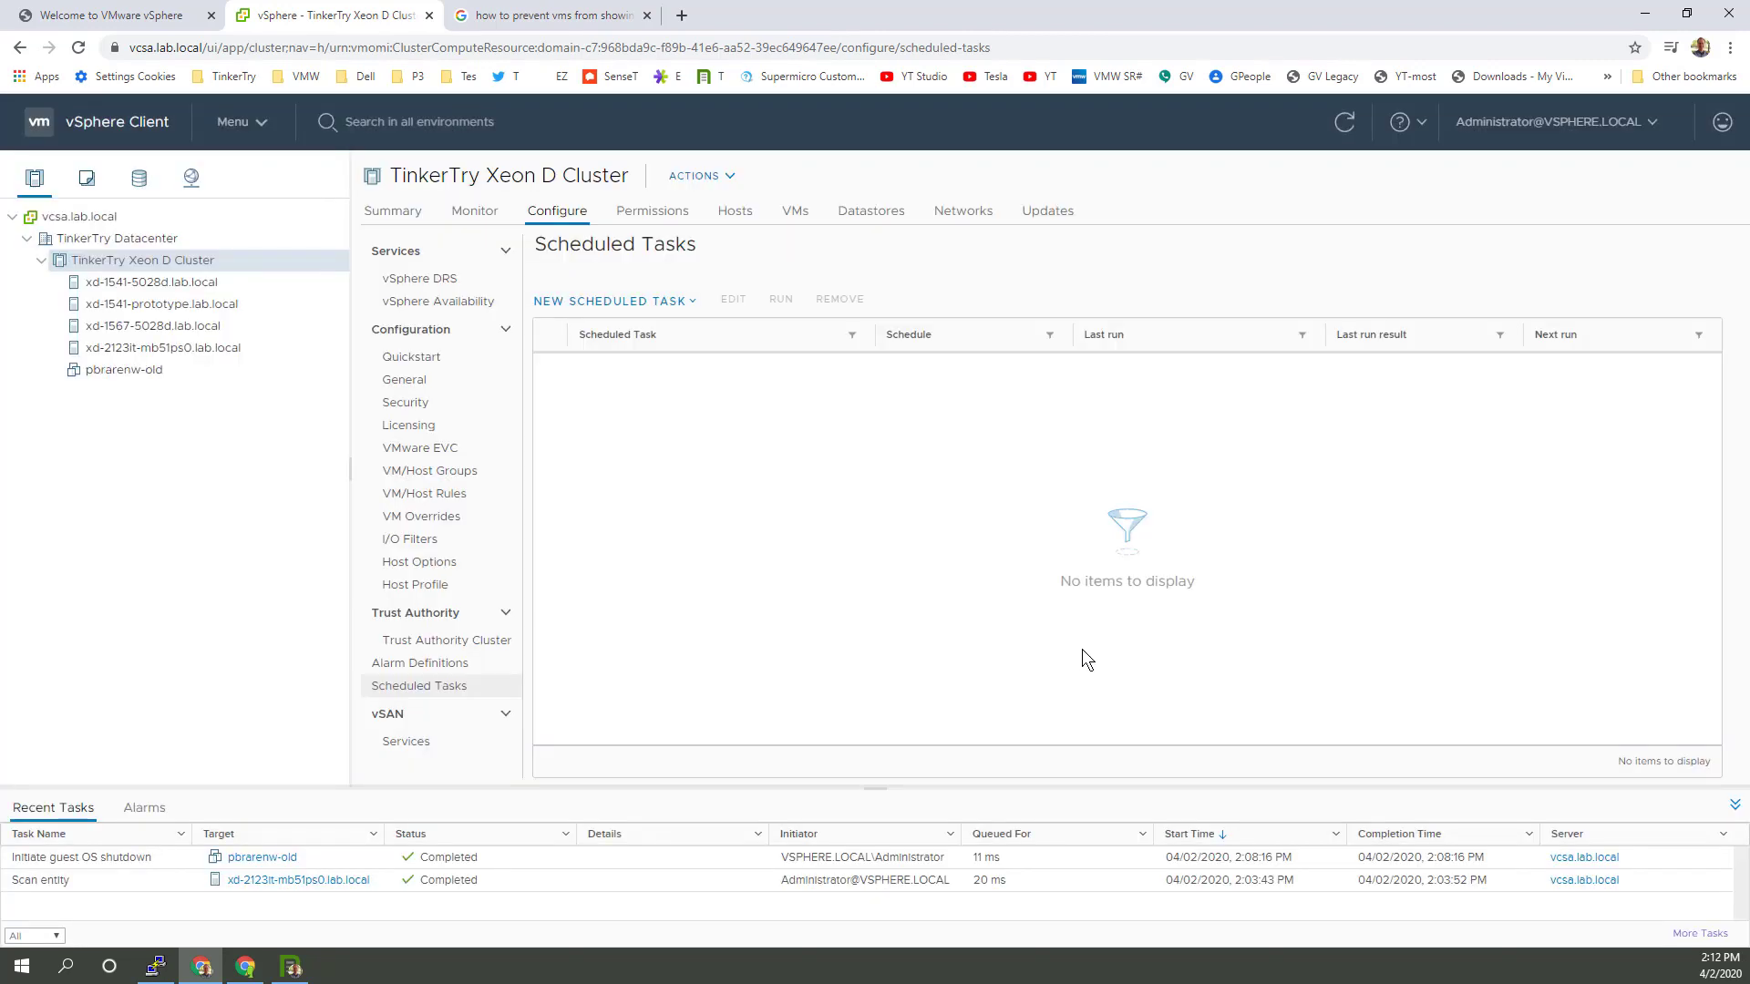
click(139, 369)
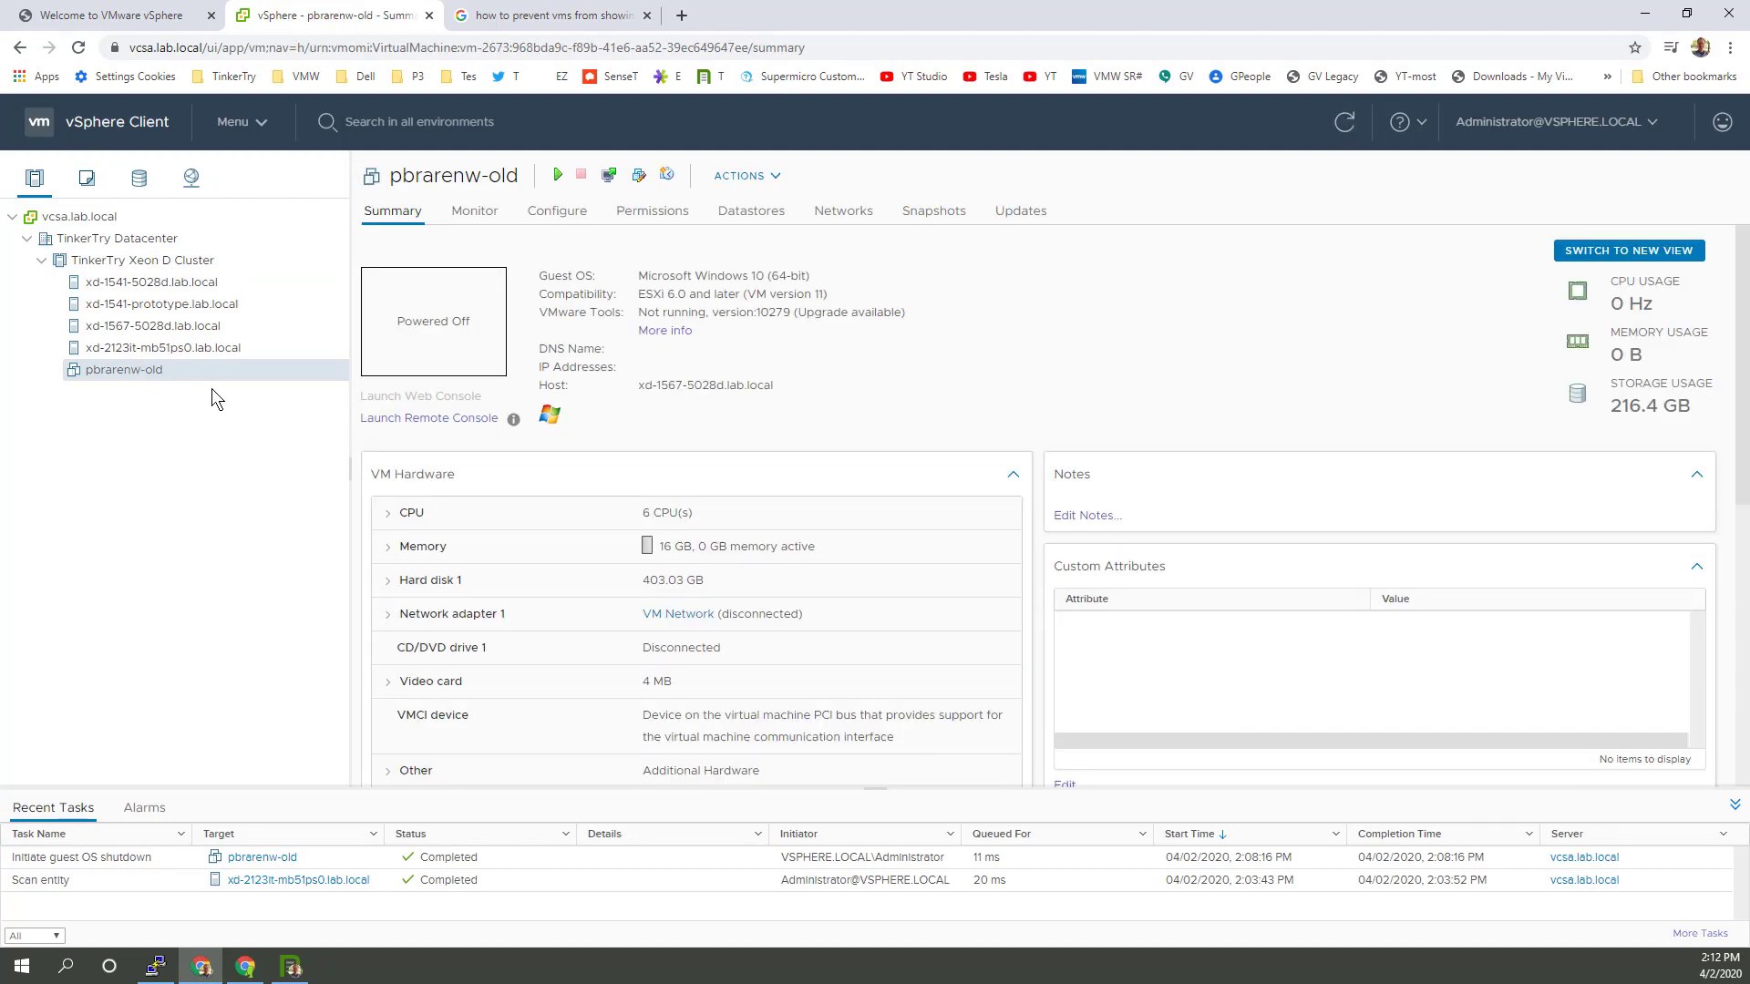
Step: Switch pbrarenw-old's summary to the new card view and check the Customize View options
click(86, 179)
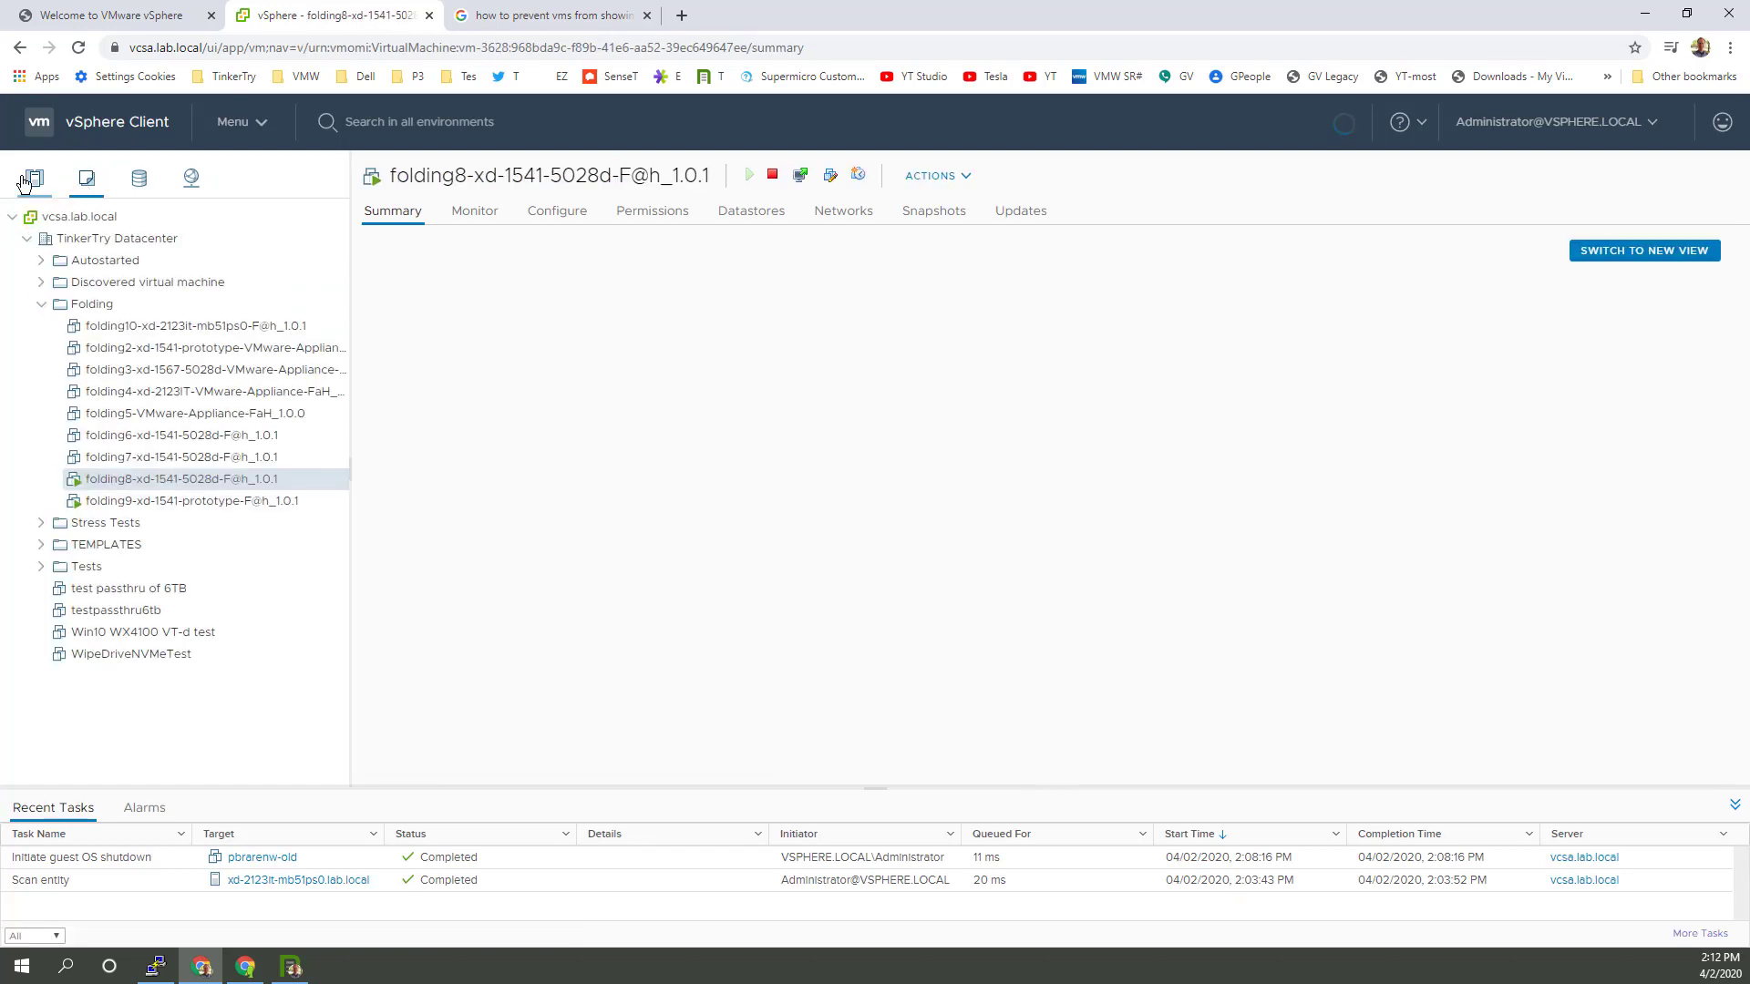
click(30, 179)
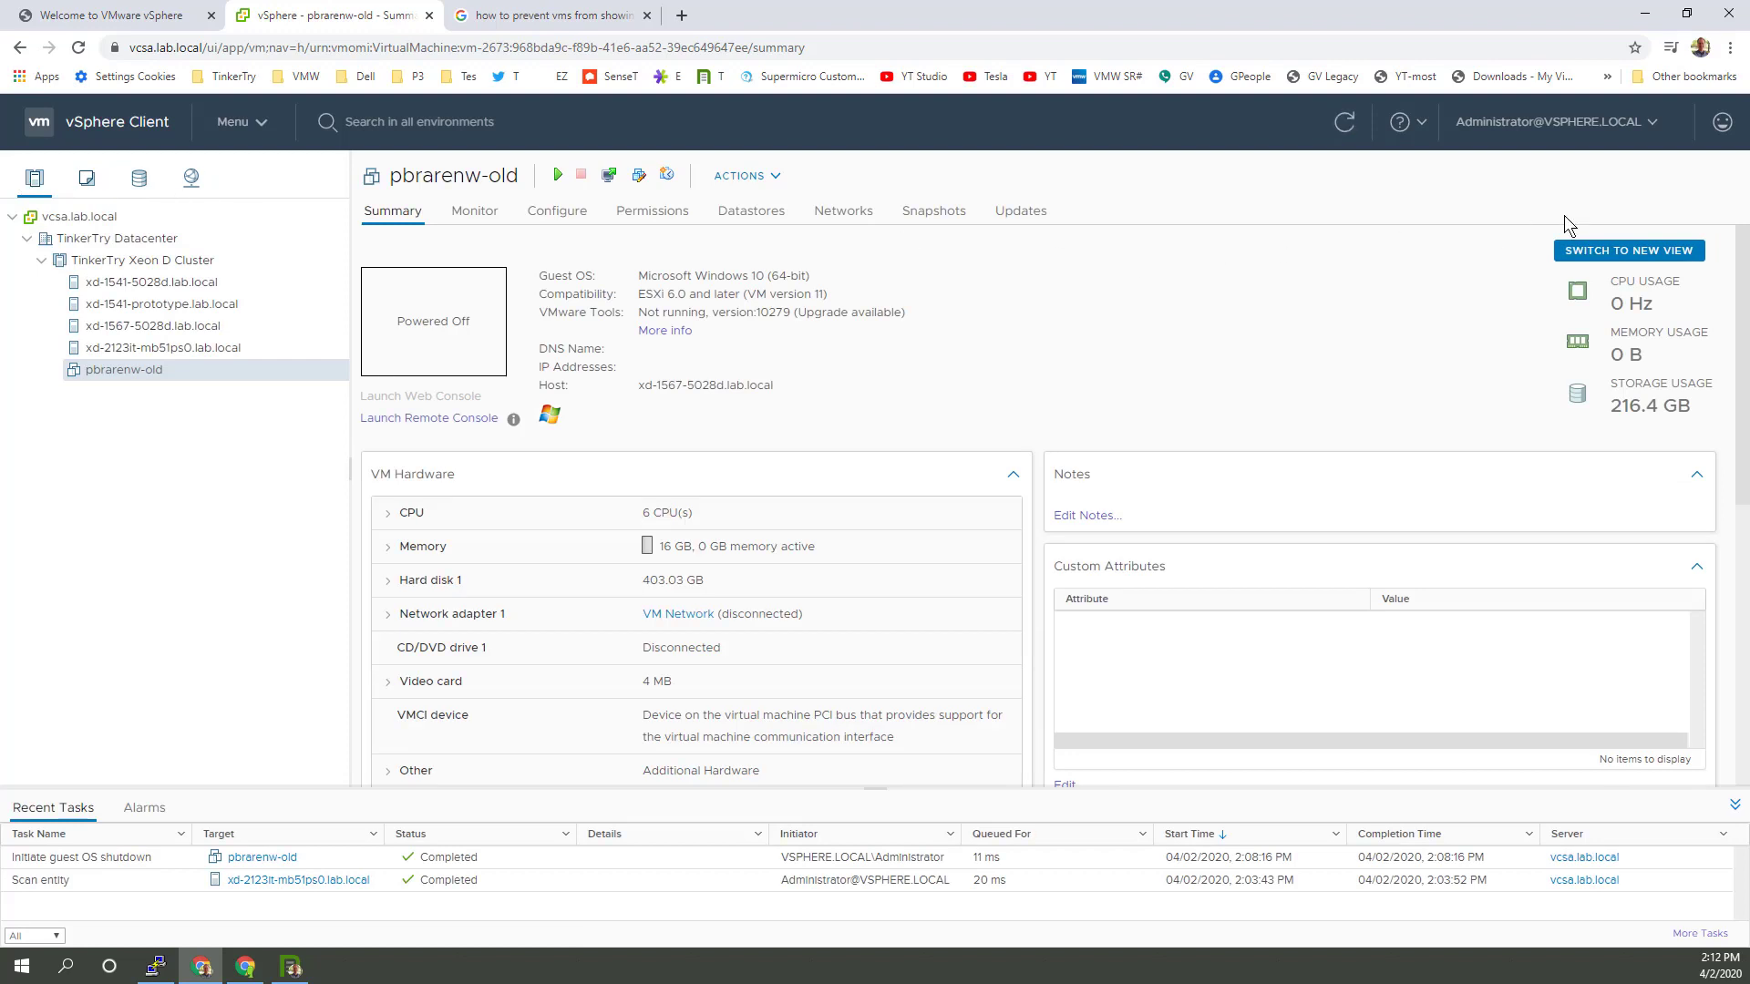
click(1602, 253)
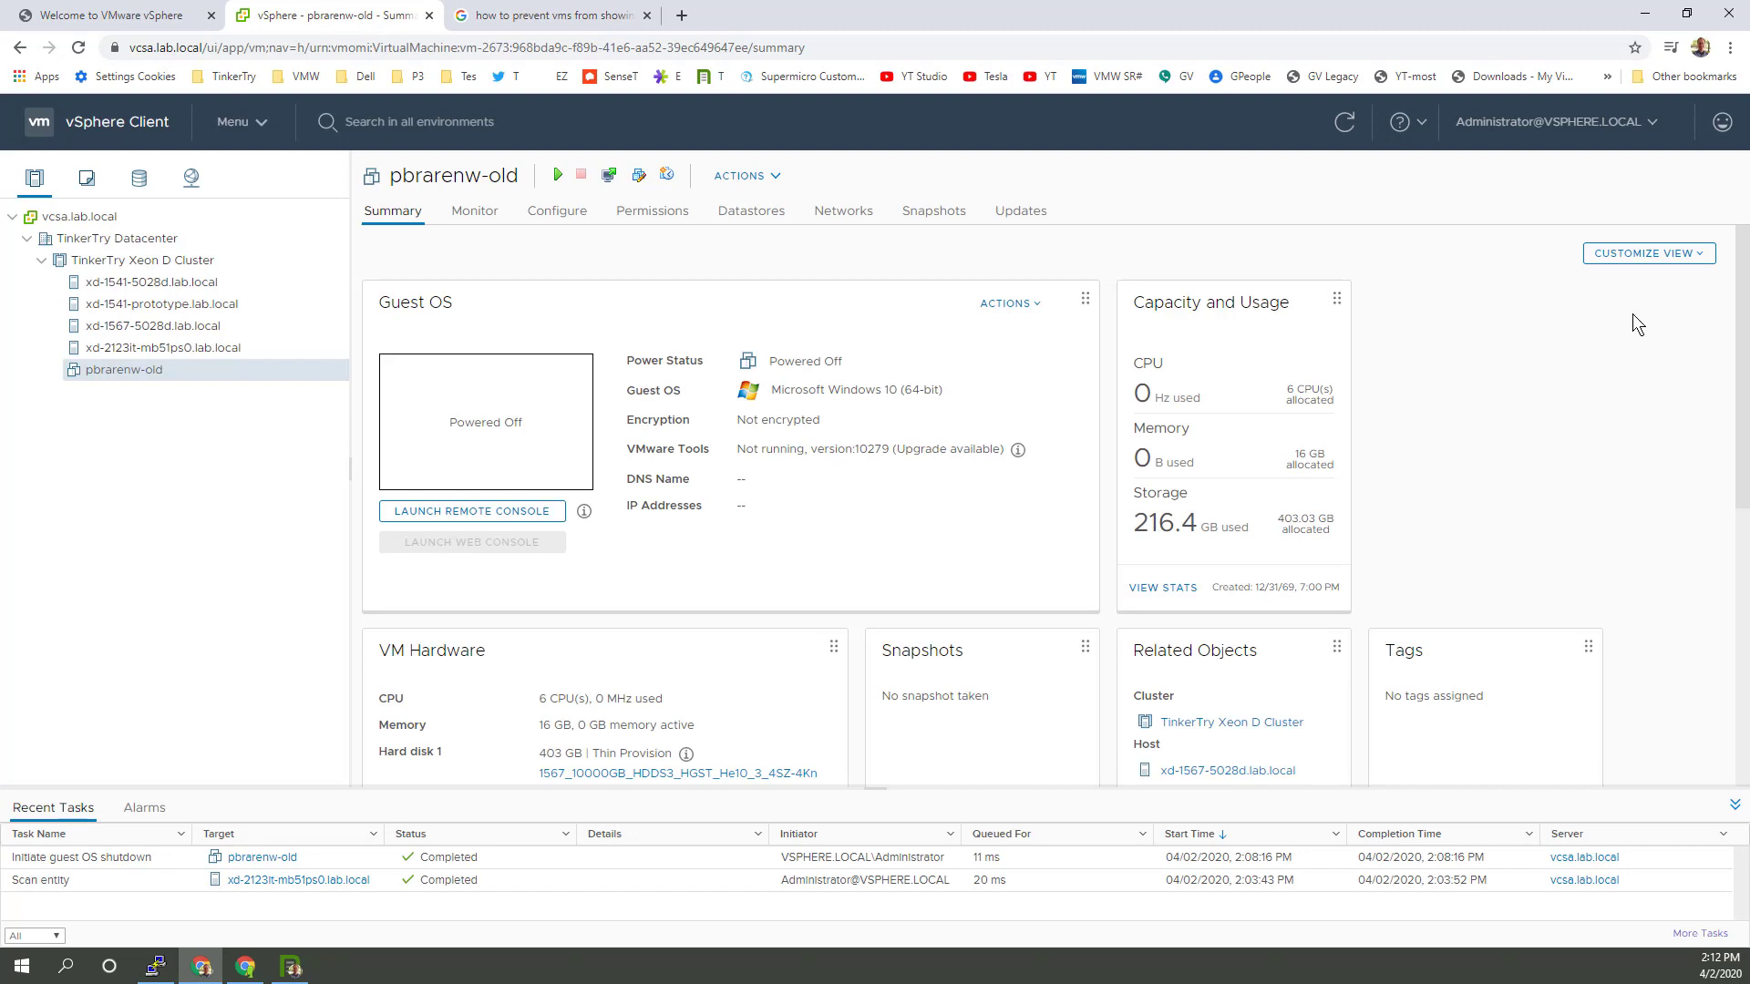
click(1679, 256)
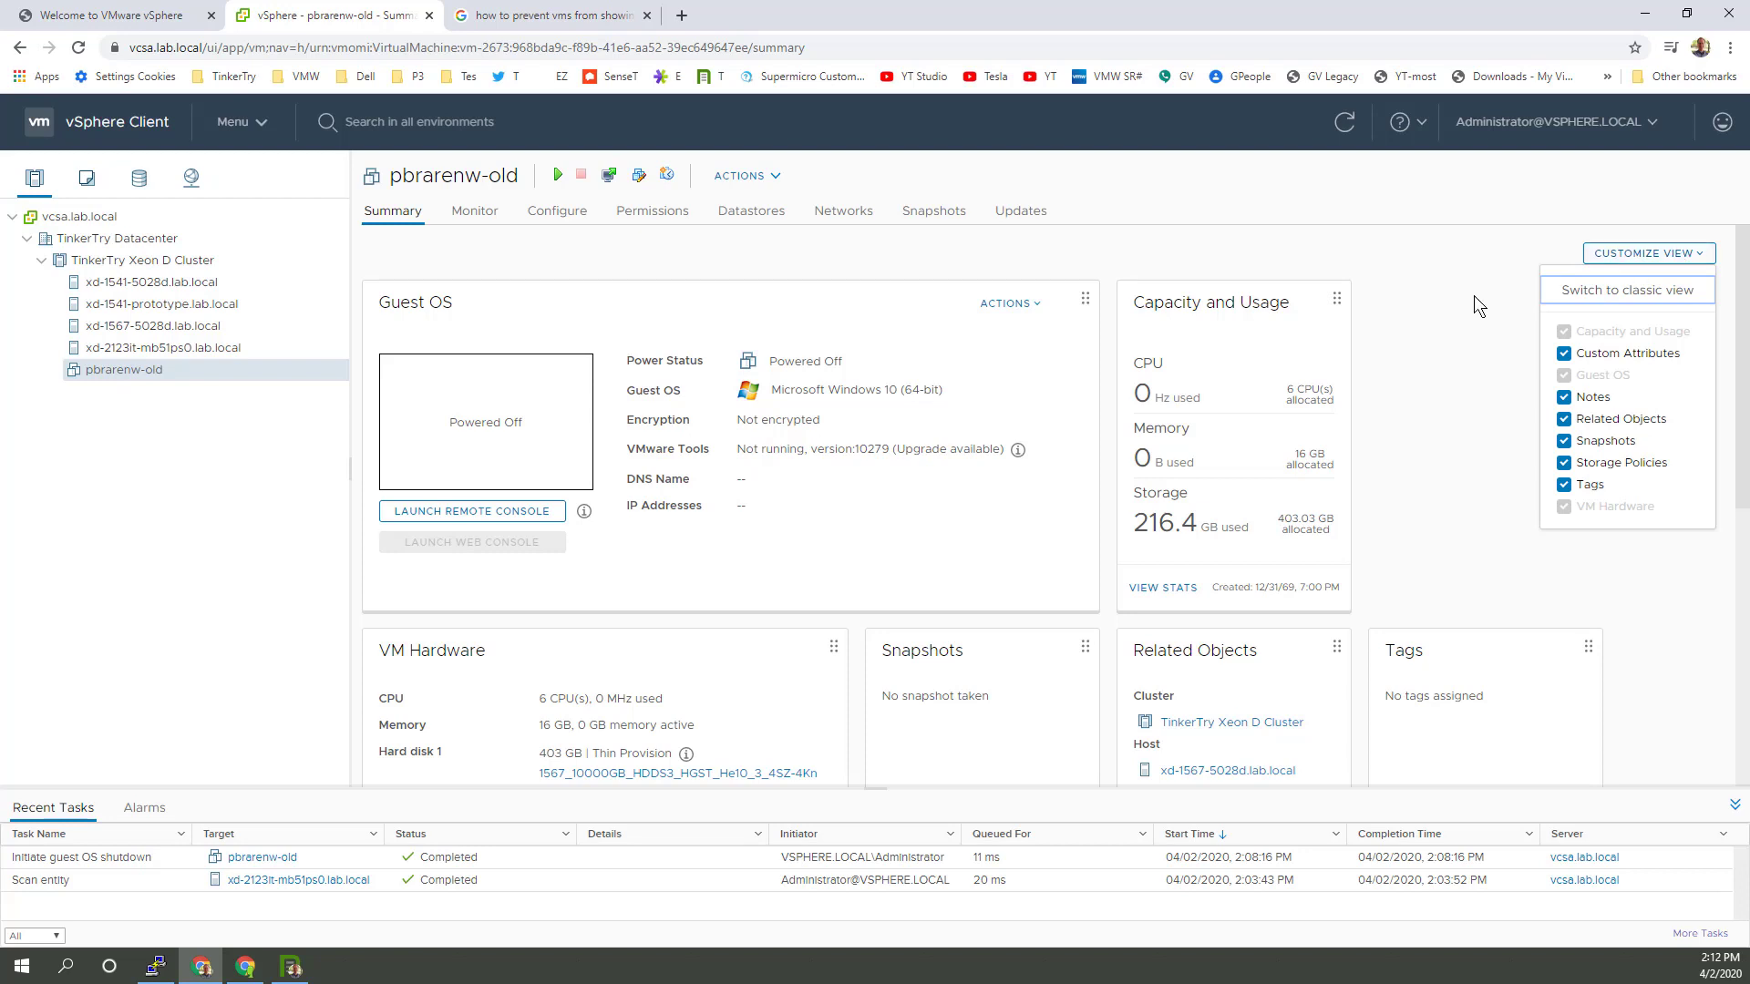
click(157, 266)
click(128, 370)
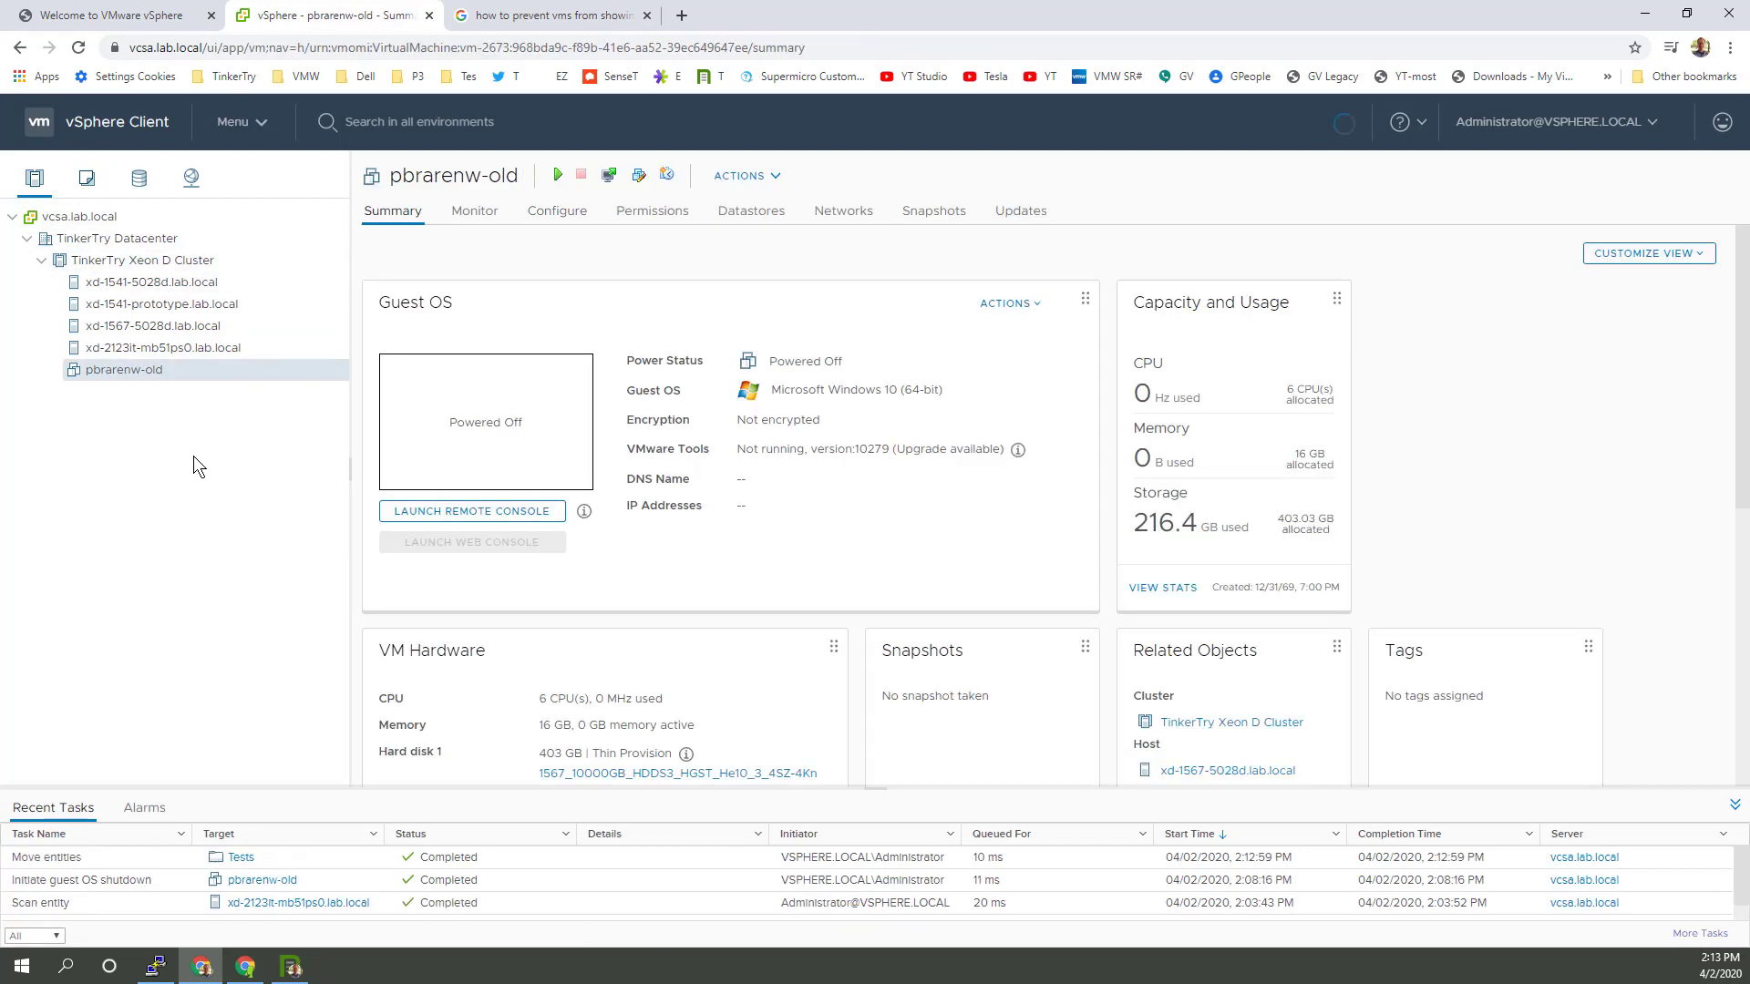
Step: Begin removing pbrarenw-old, cancel, and select its hard disk's datastore name
right_click(135, 370)
mouse_move(139, 375)
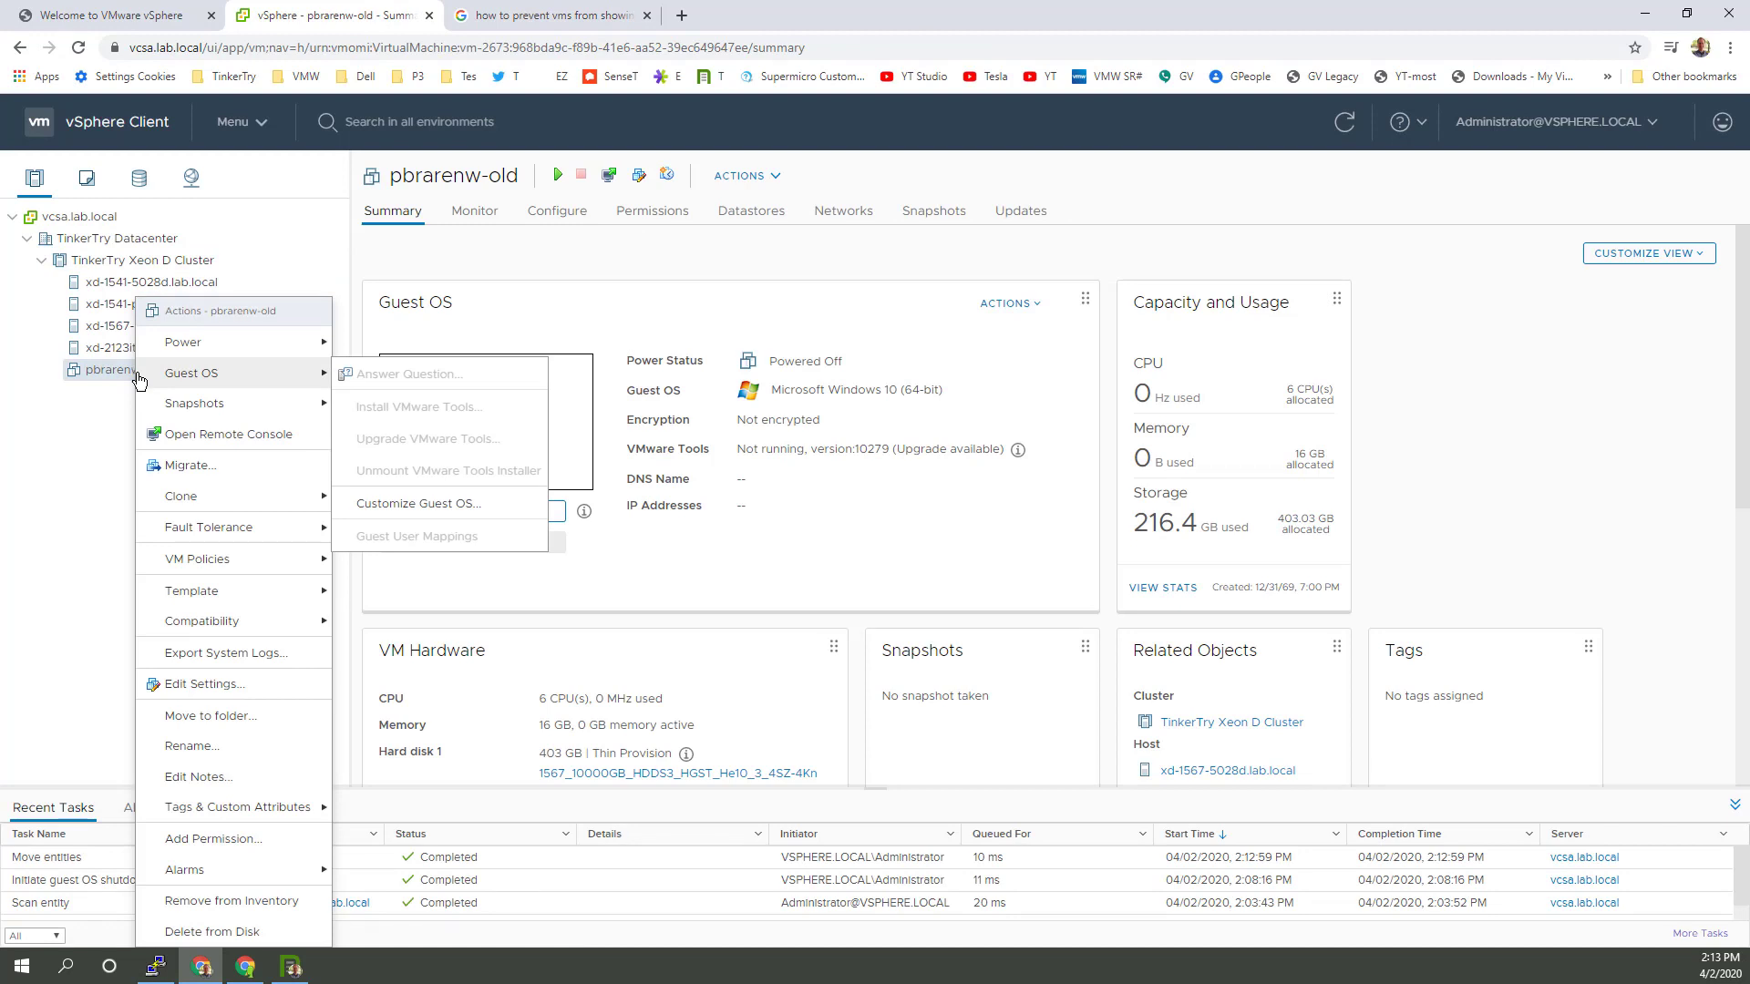
click(206, 901)
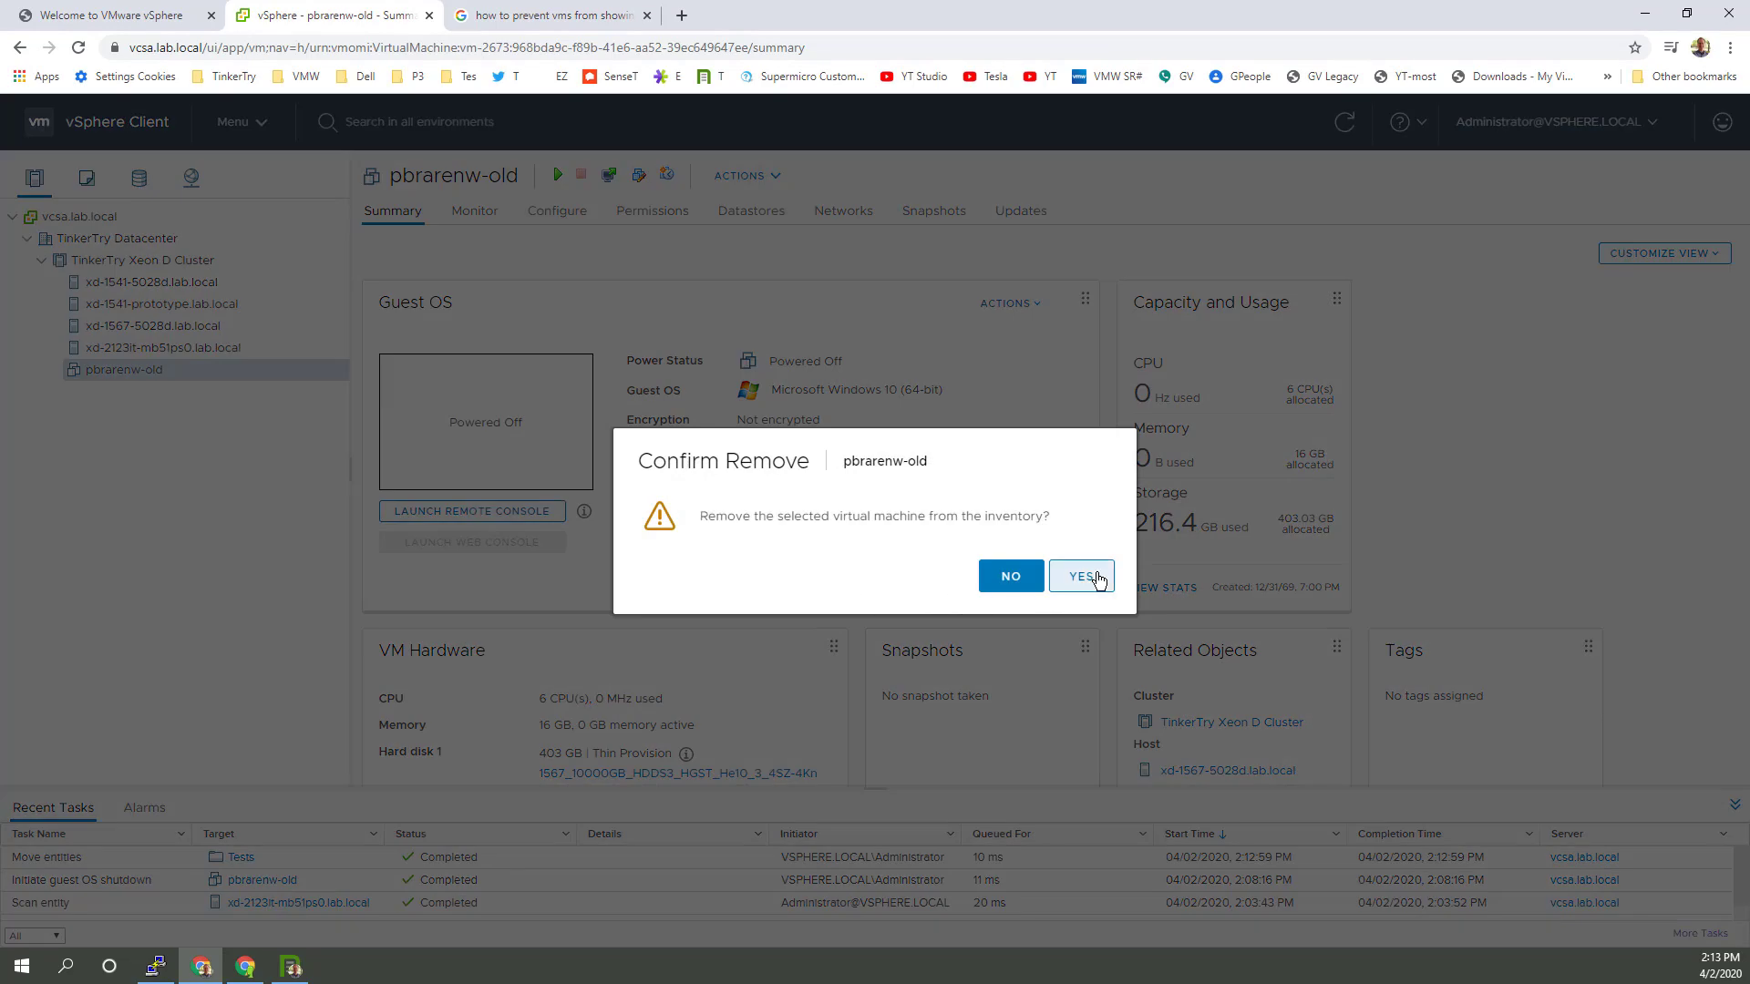
click(1010, 577)
drag(823, 773, 544, 772)
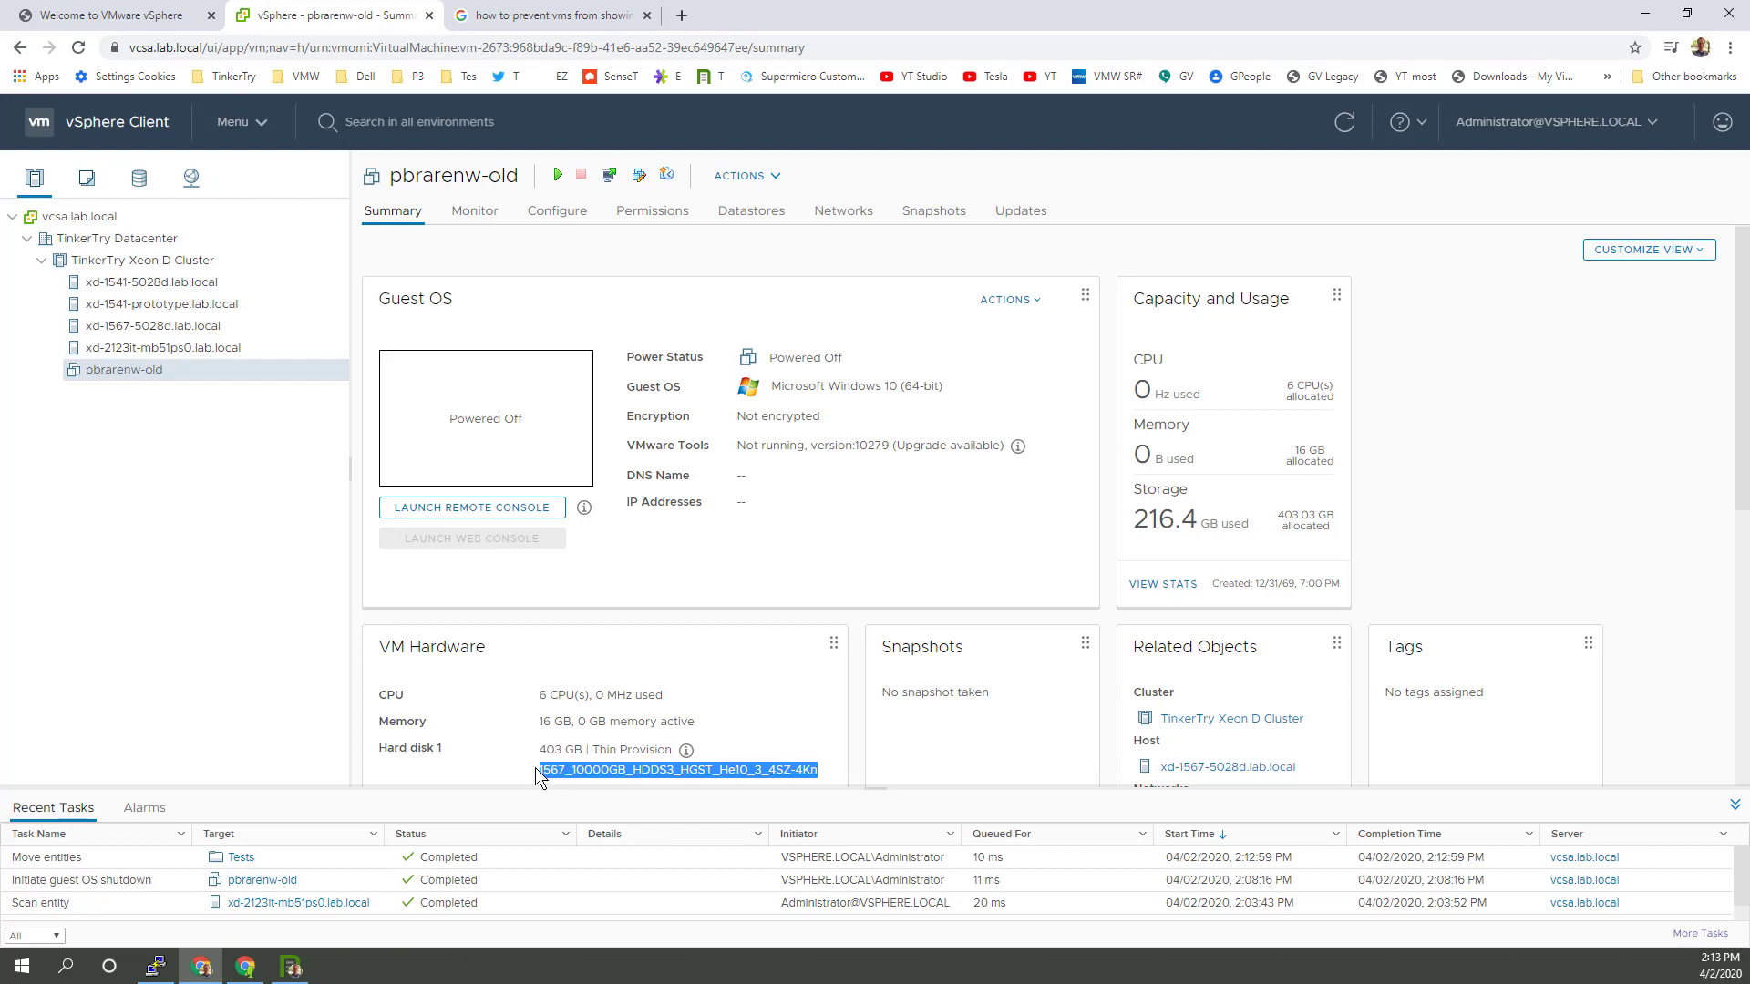
Step: Remove pbrarenw-old from the inventory, confirming with YES
right_click(205, 374)
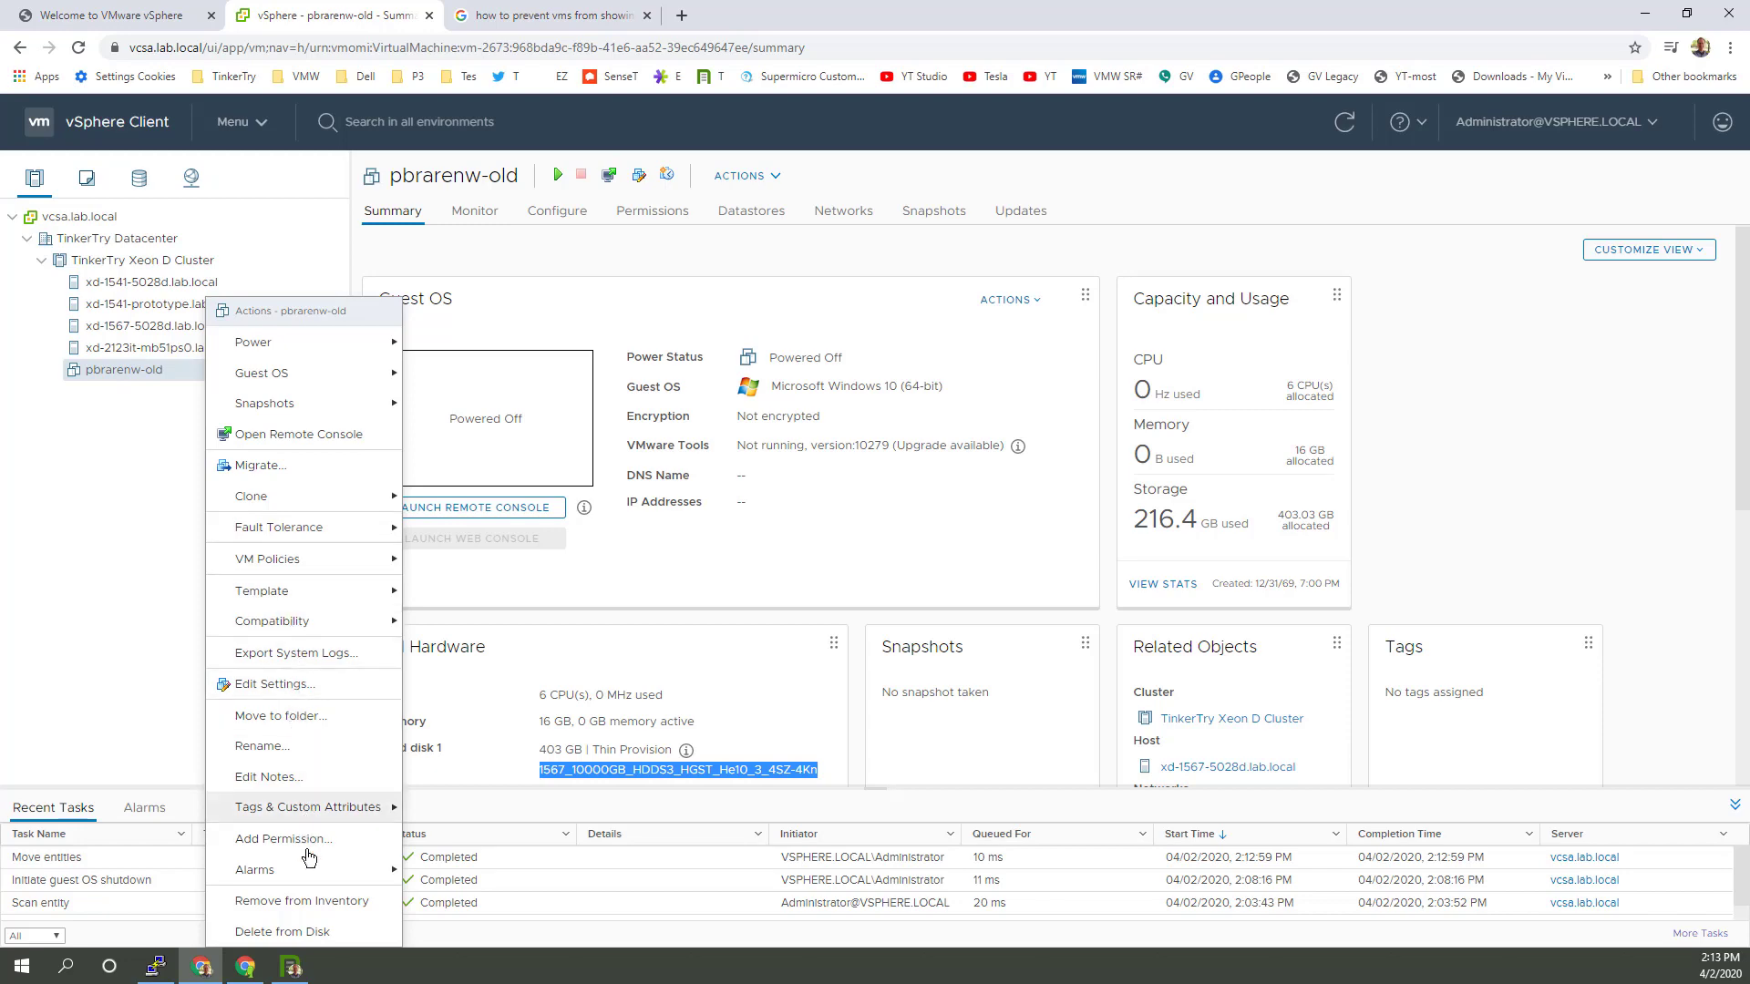
click(310, 900)
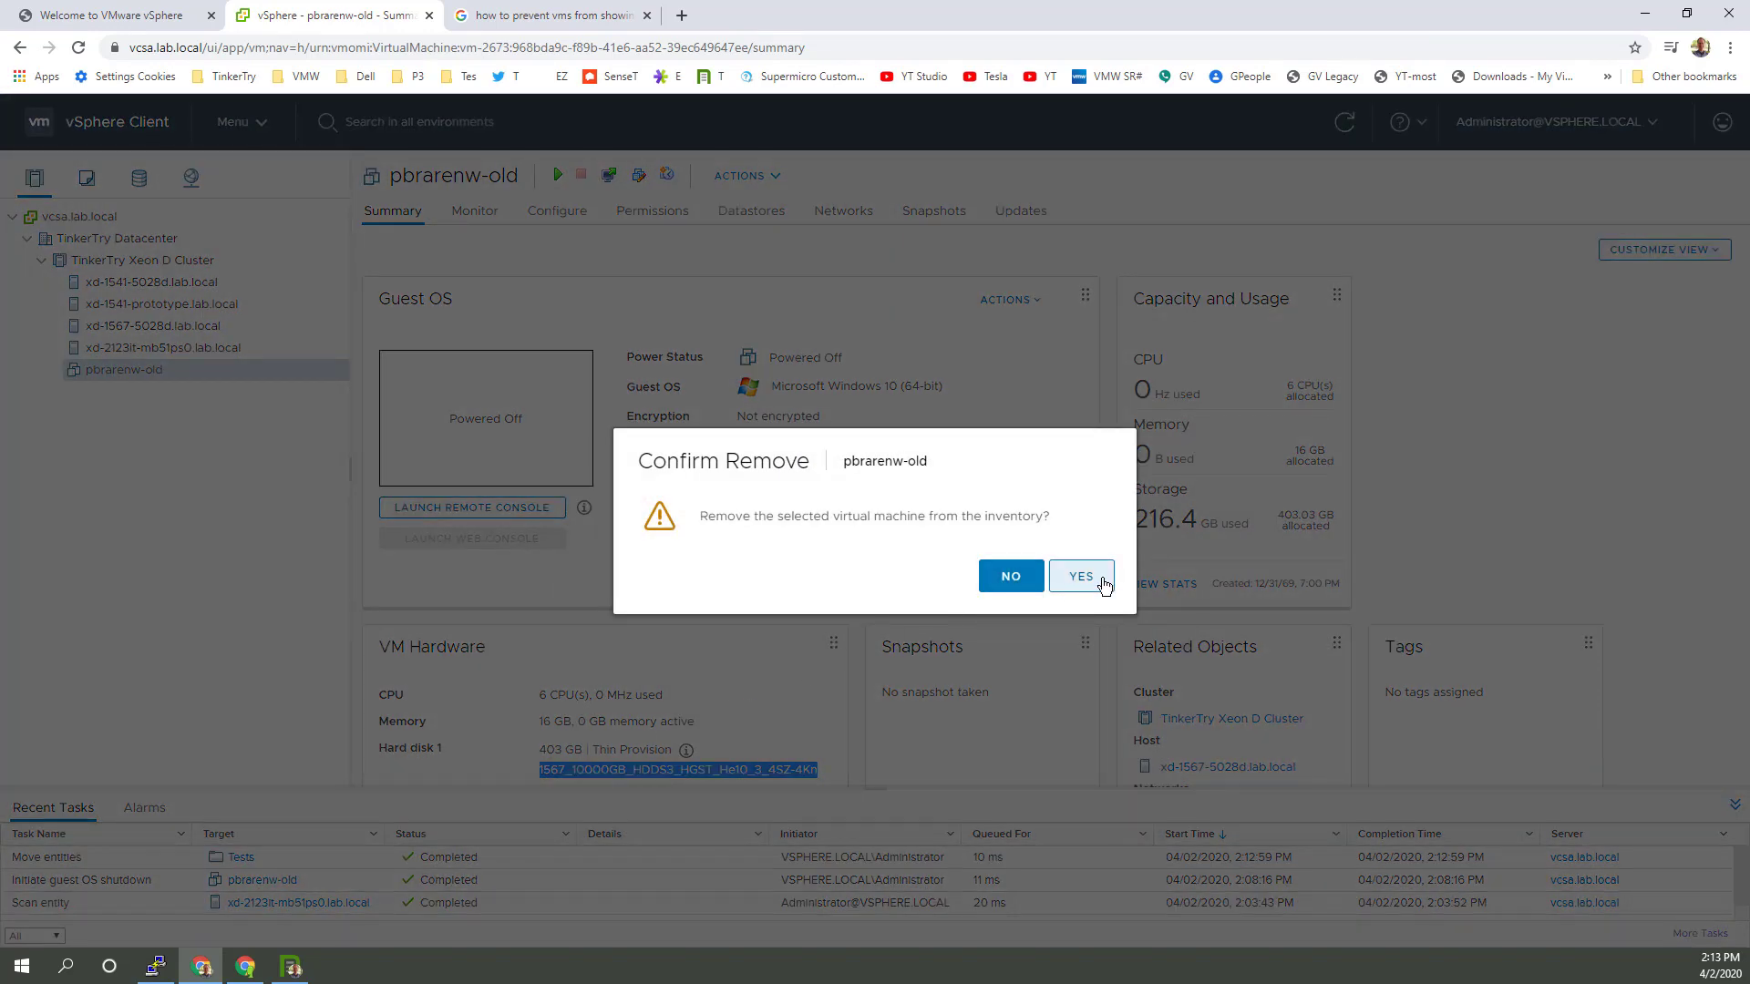
click(1081, 576)
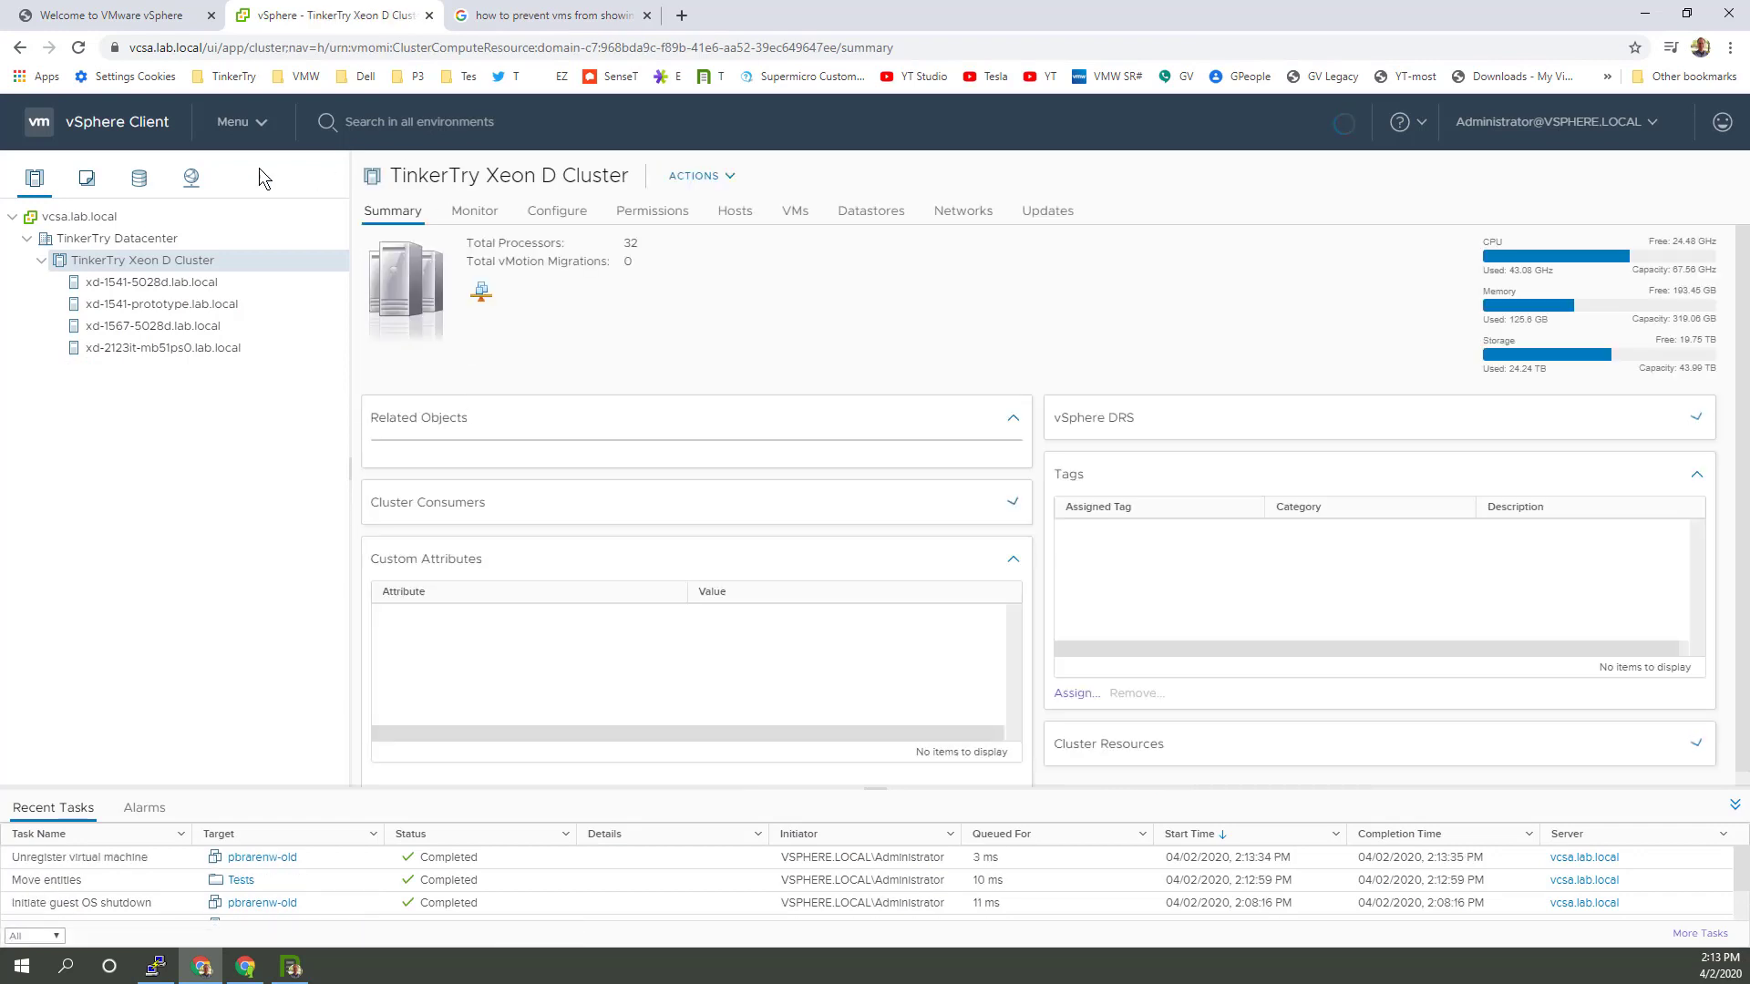
click(139, 176)
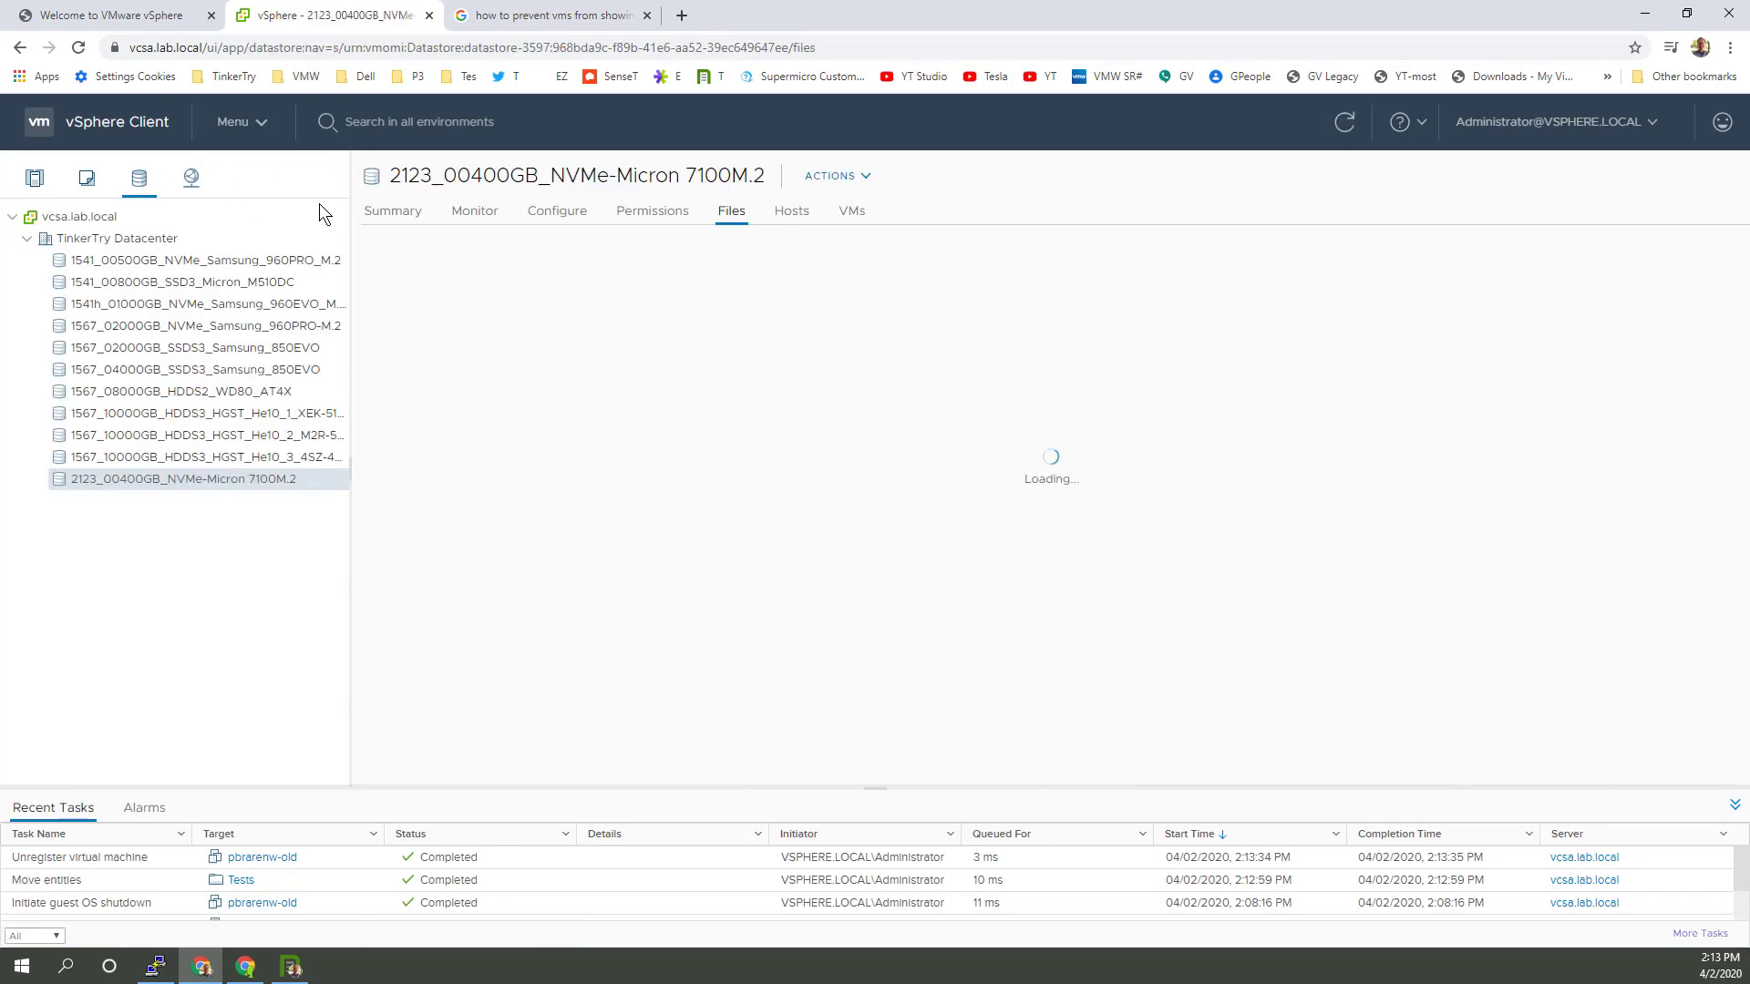
Step: Paste the copied datastore name to identify it and browse the HGST_He10_3_4SZ-4Kn datastore's files
click(308, 415)
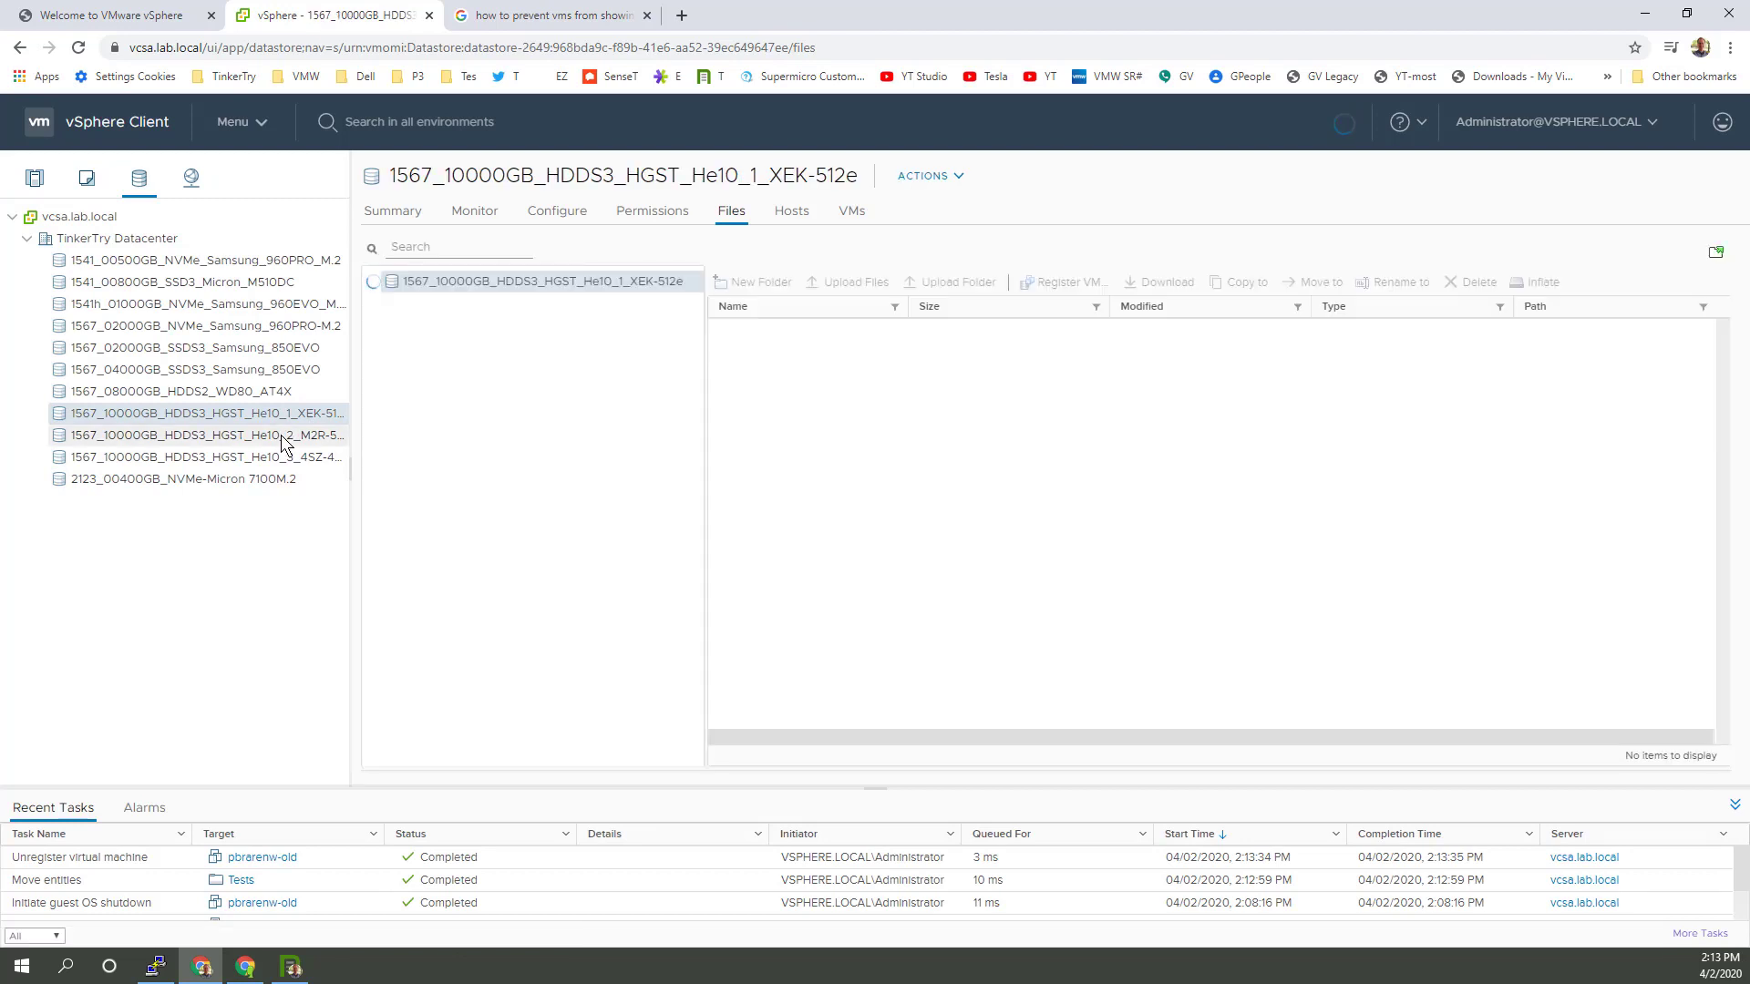
click(443, 47)
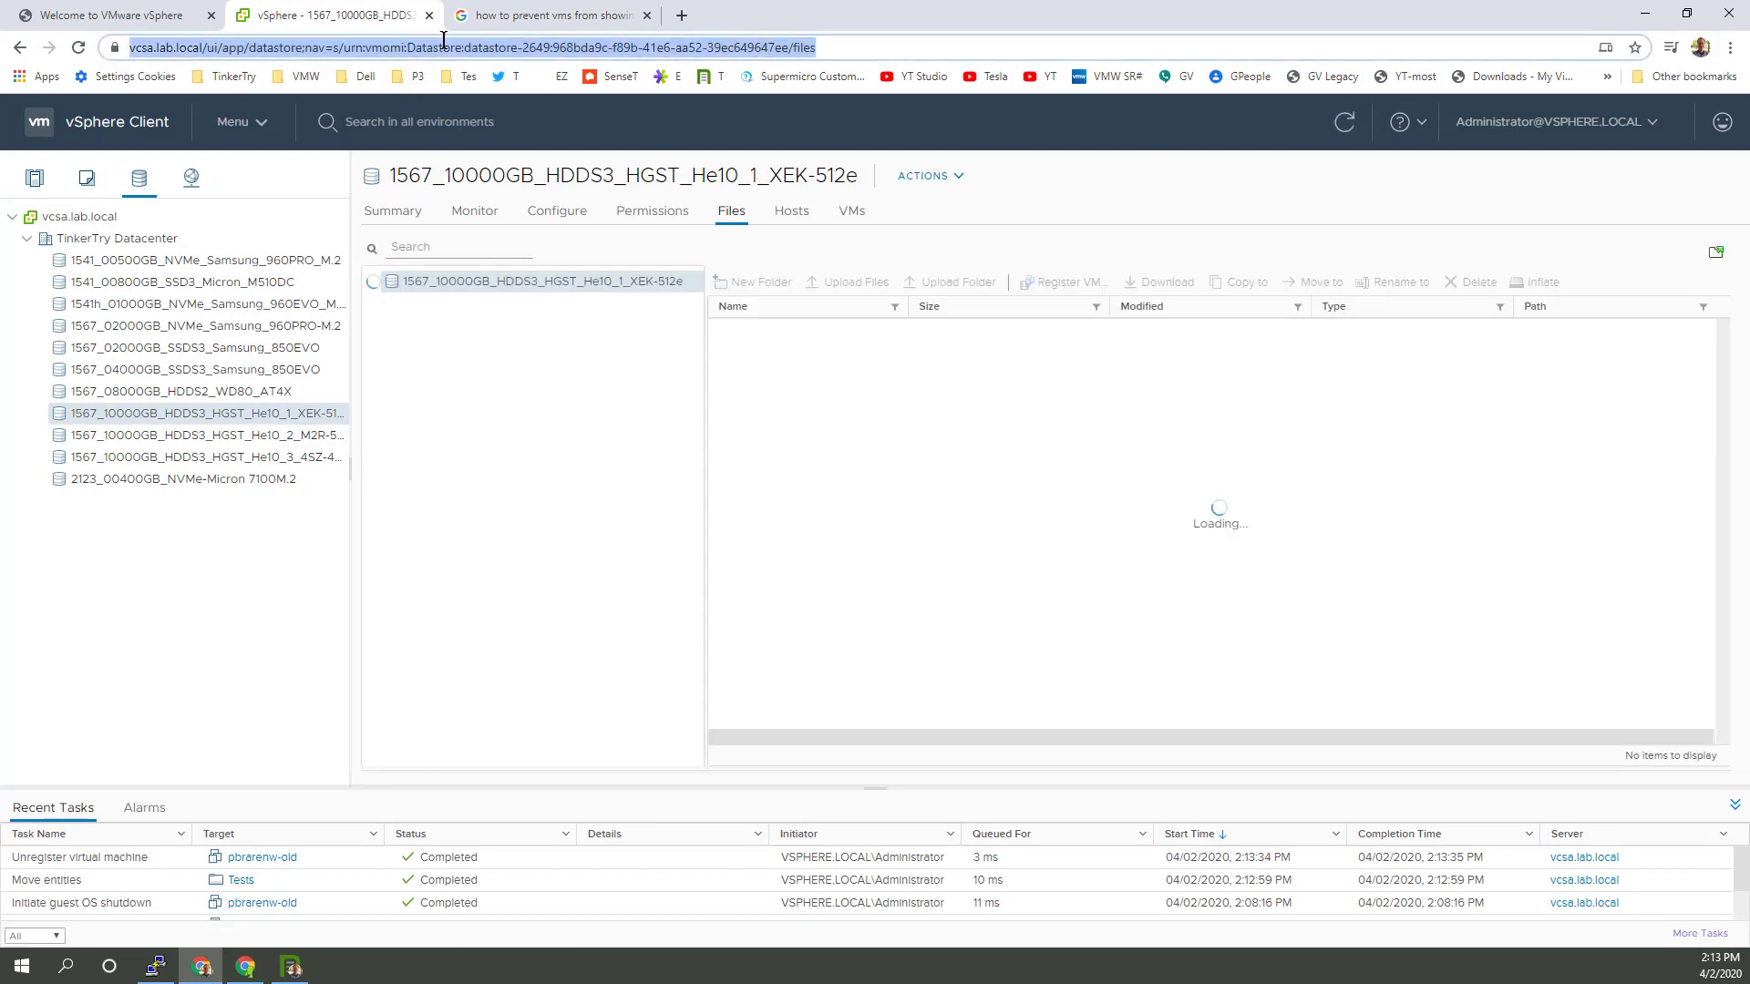
text(1567_10000GB_HDDS3_HGST_He10_3_4SZ-4Kn)
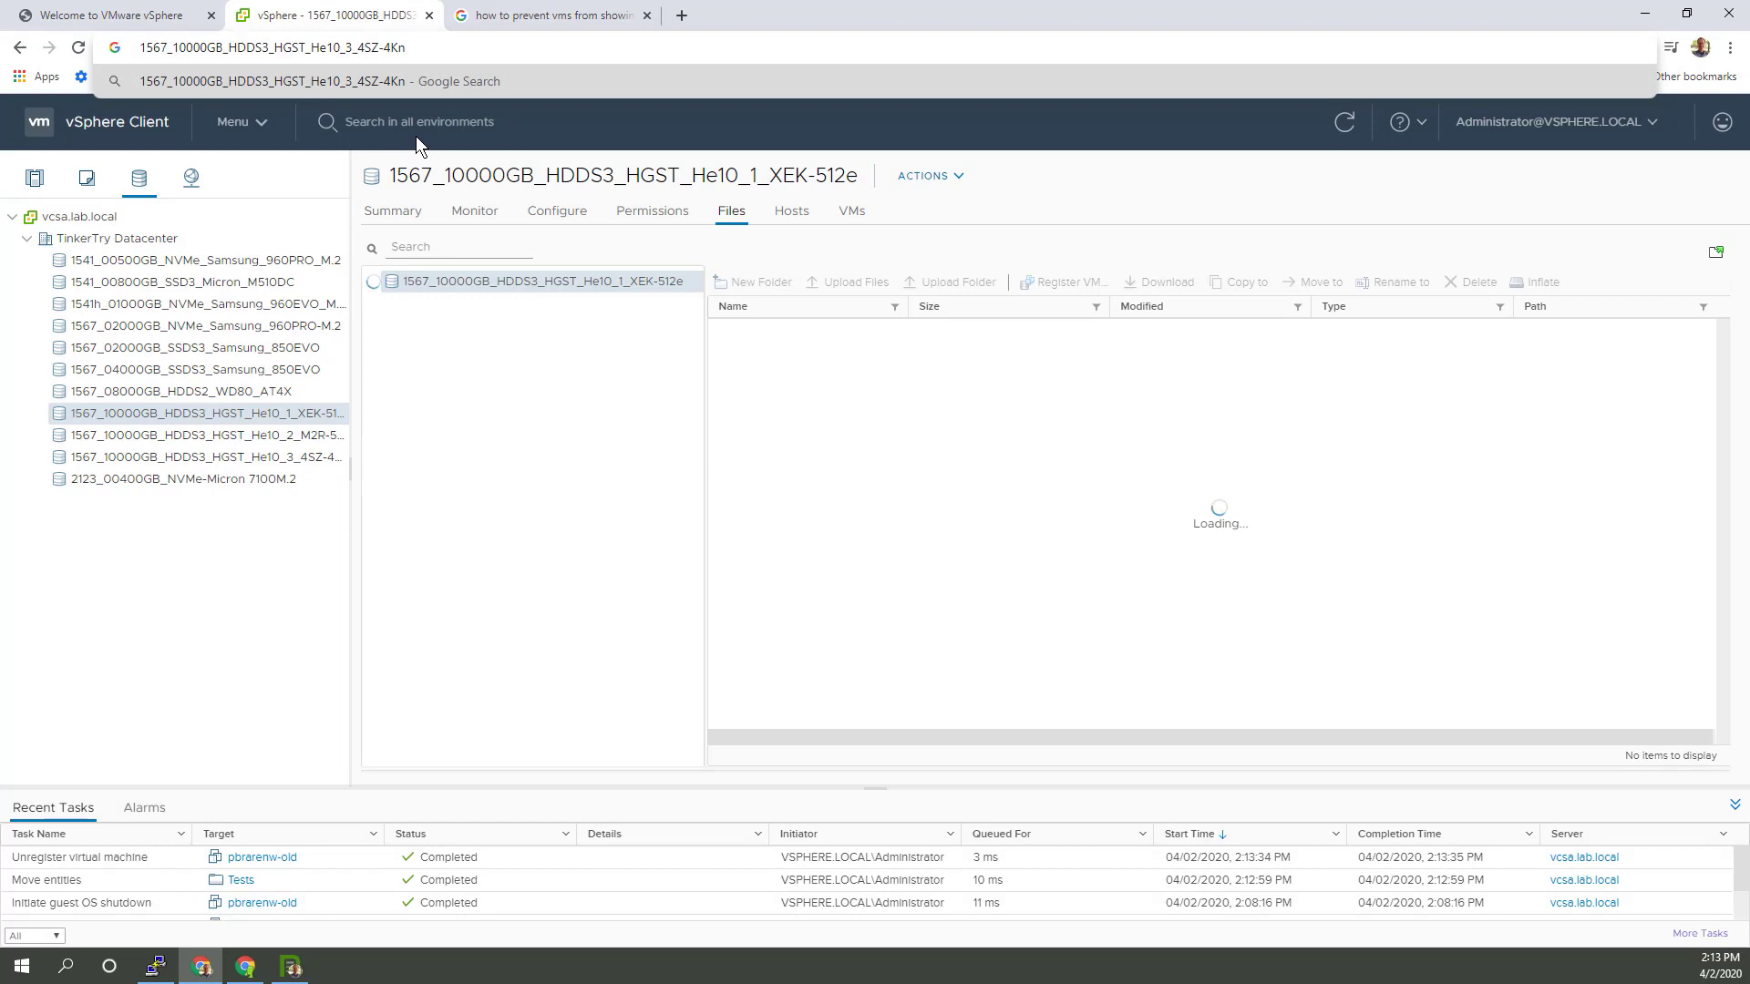
click(320, 459)
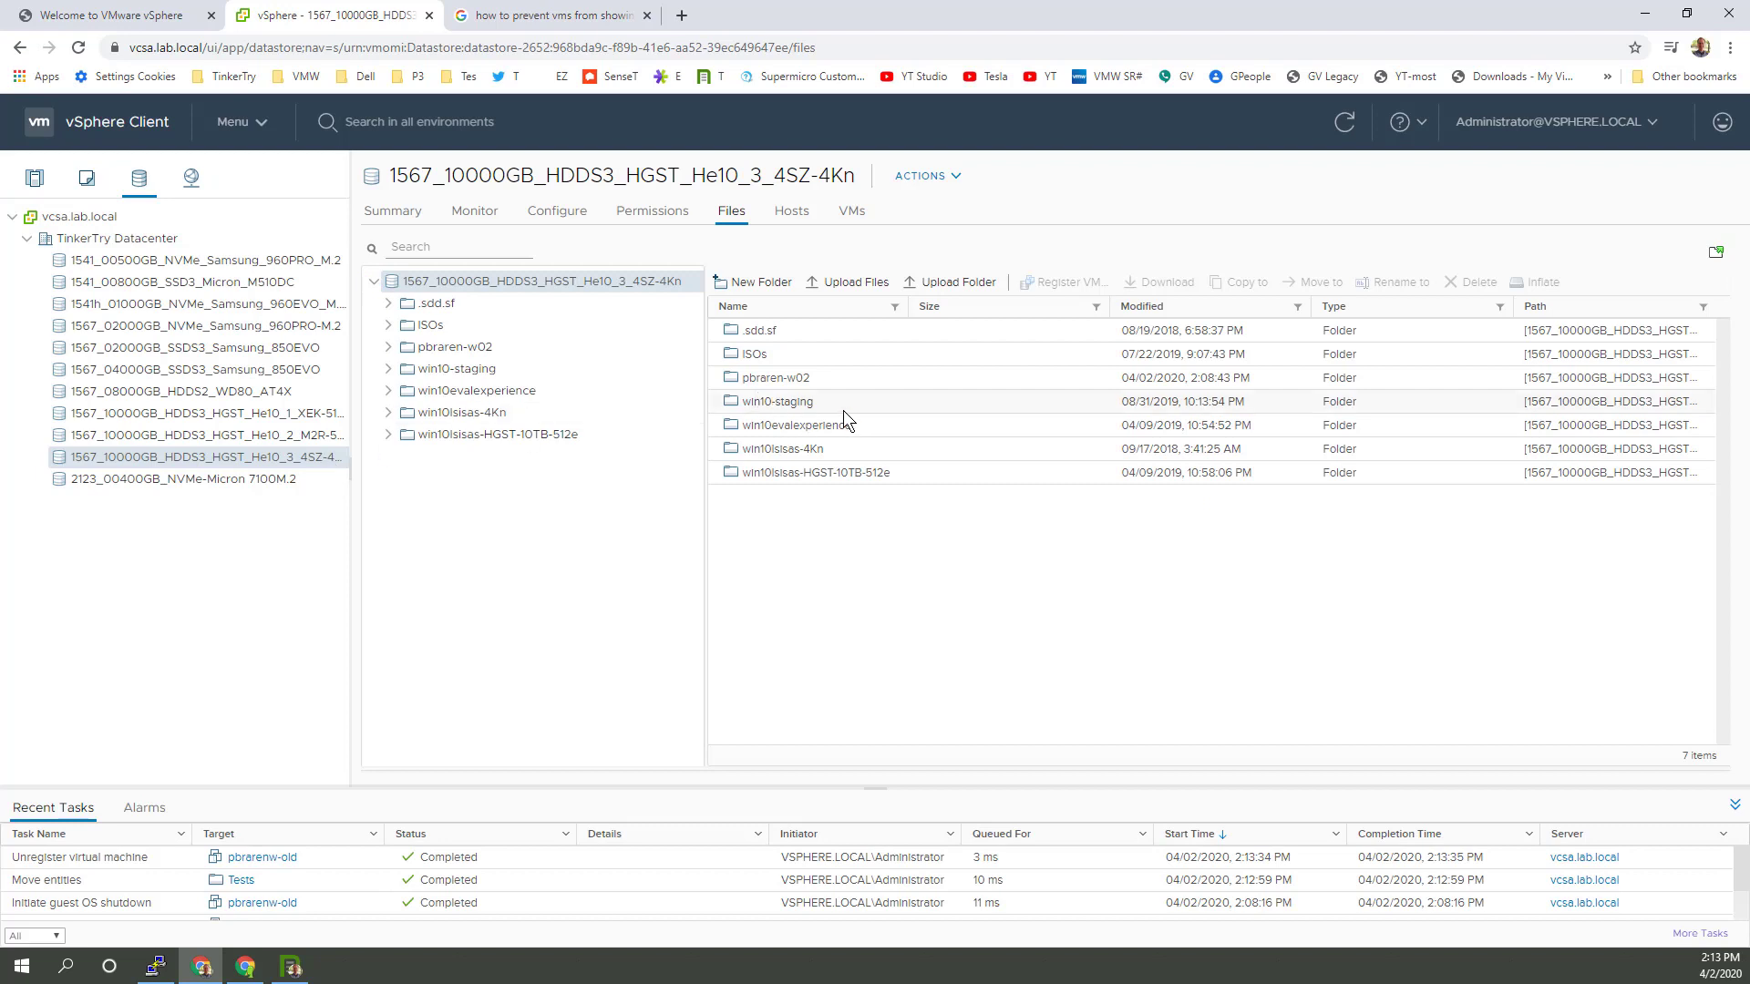
Step: Register pbraren-w02.vmx as pbraren-w02-old in the Tests folder
double_click(789, 379)
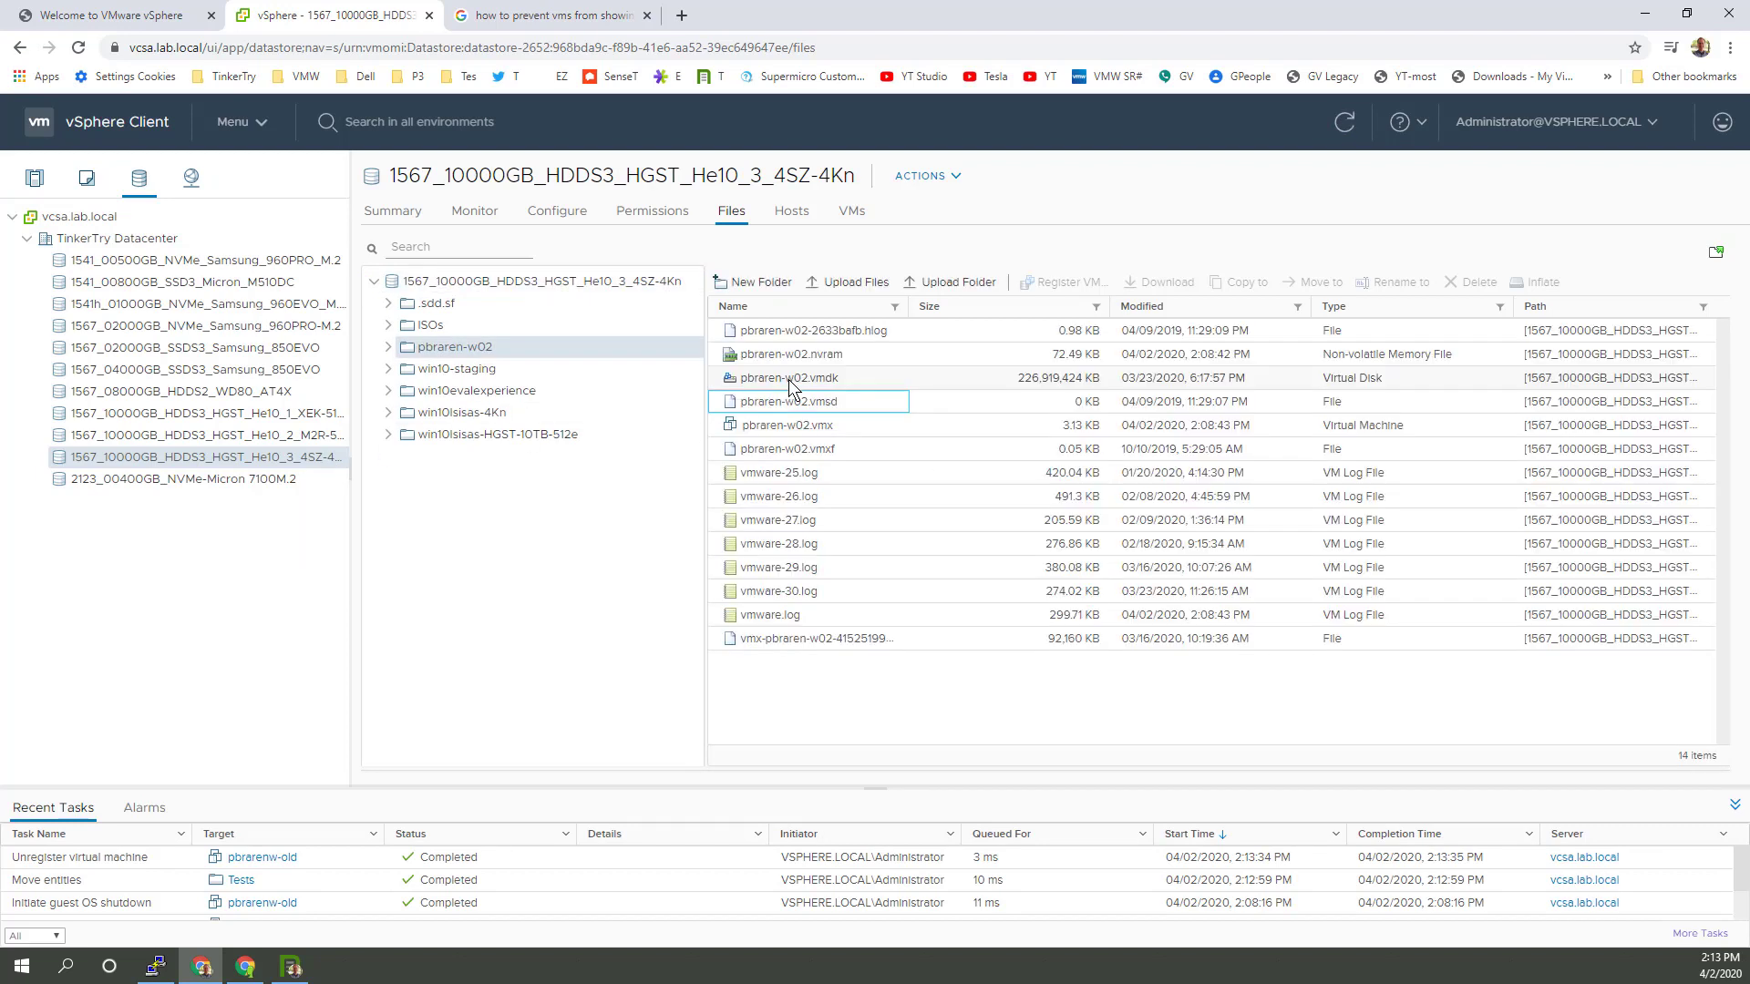
click(850, 424)
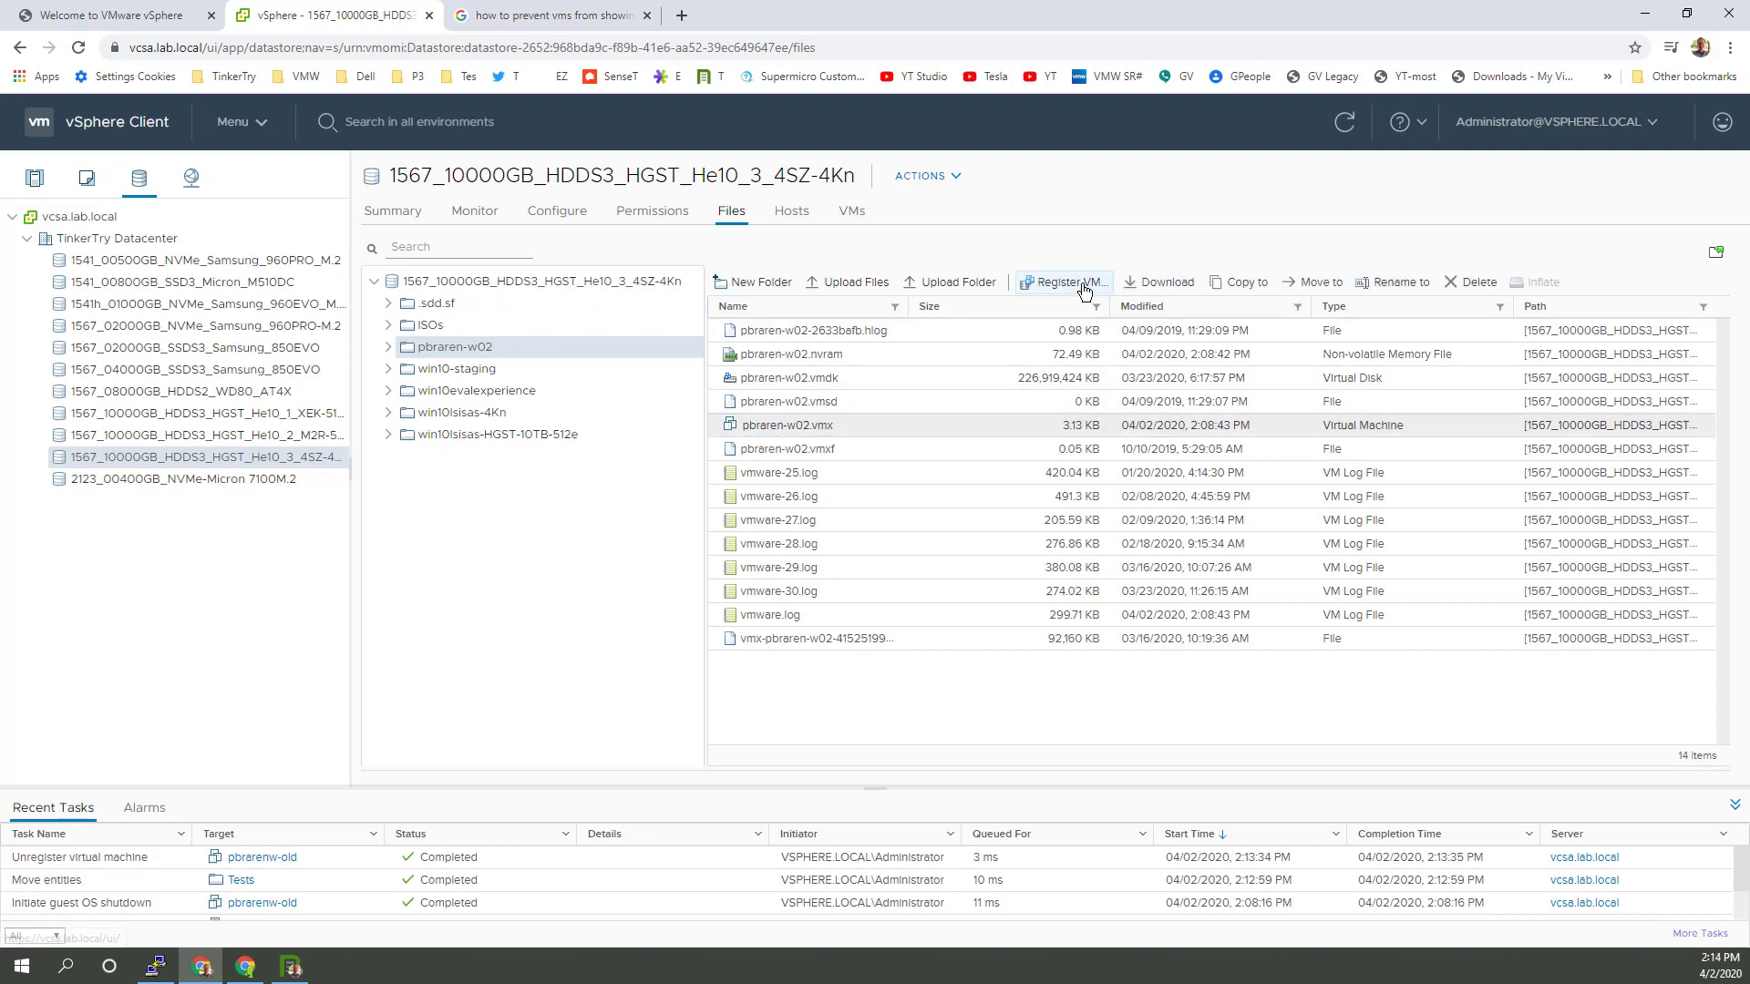
click(1083, 290)
click(812, 307)
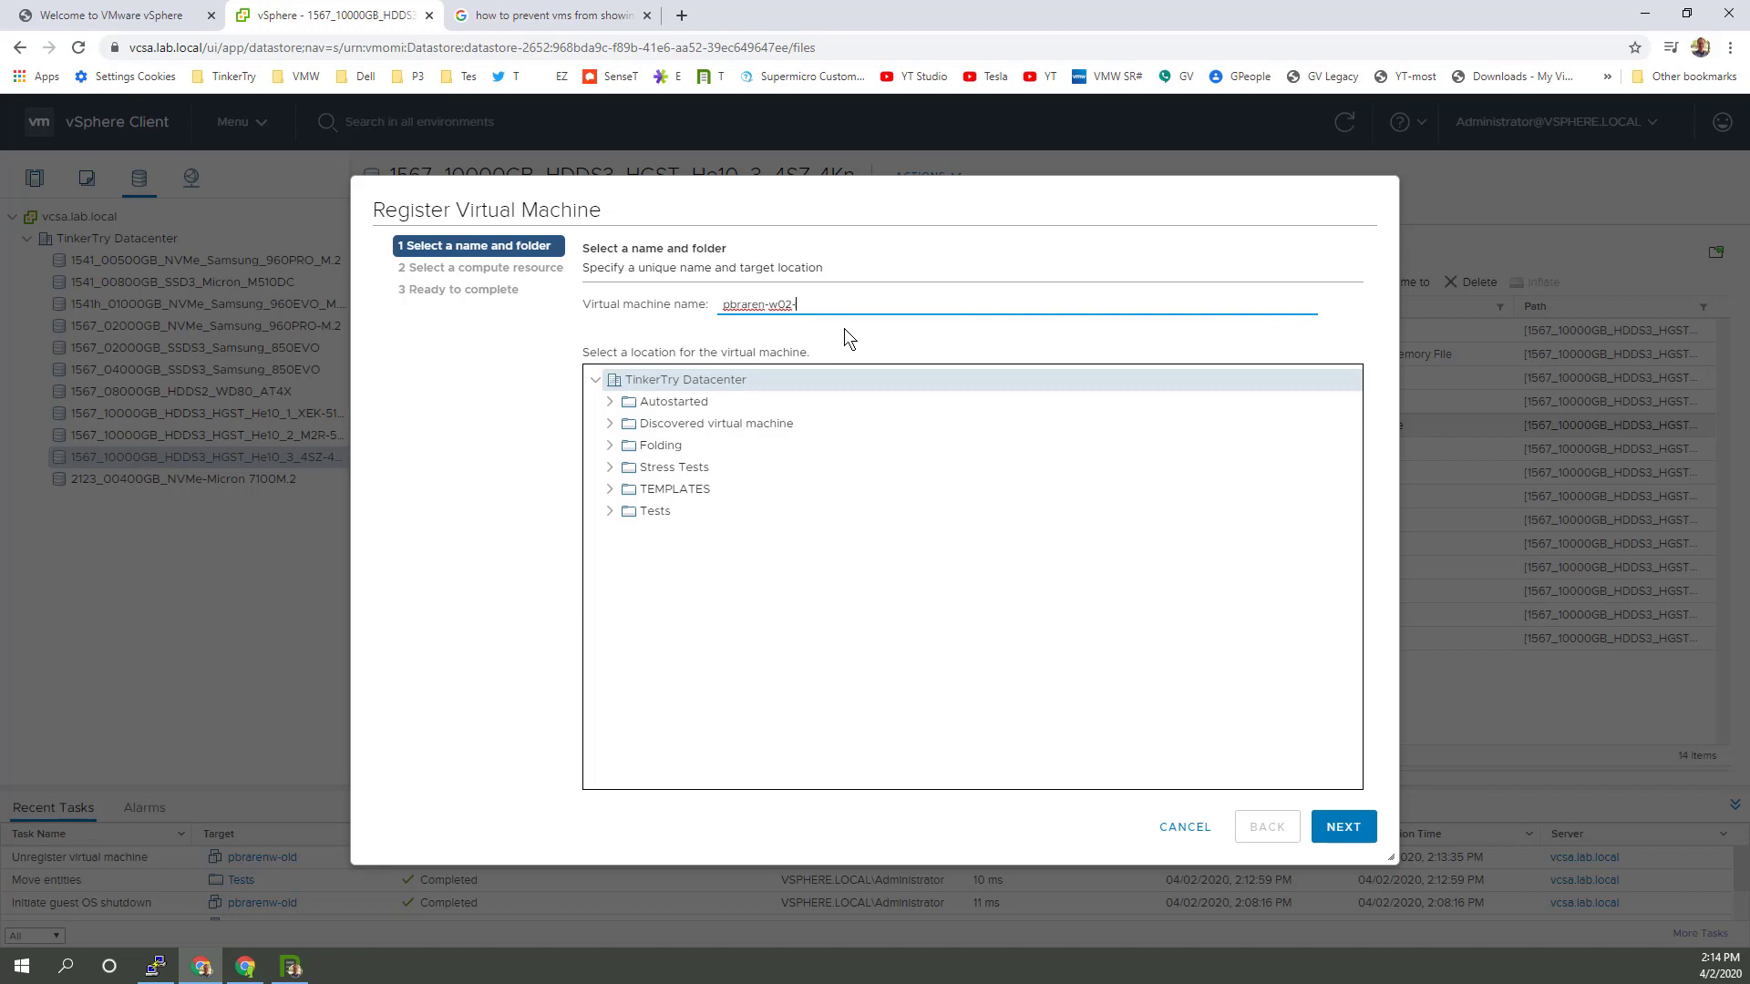
text(-old)
click(702, 512)
click(1358, 829)
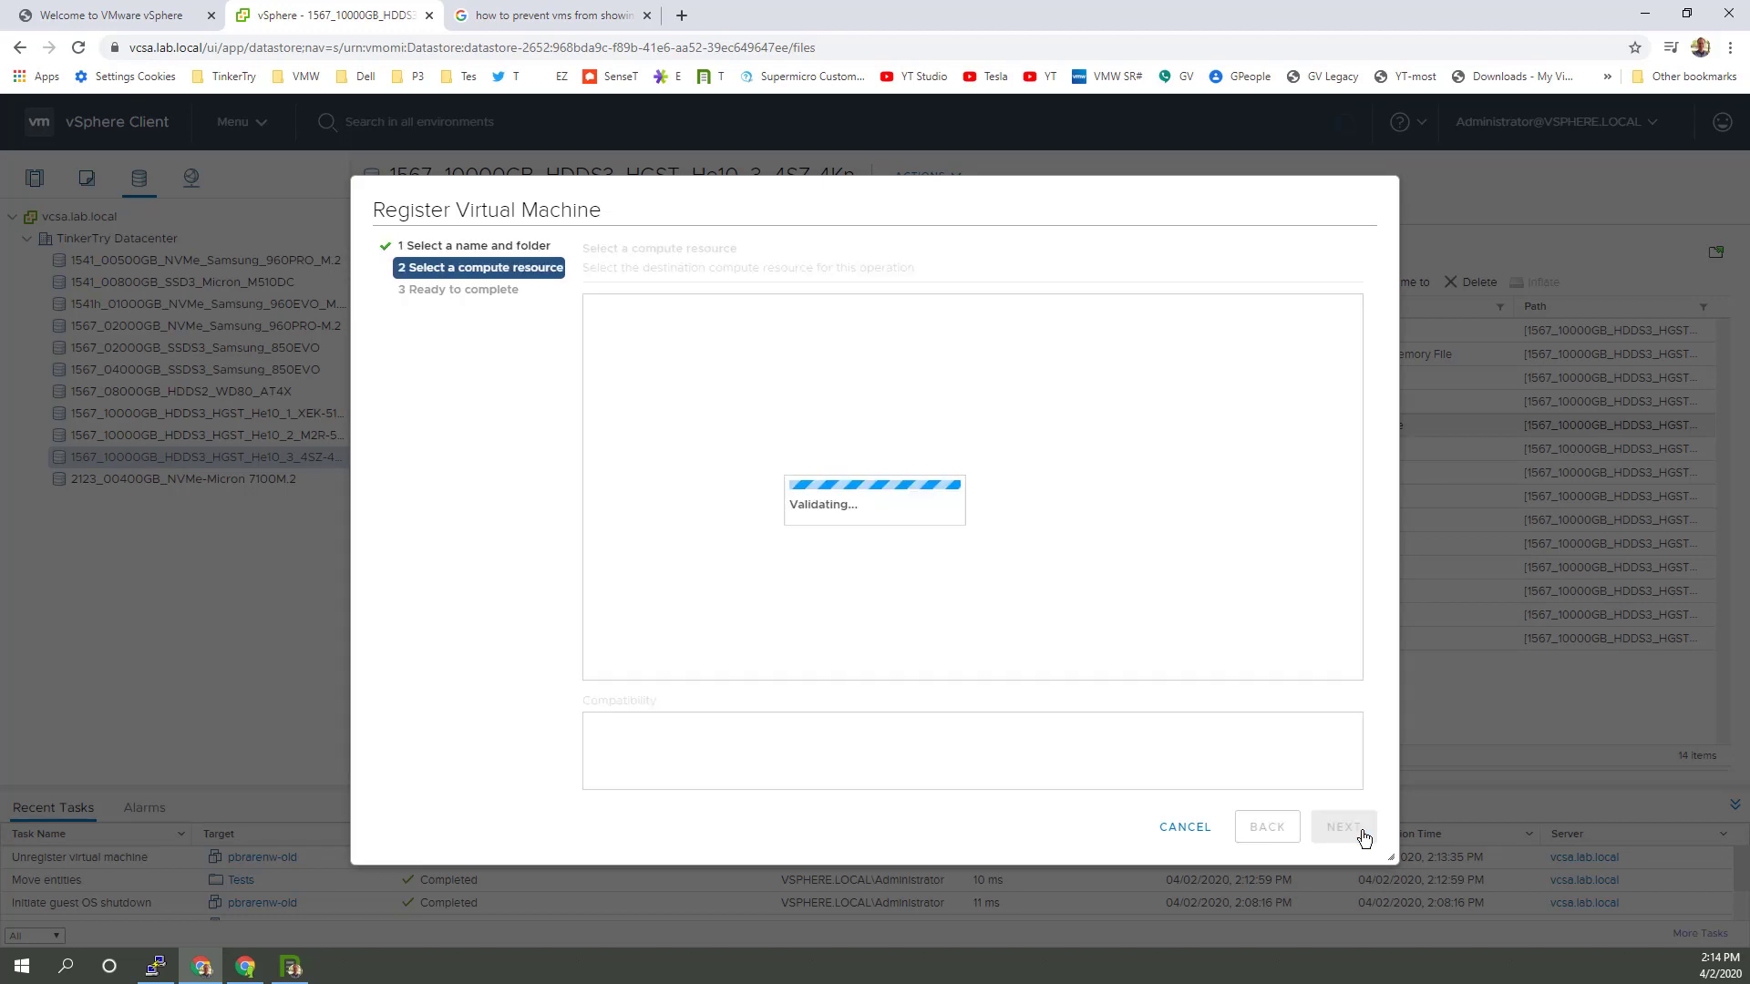
click(1361, 829)
click(1362, 829)
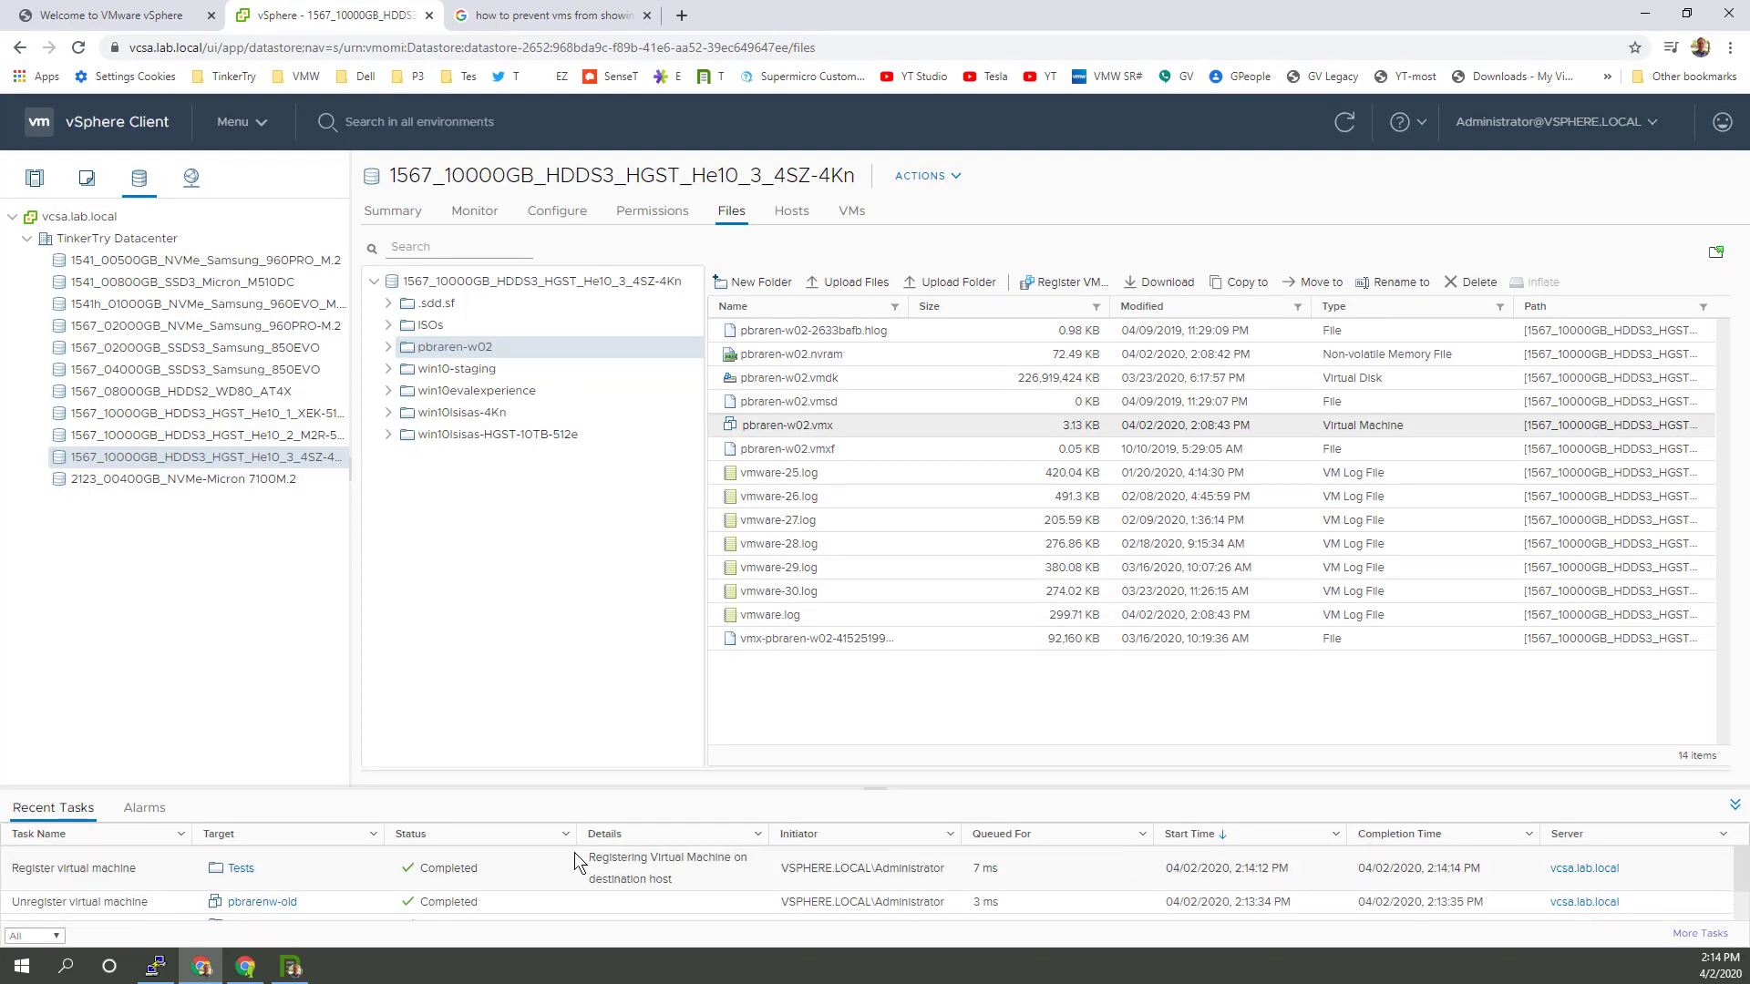
click(34, 176)
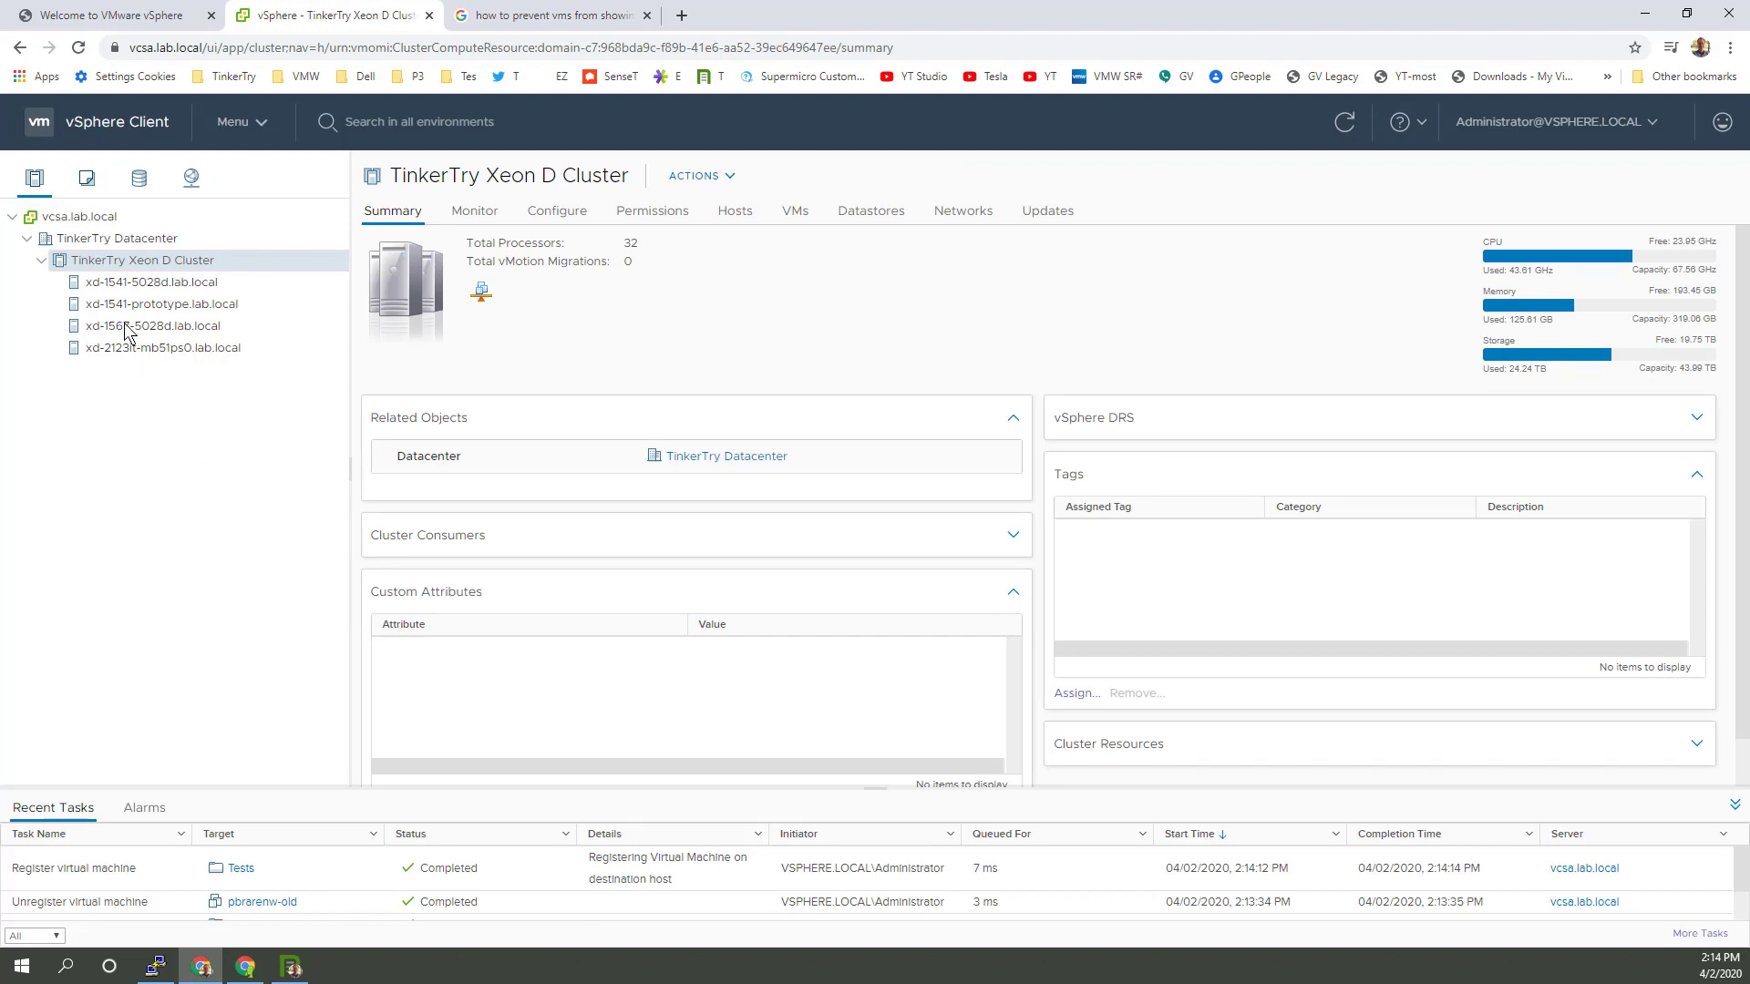
Step: Check xd-1541-5028d's updates, the cluster baselines' ESXi 7.0.0 host, and single-image requirements, then switch to TinkerTry
click(135, 284)
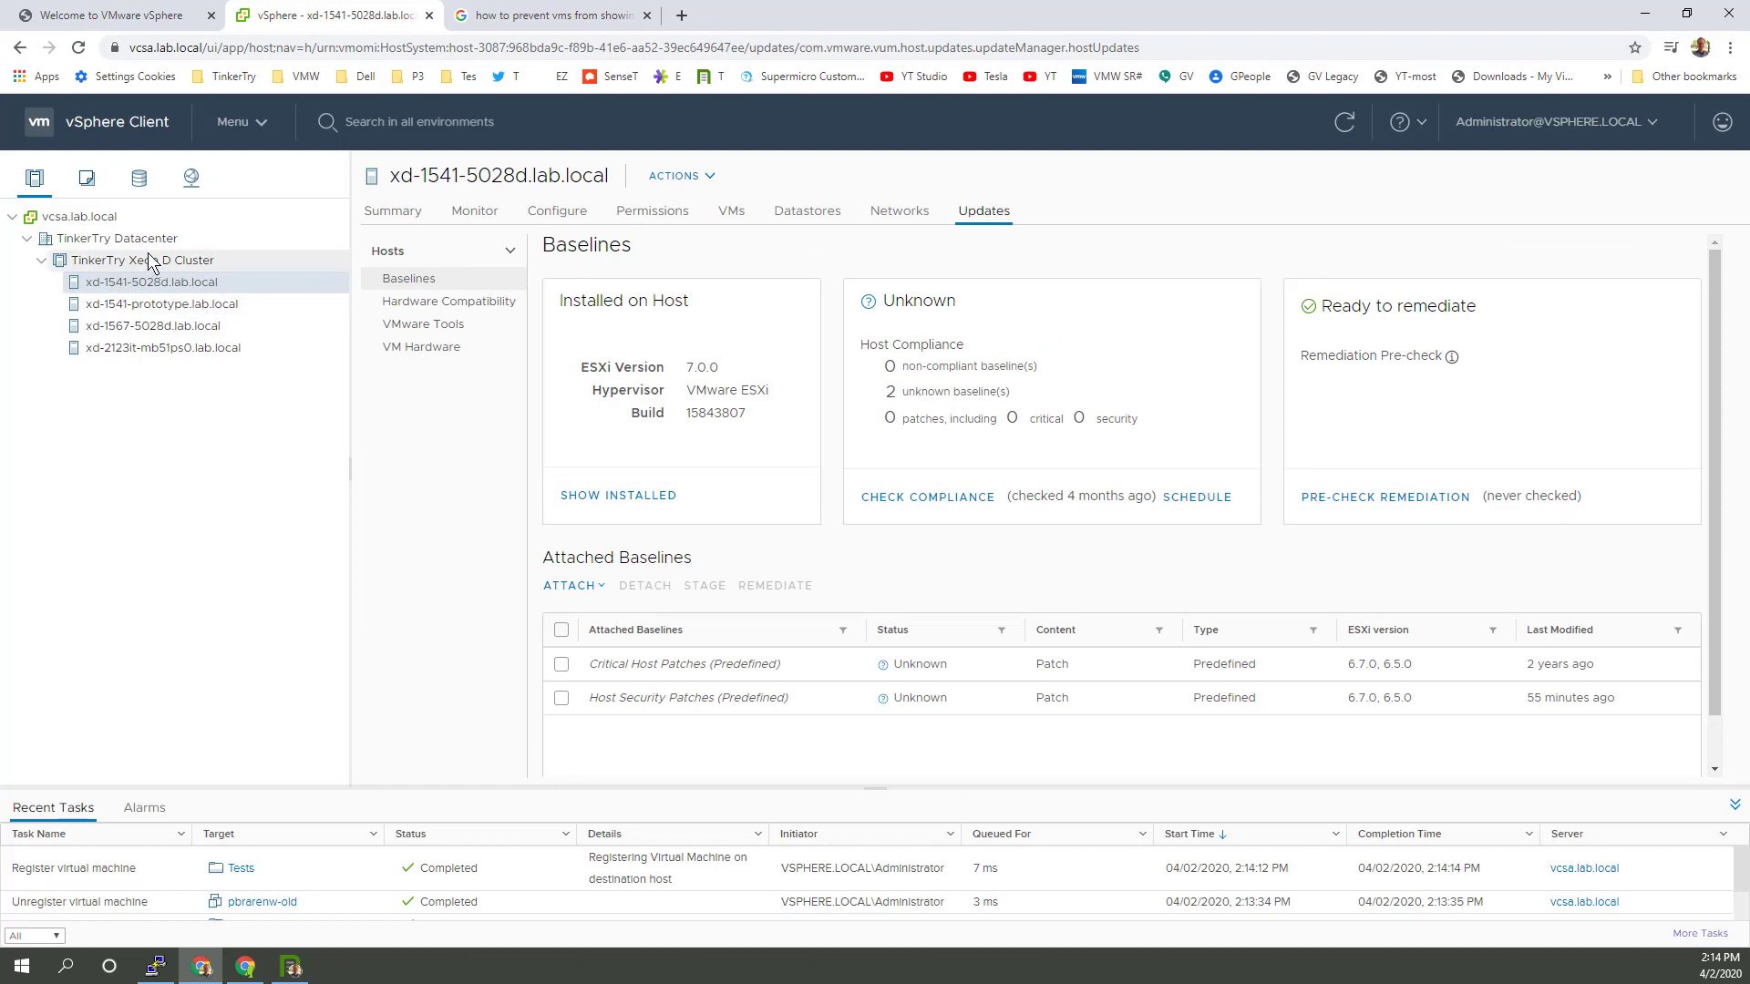
click(147, 261)
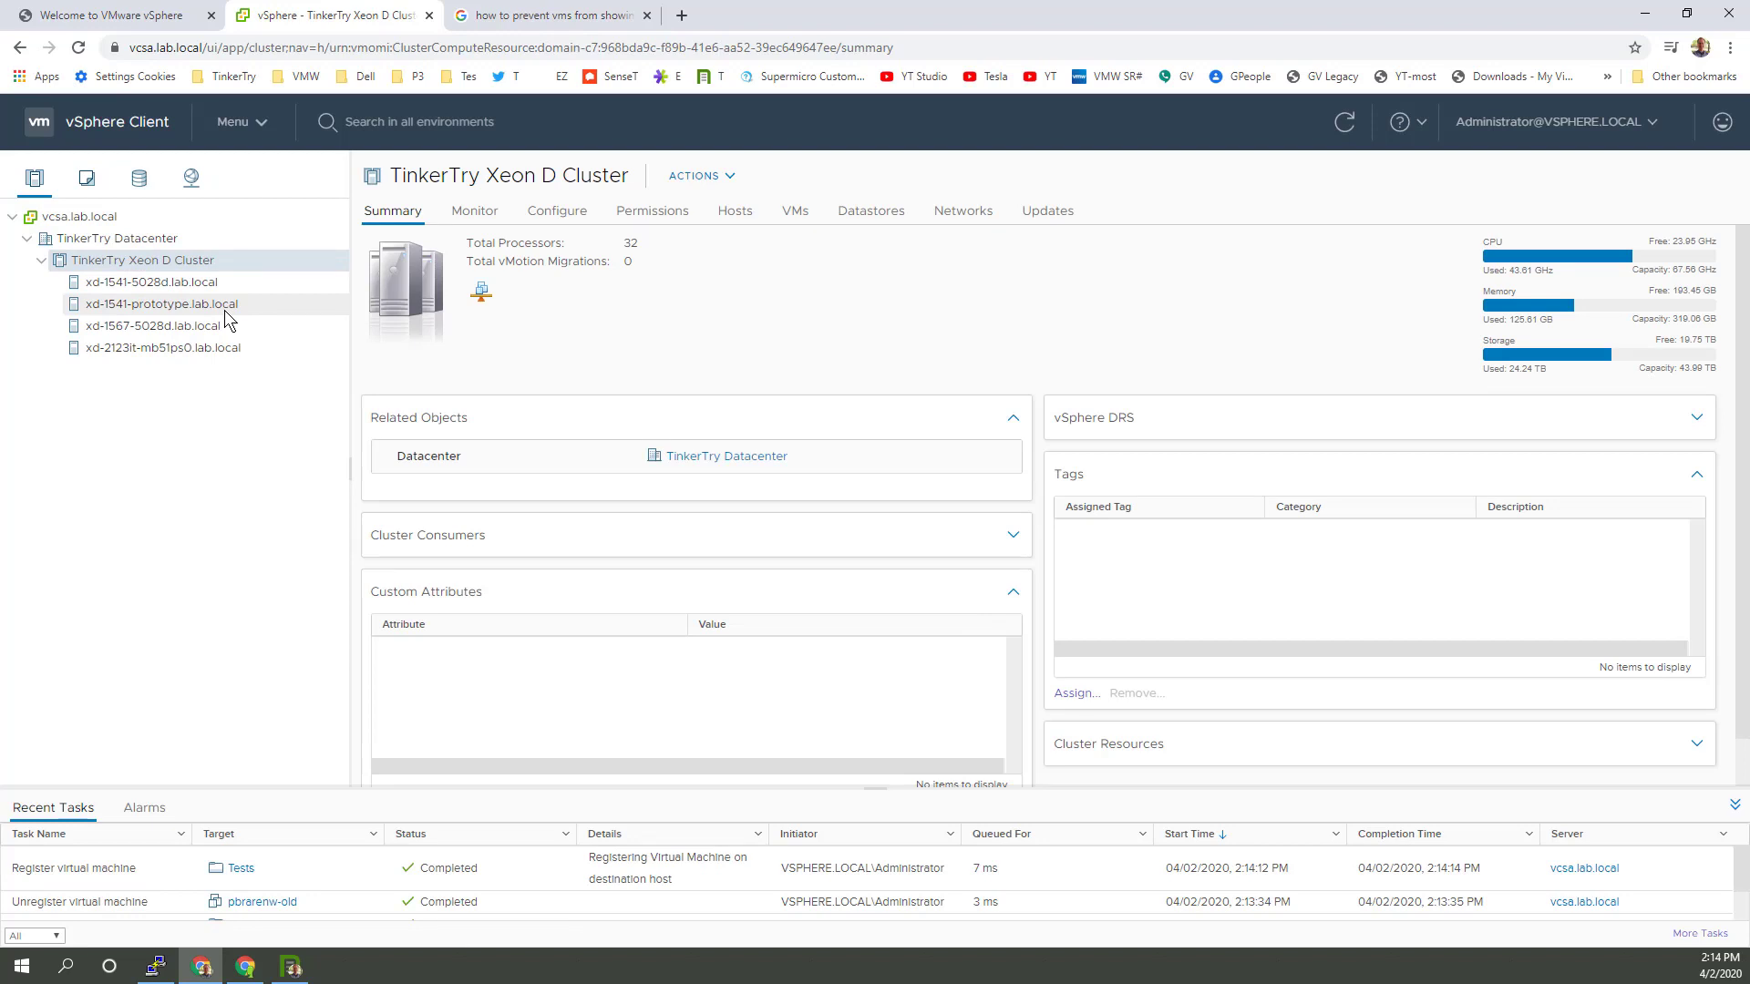
click(1067, 221)
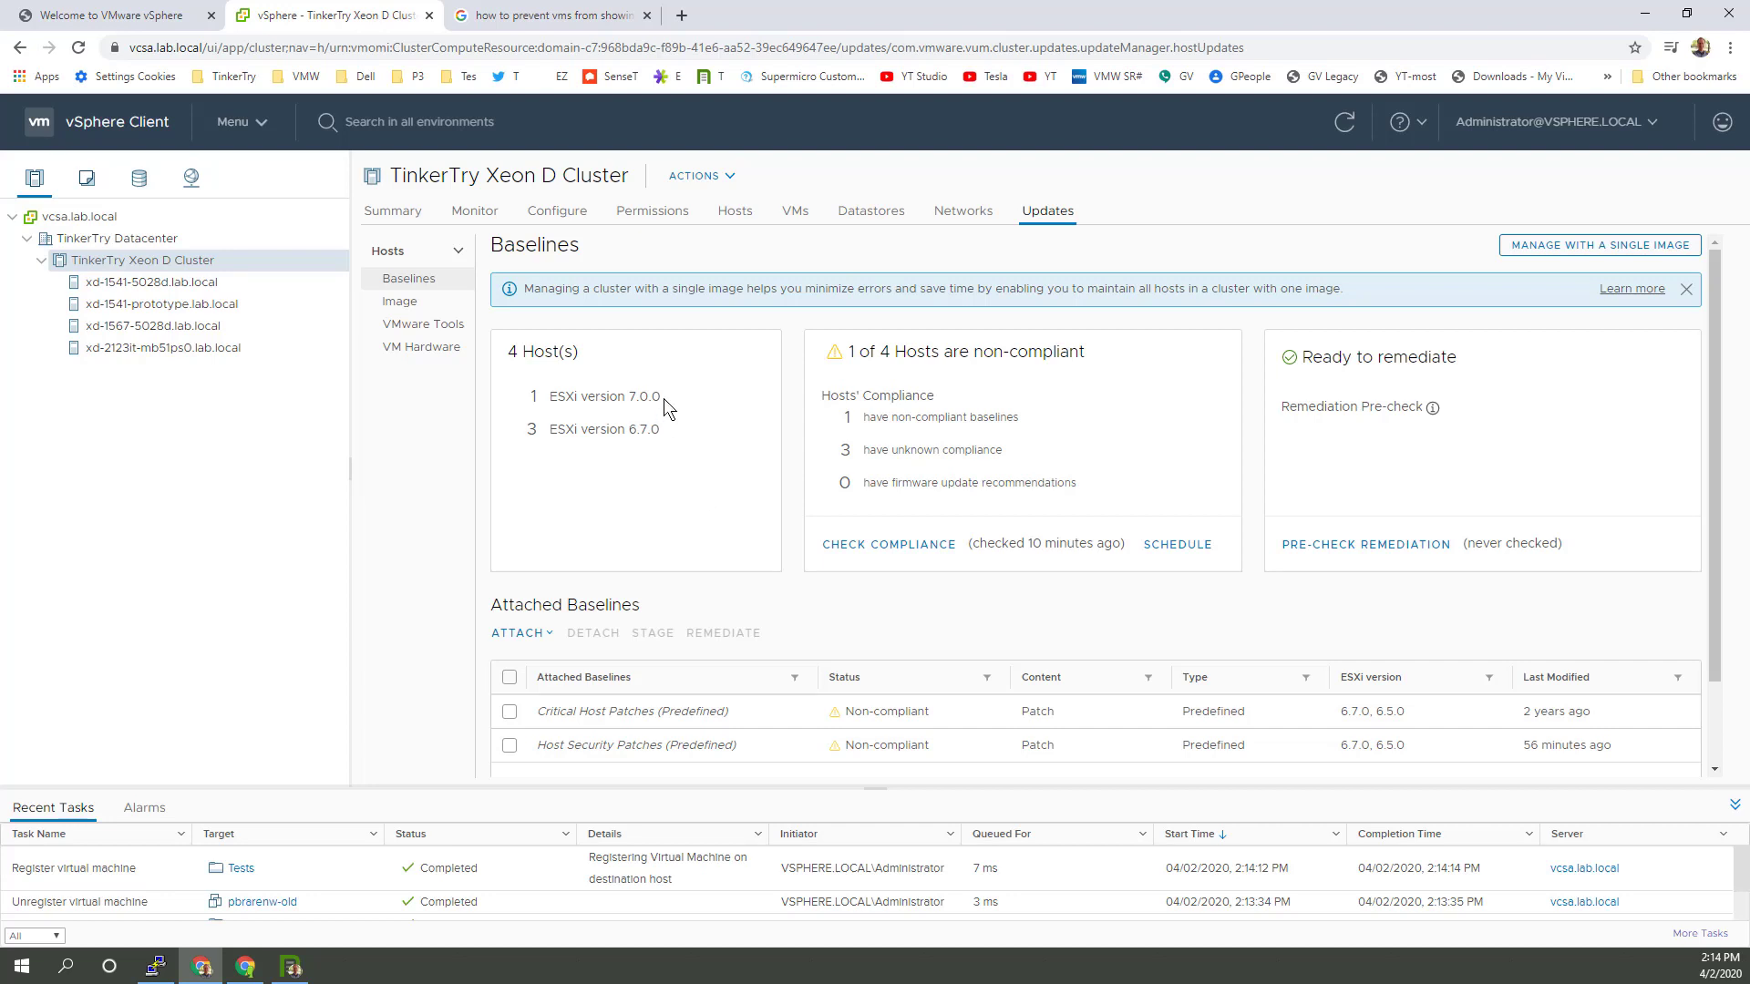
drag(663, 397, 539, 407)
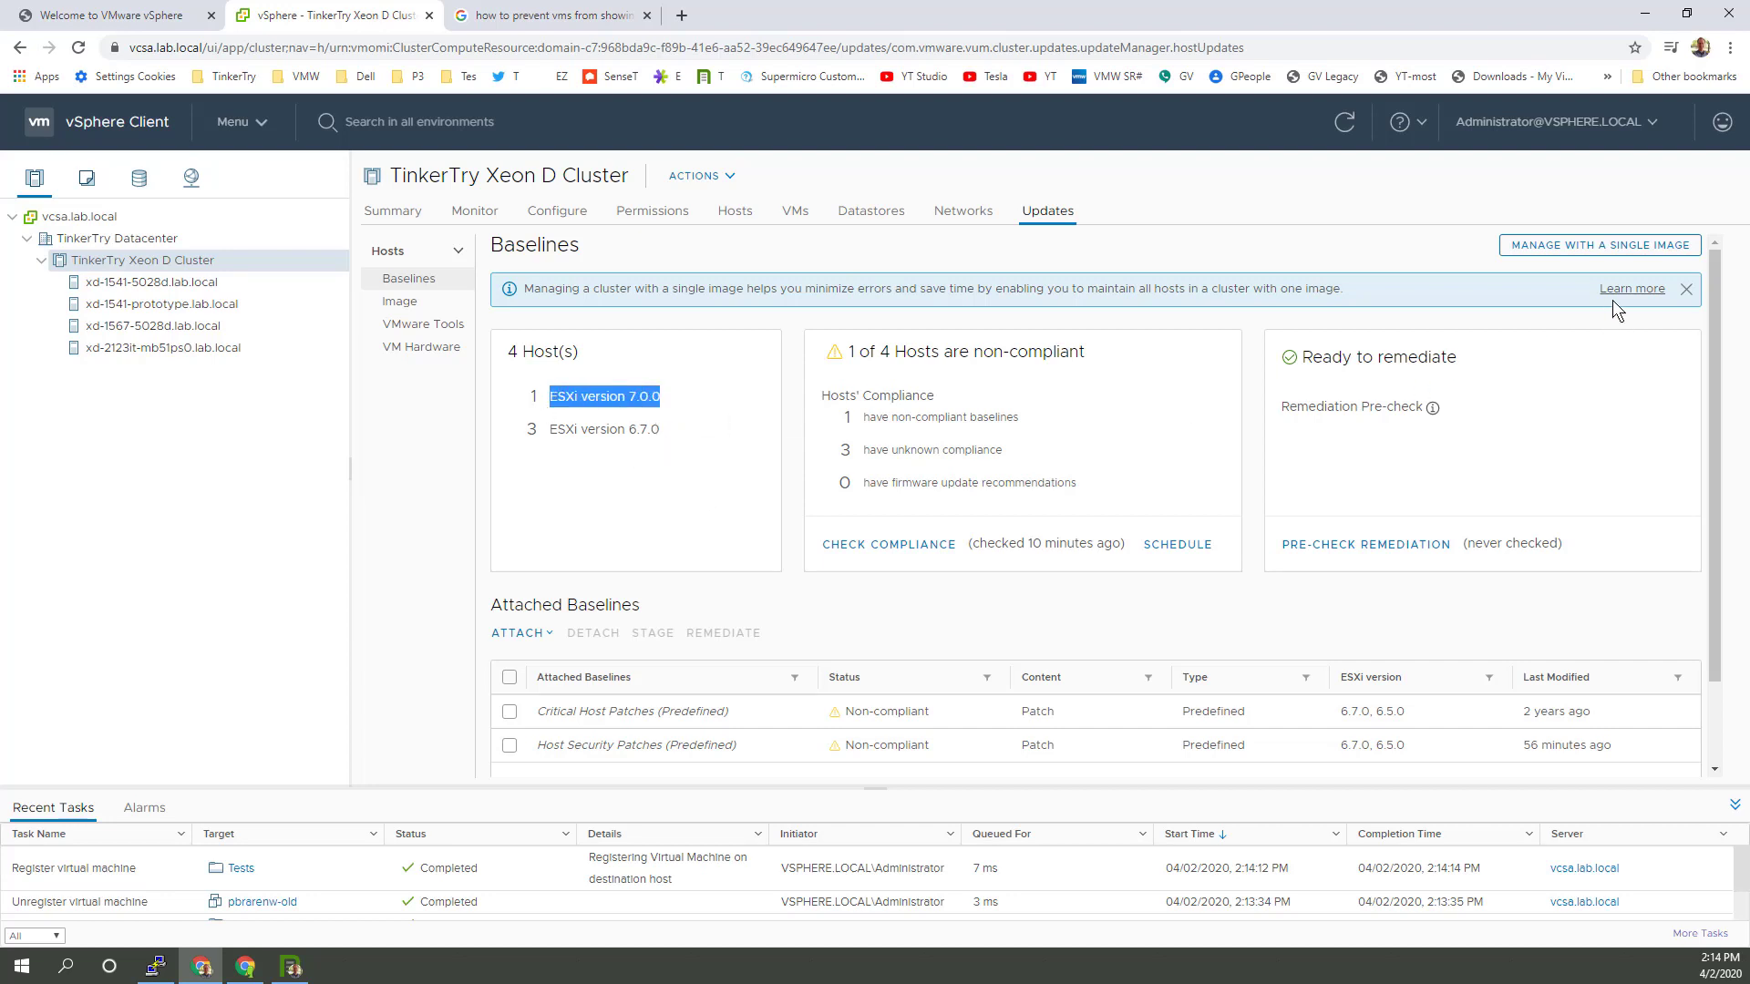
click(1606, 247)
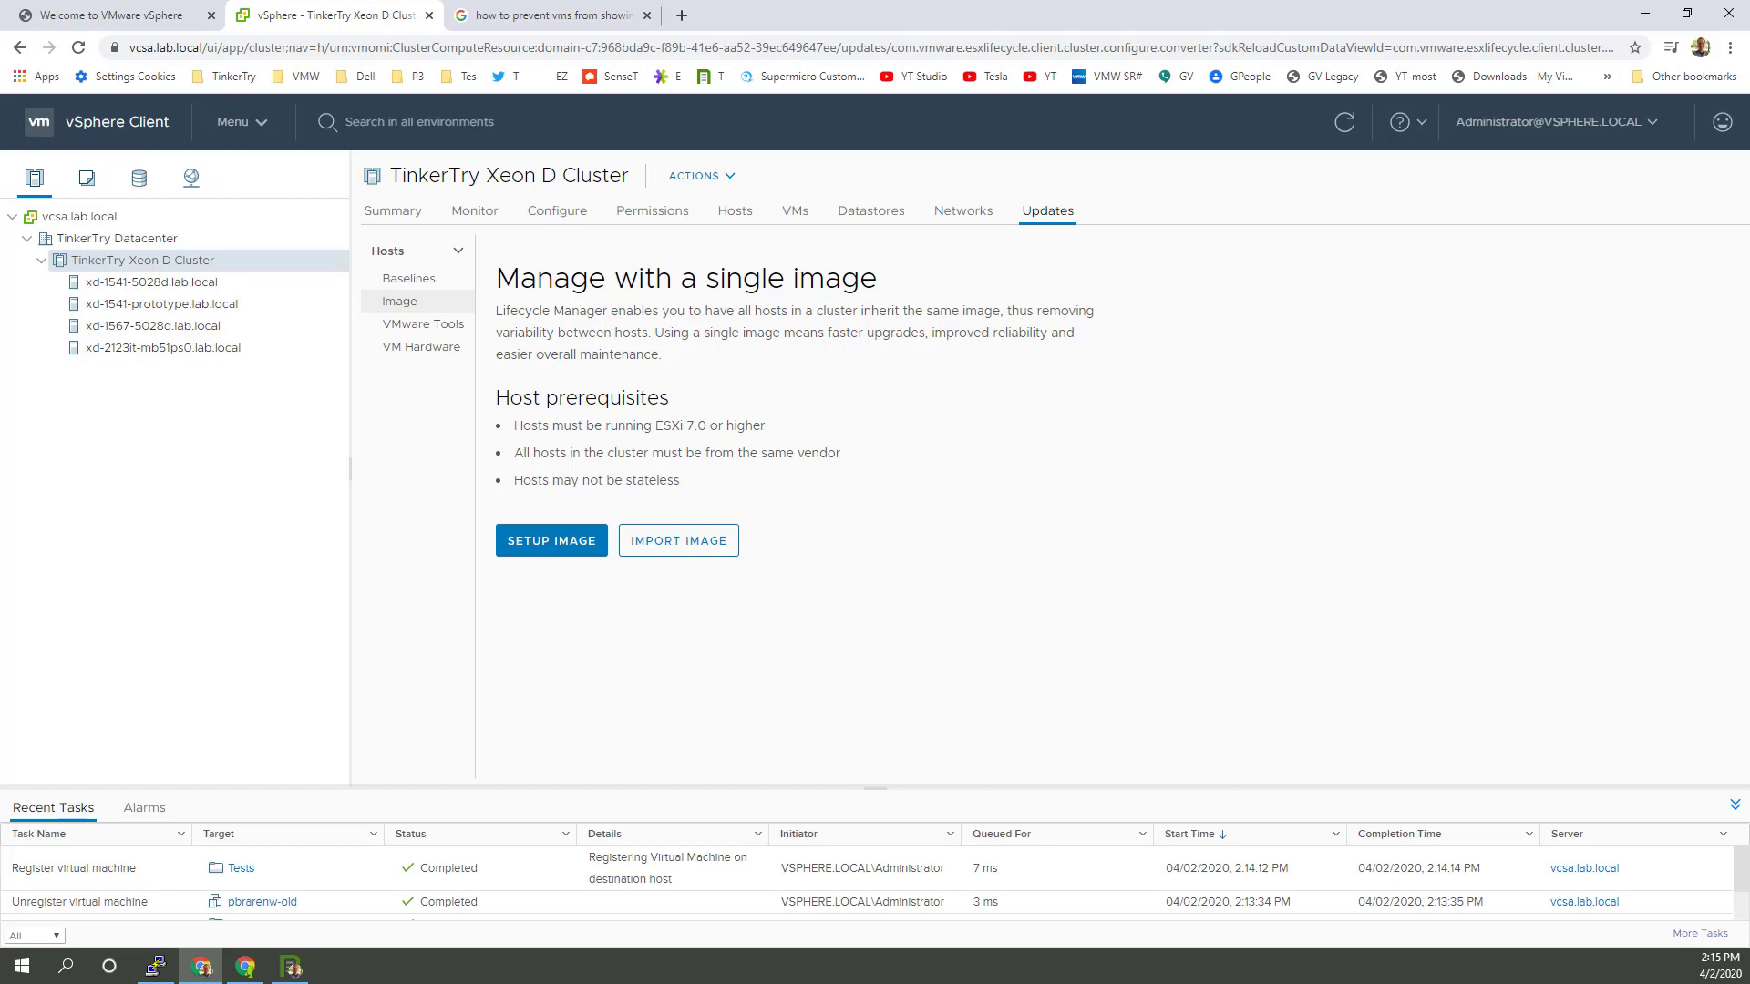
key(alt+Tab)
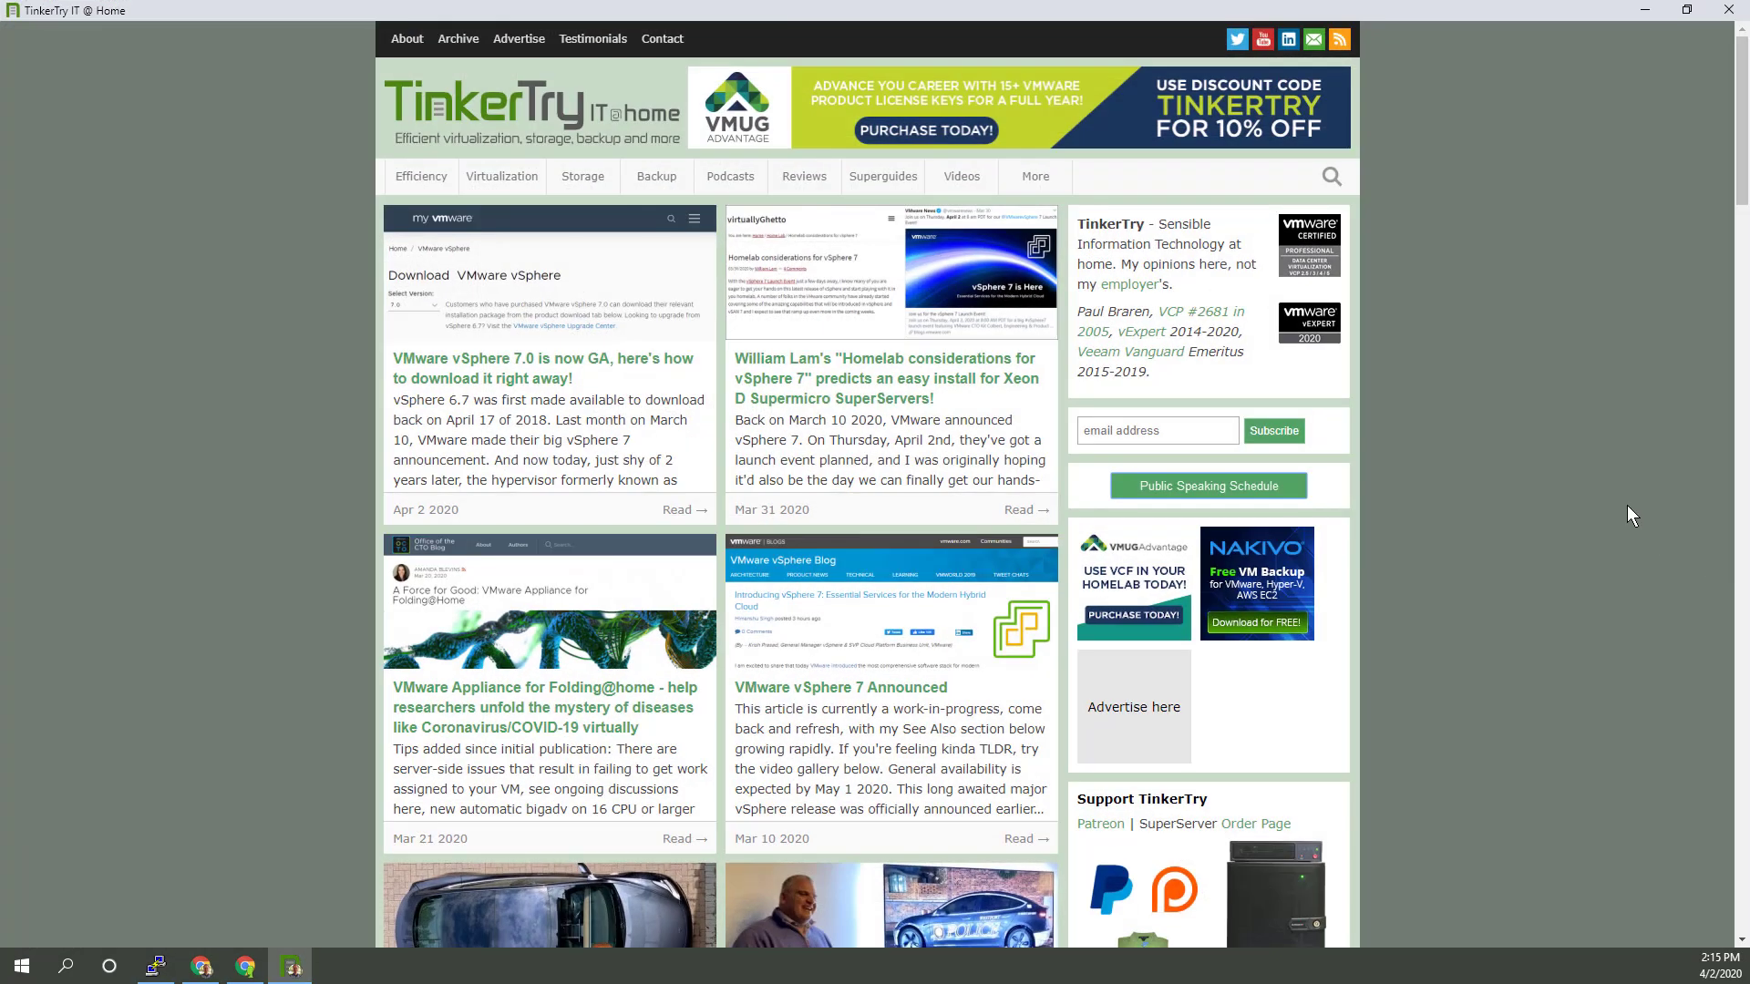